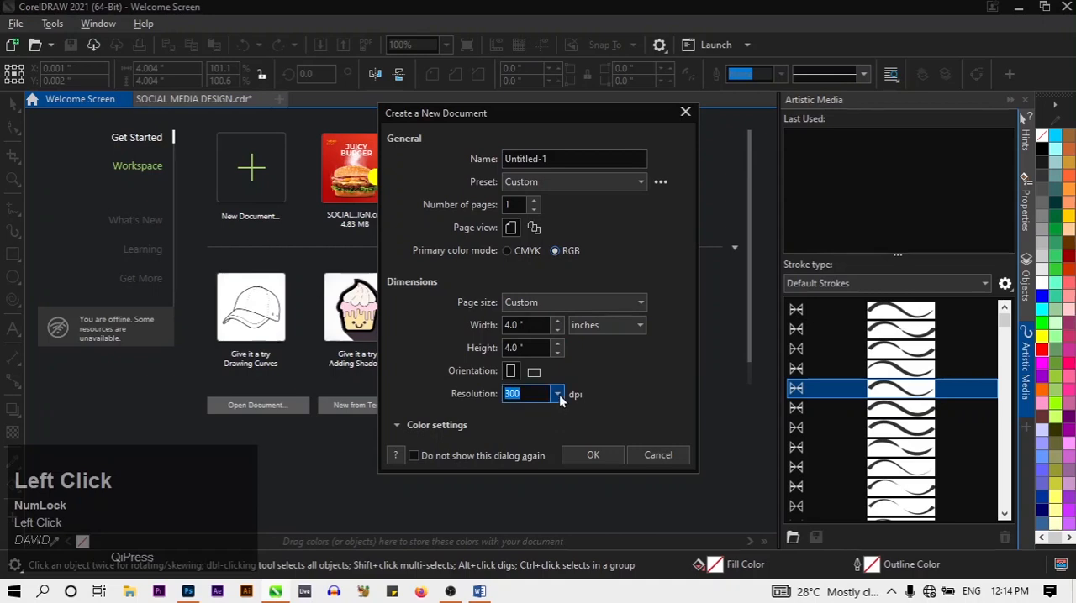
# Name the new document BURGER DESIGN and create it as a 4 by 4 inch RGB page at 300 dpi
pyautogui.click(575, 184)
pyautogui.click(575, 183)
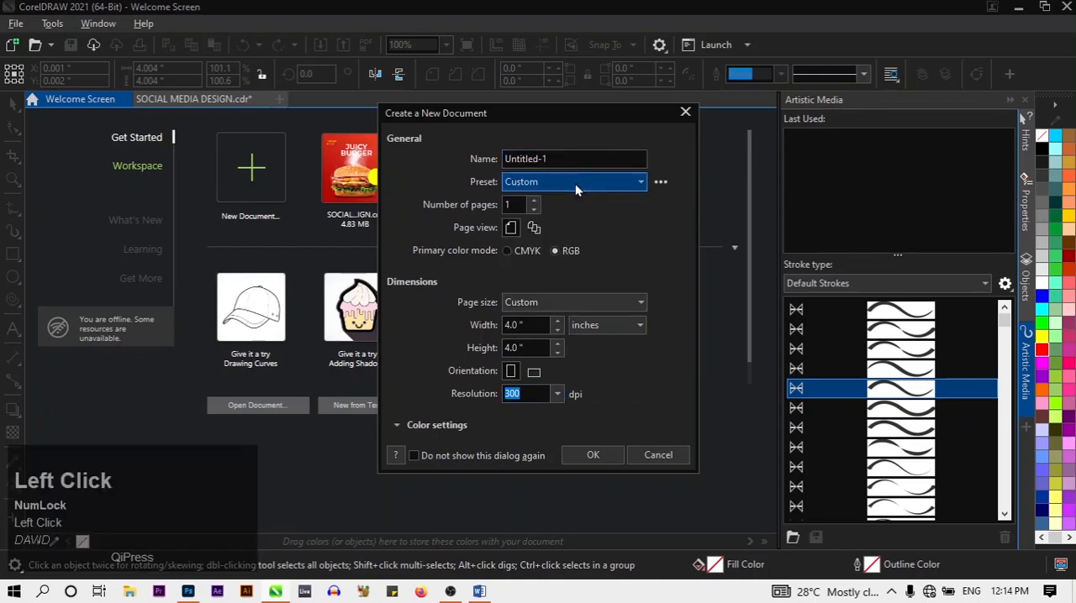
pyautogui.click(575, 156)
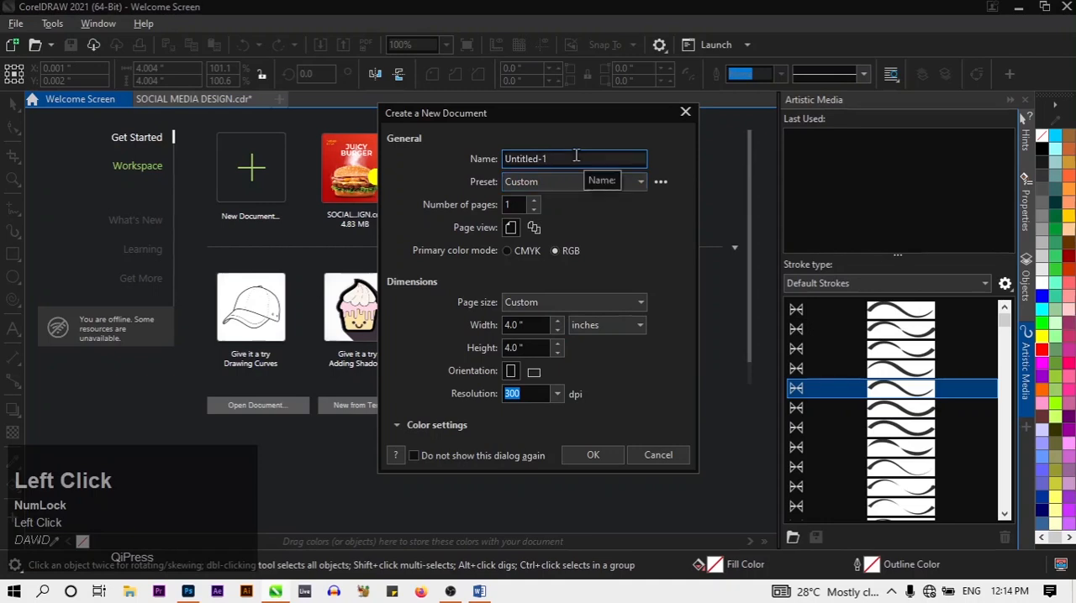
pyautogui.press('BackSpace')
pyautogui.press('capslock')
pyautogui.write('B')
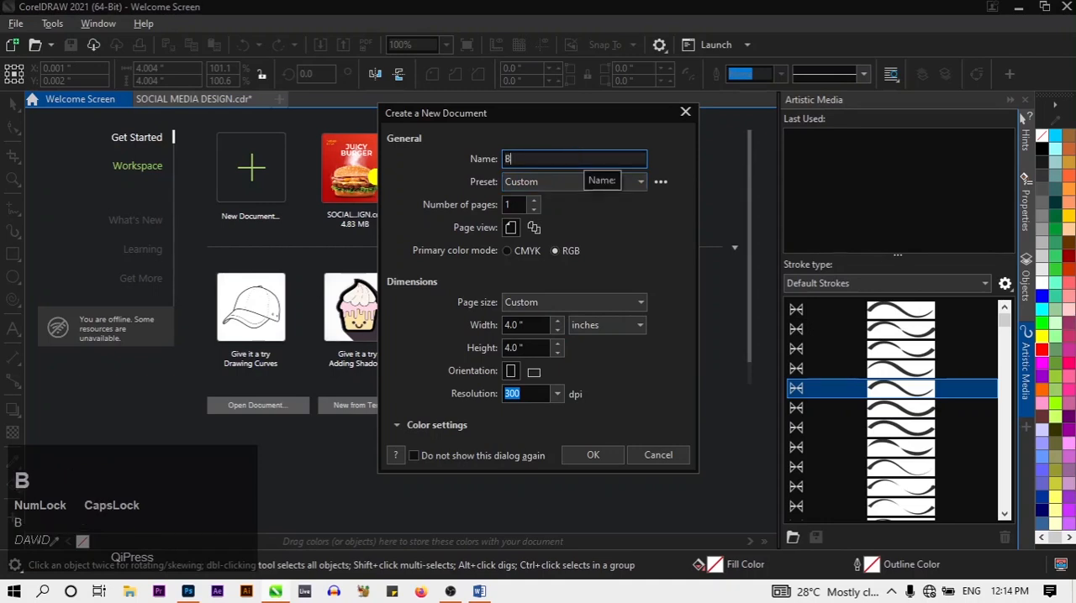
pyautogui.write('URGER DESIGN')
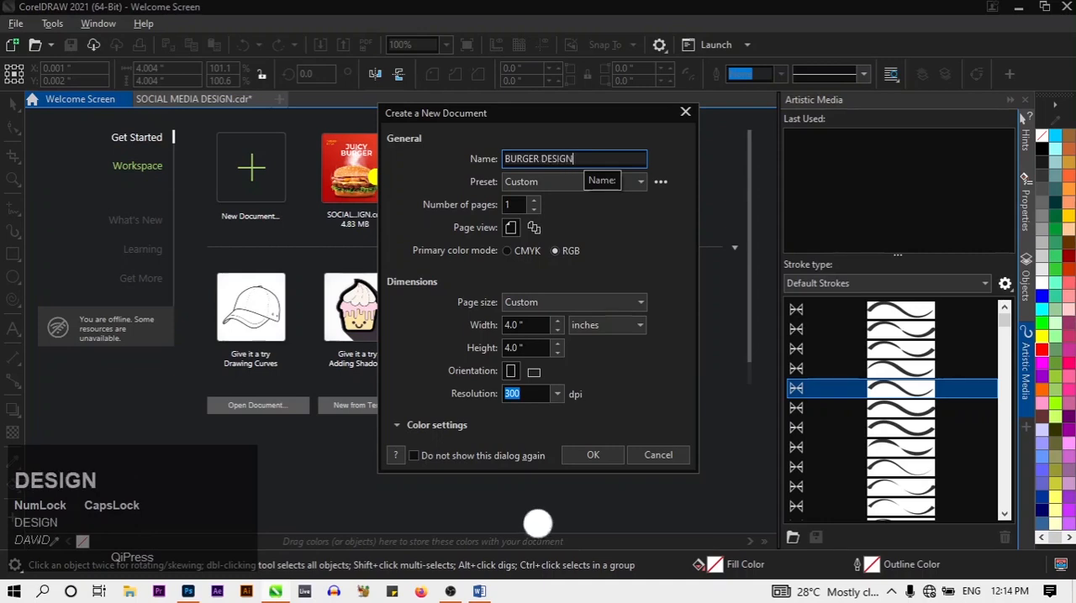
pyautogui.press('capslock')
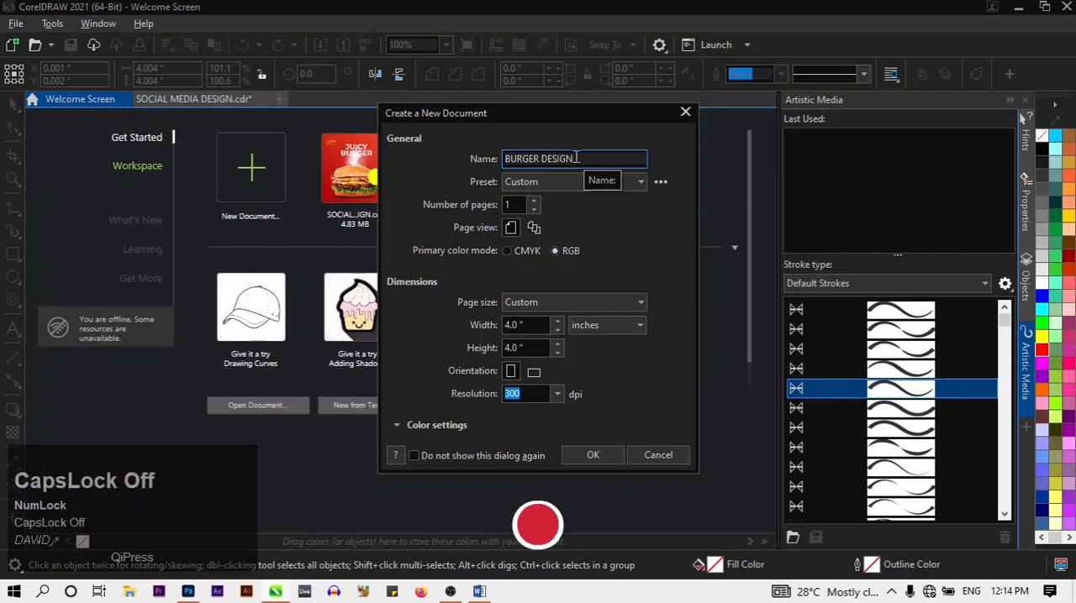
pyautogui.click(593, 455)
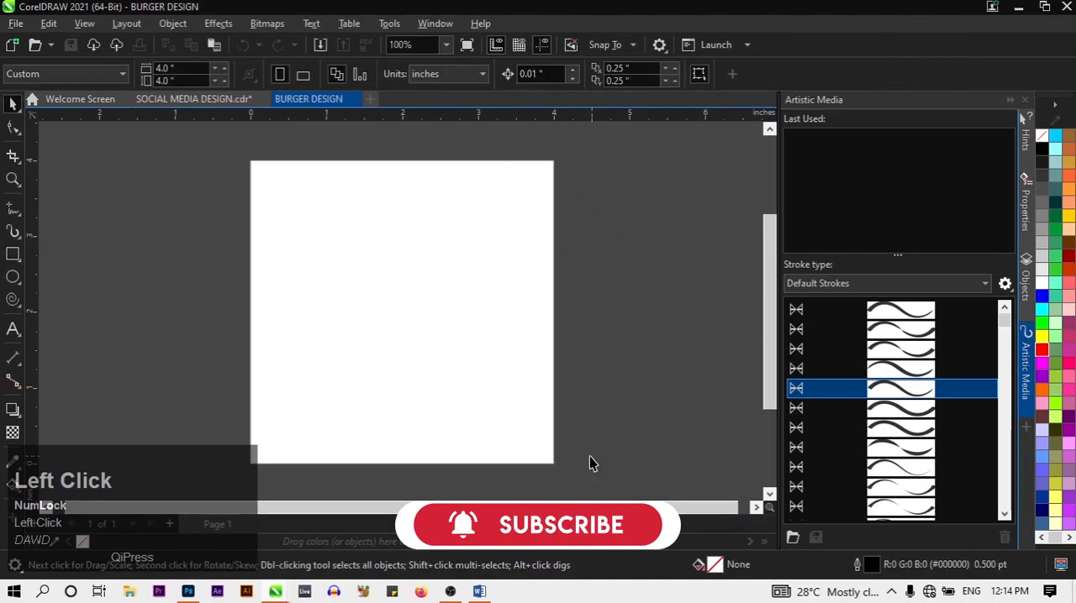
# Draw a rectangle about 4.01 by 3.99 inches covering the whole page
pyautogui.scroll(-1, 376, 319)
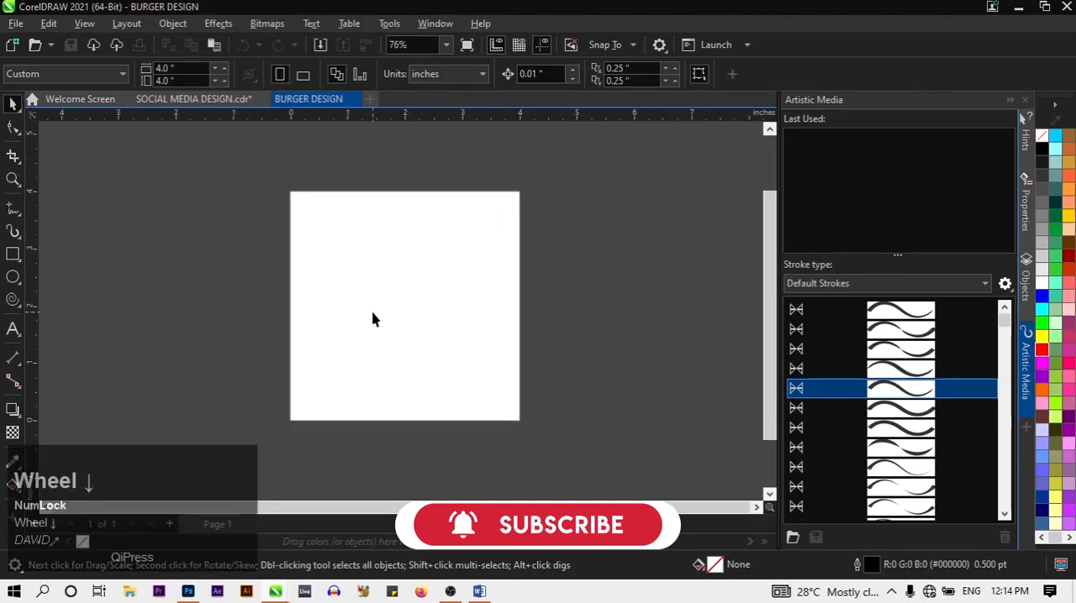
pyautogui.scroll(1, 376, 319)
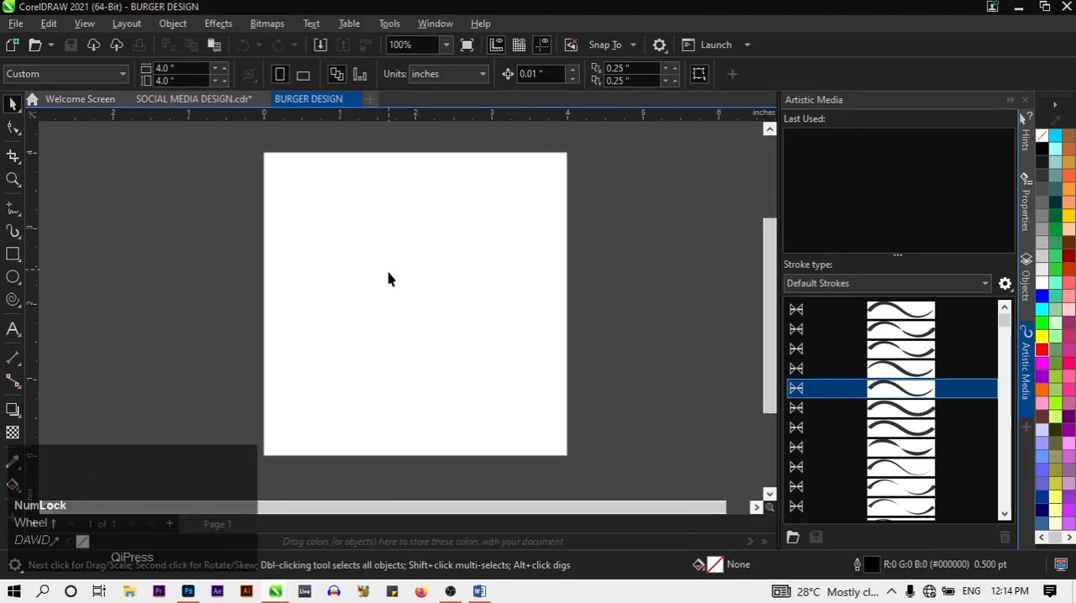
pyautogui.click(12, 253)
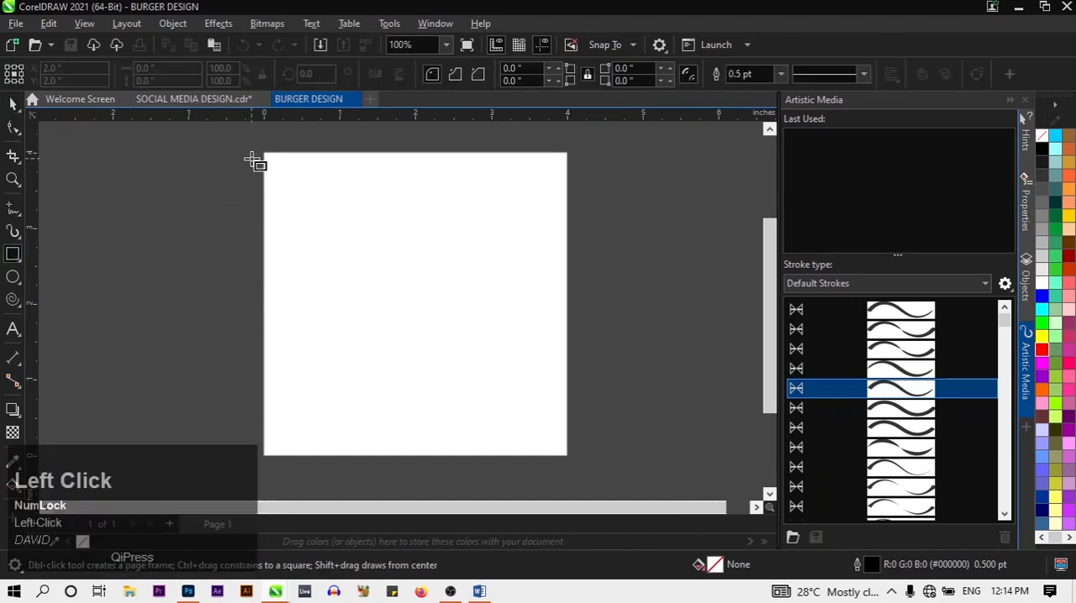
pyautogui.moveTo(263, 153); pyautogui.dragTo(568, 459)
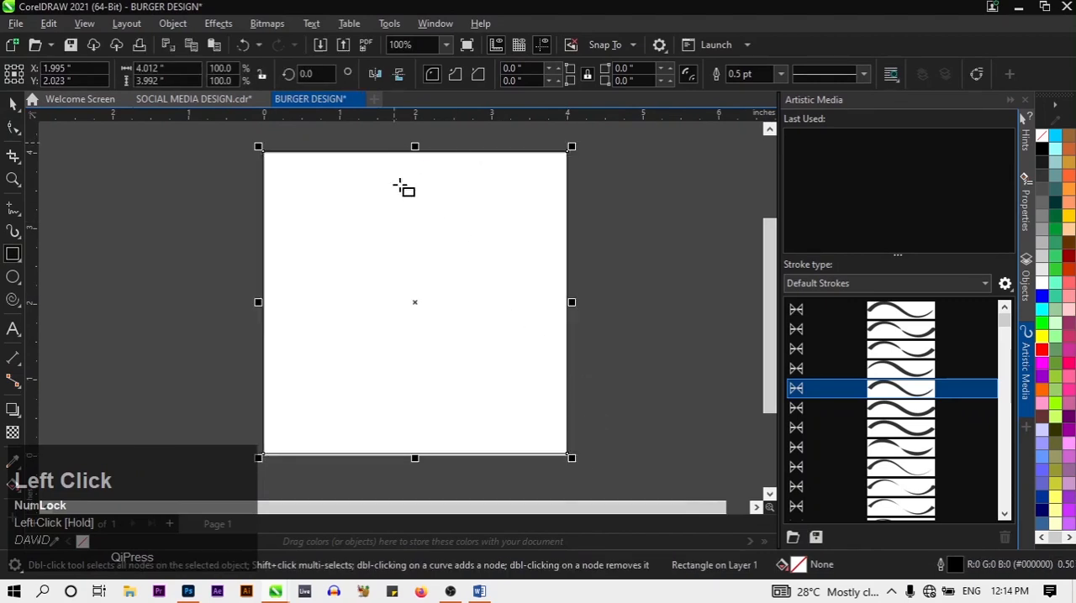
# Stretch the rectangle's lower edge down to the page's bottom border, making it about 4.02 inches high
pyautogui.scroll(3, 496, 446)
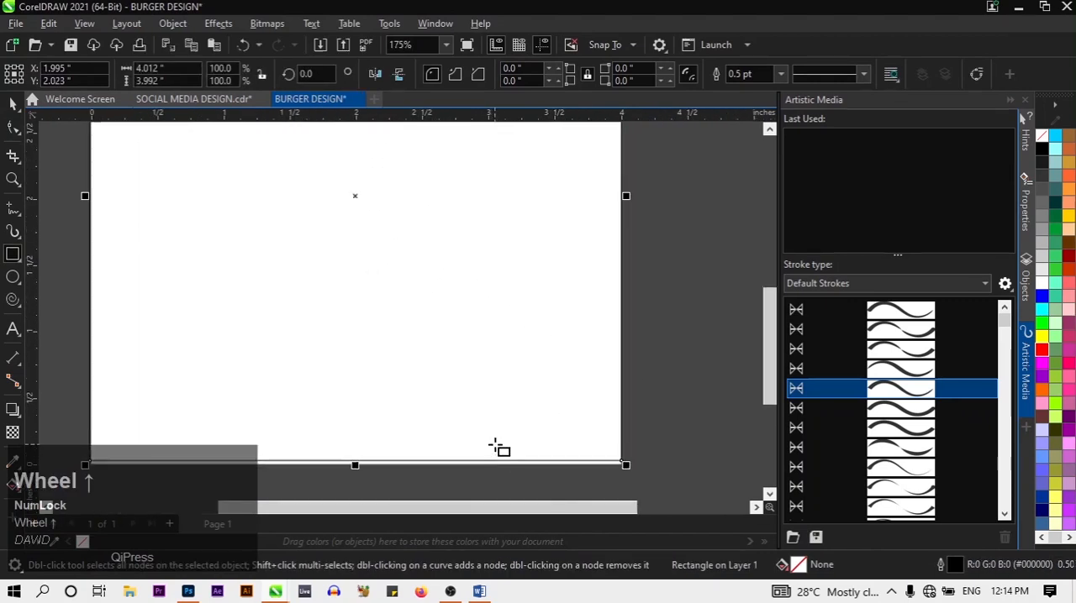
pyautogui.scroll(-1, 496, 448)
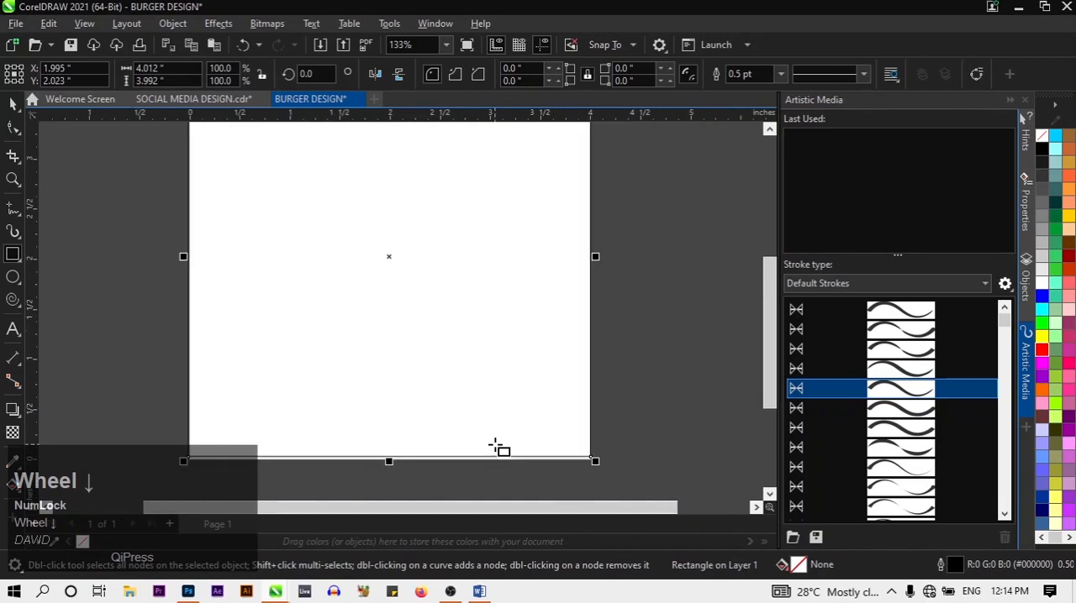
pyautogui.scroll(2, 395, 456)
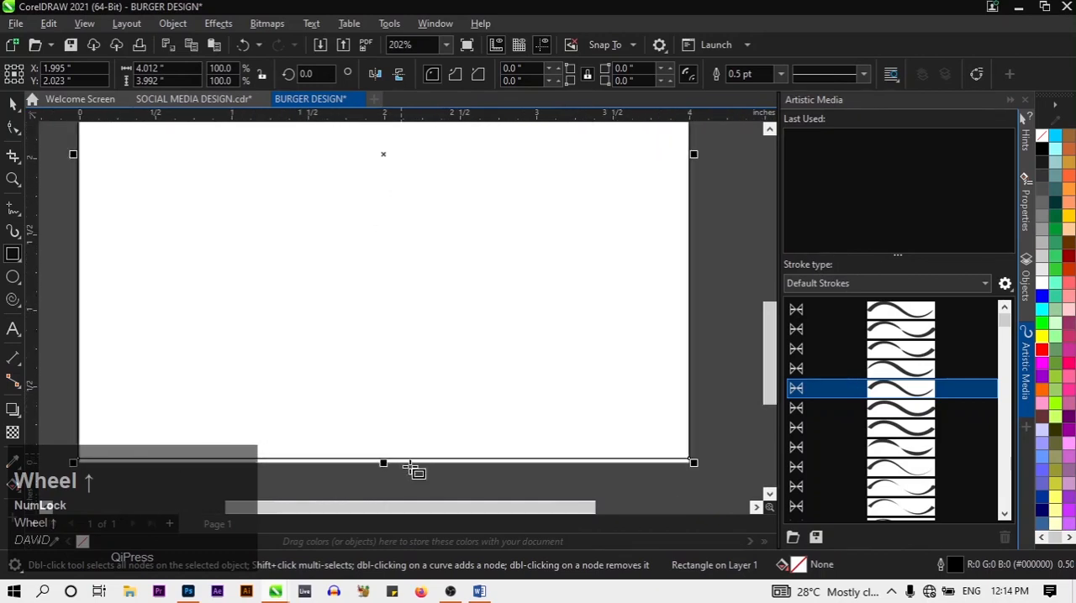
pyautogui.scroll(-4, 408, 483)
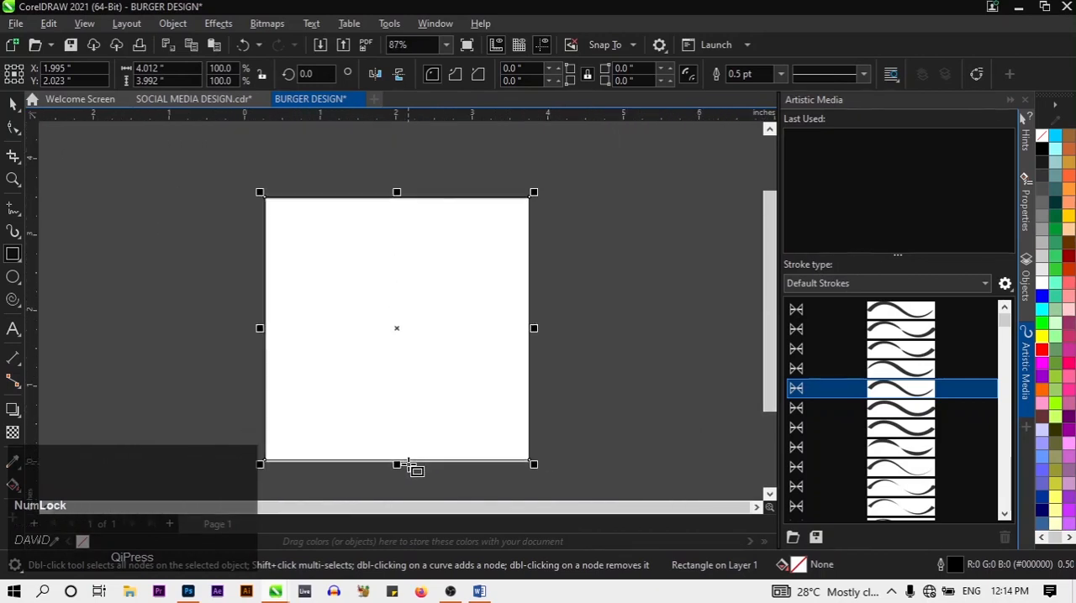
pyautogui.scroll(3, 395, 485)
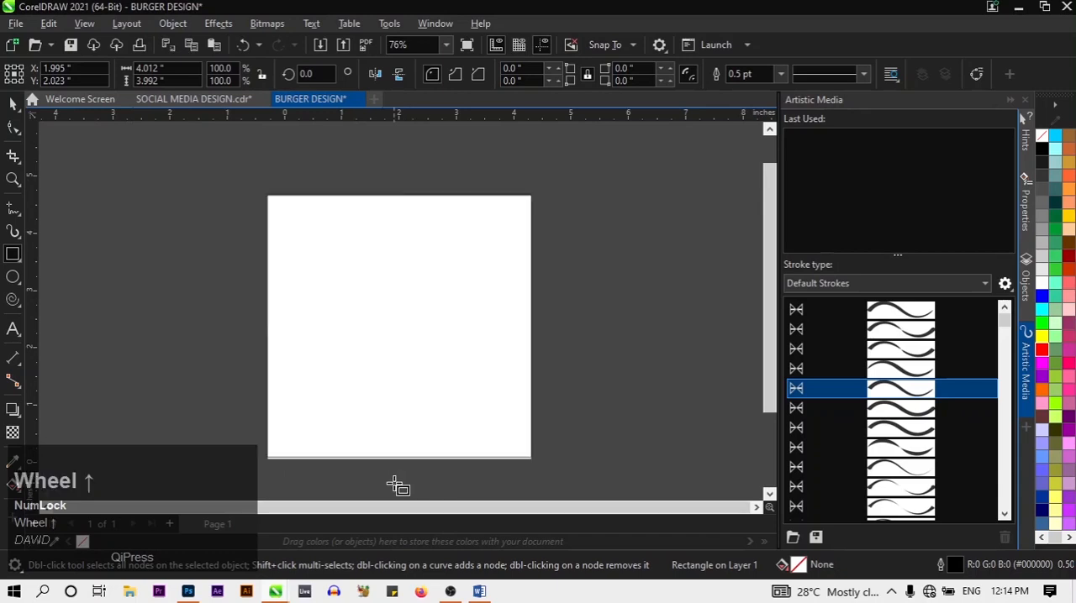
pyautogui.scroll(3, 400, 450)
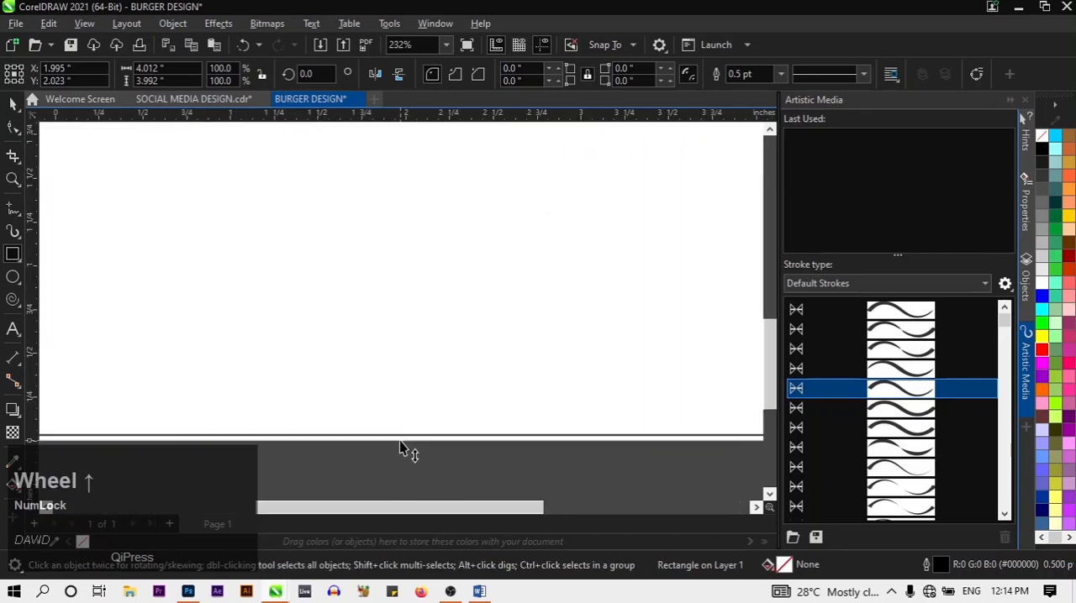
pyautogui.scroll(3, 405, 429)
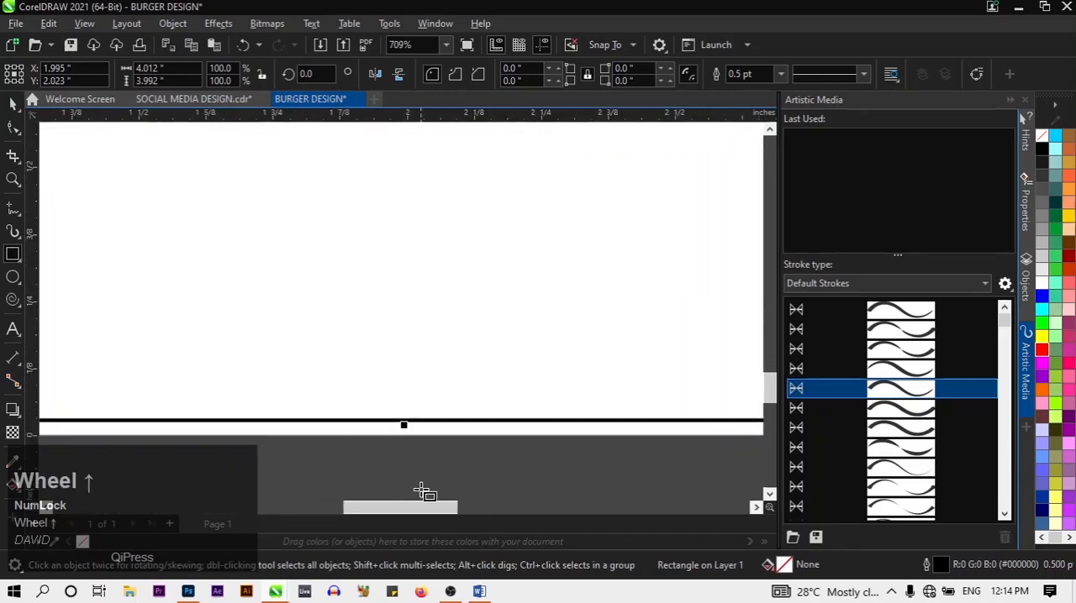
pyautogui.scroll(1, 392, 459)
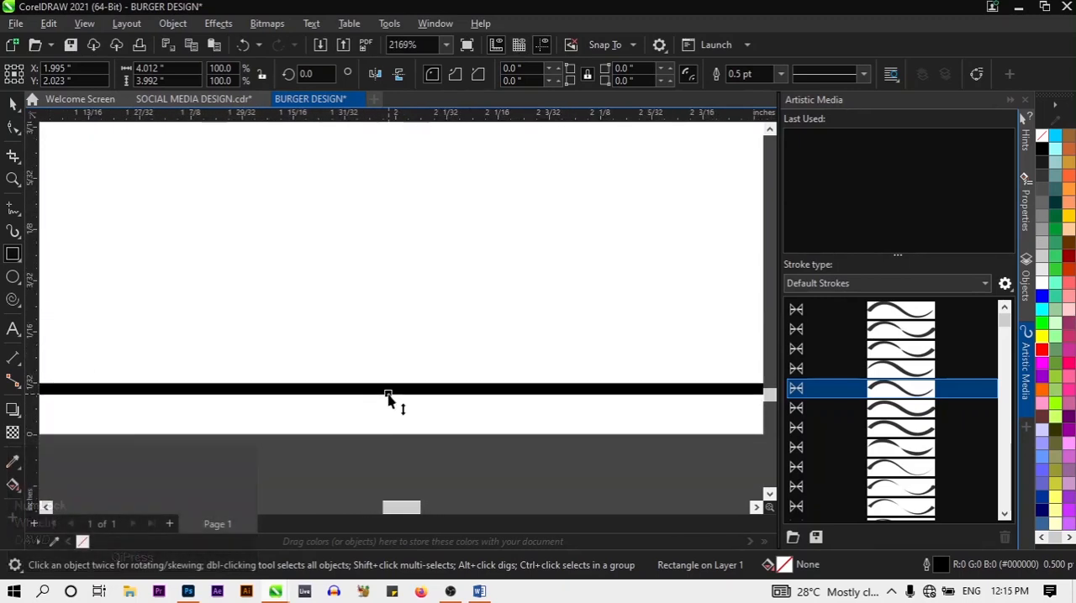
pyautogui.moveTo(388, 395); pyautogui.dragTo(387, 440)
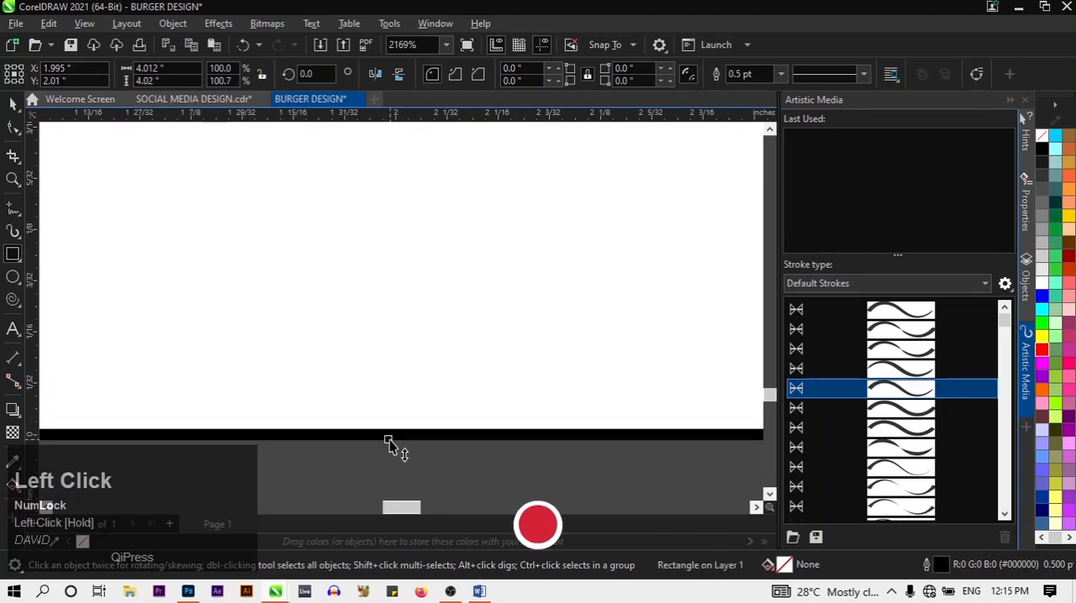
# Examine the rectangle's lower edge against the page border at different magnifications with the Zoom tool
pyautogui.press('z')
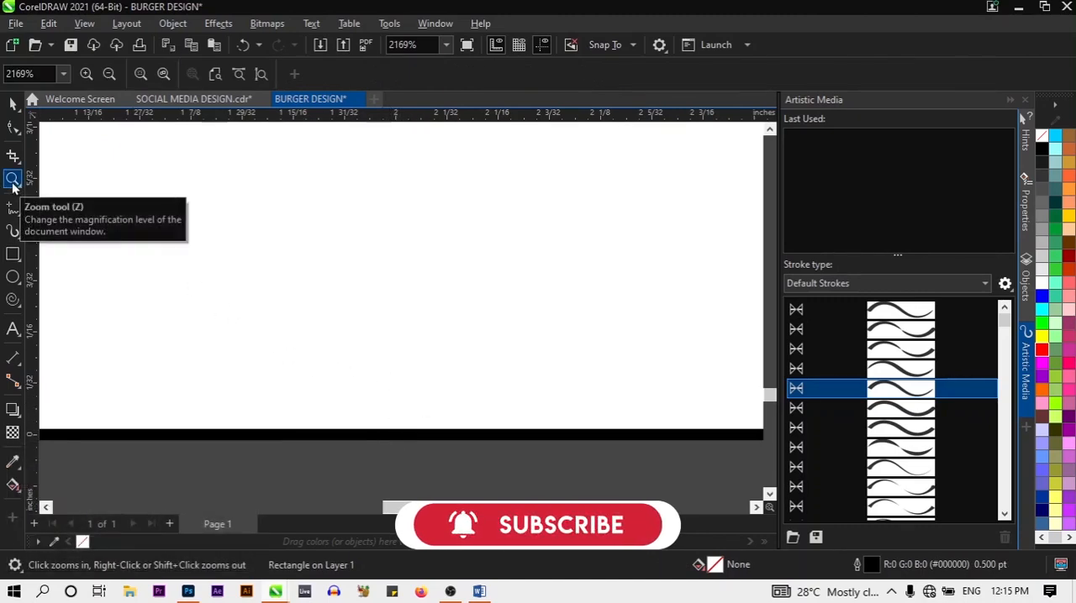
pyautogui.press('alt')
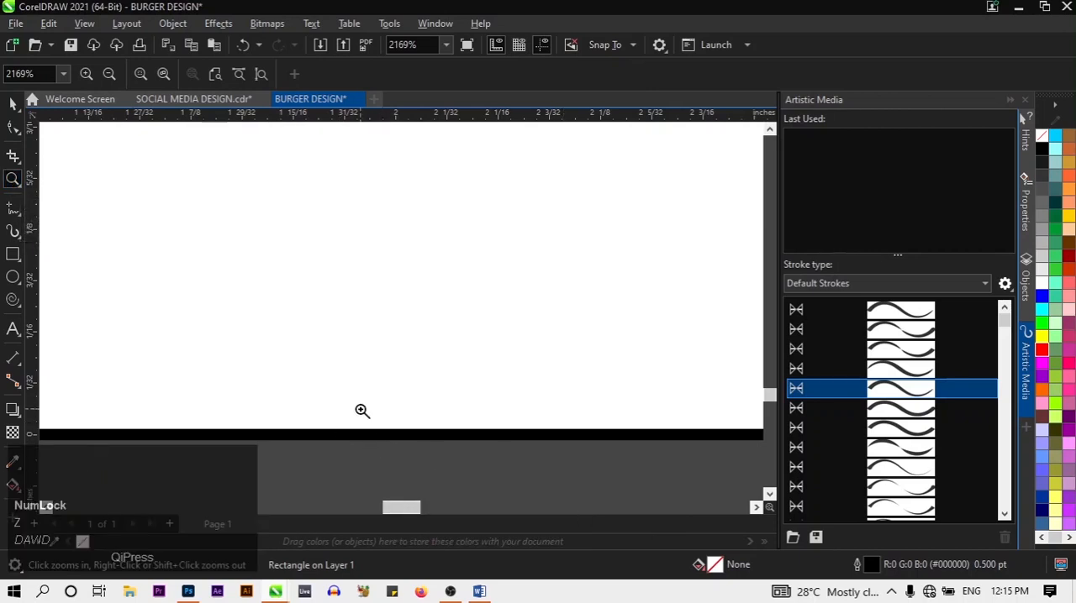
pyautogui.click(361, 411)
pyautogui.rightClick(361, 411)
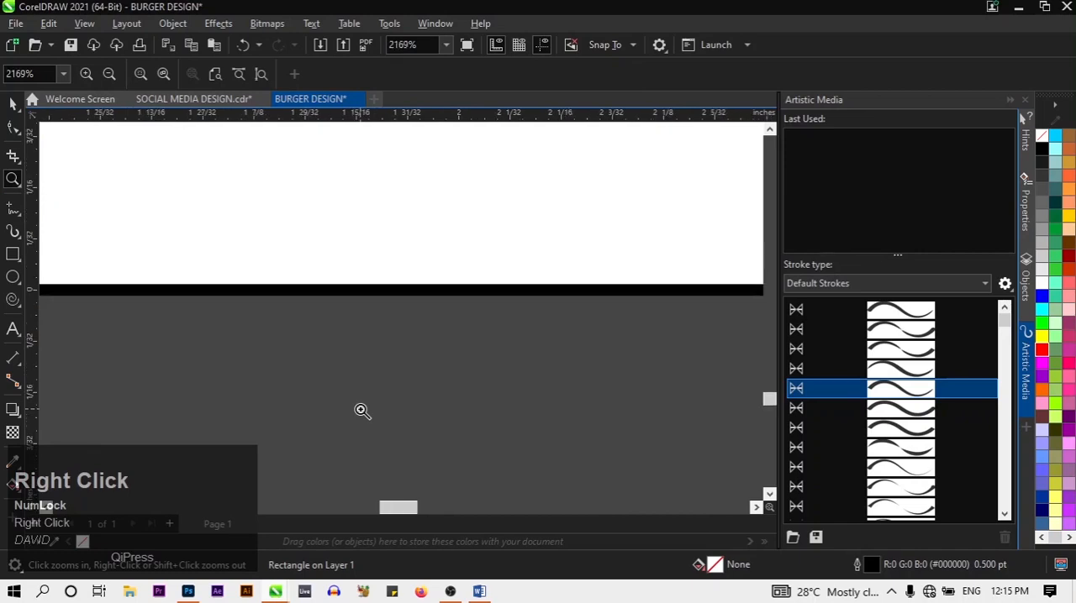
pyautogui.rightClick(361, 411)
pyautogui.rightClick(362, 411)
pyautogui.rightClick(361, 411)
pyautogui.click(380, 326)
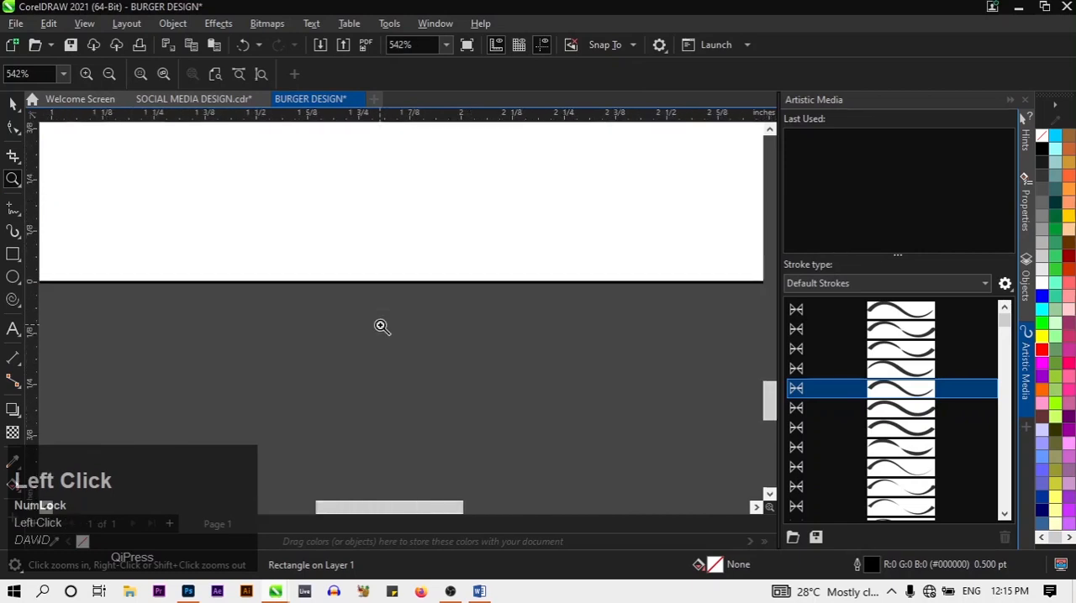
pyautogui.click(380, 326)
pyautogui.click(360, 266)
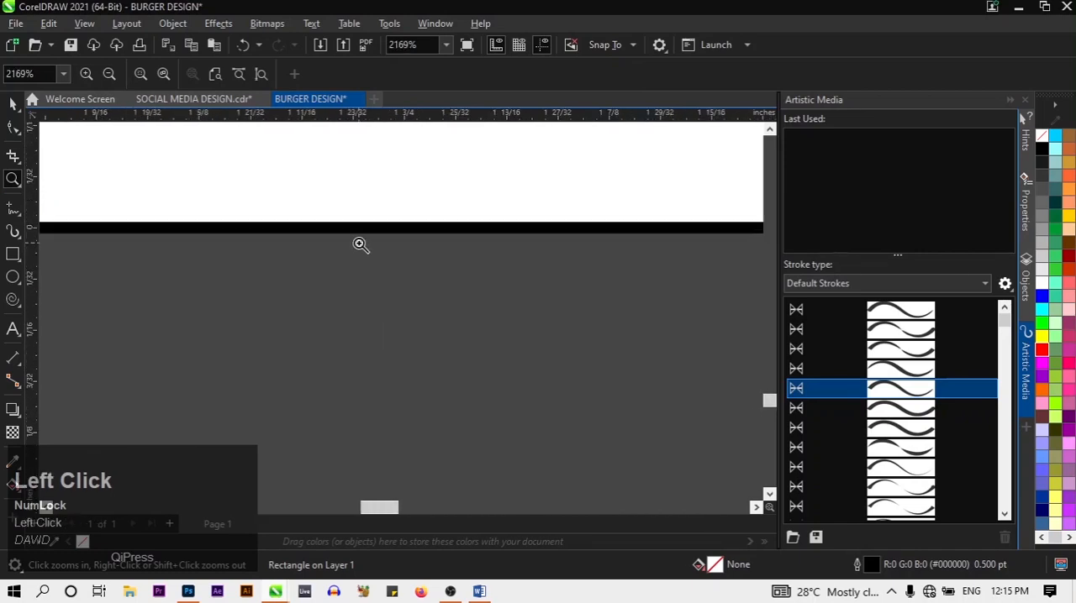
pyautogui.click(360, 242)
pyautogui.rightClick(360, 223)
pyautogui.rightClick(360, 223)
pyautogui.rightClick(360, 223)
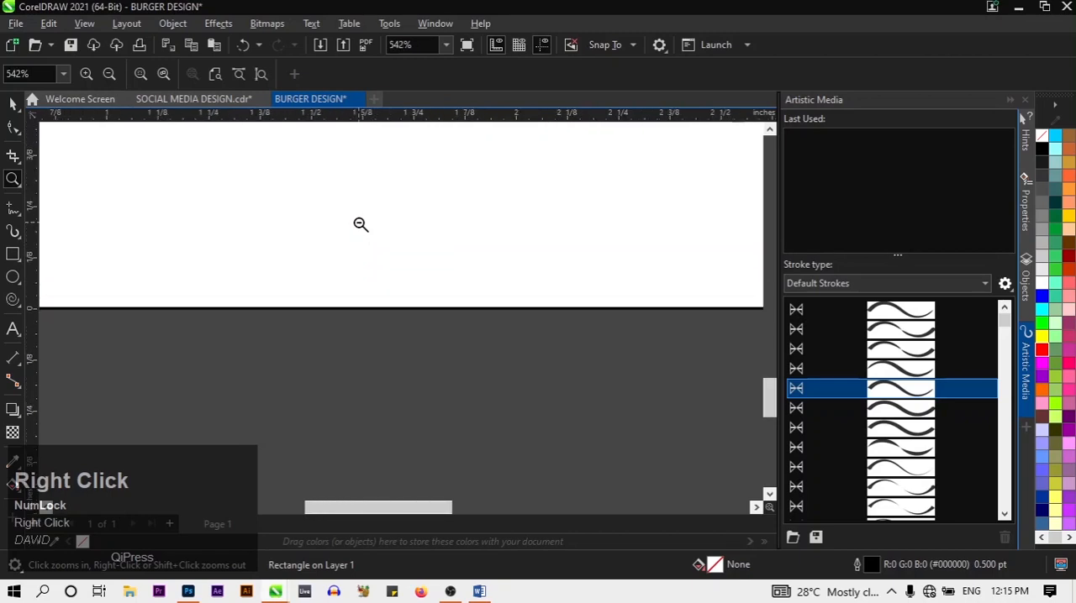
pyautogui.rightClick(360, 223)
pyautogui.rightClick(360, 223)
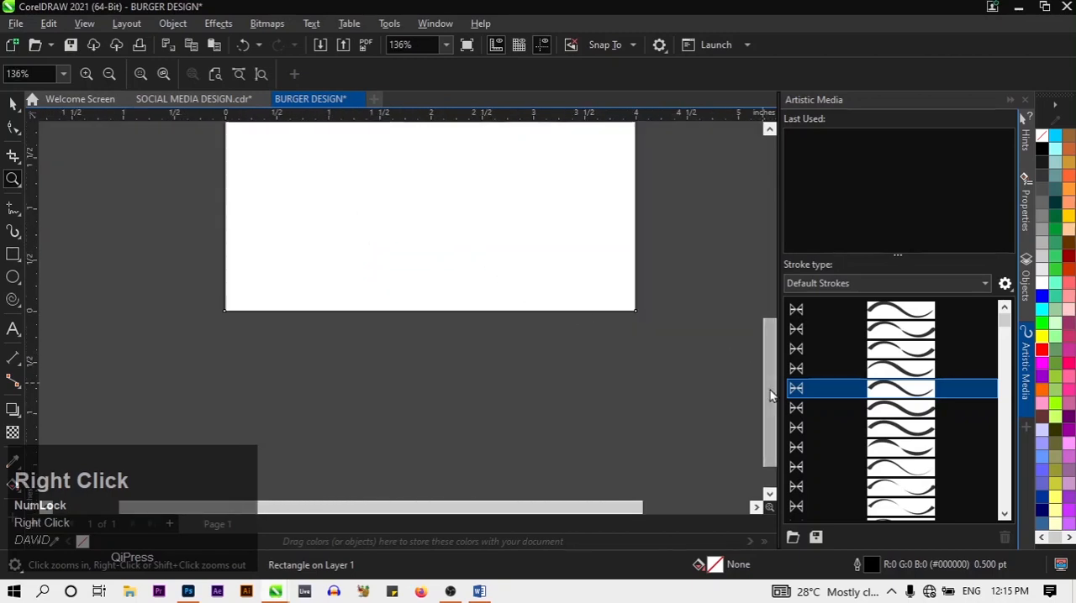
# Examine the rectangle's right and lower edges against the page border at different magnifications
pyautogui.moveTo(769, 384); pyautogui.dragTo(735, 276)
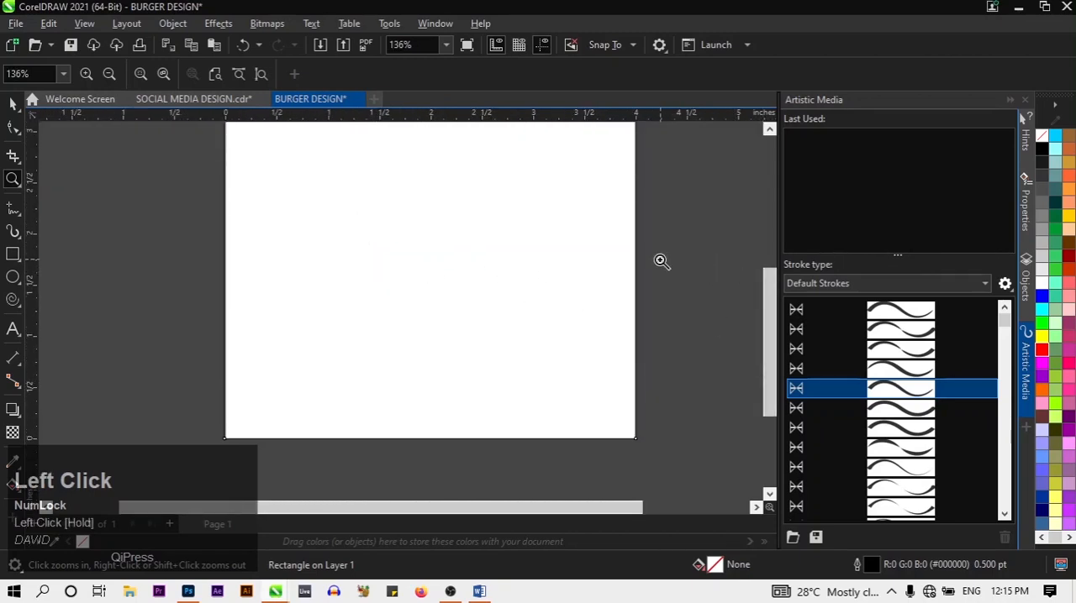
pyautogui.scroll(5, 658, 252)
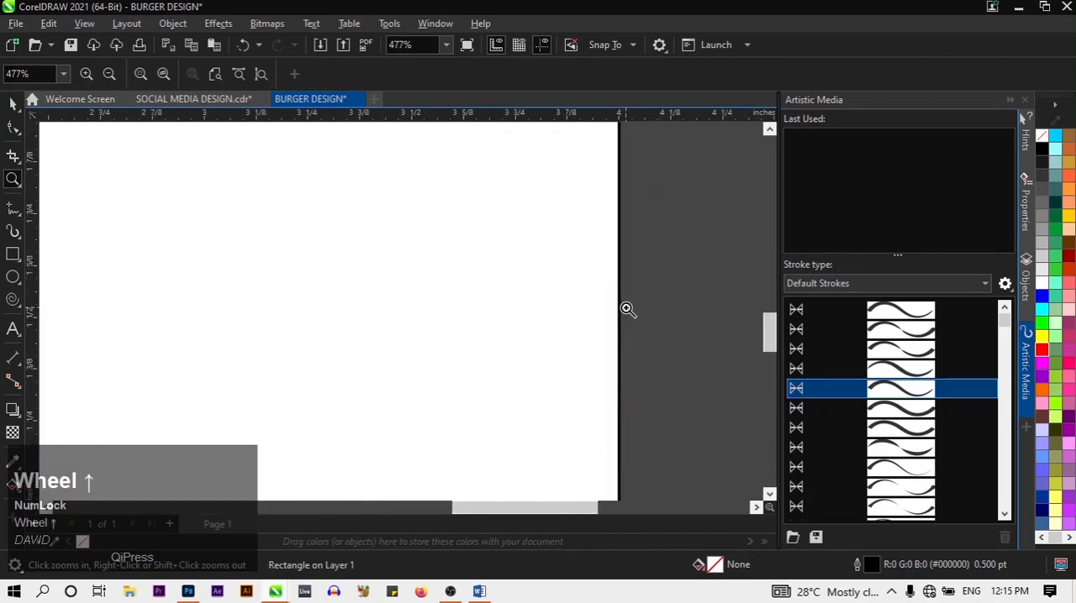
pyautogui.scroll(-4, 622, 324)
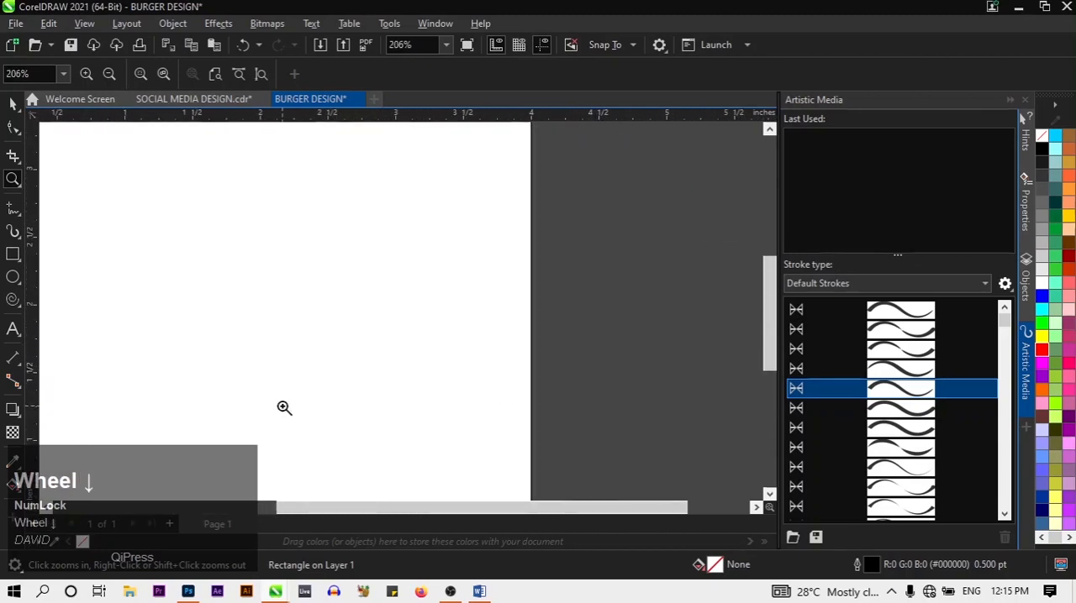
pyautogui.click(461, 500)
pyautogui.moveTo(460, 508); pyautogui.dragTo(317, 503)
pyautogui.scroll(-2, 280, 353)
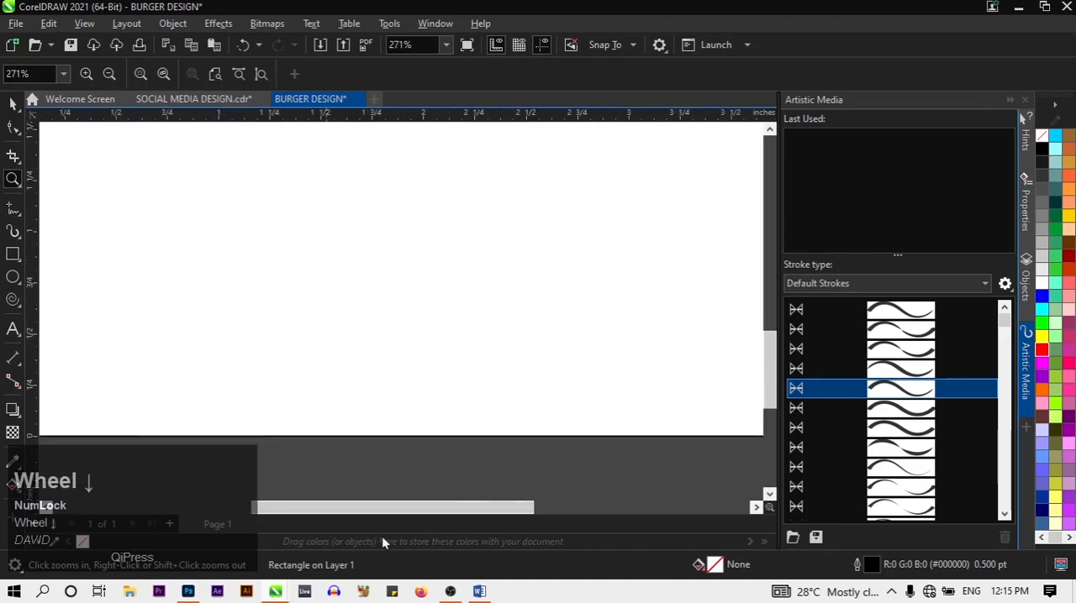
pyautogui.scroll(-3, 378, 302)
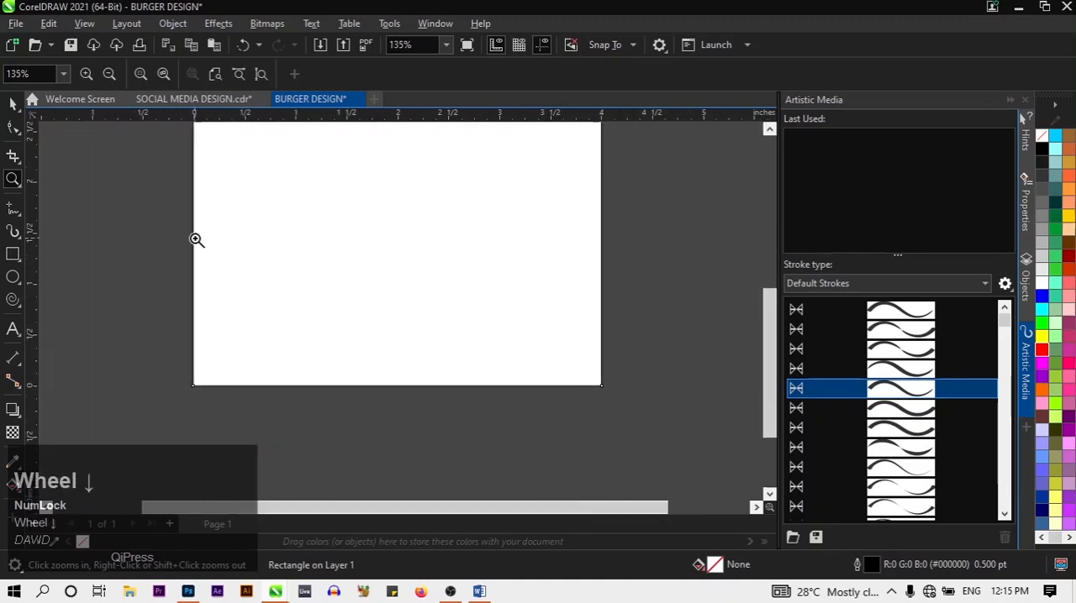
# Examine the rectangle's left edge against the page border at high magnification with the Zoom tool
pyautogui.click(192, 218)
pyautogui.click(420, 238)
pyautogui.click(423, 240)
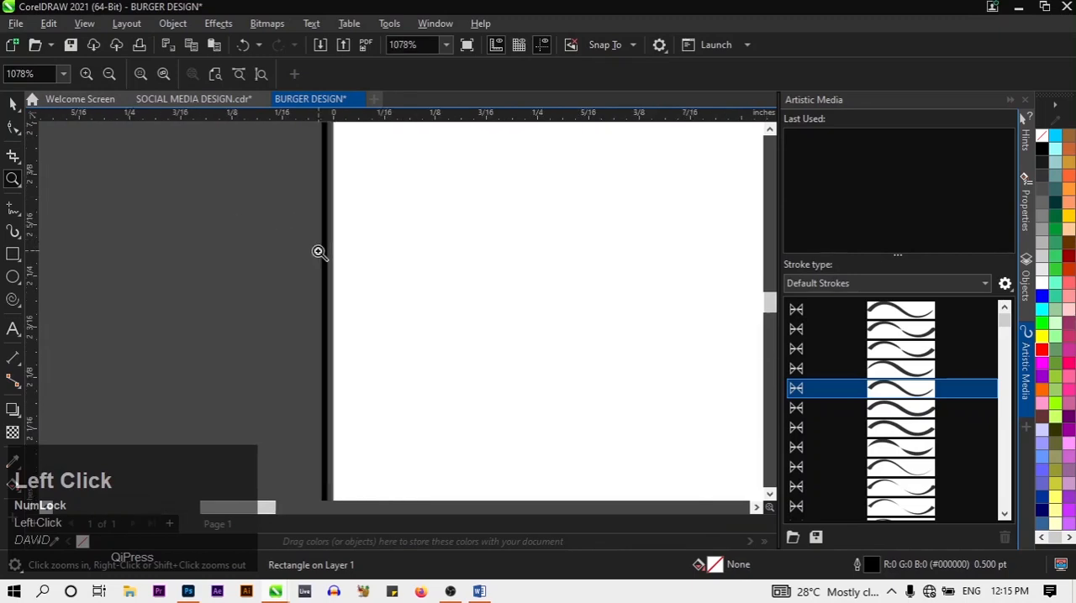
pyautogui.click(320, 253)
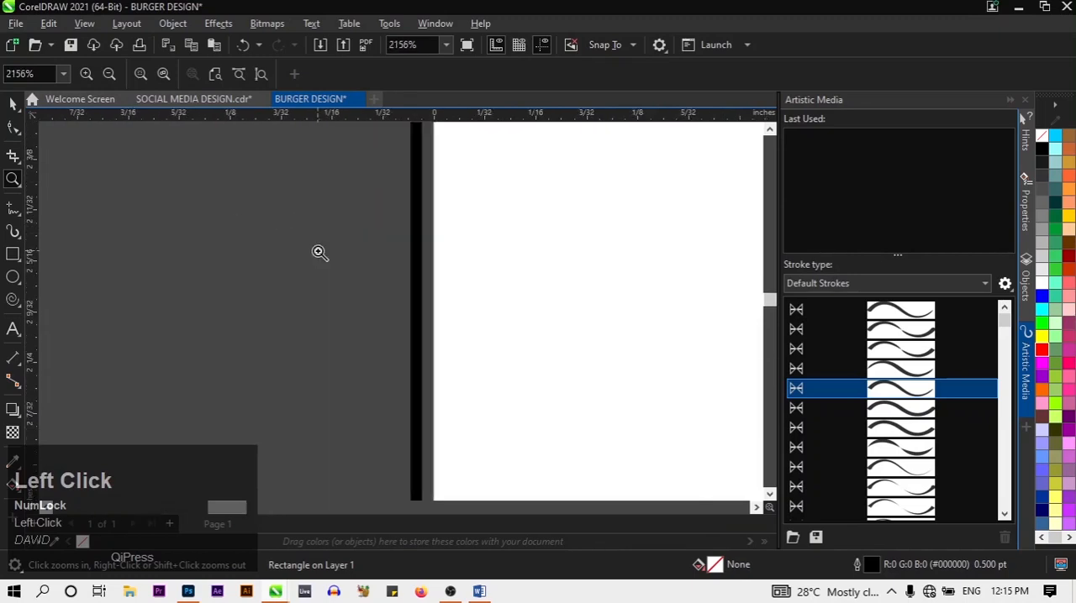
pyautogui.click(764, 283)
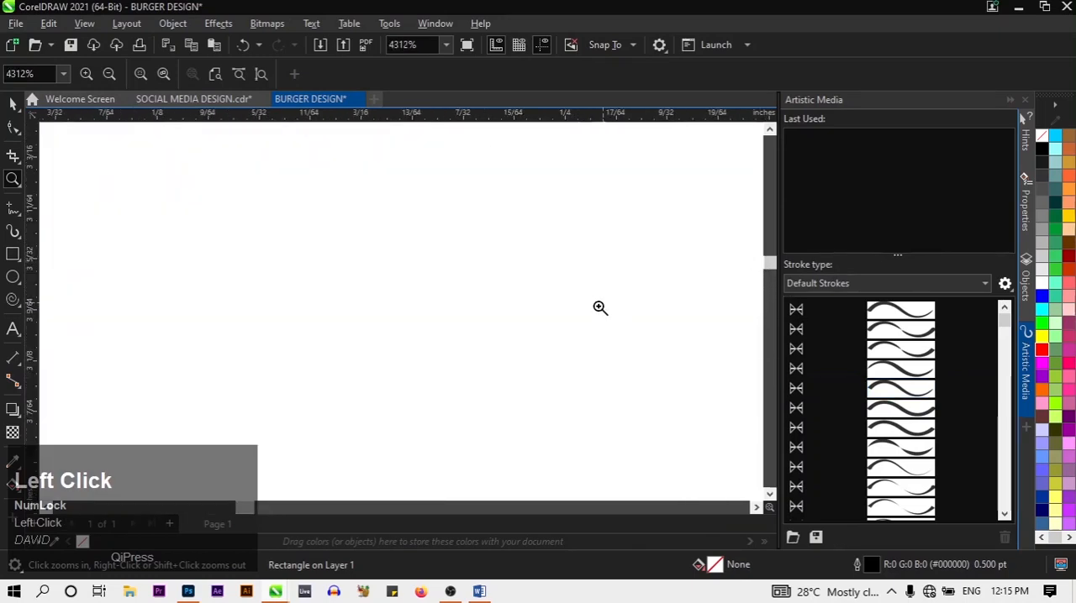
pyautogui.scroll(-5, 495, 381)
pyautogui.scroll(-4, 356, 350)
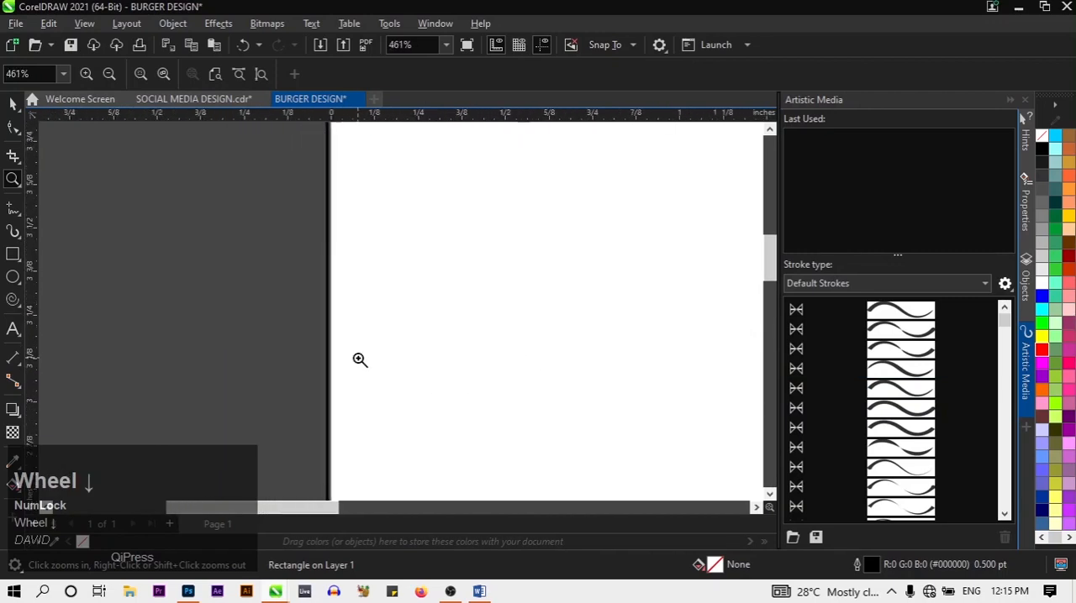
pyautogui.scroll(3, 335, 417)
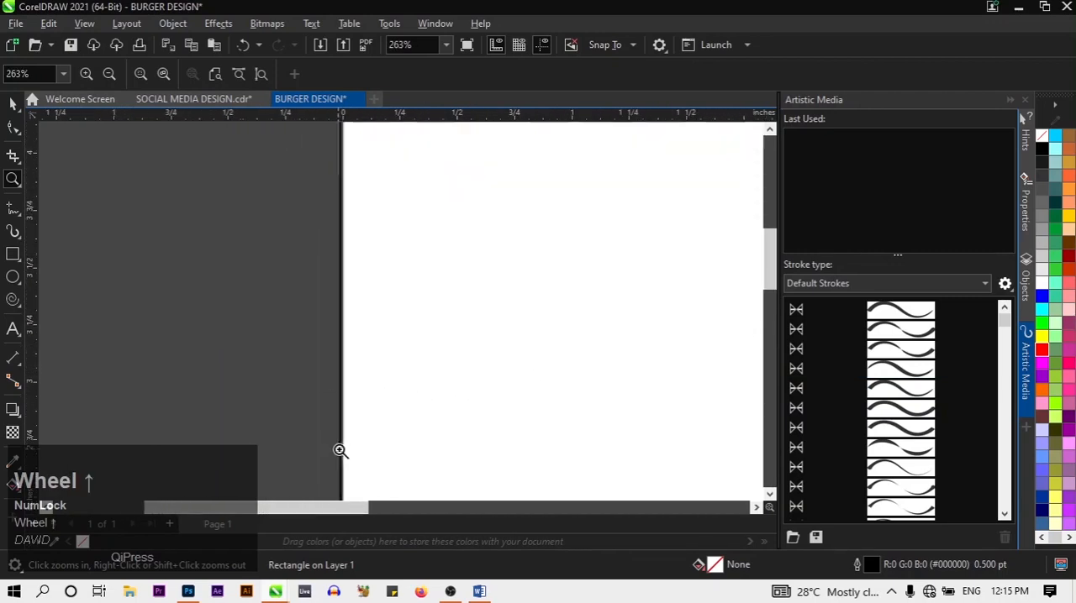
# Search along the rectangle's left edge for its sizing handle with the Pick tool
pyautogui.click(13, 103)
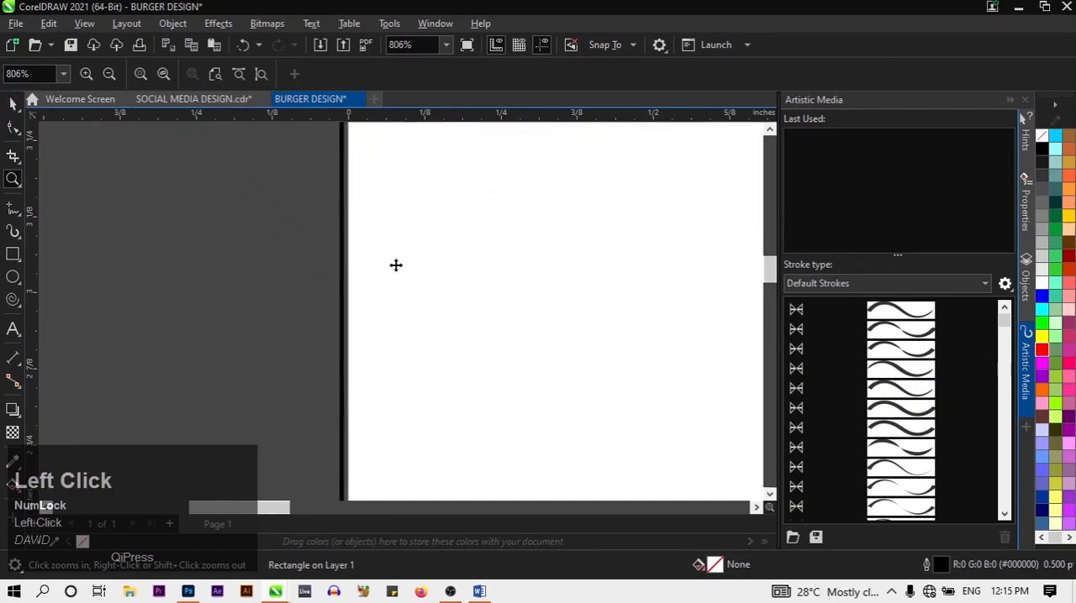
pyautogui.click(396, 264)
pyautogui.scroll(-3, 365, 451)
pyautogui.scroll(-1, 472, 492)
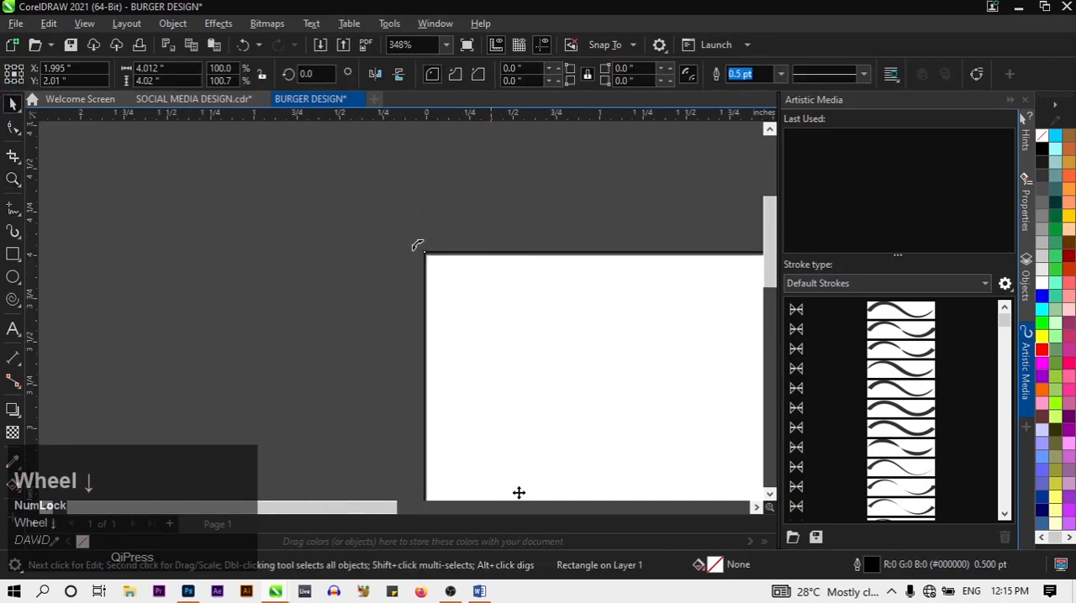
pyautogui.scroll(-1, 508, 492)
pyautogui.scroll(4, 516, 452)
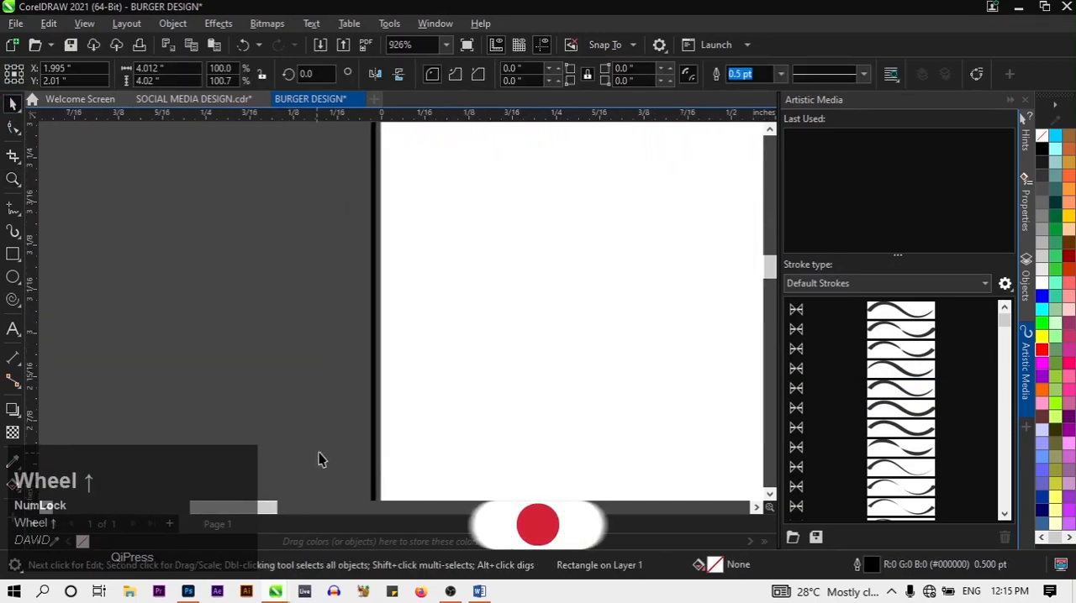
pyautogui.scroll(2, 399, 440)
pyautogui.moveTo(772, 281); pyautogui.dragTo(772, 308)
pyautogui.scroll(-1, 436, 496)
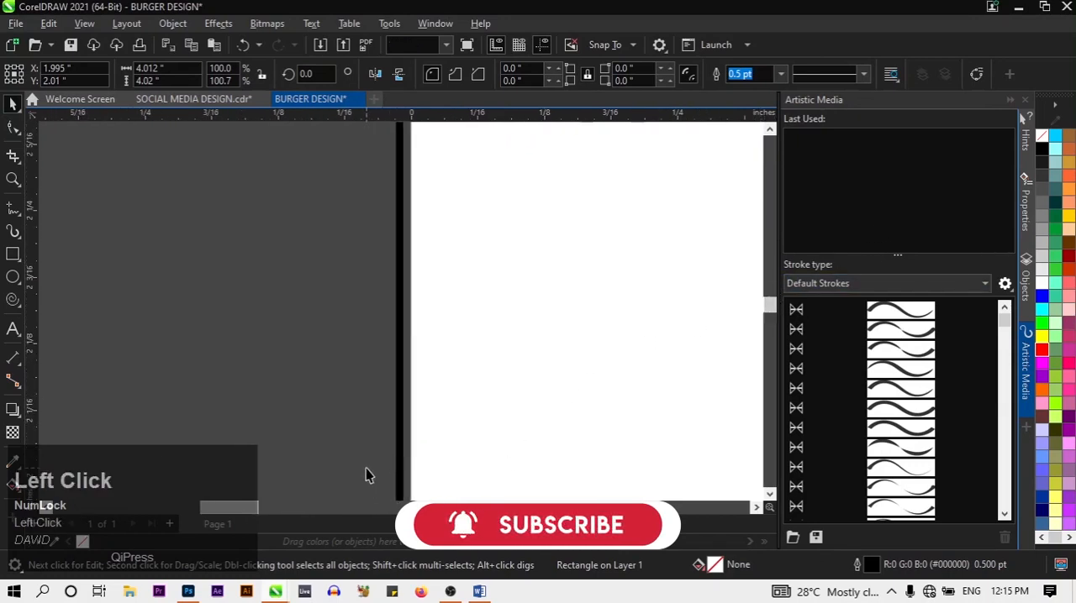
pyautogui.click(367, 467)
pyautogui.scroll(-1, 438, 488)
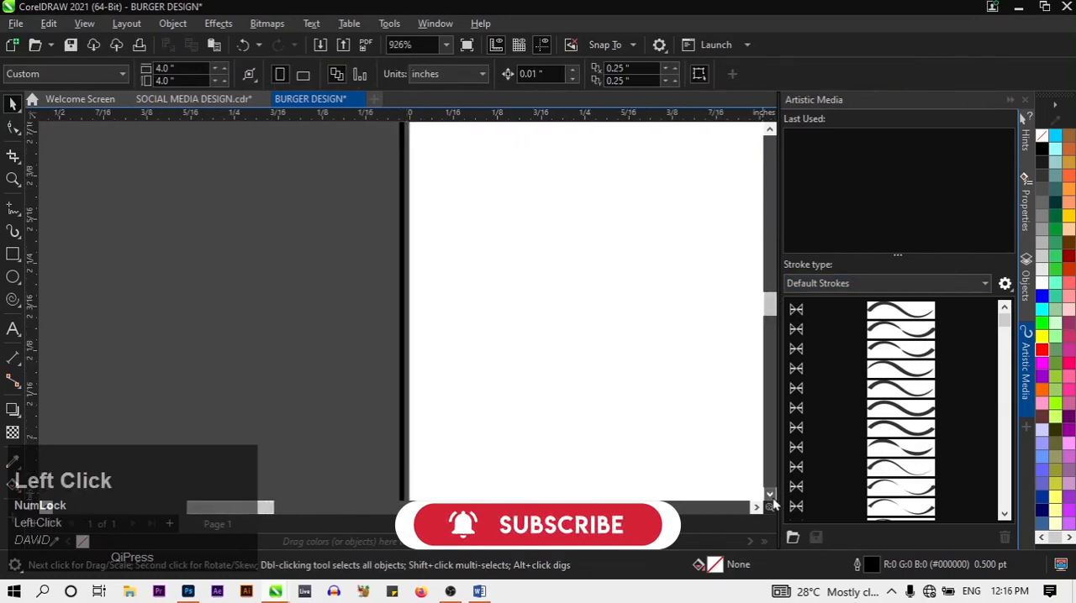
pyautogui.moveTo(772, 497); pyautogui.dragTo(772, 497)
pyautogui.scroll(-1, 568, 388)
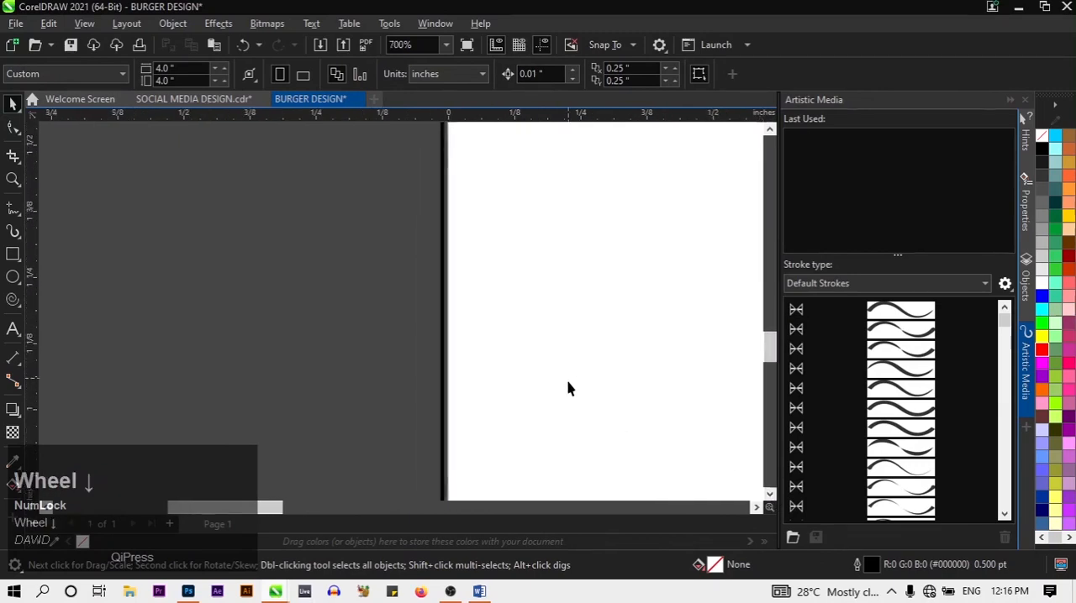
pyautogui.scroll(-4, 568, 388)
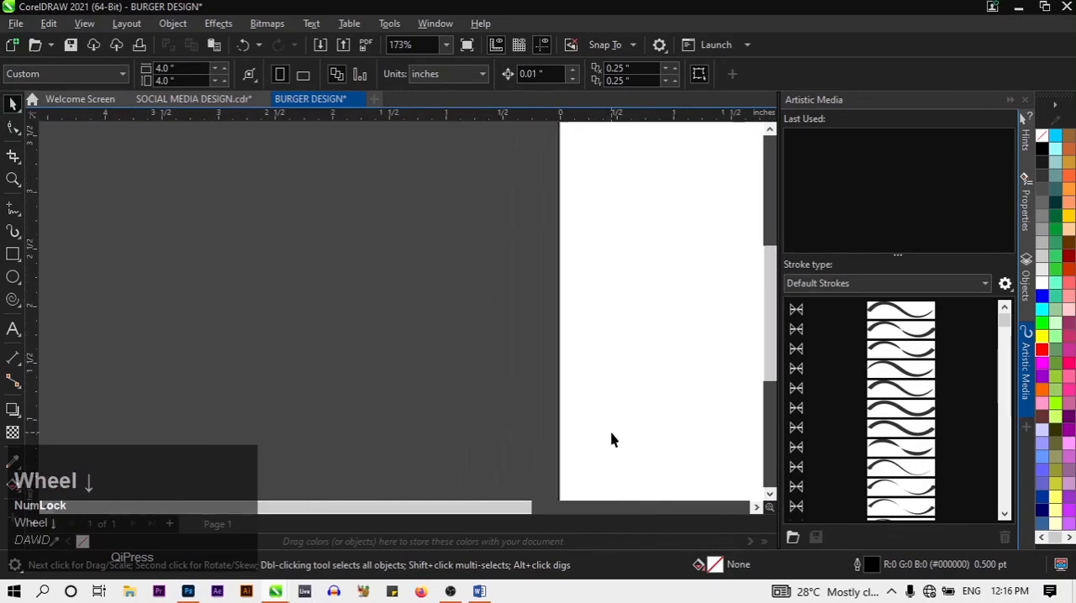
pyautogui.scroll(-4, 611, 440)
# Pull the rectangle's left edge in to the page's left border, making it about 4.003 inches wide
pyautogui.click(636, 428)
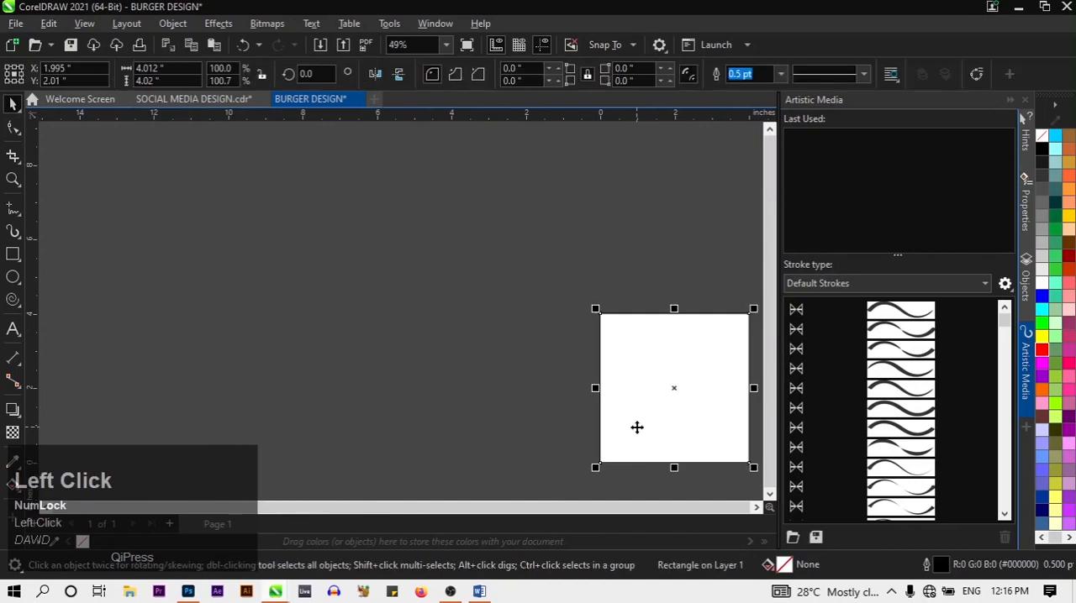
pyautogui.scroll(5, 598, 389)
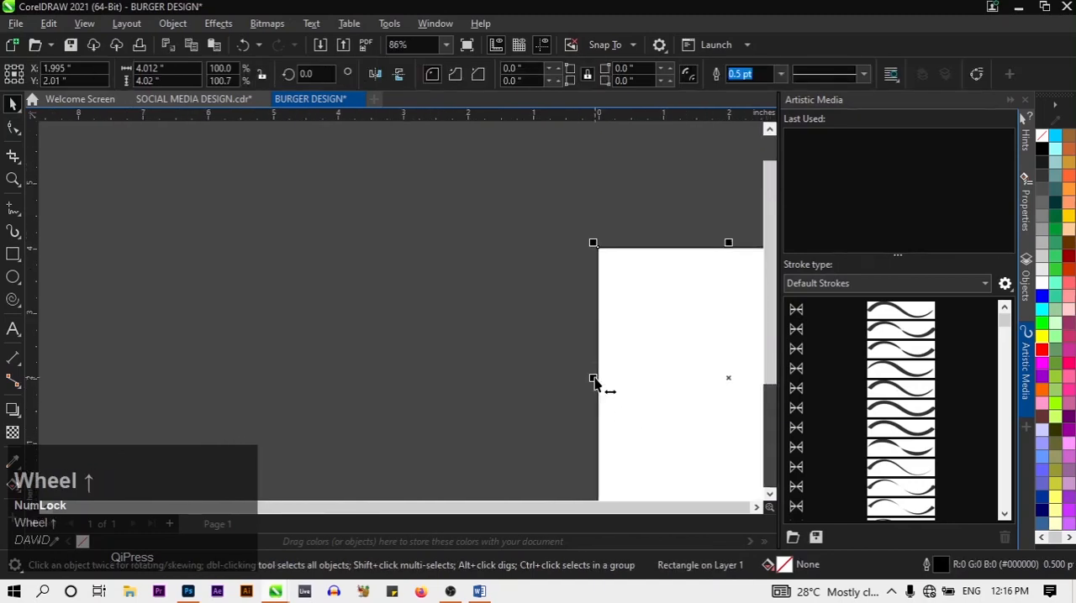
pyautogui.scroll(6, 611, 375)
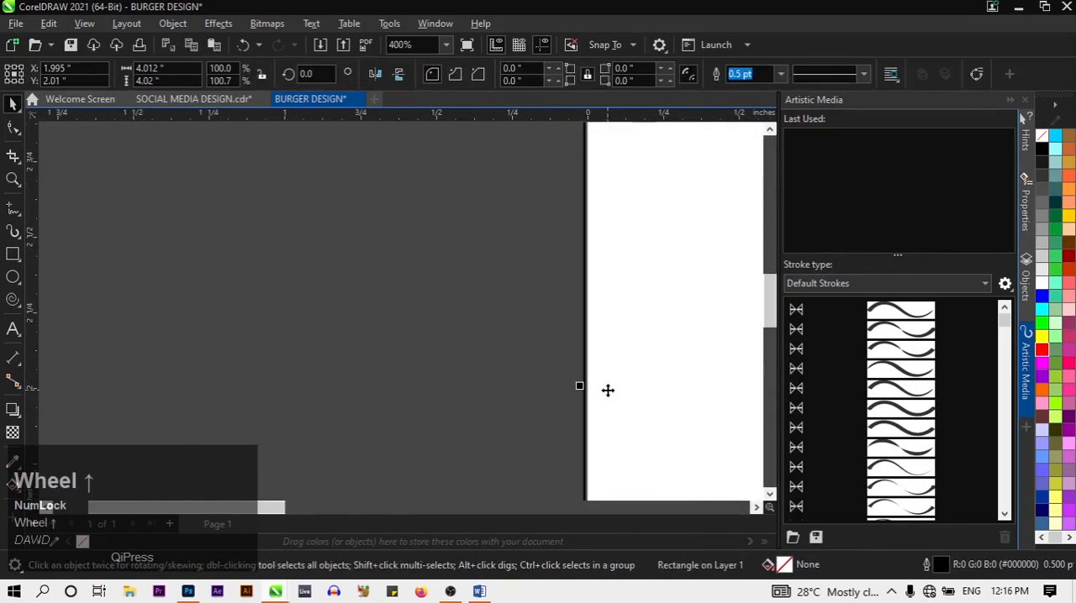
pyautogui.scroll(1, 595, 390)
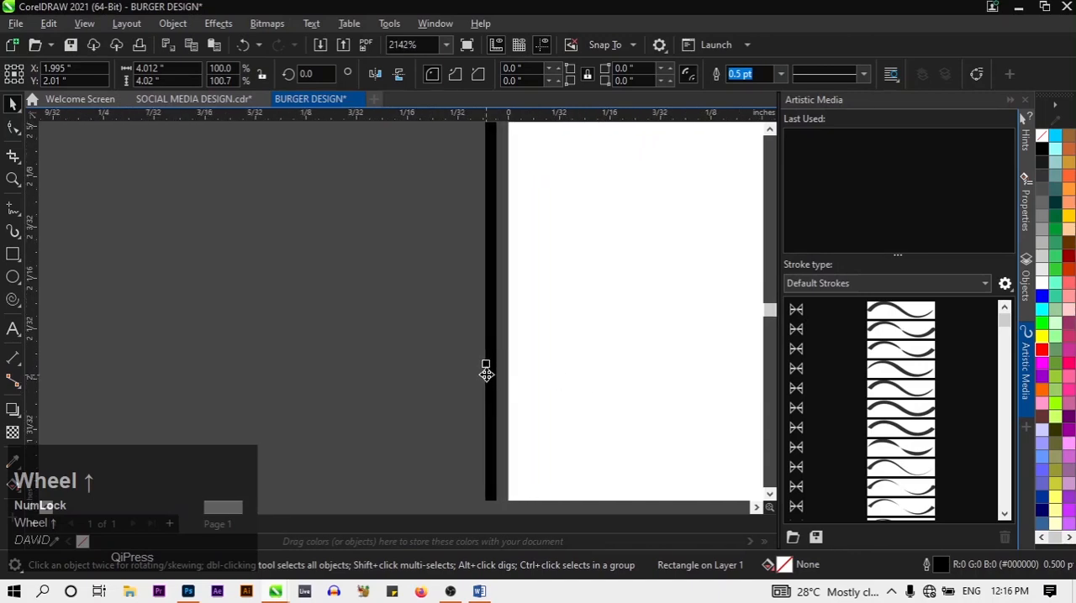
pyautogui.moveTo(488, 368); pyautogui.dragTo(502, 368)
pyautogui.scroll(-2, 626, 357)
pyautogui.scroll(-7, 627, 357)
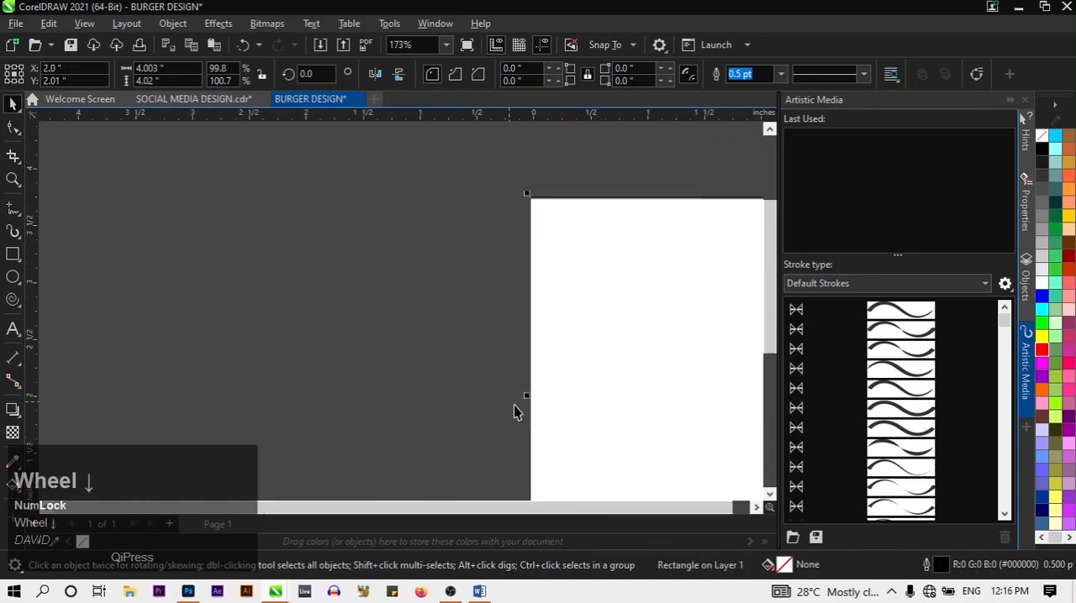
pyautogui.scroll(-1, 581, 403)
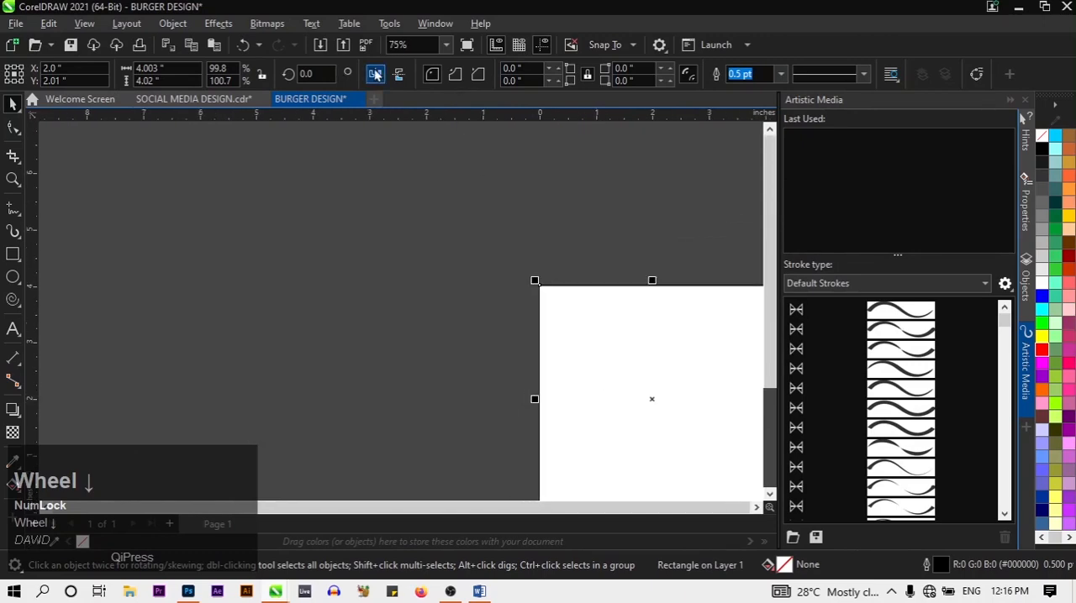
# Remove the rectangle's outline by setting its outline width to None
pyautogui.click(85, 24)
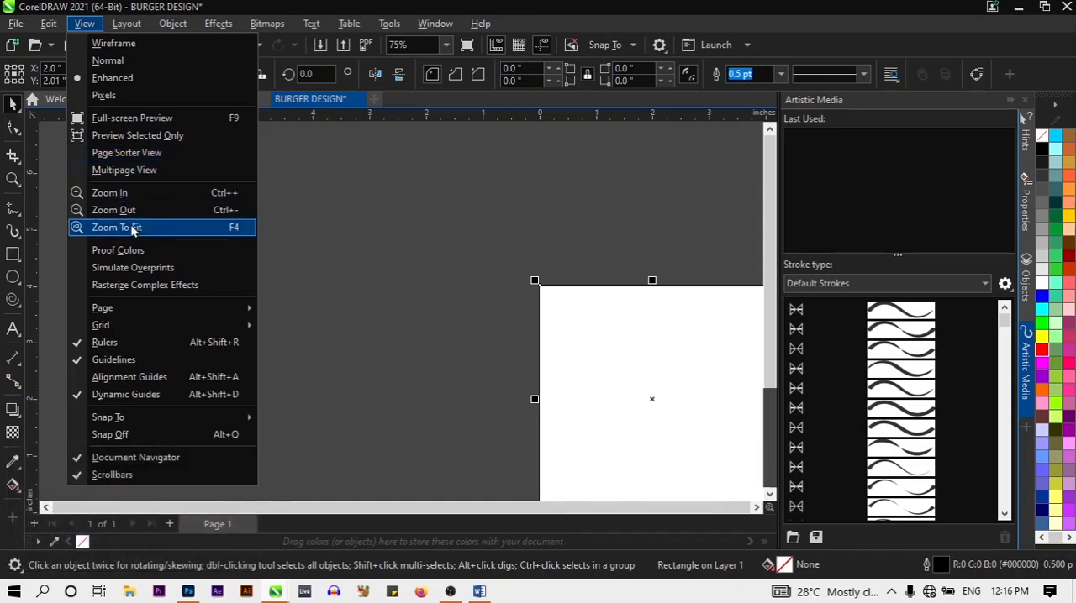
pyautogui.click(271, 185)
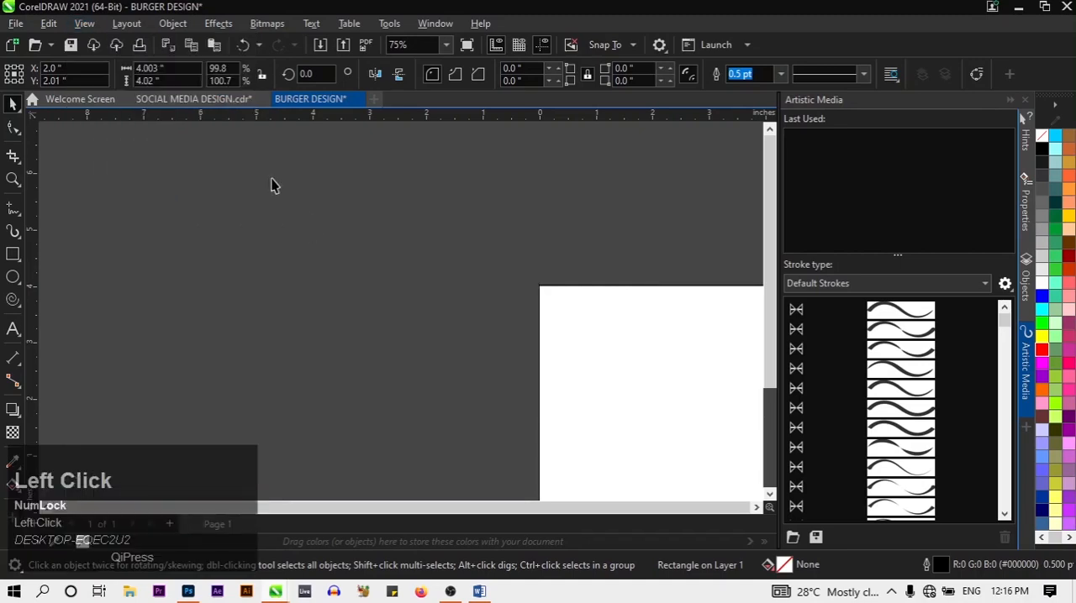
pyautogui.click(84, 24)
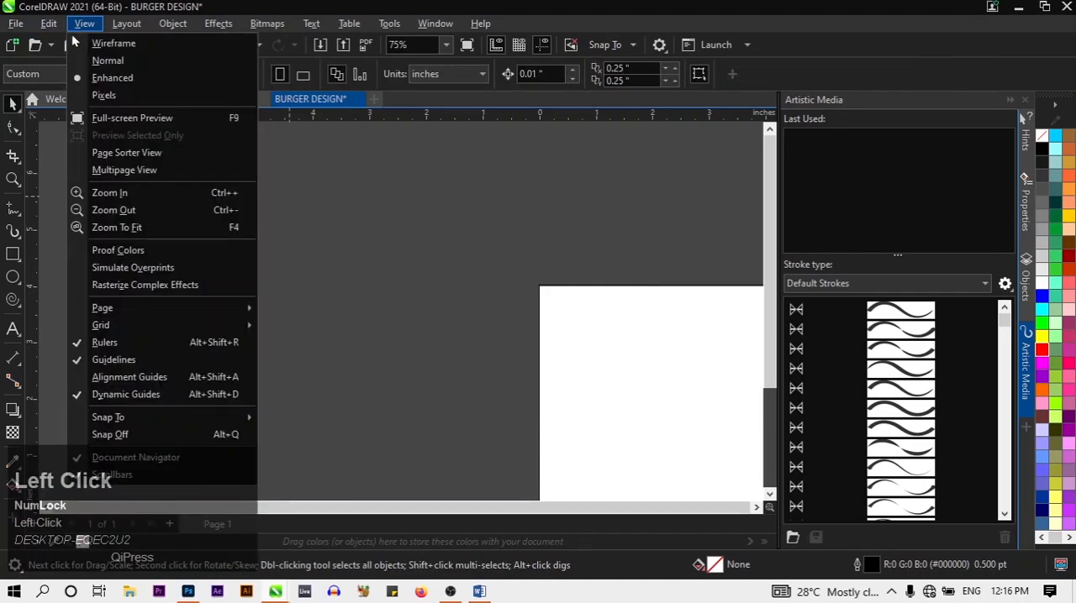
pyautogui.click(106, 227)
pyautogui.click(482, 382)
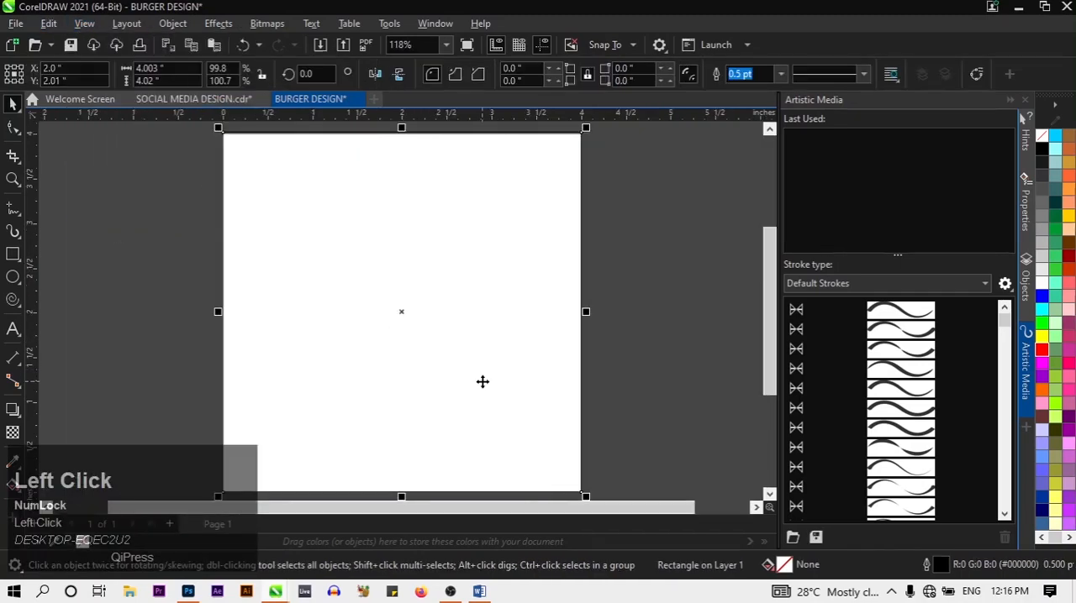
pyautogui.click(780, 75)
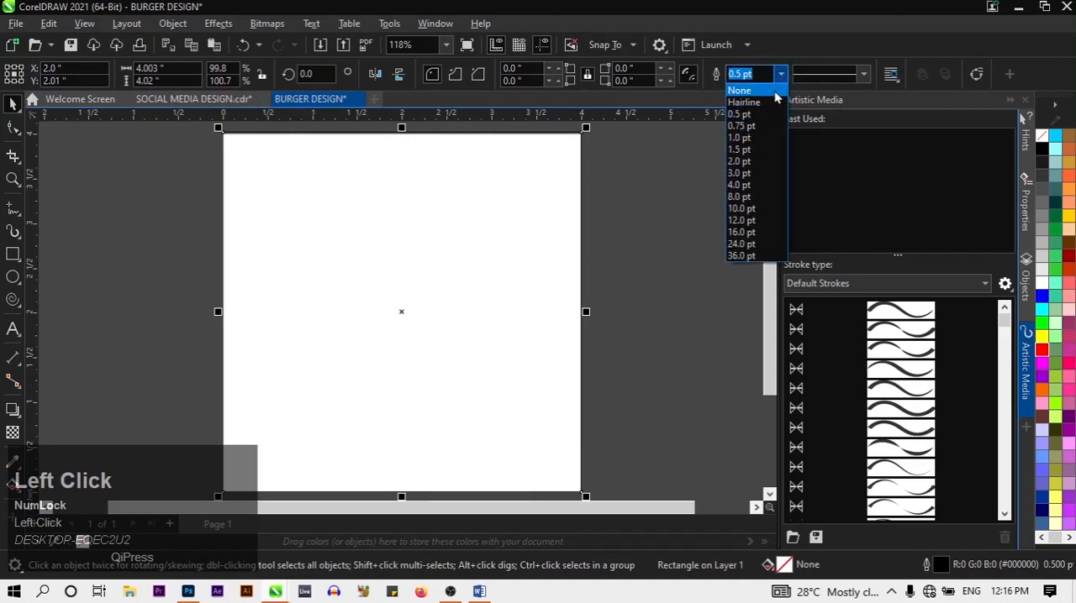
pyautogui.click(773, 91)
pyautogui.click(692, 202)
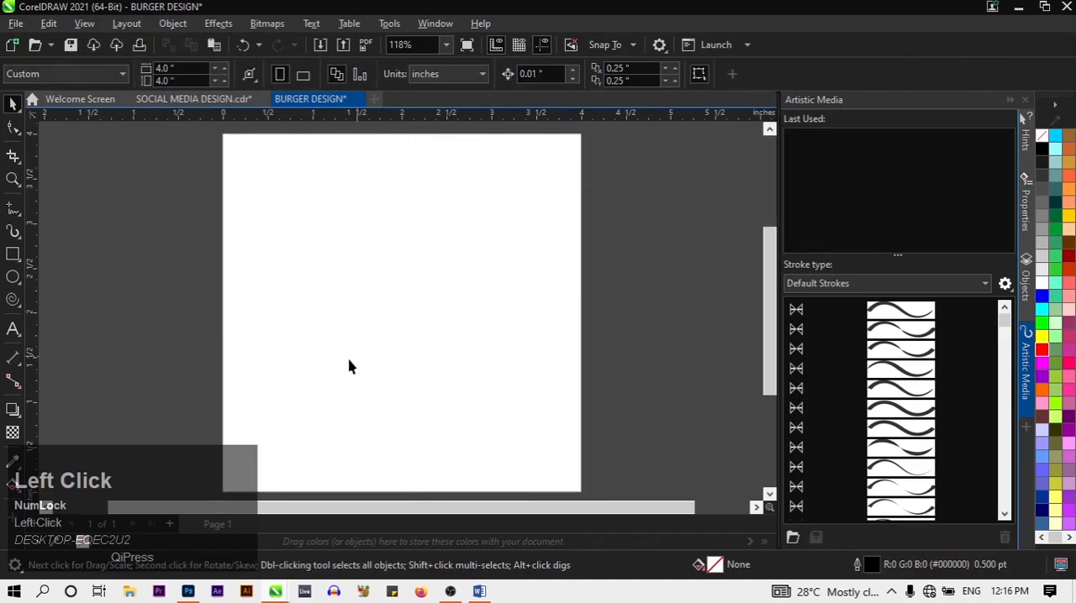
# Apply a linear fountain fill to the rectangle with the Interactive Fill tool, running from black near the lower-left corner to white near the upper-right
pyautogui.click(349, 361)
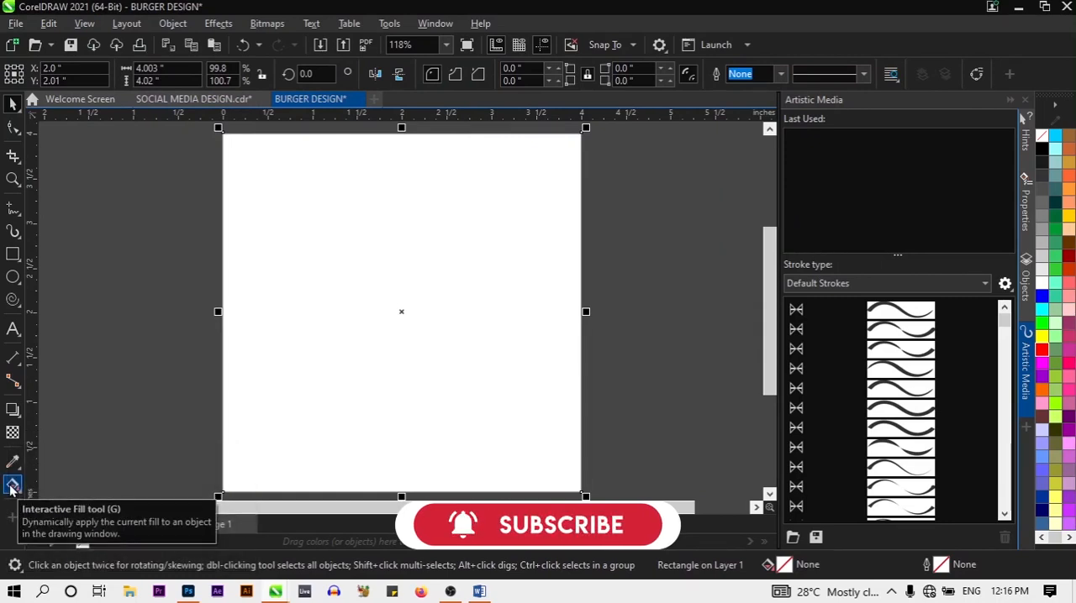
pyautogui.click(12, 486)
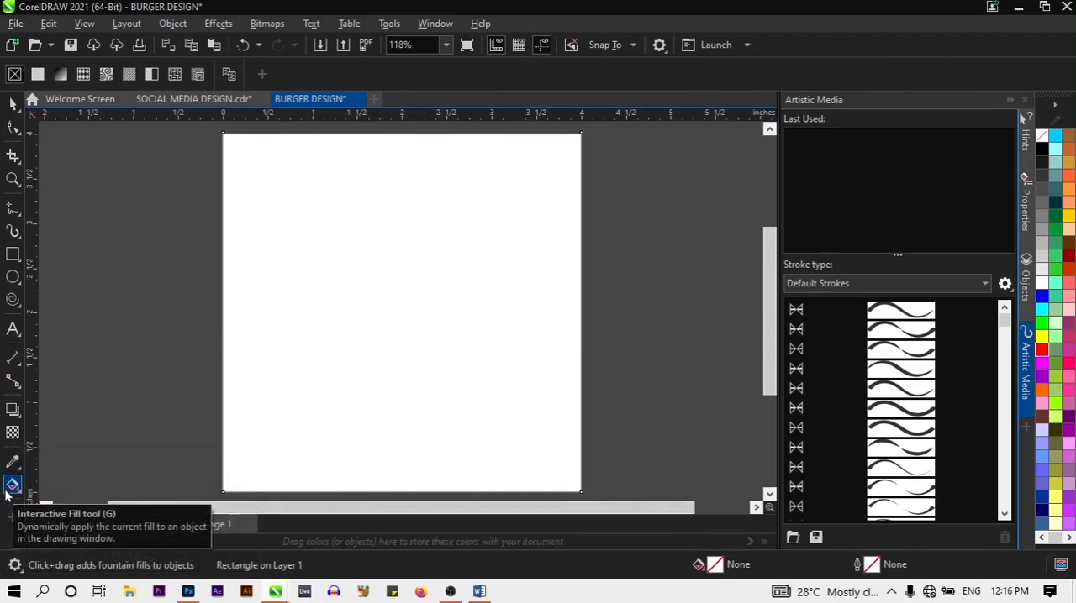
pyautogui.press('g')
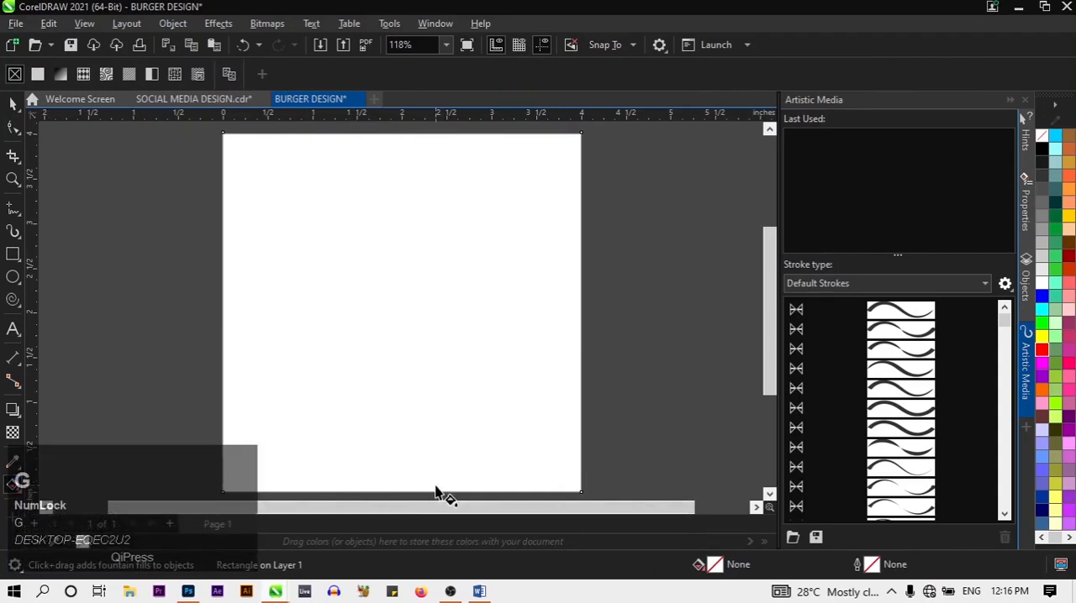
pyautogui.moveTo(434, 487); pyautogui.dragTo(255, 148)
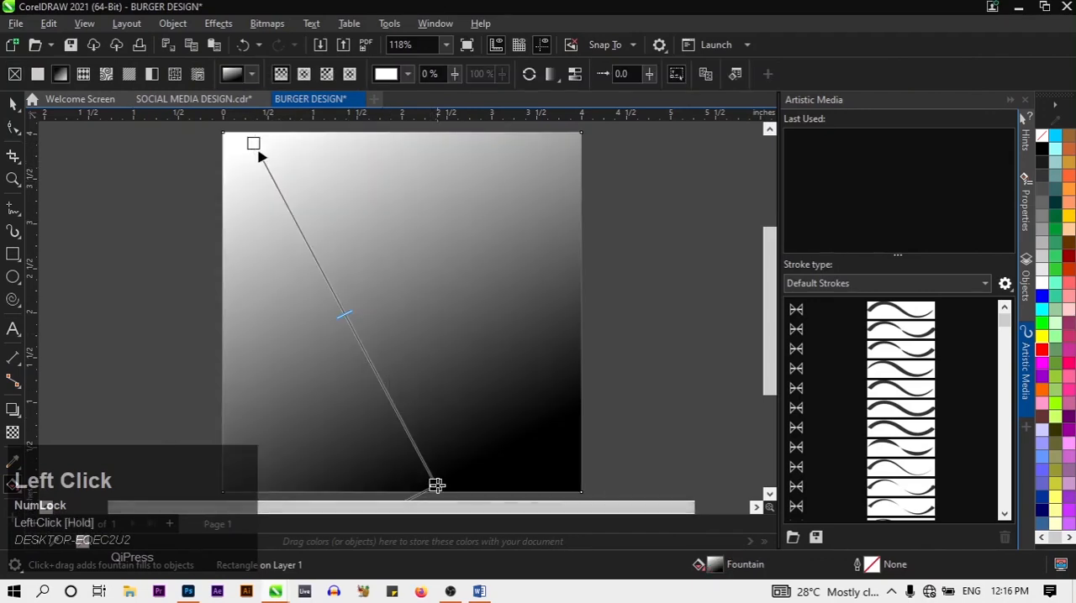
pyautogui.moveTo(437, 486); pyautogui.dragTo(281, 461)
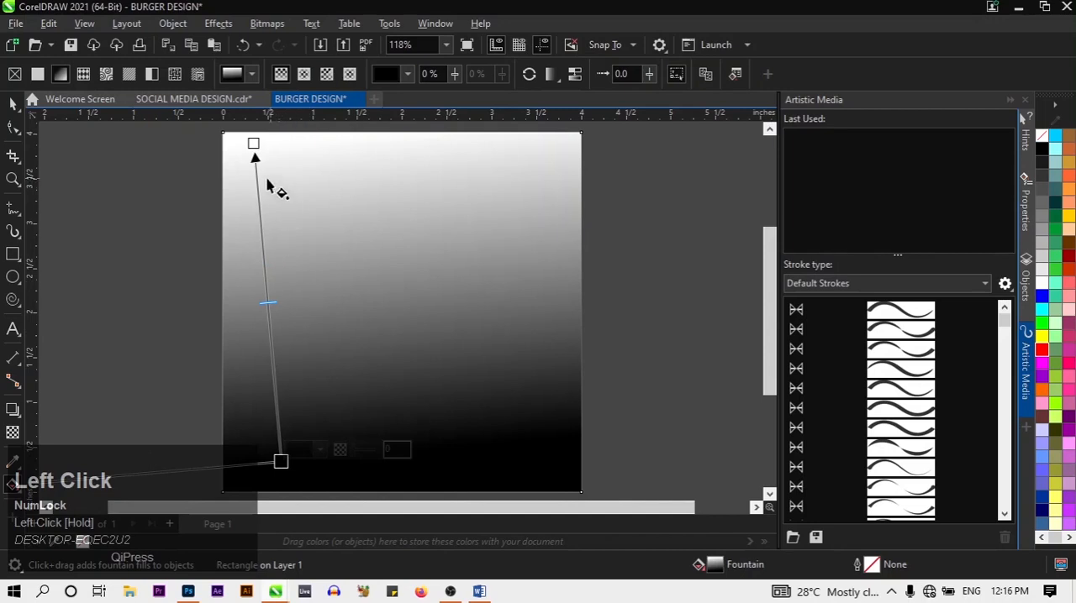
pyautogui.moveTo(252, 142); pyautogui.dragTo(531, 162)
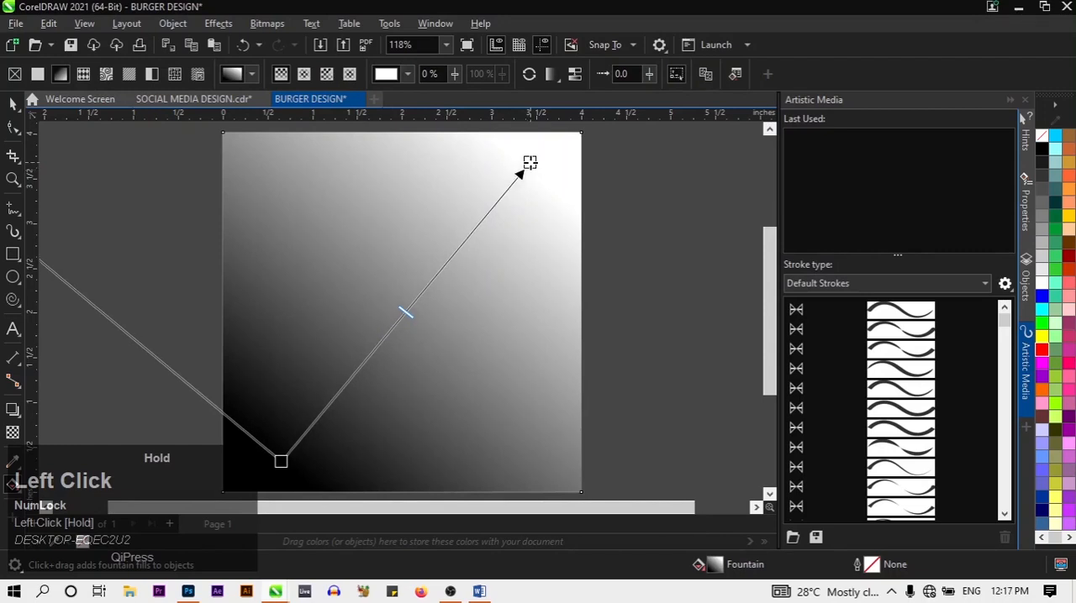
# Set both the start and end colours of the rectangle's fountain fill to red
pyautogui.moveTo(1040, 351); pyautogui.dragTo(294, 494)
pyautogui.moveTo(283, 448); pyautogui.dragTo(280, 438)
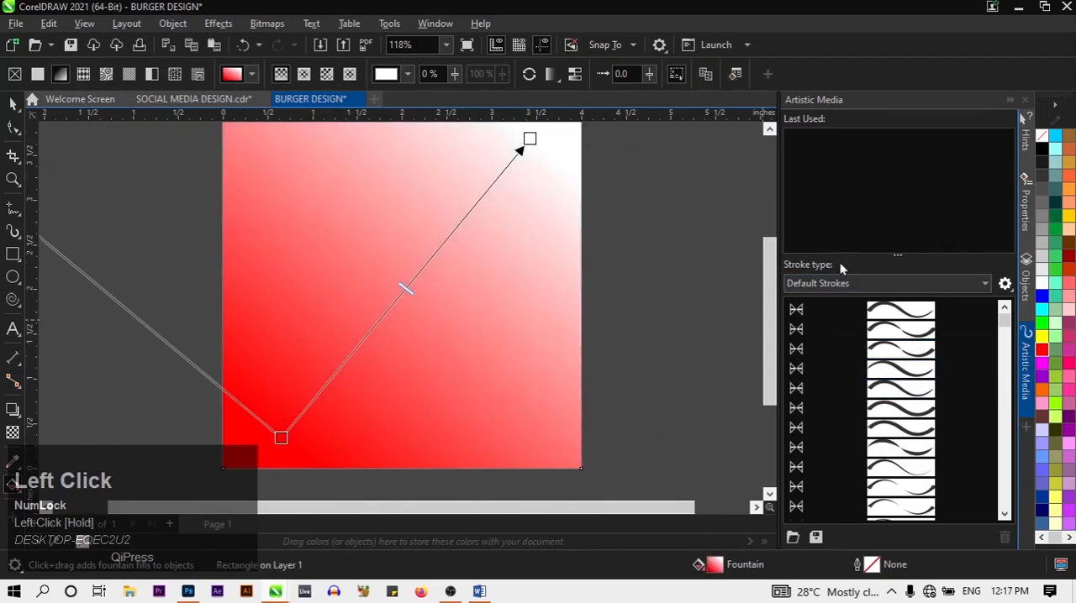
pyautogui.moveTo(773, 313); pyautogui.dragTo(769, 292)
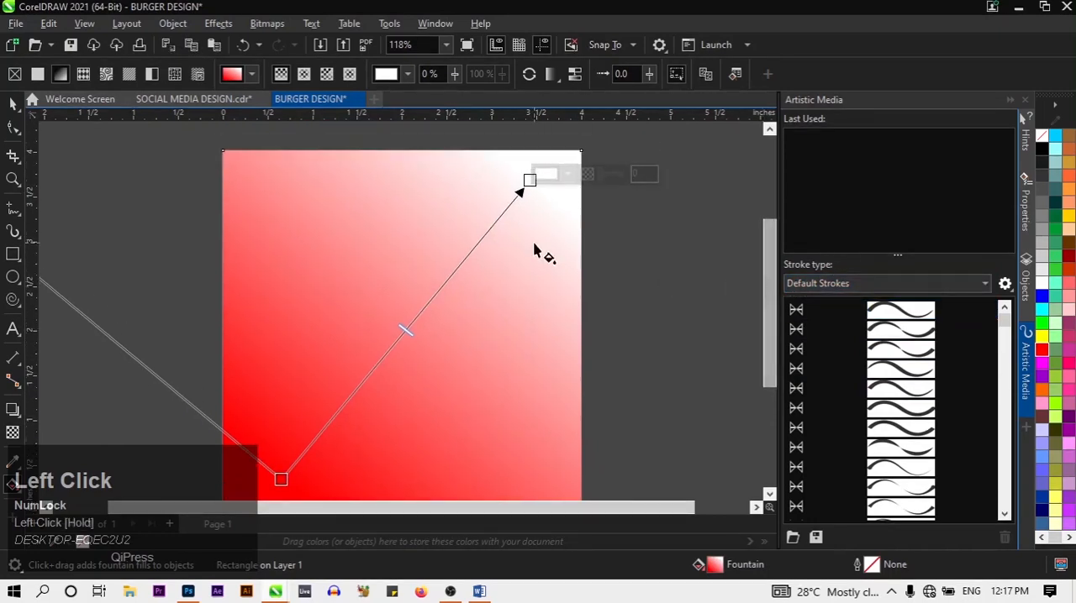
pyautogui.click(546, 174)
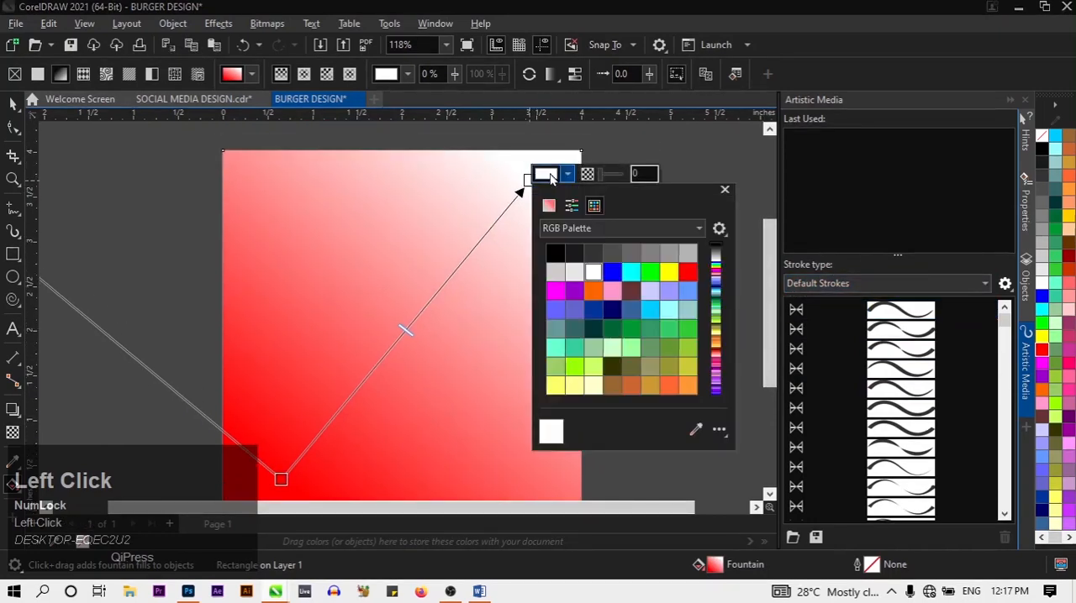
pyautogui.click(687, 272)
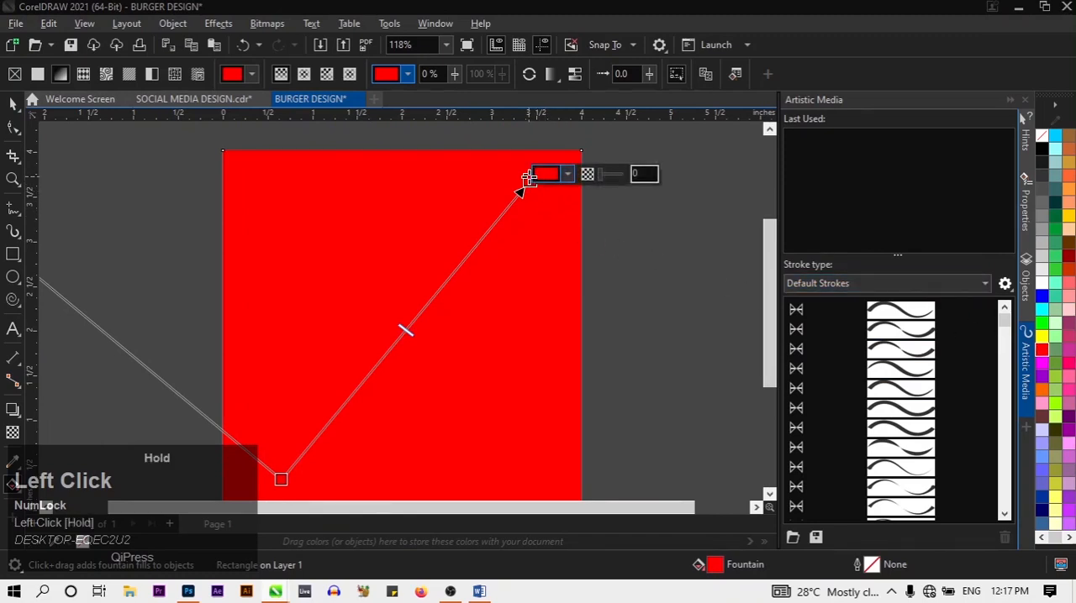
# Darken the fountain fill's lower-left node to #C20000 with the color viewer and deselect the rectangle
pyautogui.moveTo(769, 296); pyautogui.dragTo(772, 332)
pyautogui.click(281, 410)
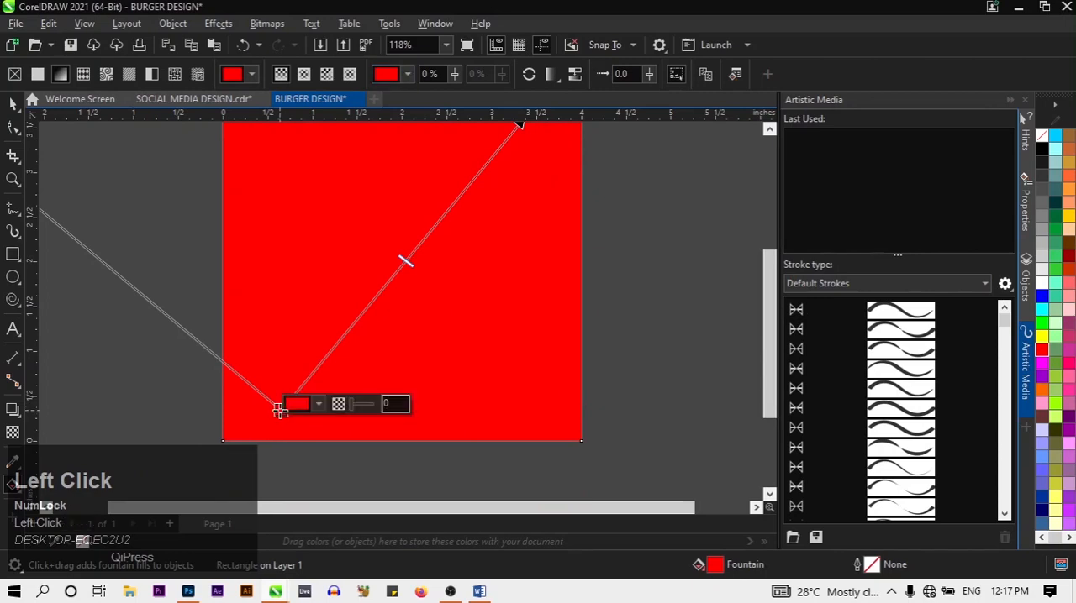
pyautogui.click(319, 405)
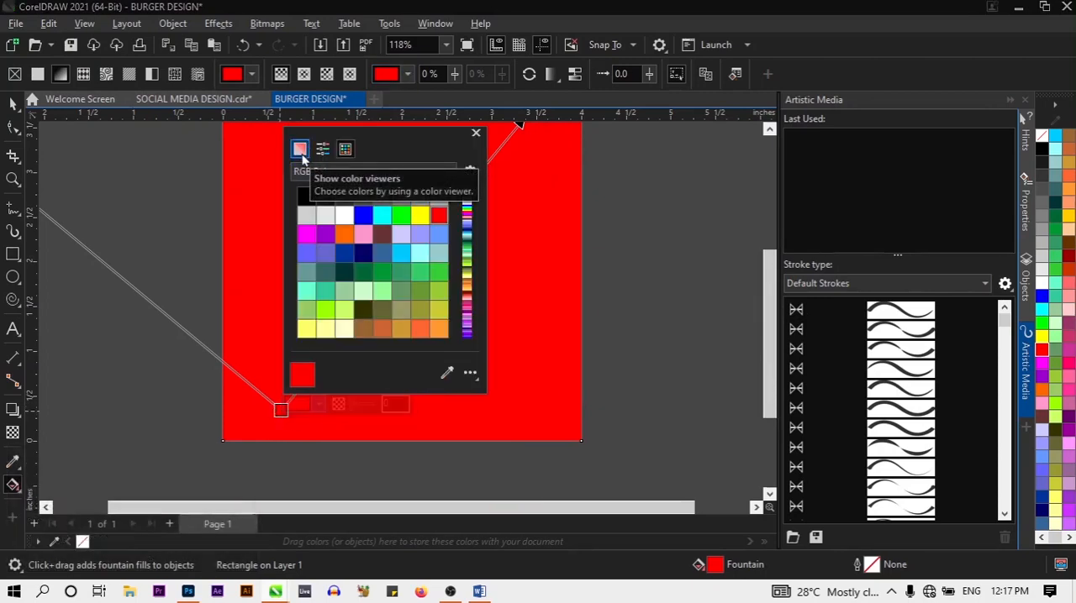
pyautogui.click(300, 150)
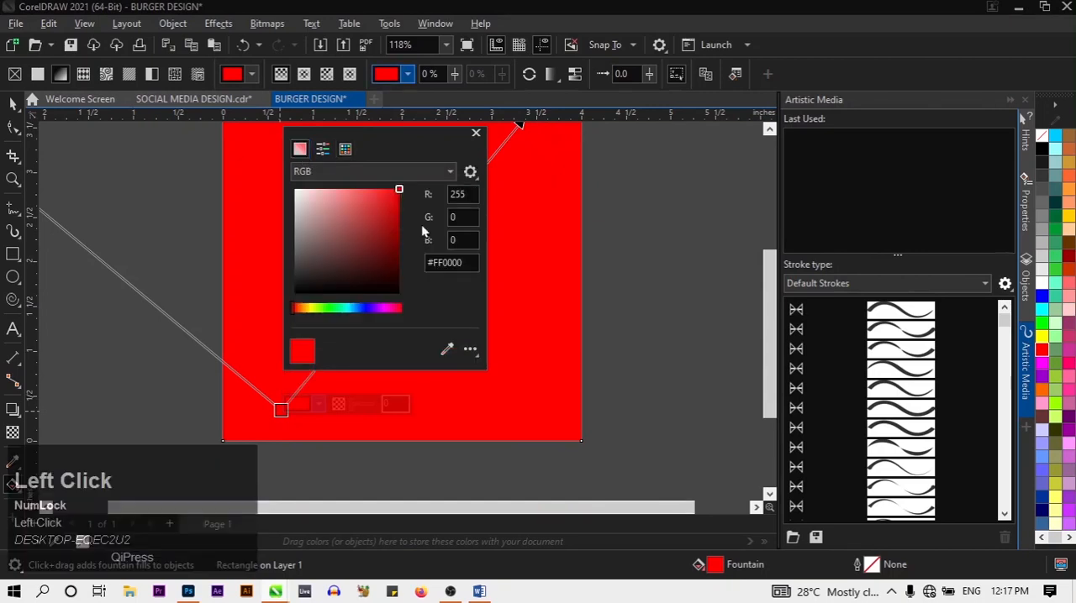
pyautogui.moveTo(400, 191); pyautogui.dragTo(406, 217)
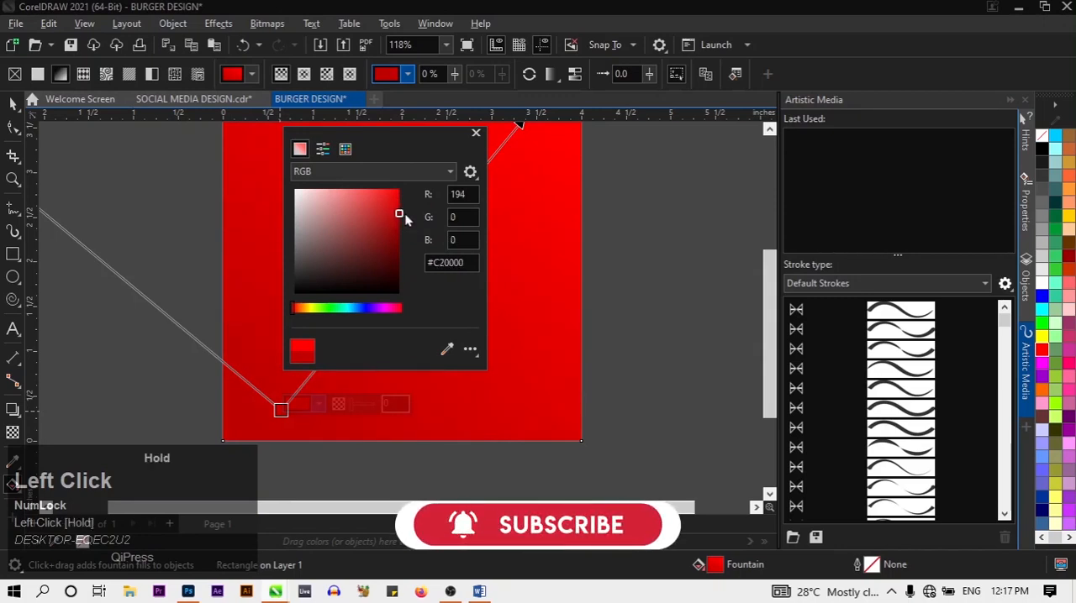
pyautogui.click(599, 299)
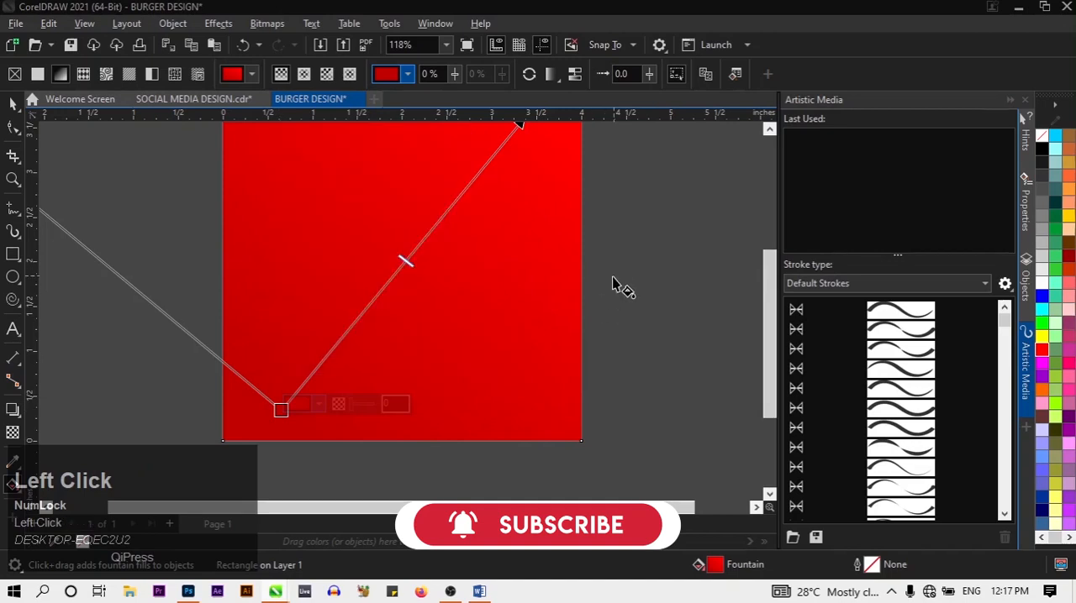
pyautogui.moveTo(776, 368); pyautogui.dragTo(759, 326)
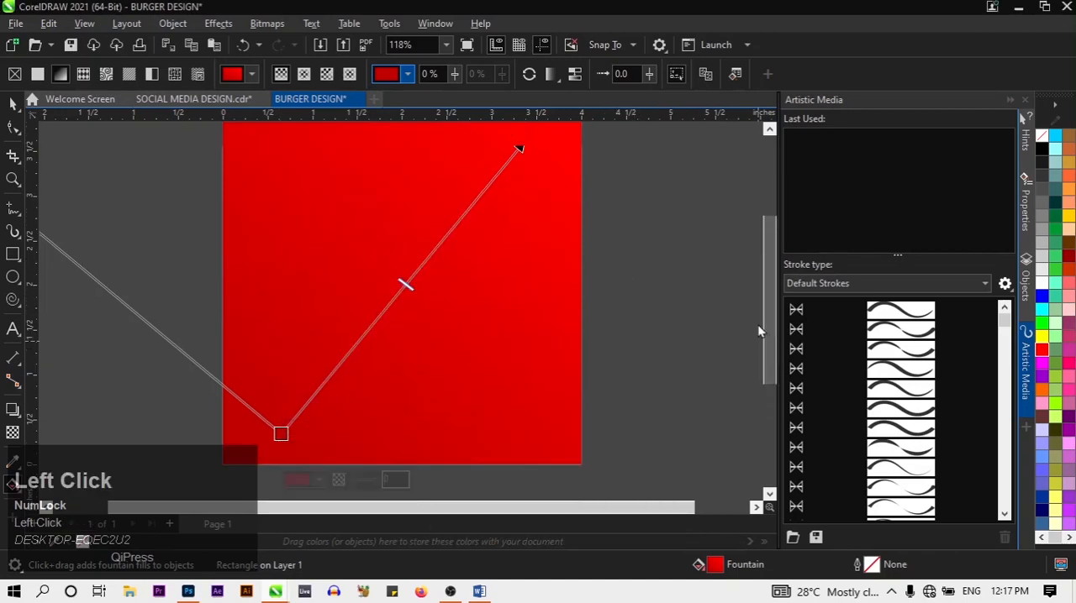
pyautogui.click(695, 334)
pyautogui.scroll(-1, 685, 337)
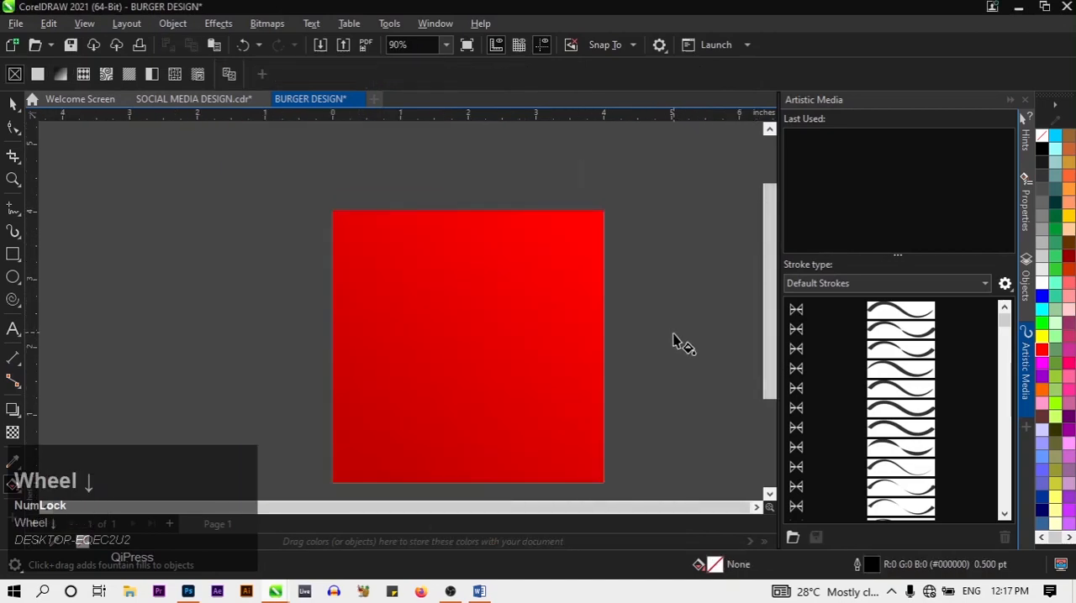
pyautogui.moveTo(766, 366); pyautogui.dragTo(765, 392)
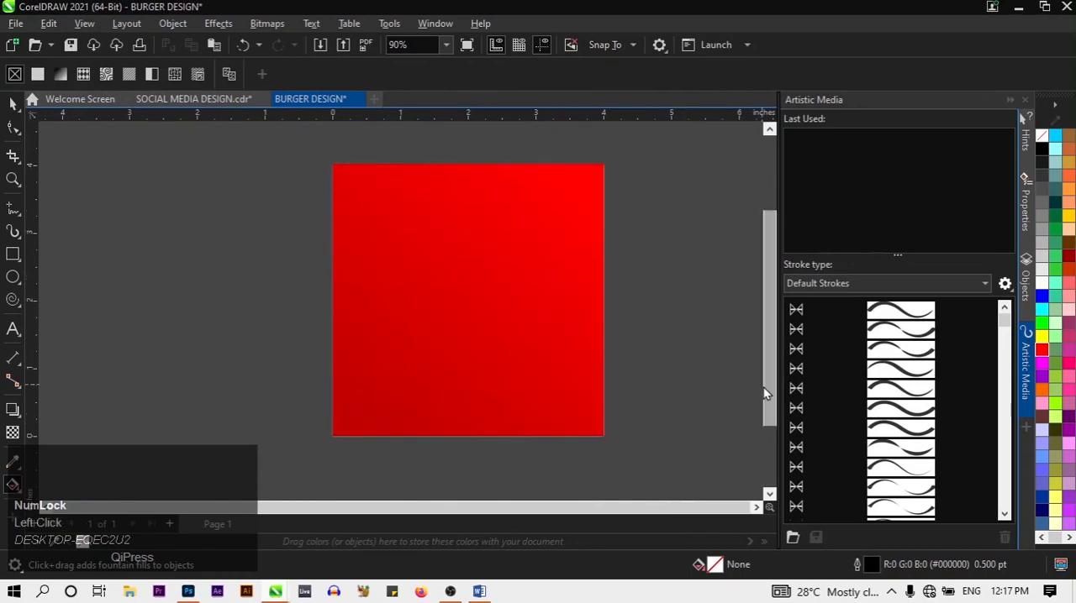
# Switch to File Explorer and open the SOCIAL MEDIA DESIGN CORELDRAW folder inside Pictures > PROJECTS
pyautogui.click(131, 592)
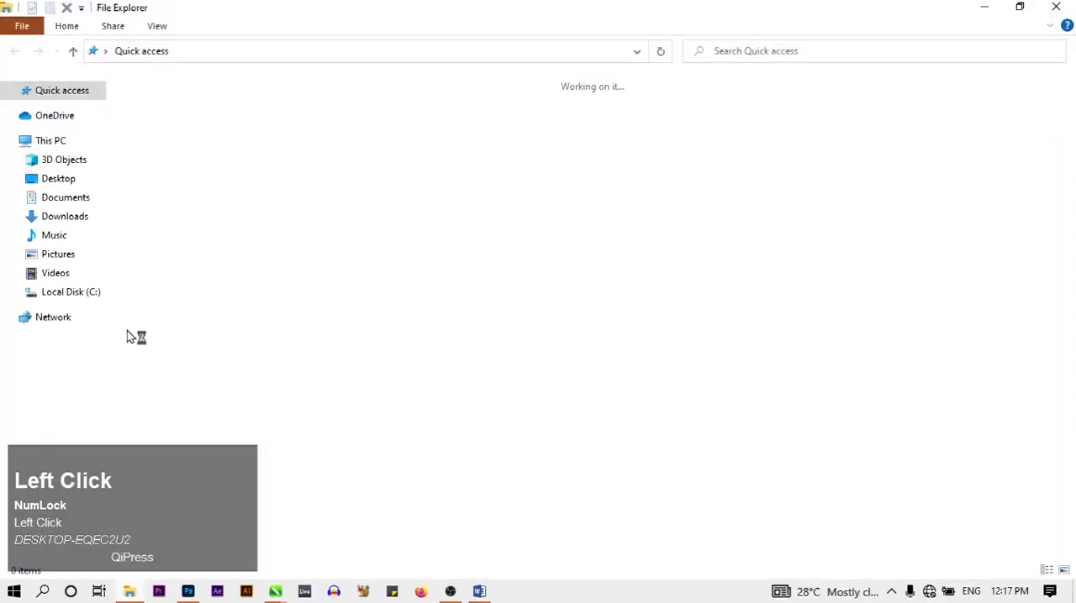
pyautogui.click(59, 255)
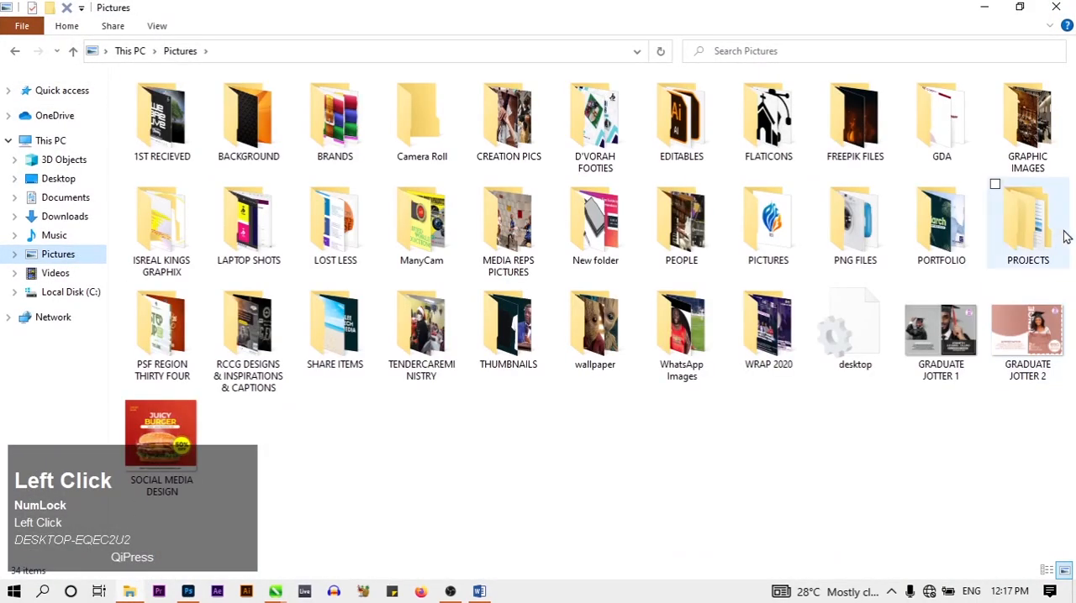
pyautogui.doubleClick(1042, 238)
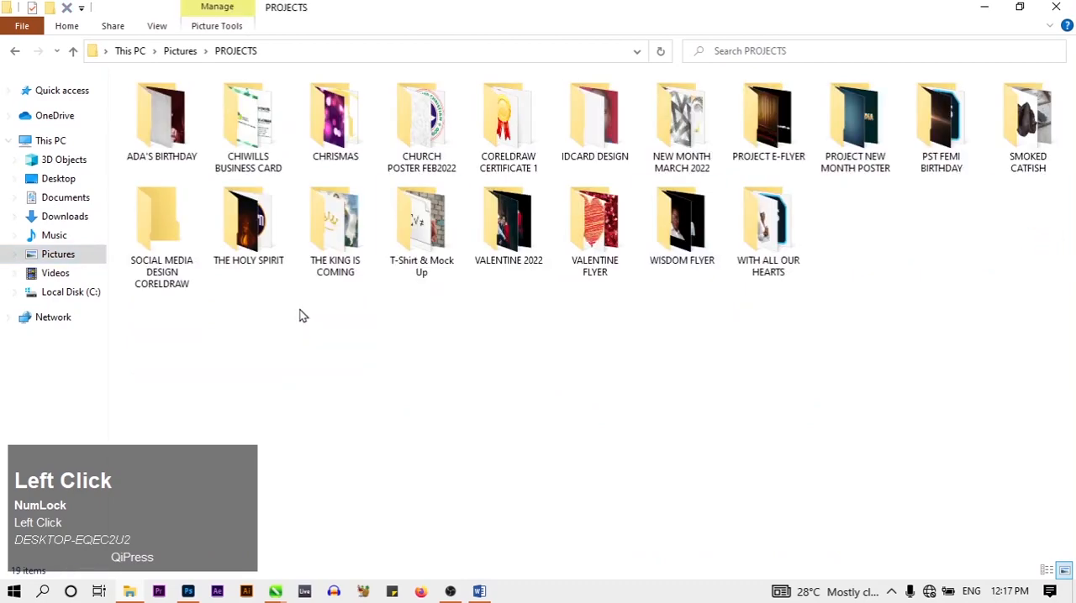
pyautogui.doubleClick(162, 220)
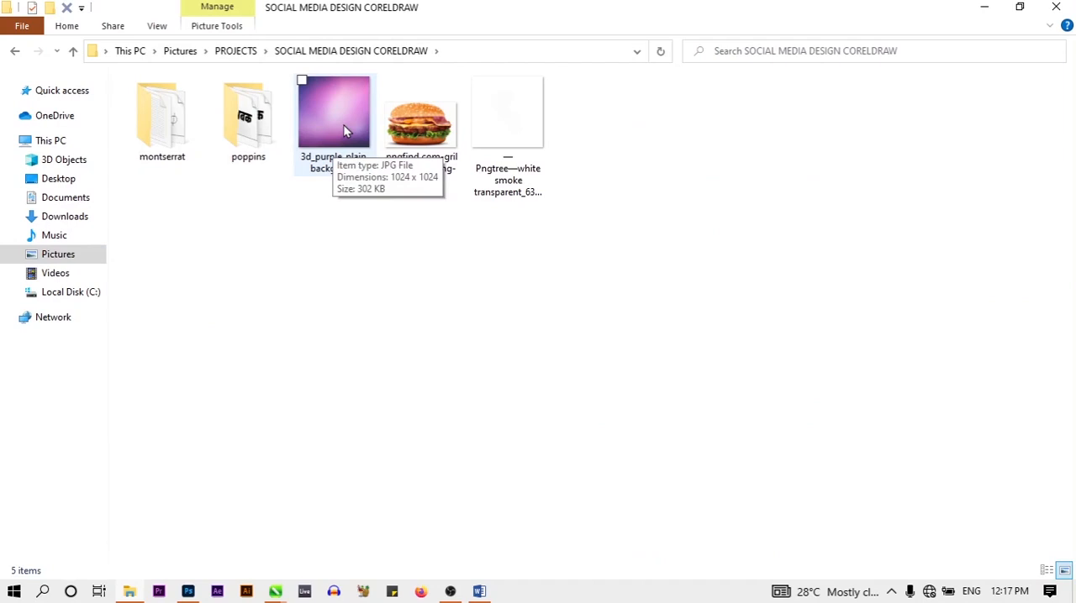
# Try to bring the 3d_purple_plain_background image from File Explorer onto the red rectangle, and undo the placement
pyautogui.moveTo(343, 124); pyautogui.dragTo(284, 596)
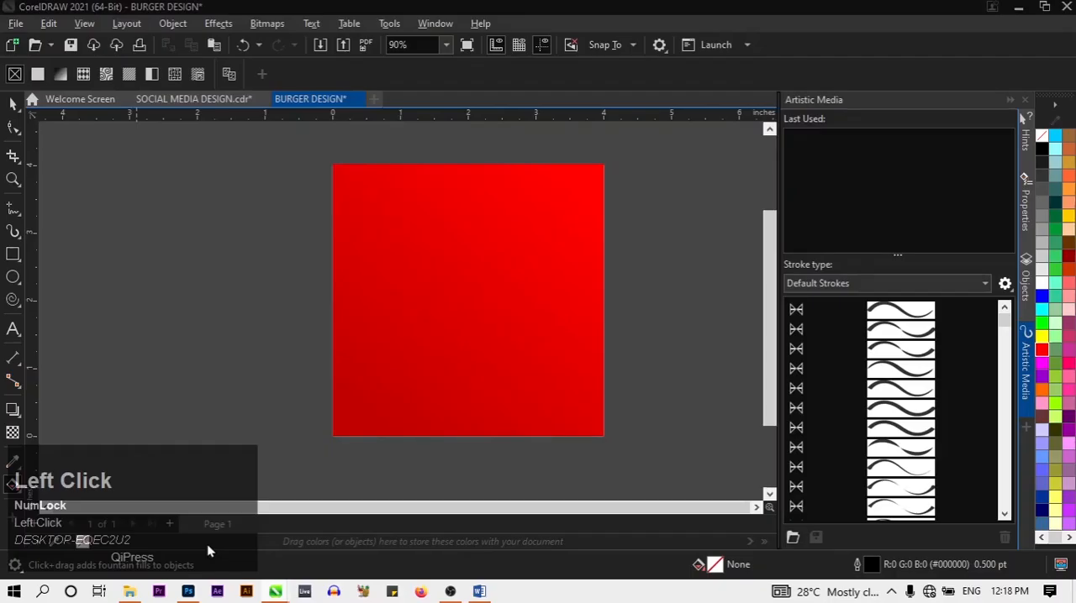
pyautogui.click(521, 409)
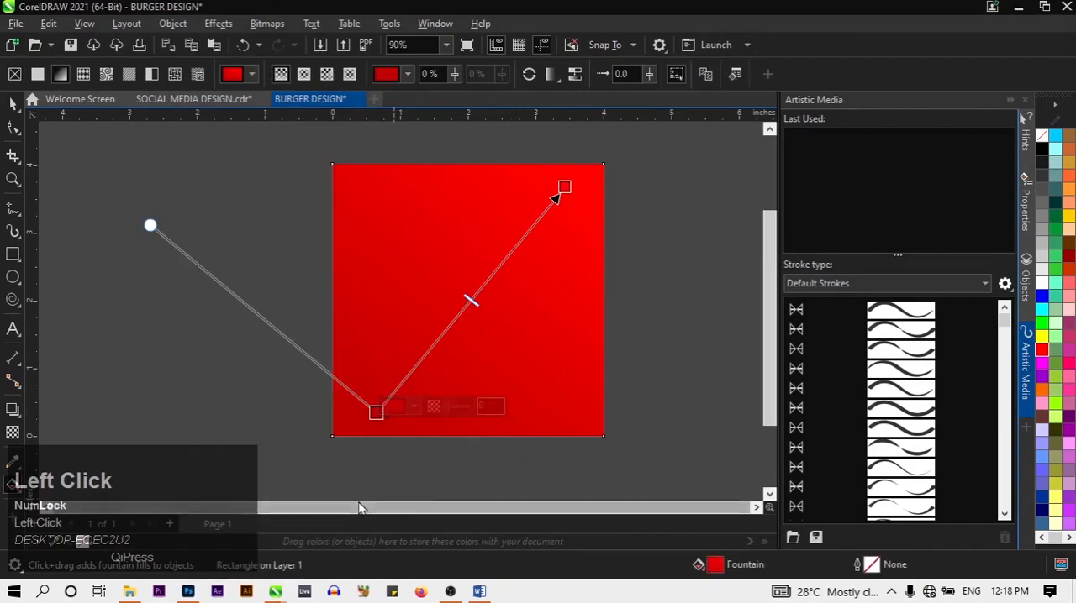
pyautogui.click(137, 593)
pyautogui.moveTo(347, 167); pyautogui.dragTo(335, 282)
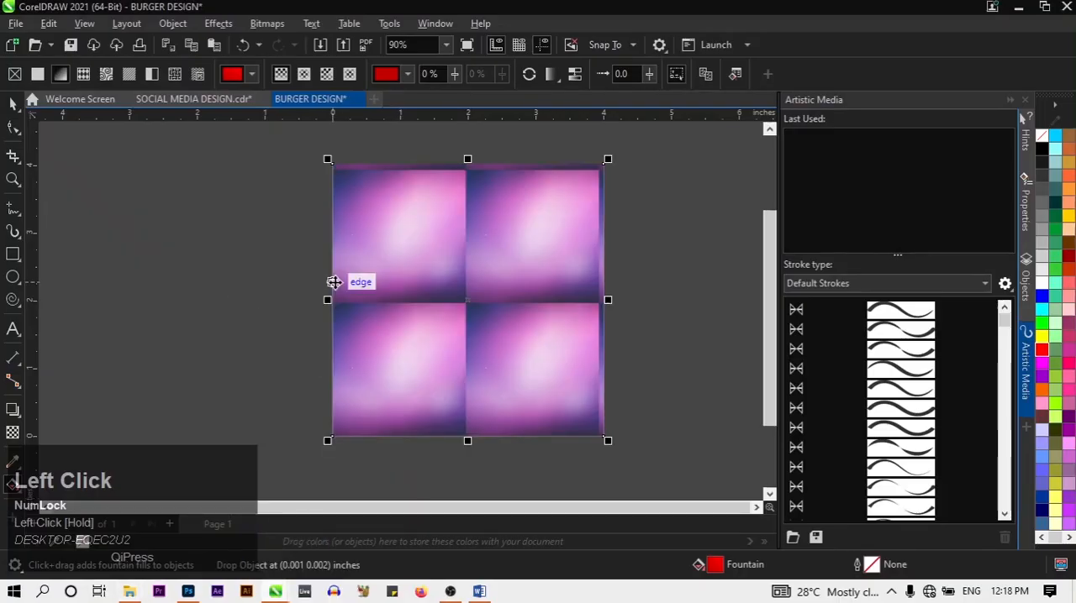
pyautogui.hotkey('ctrl', 'z')
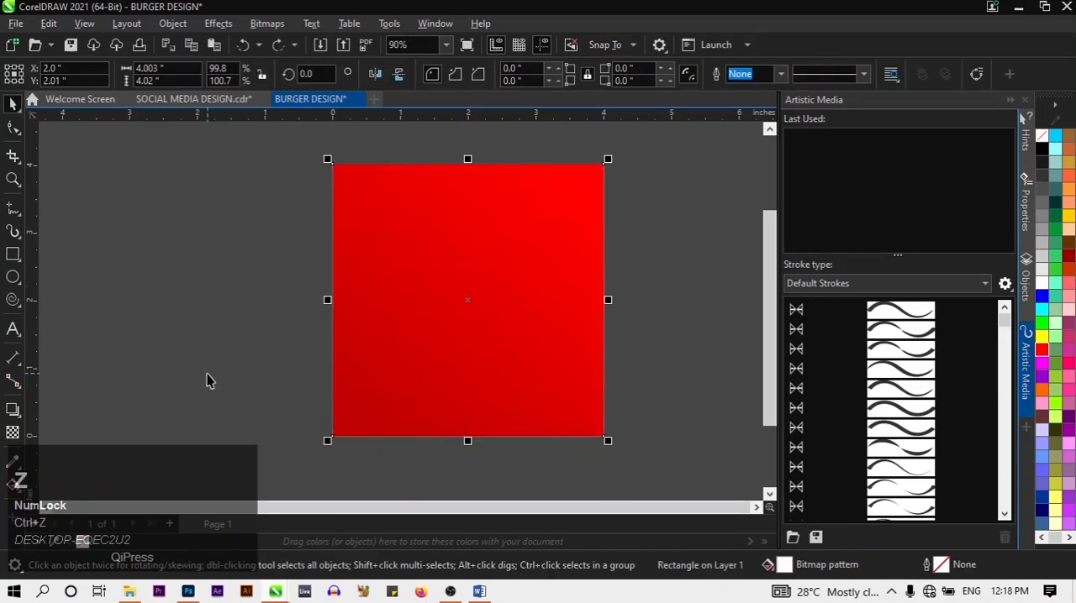
# Place the 3d_purple_plain_background image from File Explorer as a separate object overlapping the red rectangle's left edge
pyautogui.click(139, 591)
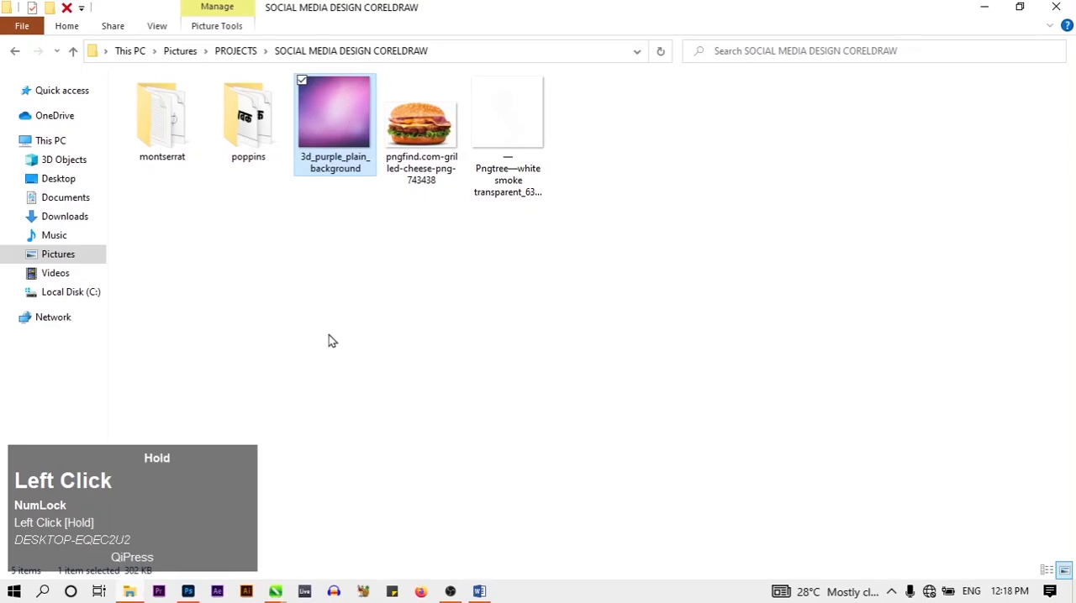
pyautogui.moveTo(332, 138); pyautogui.dragTo(250, 283)
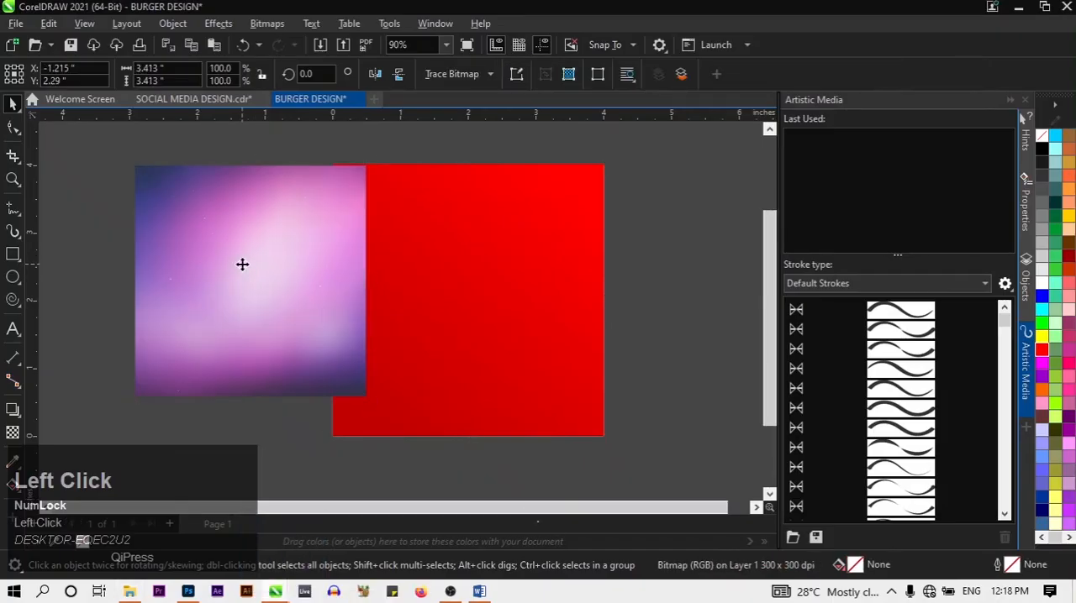
pyautogui.click(271, 452)
pyautogui.click(255, 309)
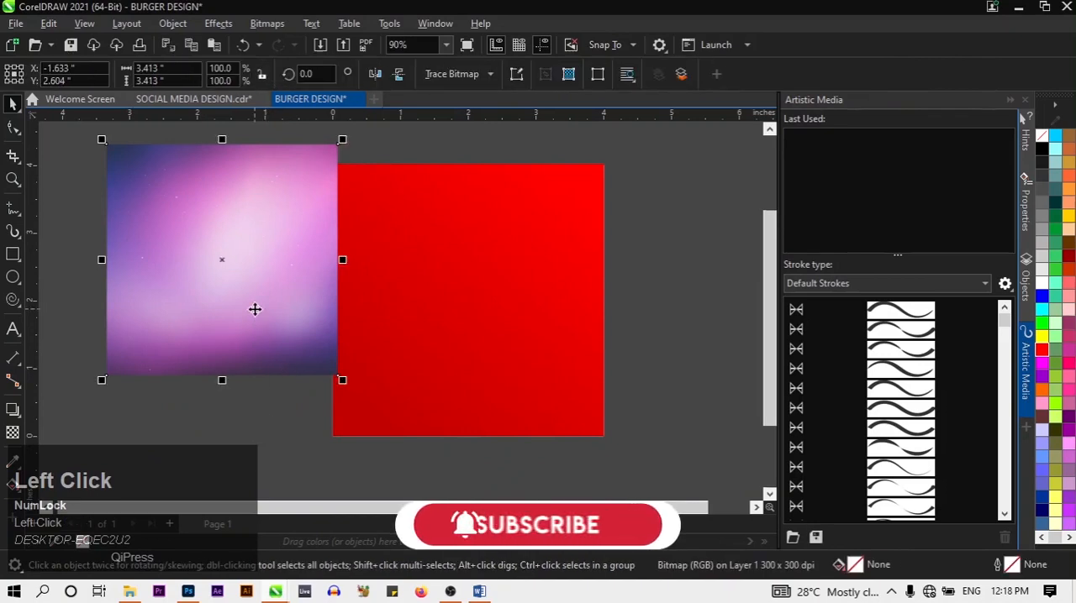
pyautogui.moveTo(255, 310); pyautogui.dragTo(293, 318)
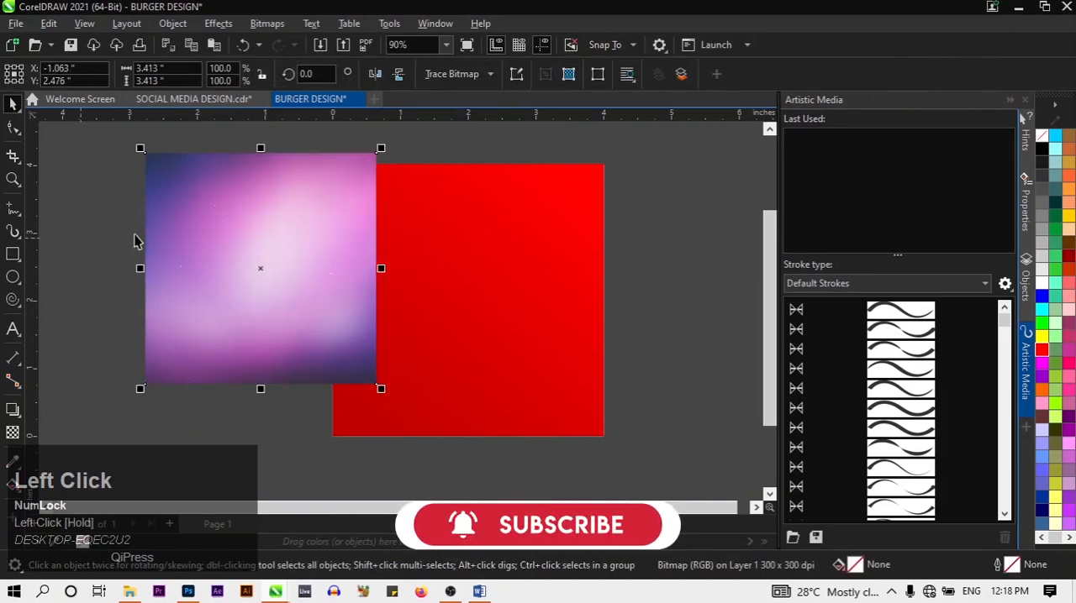
pyautogui.click(97, 213)
pyautogui.moveTo(149, 212); pyautogui.dragTo(143, 208)
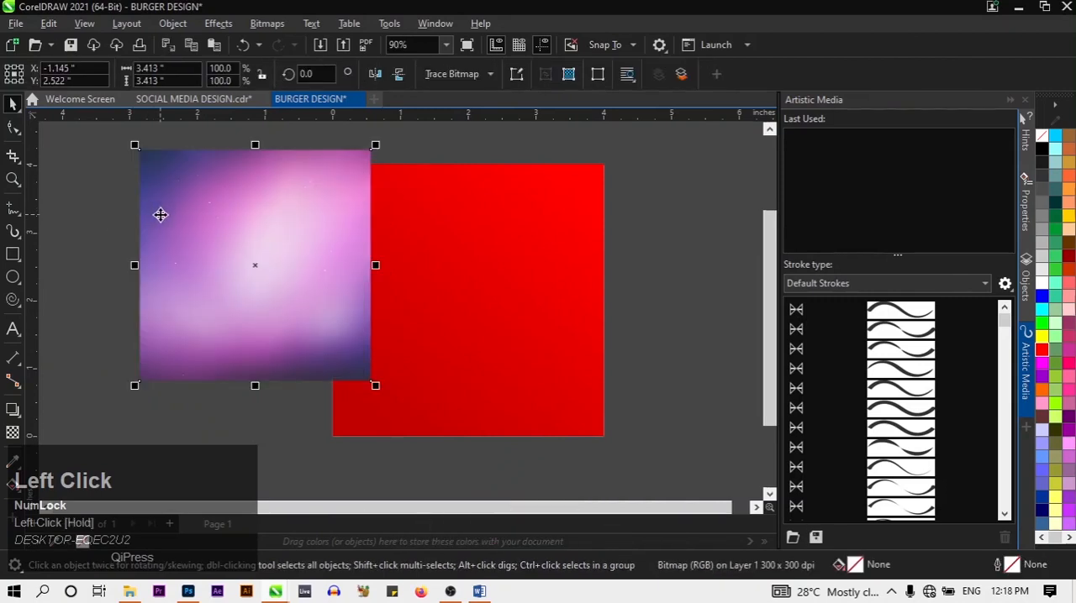
# Delete the purple background image from the drawing, leaving the red rectangle in place
pyautogui.rightClick(164, 222)
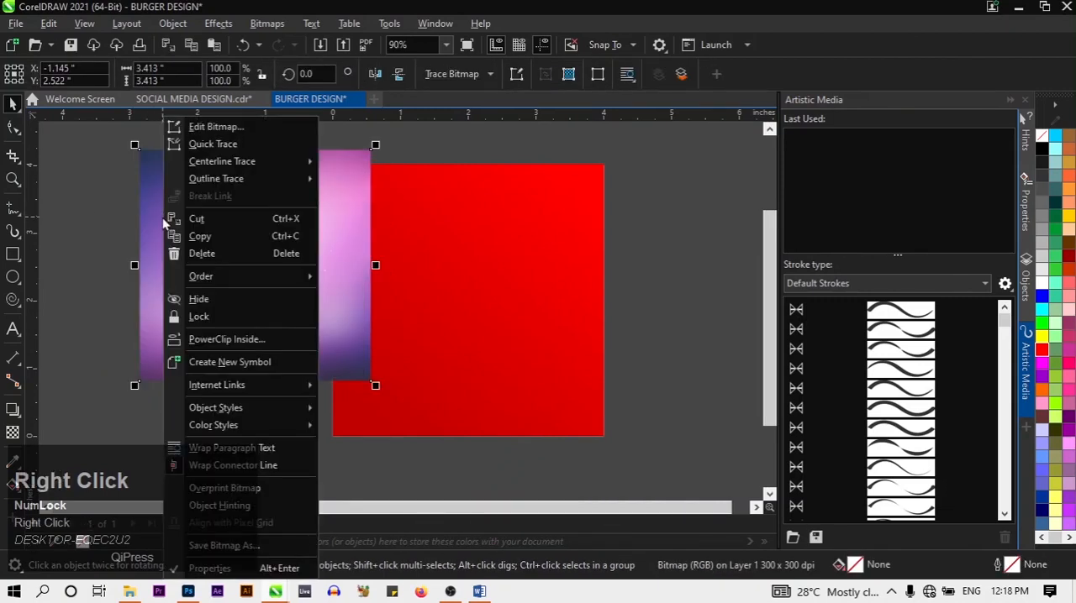
pyautogui.click(120, 231)
pyautogui.moveTo(173, 224); pyautogui.dragTo(148, 227)
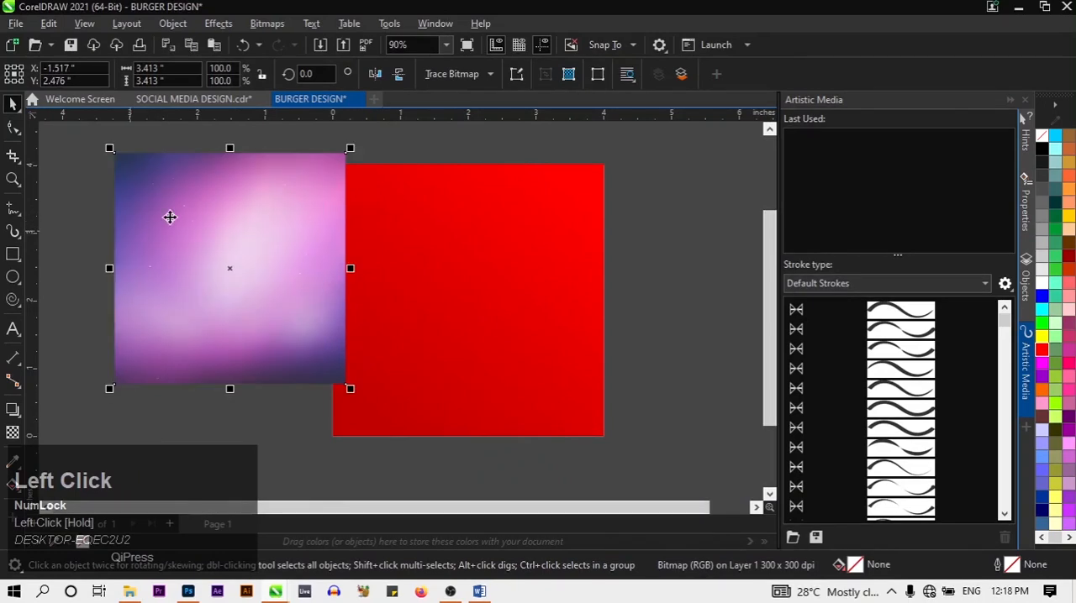
pyautogui.press('Delete')
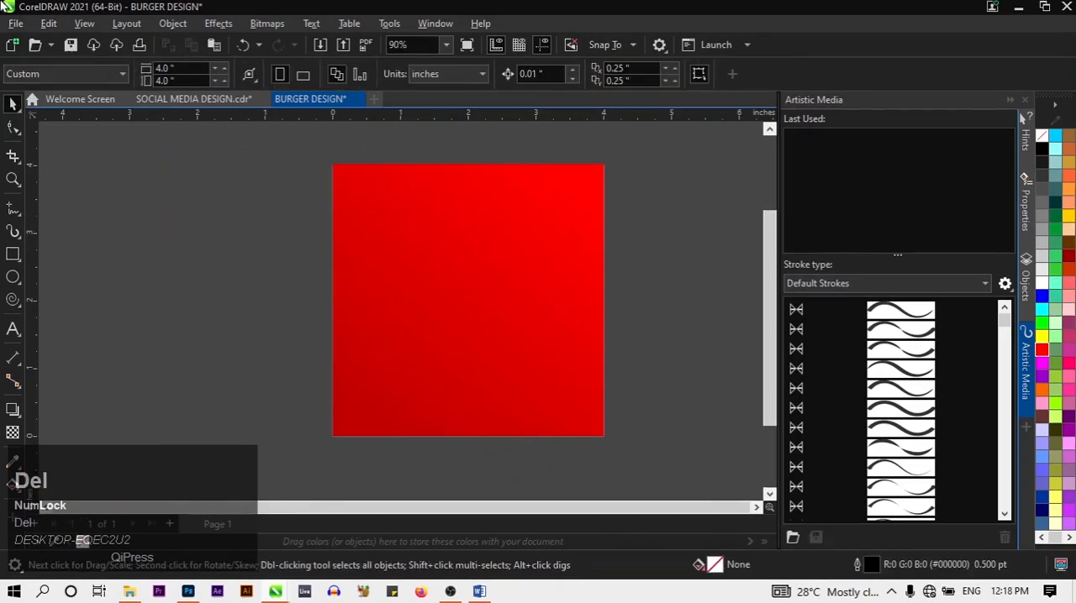
# Start importing a file, browse to the Pictures folder and enlarge the Import dialog to show more of its contents
pyautogui.click(15, 23)
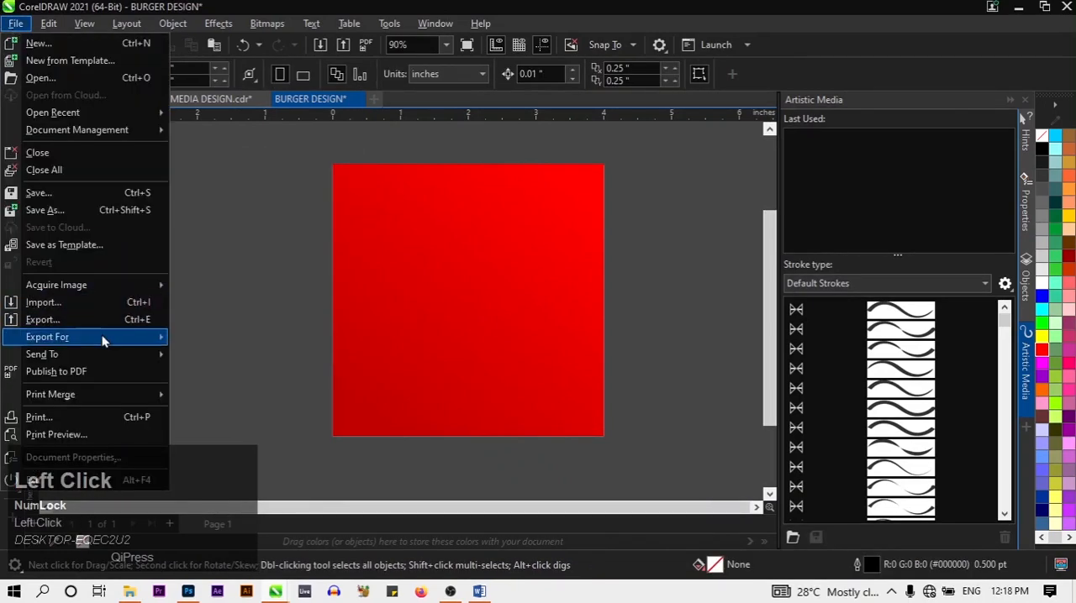
pyautogui.click(101, 305)
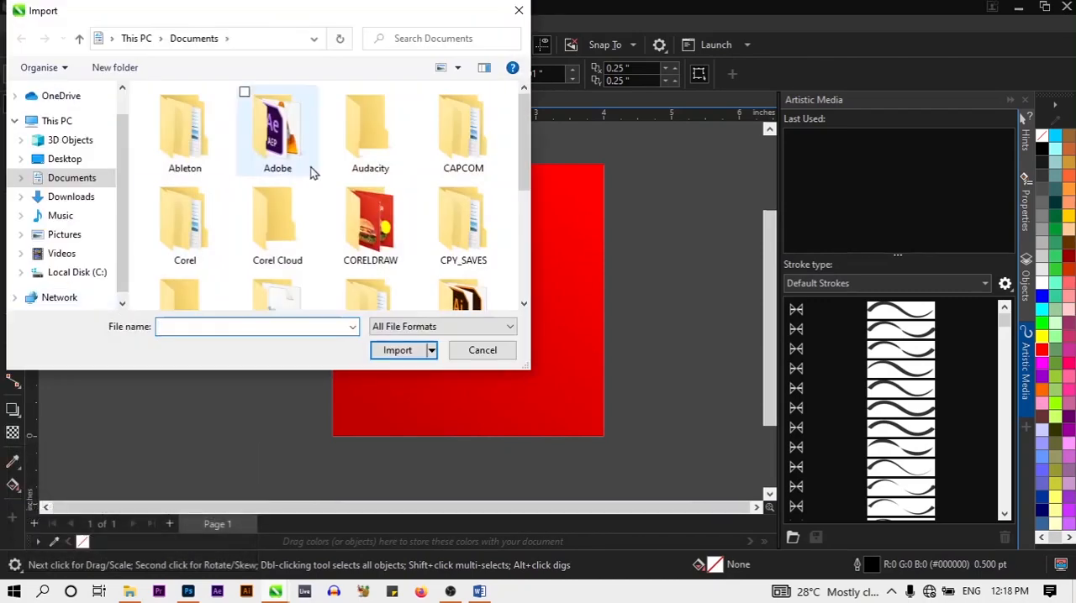
pyautogui.scroll(-2, 412, 126)
pyautogui.click(65, 235)
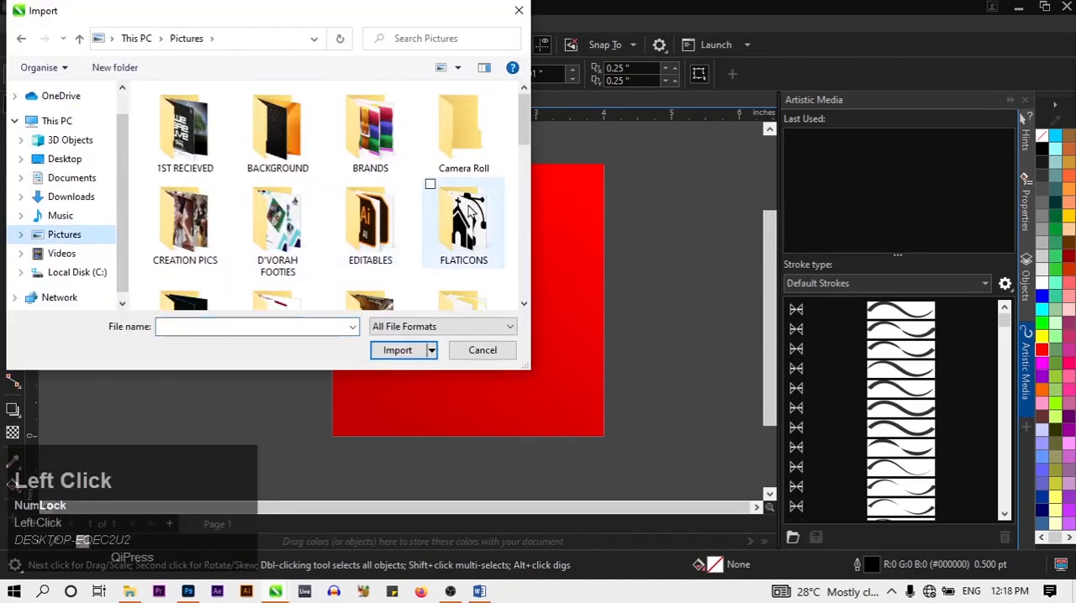
pyautogui.scroll(-3, 483, 238)
pyautogui.scroll(-3, 484, 238)
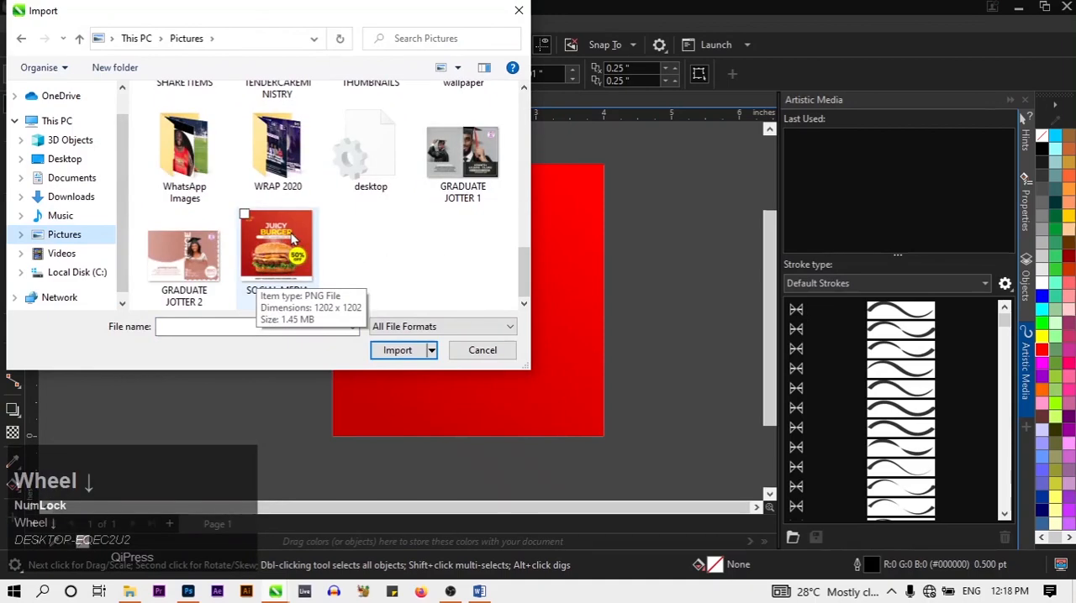
pyautogui.scroll(1, 292, 244)
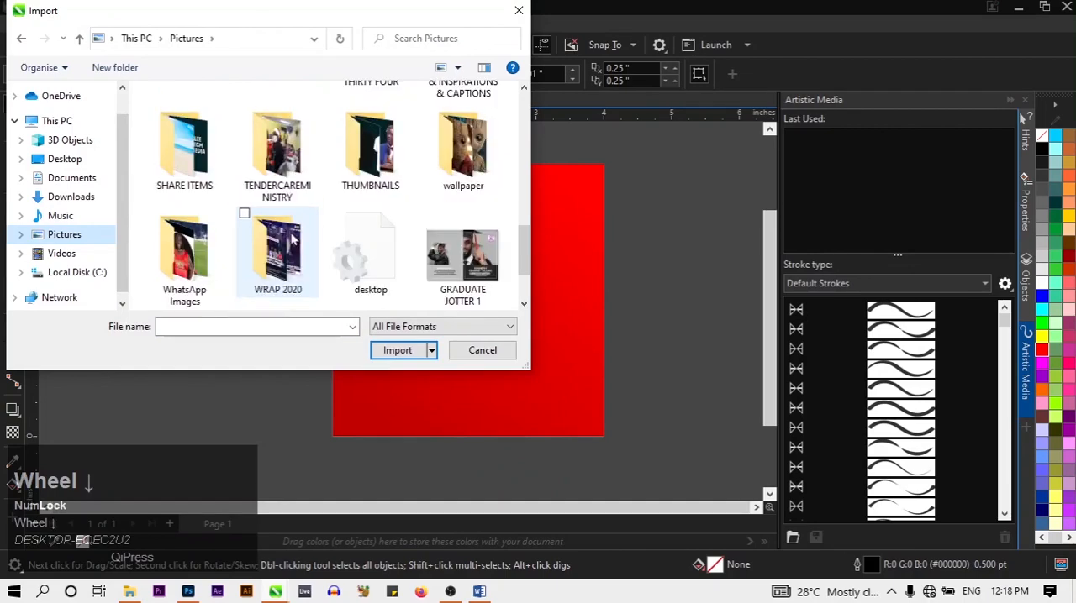
pyautogui.moveTo(536, 332); pyautogui.dragTo(1070, 360)
pyautogui.moveTo(668, 373); pyautogui.dragTo(677, 559)
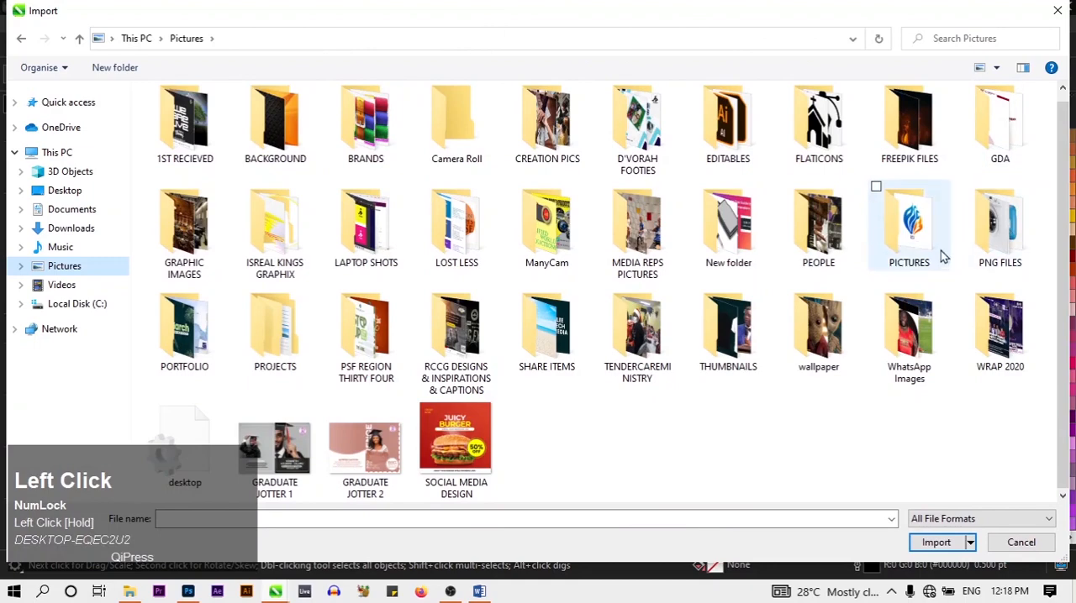
# Import 3d_purple_plain_background from PROJECTS > SOCIAL MEDIA DESIGN CORELDRAW and place it at original size just left of the red rectangle
pyautogui.doubleClick(278, 332)
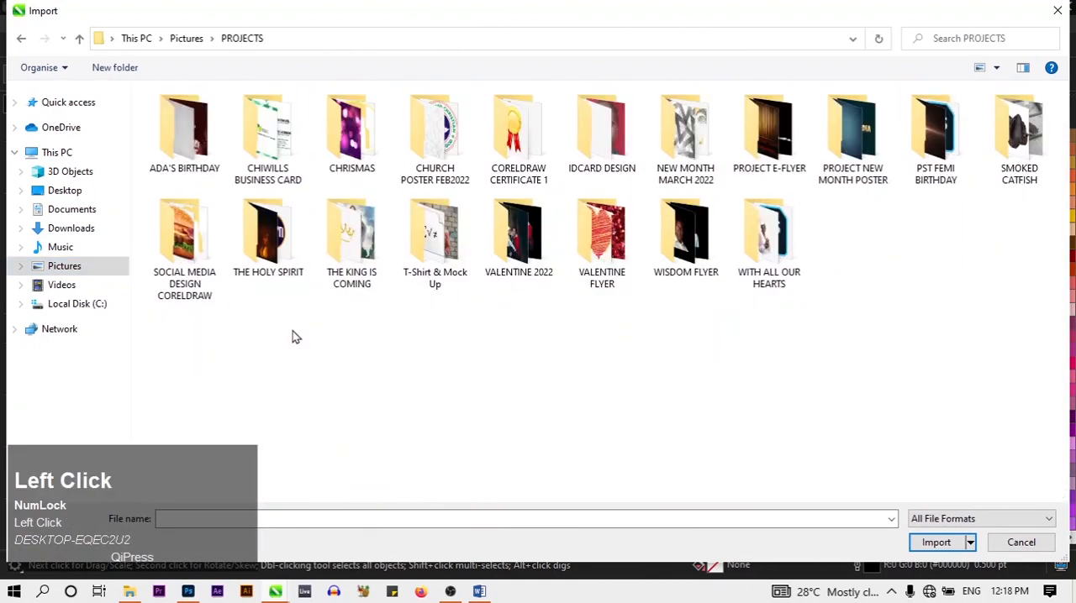
pyautogui.doubleClick(184, 240)
pyautogui.click(350, 182)
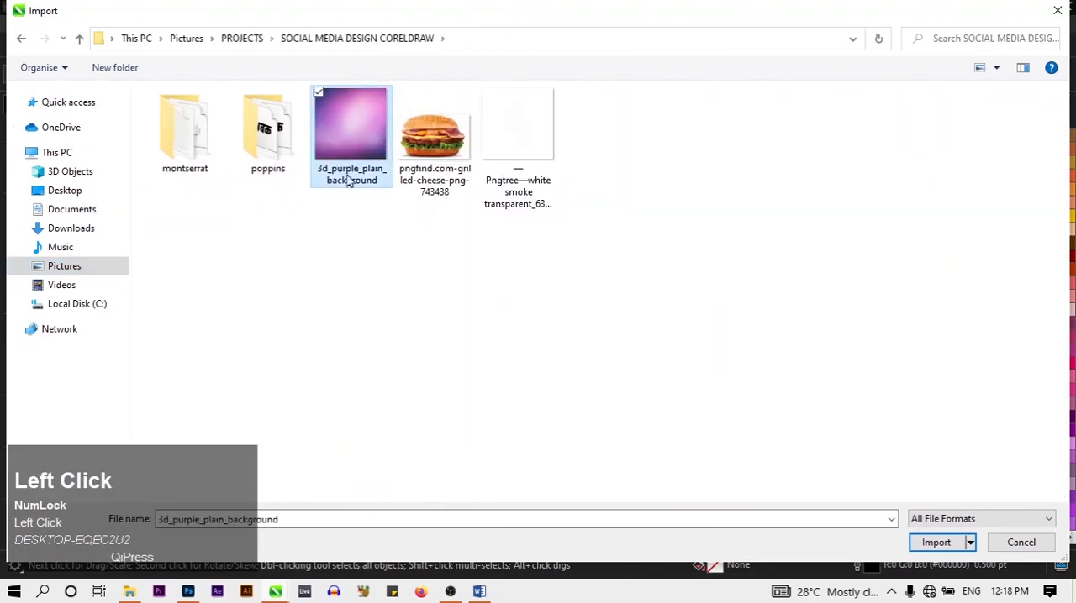
pyautogui.click(928, 546)
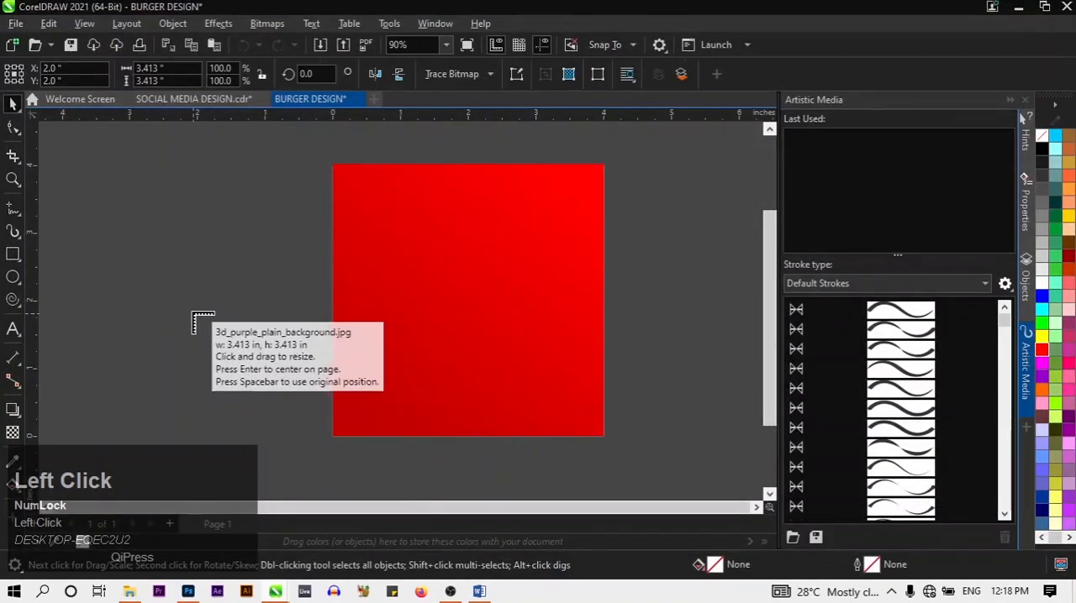
pyautogui.click(101, 186)
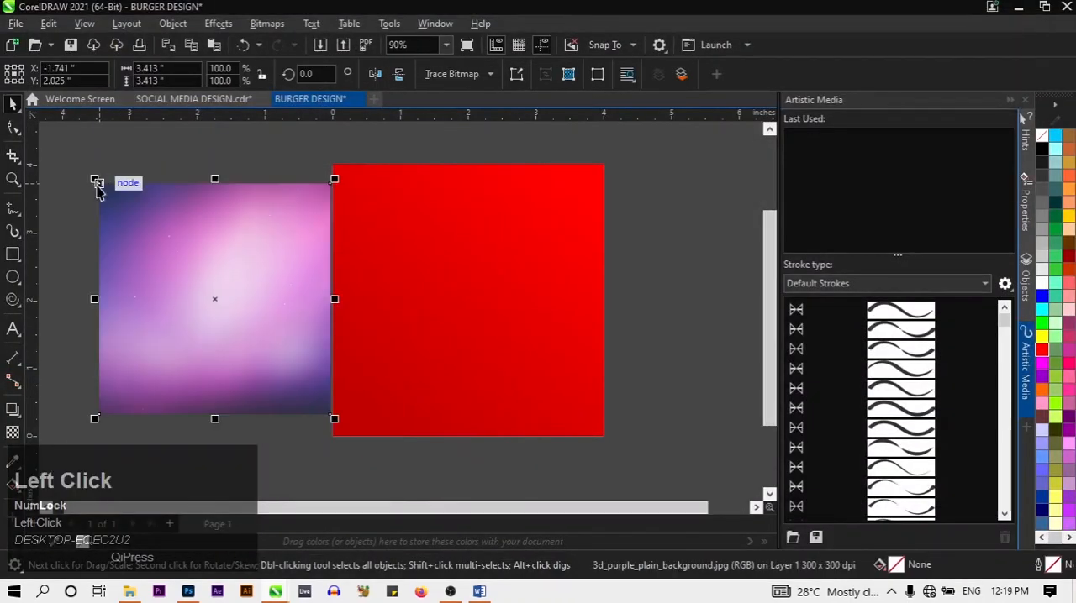
# PowerClip the purple background image inside the red rectangle and deselect it
pyautogui.click(257, 367)
pyautogui.rightClick(299, 352)
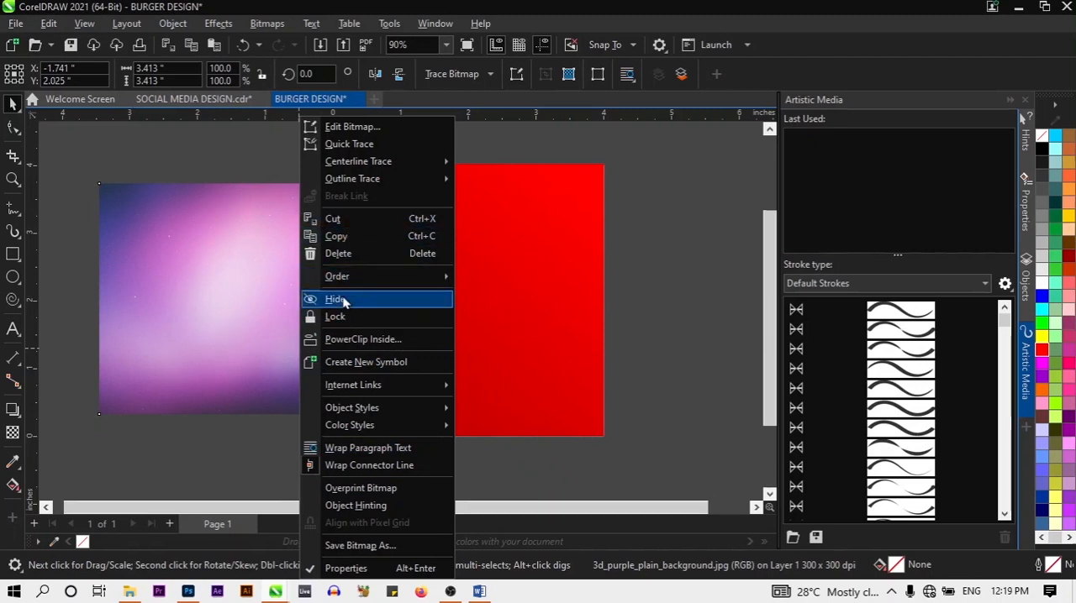
pyautogui.click(353, 338)
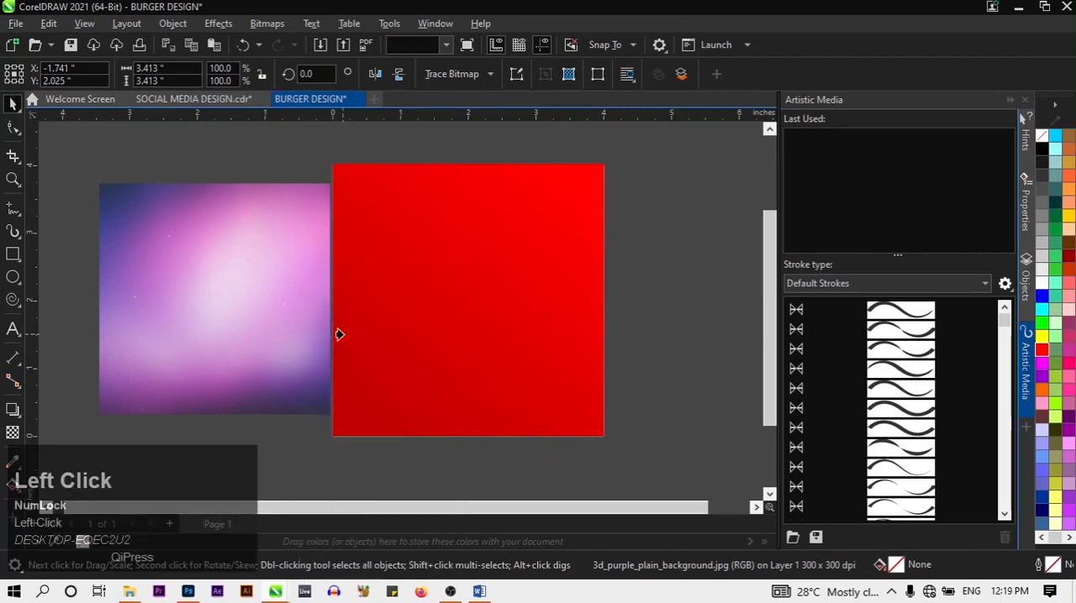
pyautogui.click(448, 313)
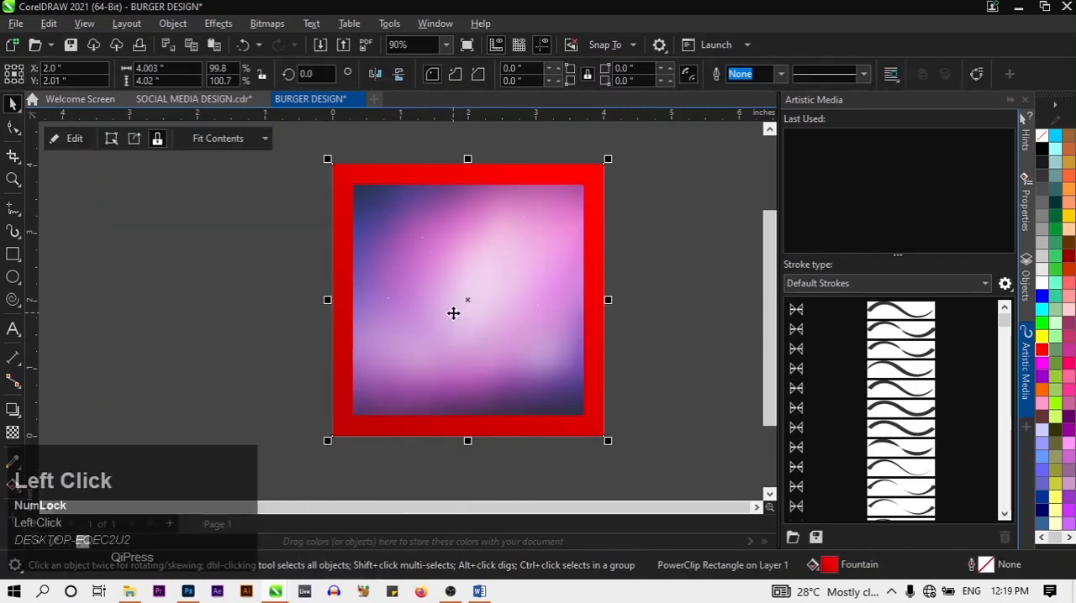
pyautogui.click(92, 371)
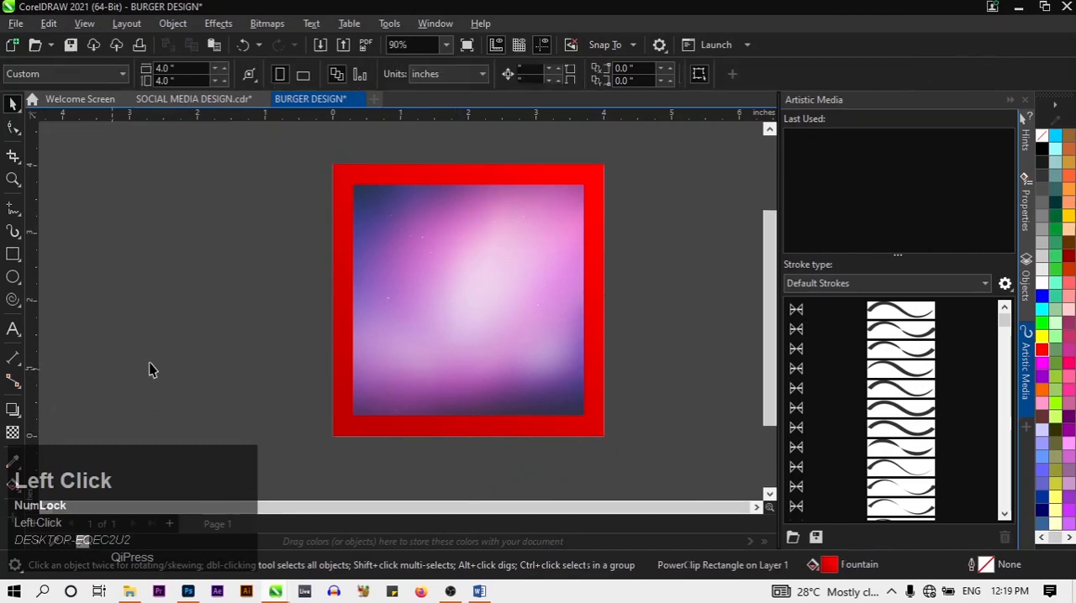
# Try to enlarge the PowerClip rectangle from its lower-left corner, and undo the resize
pyautogui.click(421, 334)
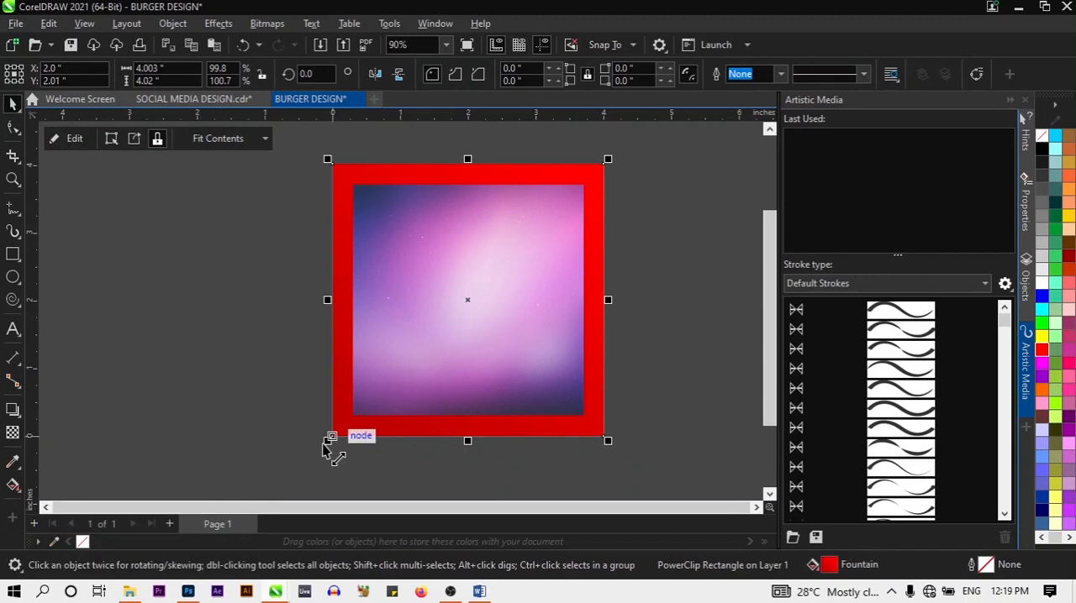
pyautogui.moveTo(326, 442); pyautogui.dragTo(272, 490)
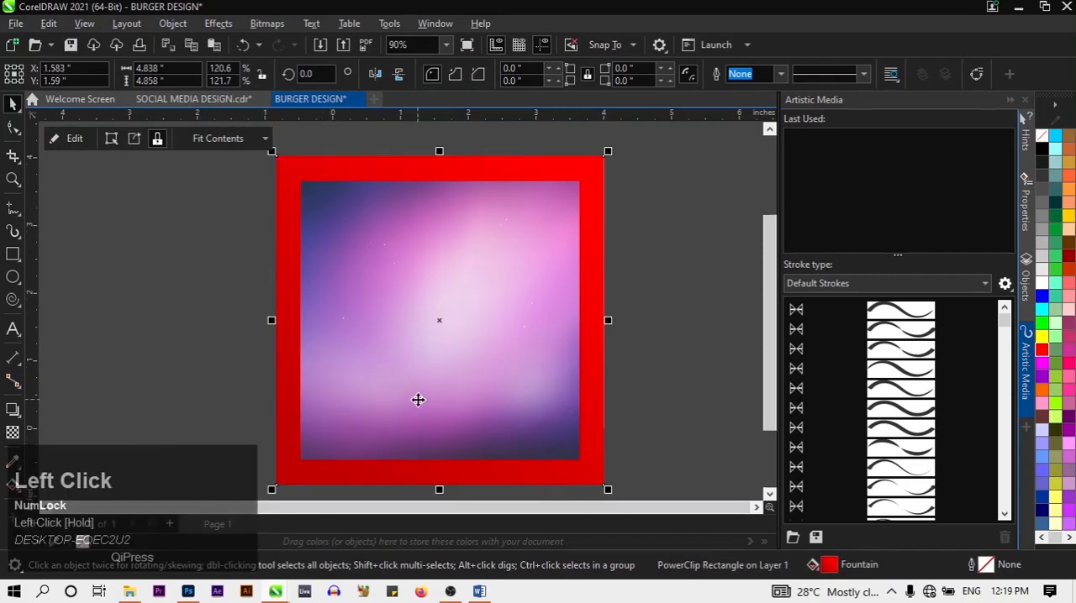
pyautogui.hotkey('ctrl', 'z')
# Edit the PowerClip contents and enlarge the purple image to about 5.17 inches square, so it extends beyond the frame on all sides
pyautogui.click(71, 139)
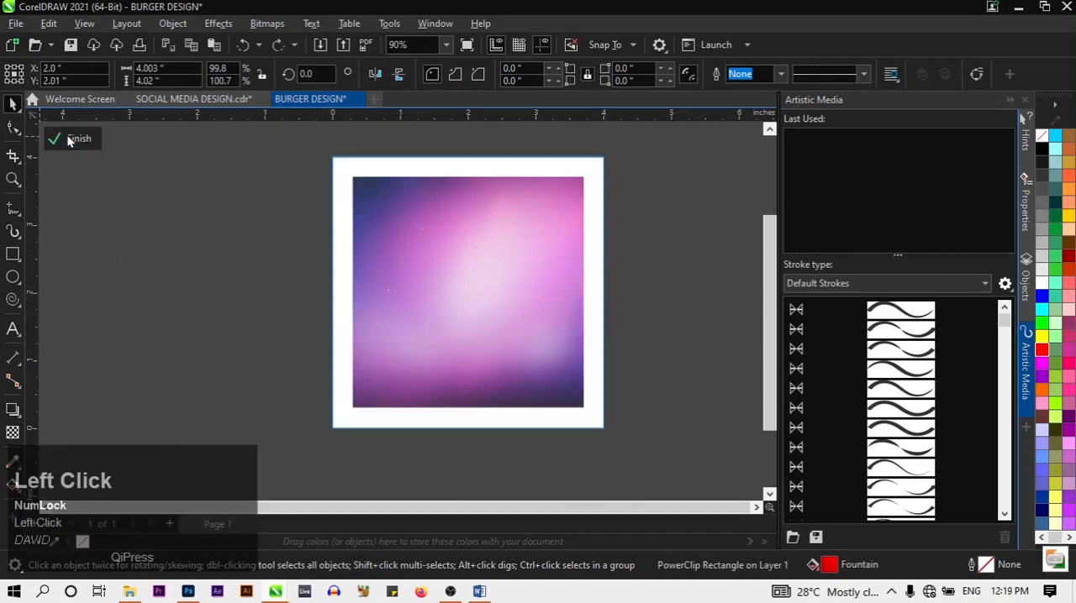
pyautogui.click(353, 297)
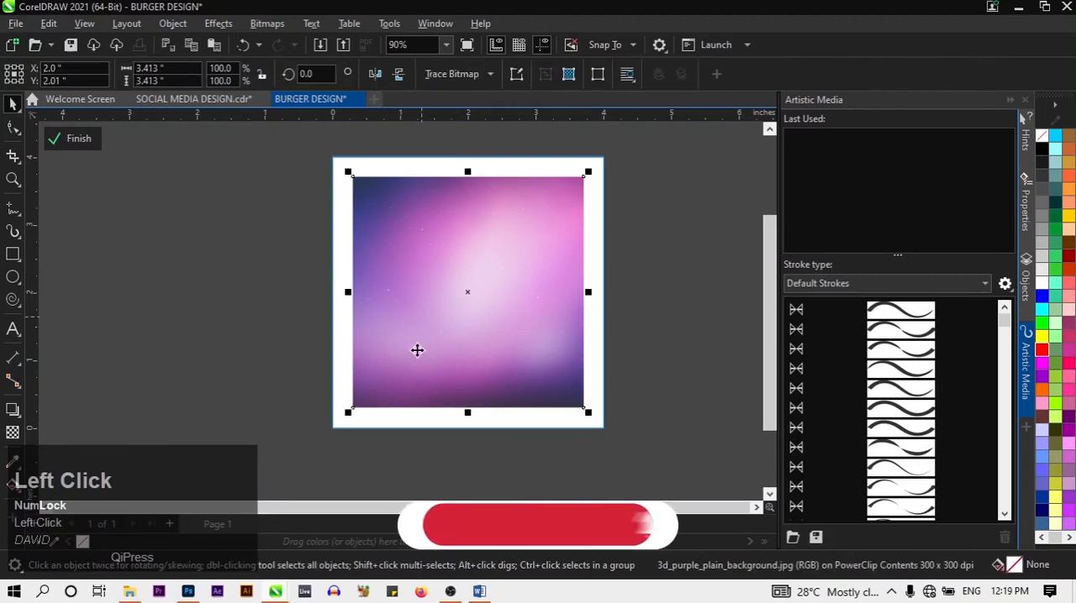
pyautogui.moveTo(349, 414); pyautogui.dragTo(283, 477)
pyautogui.moveTo(588, 172); pyautogui.dragTo(643, 118)
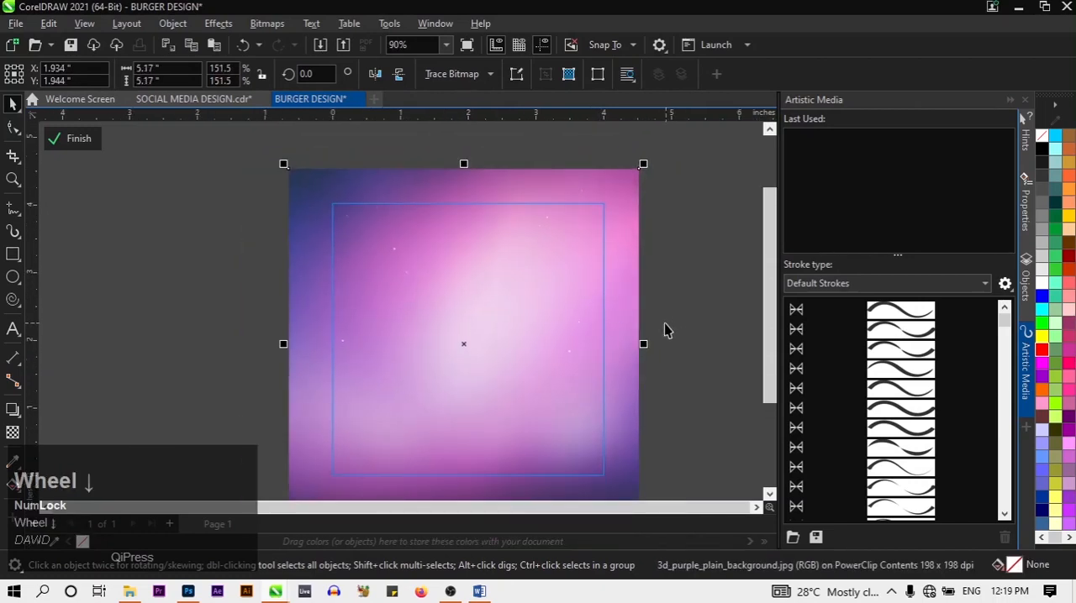
# Reposition the enlarged purple image over the PowerClip frame, centred at about X 2.041 and Y 1.966 inches
pyautogui.scroll(-2, 671, 367)
pyautogui.click(679, 427)
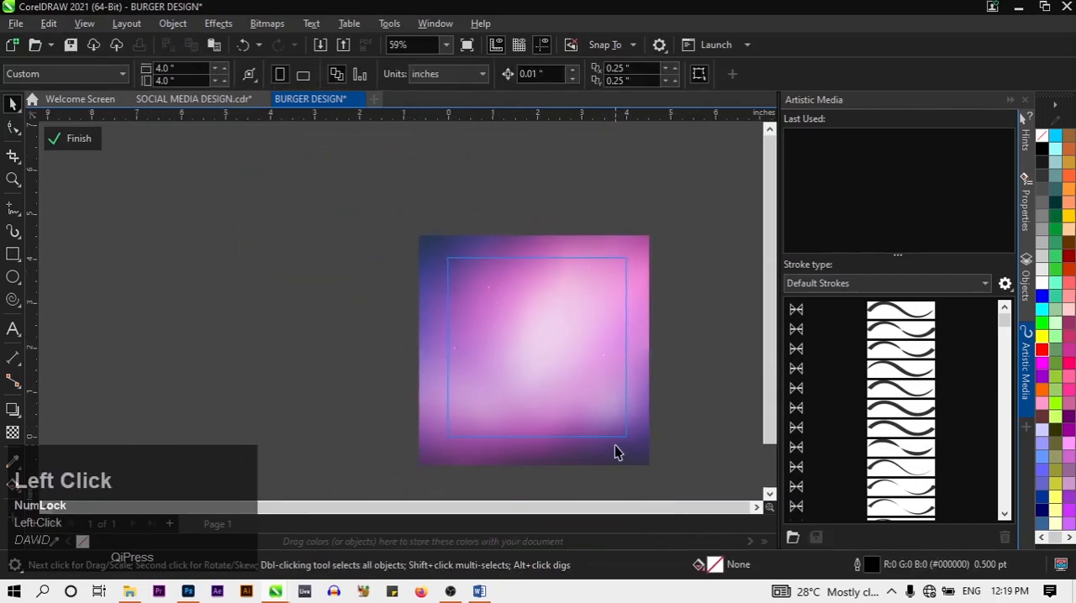
pyautogui.moveTo(615, 445); pyautogui.dragTo(641, 436)
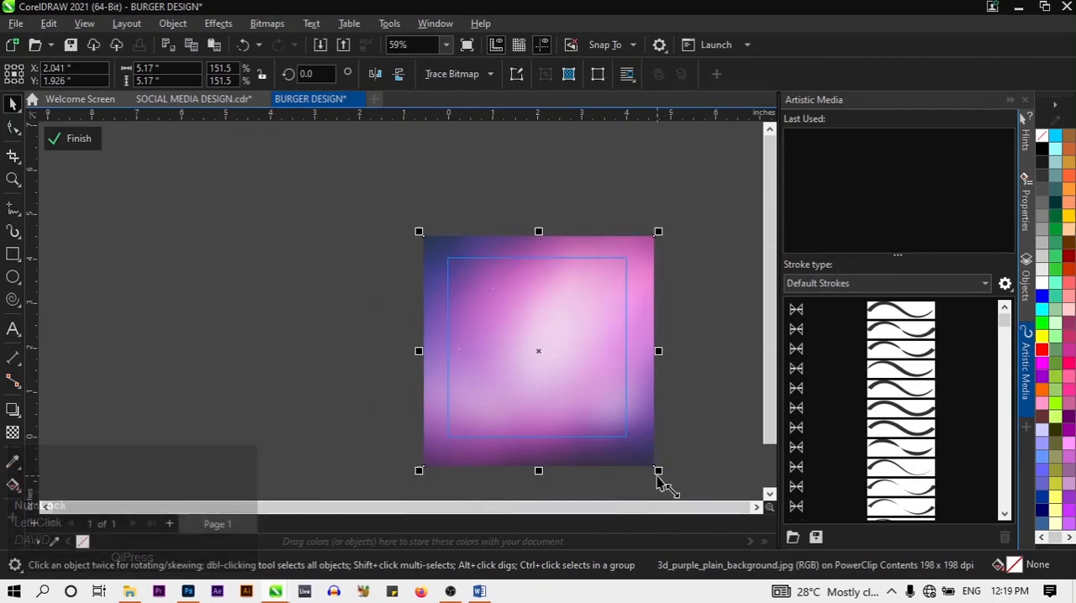
pyautogui.click(658, 476)
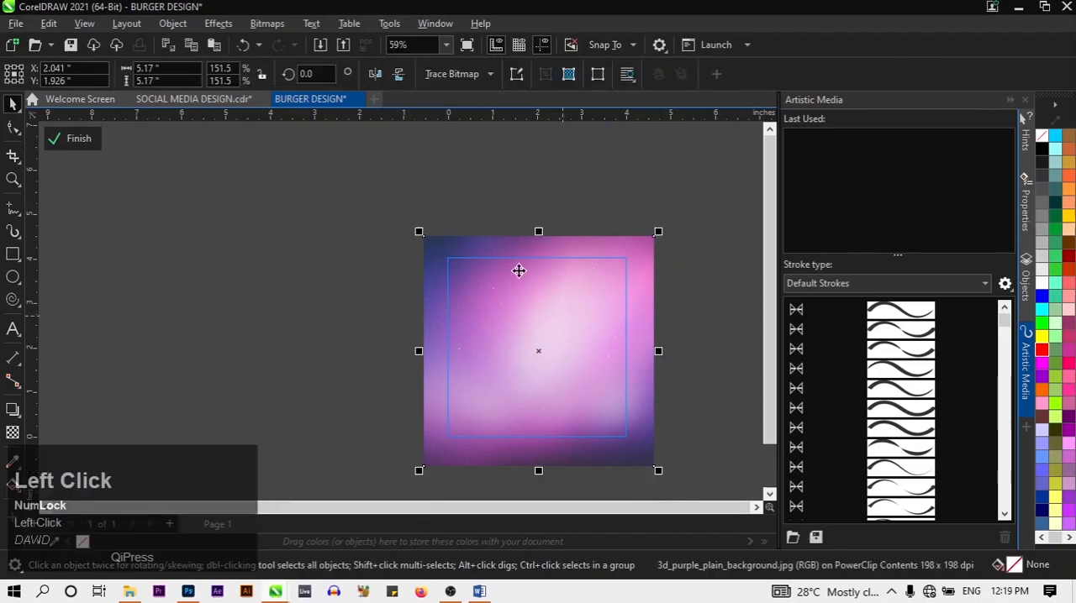
pyautogui.click(493, 401)
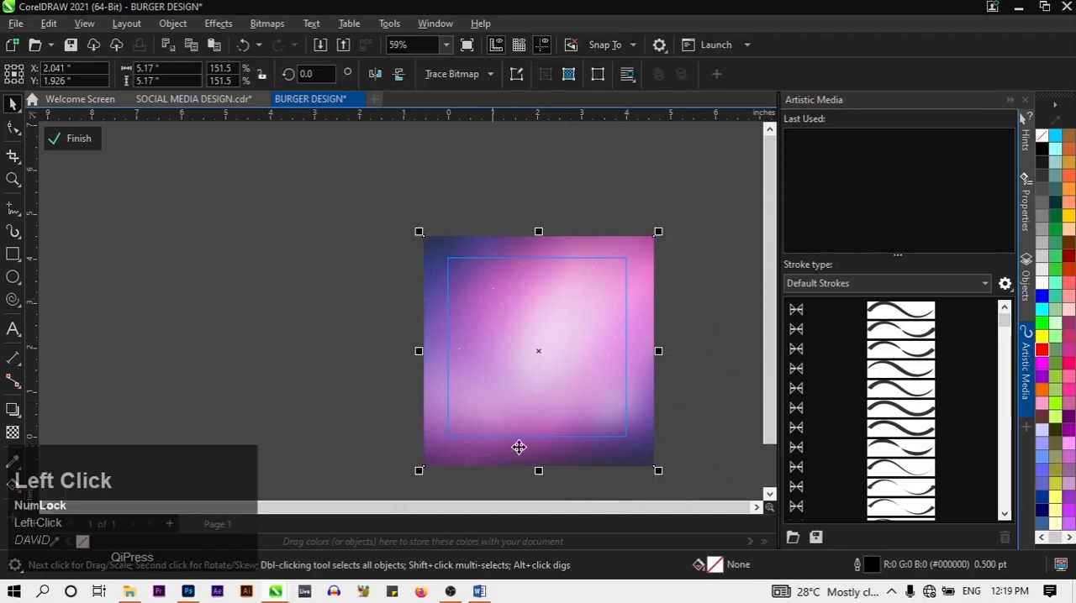
pyautogui.press('Up')
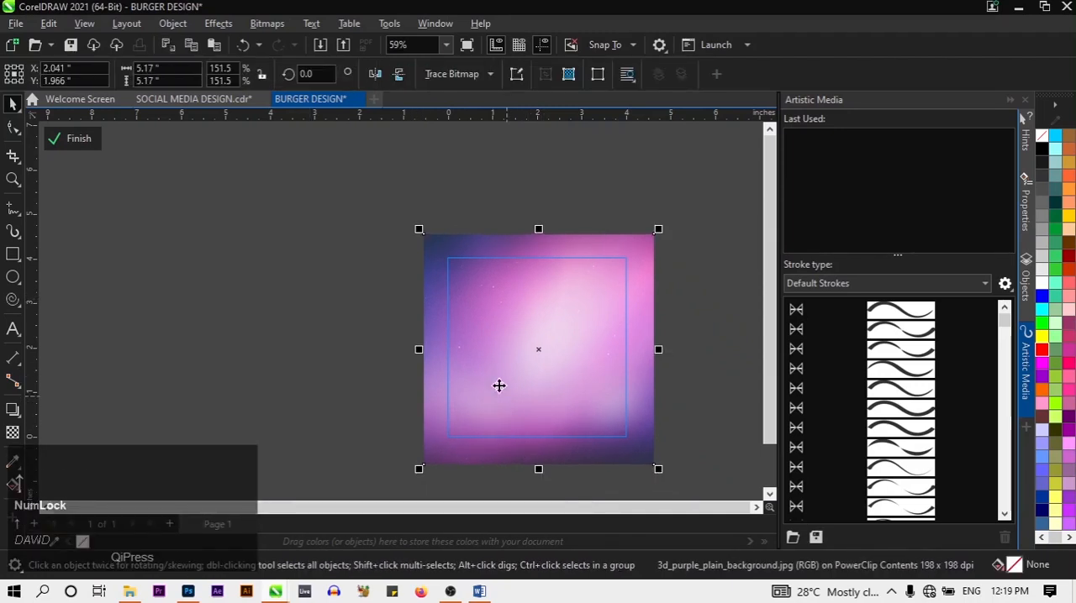
# Apply a uniform transparency of 90 to the purple background image
pyautogui.click(18, 443)
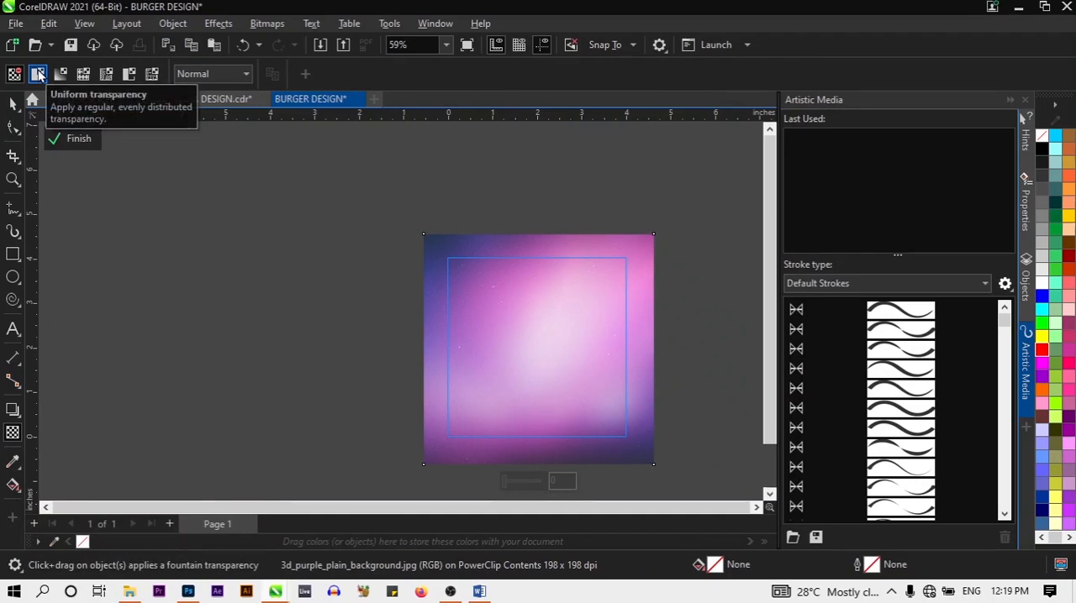
pyautogui.click(38, 74)
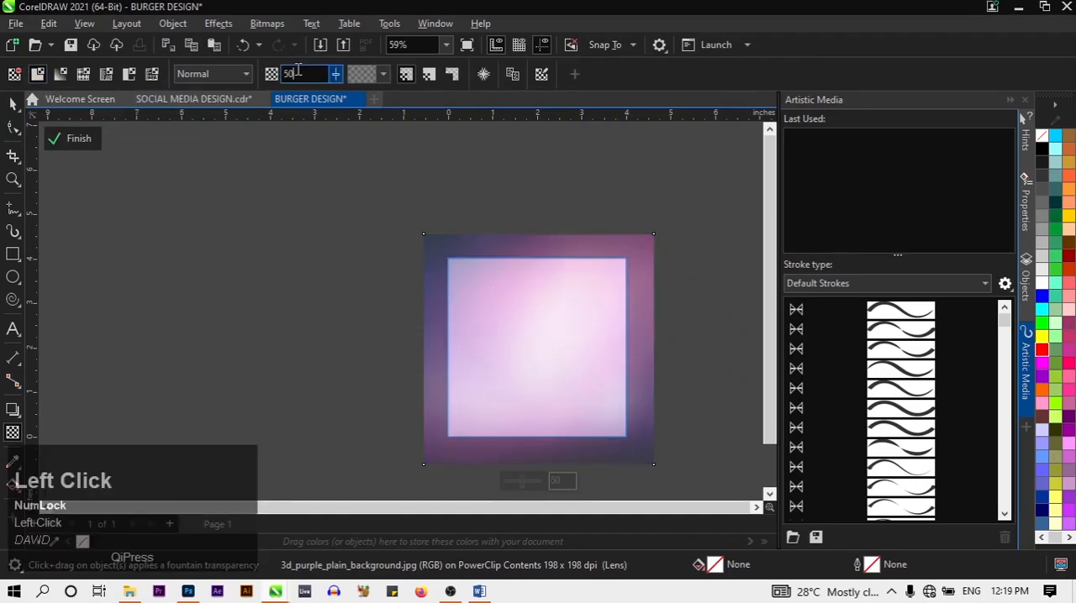
pyautogui.press('BackSpace')
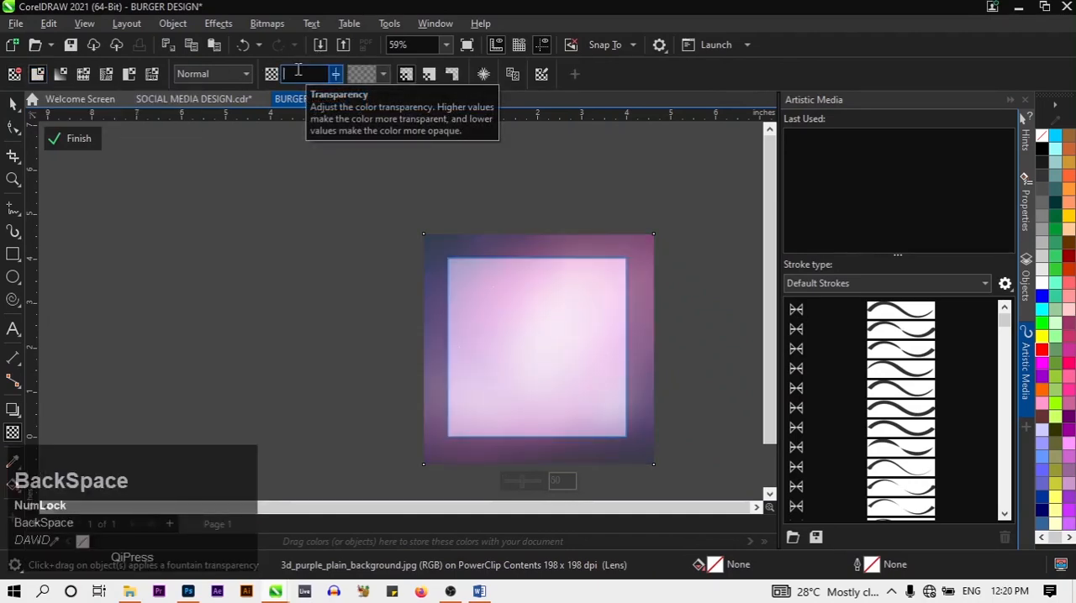
pyautogui.write('90')
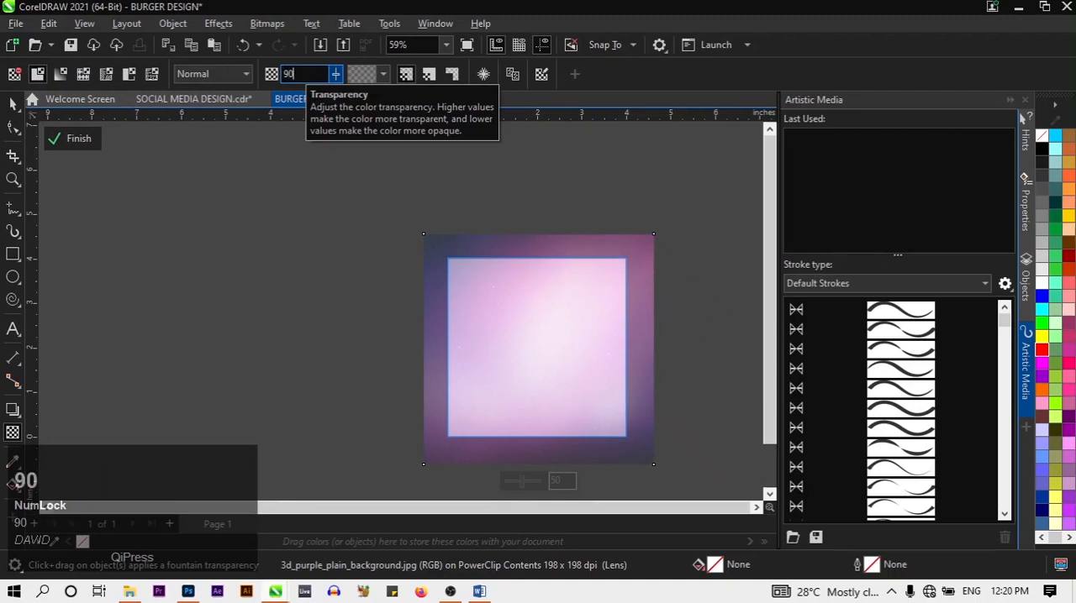
pyautogui.press('Return')
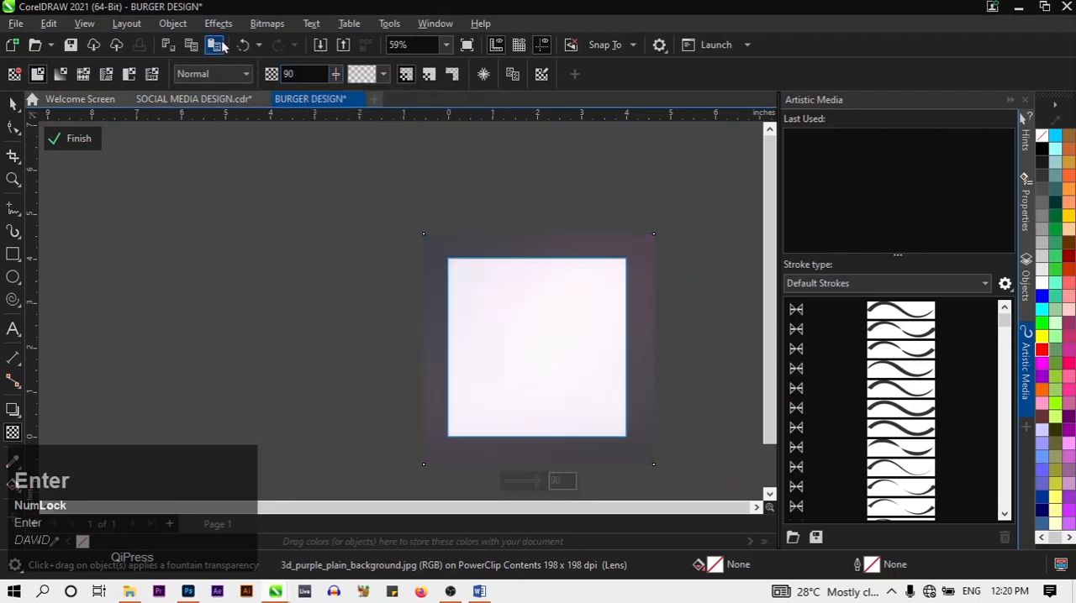
# Browse the effects available for the purple background image and open the Blend options
pyautogui.click(219, 24)
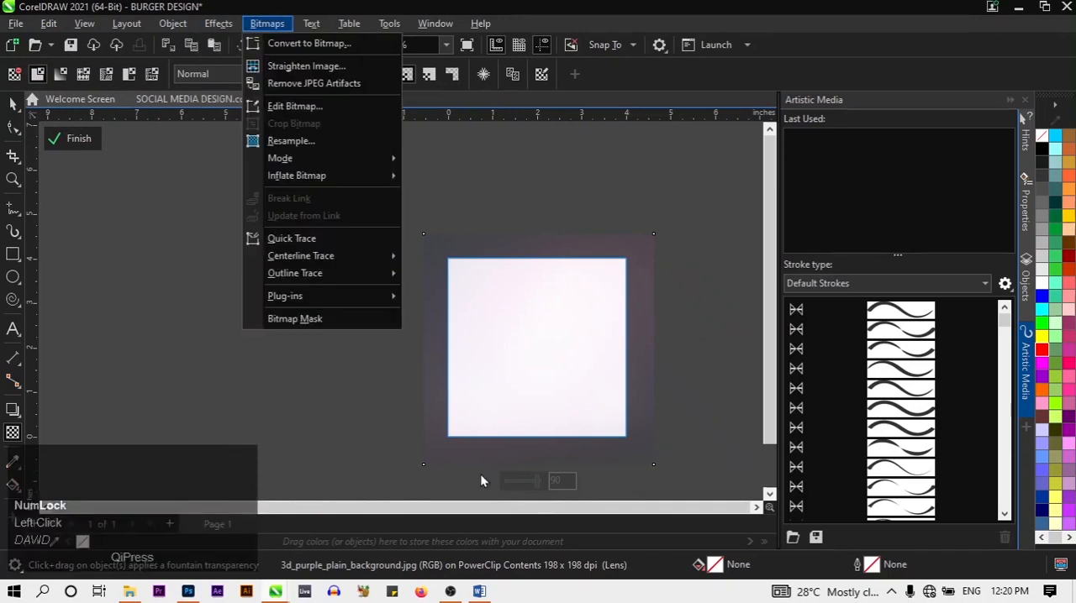
pyautogui.moveTo(211, 28)
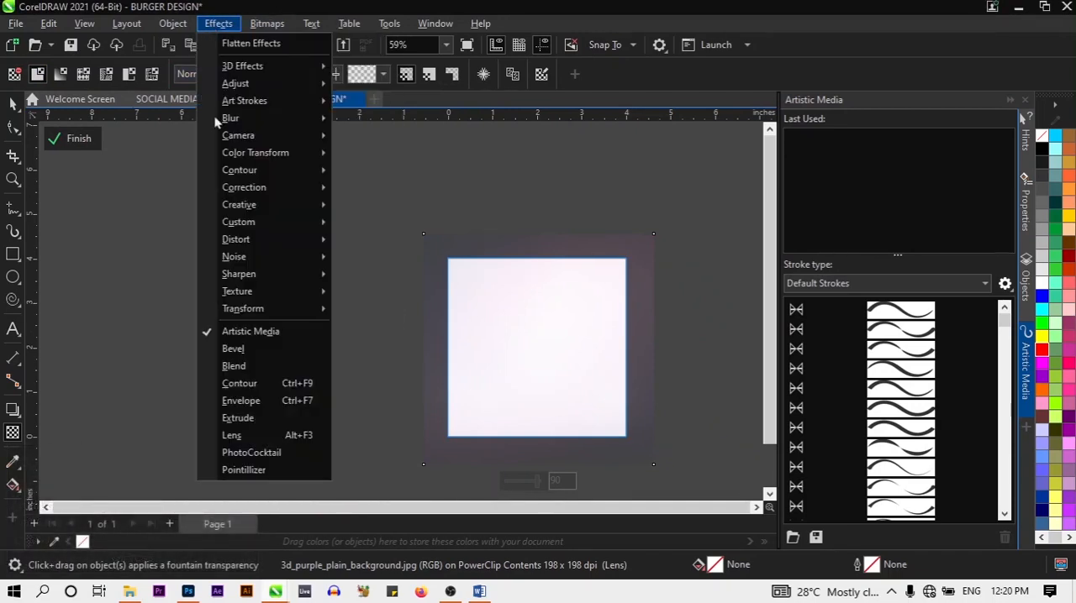
pyautogui.click(230, 374)
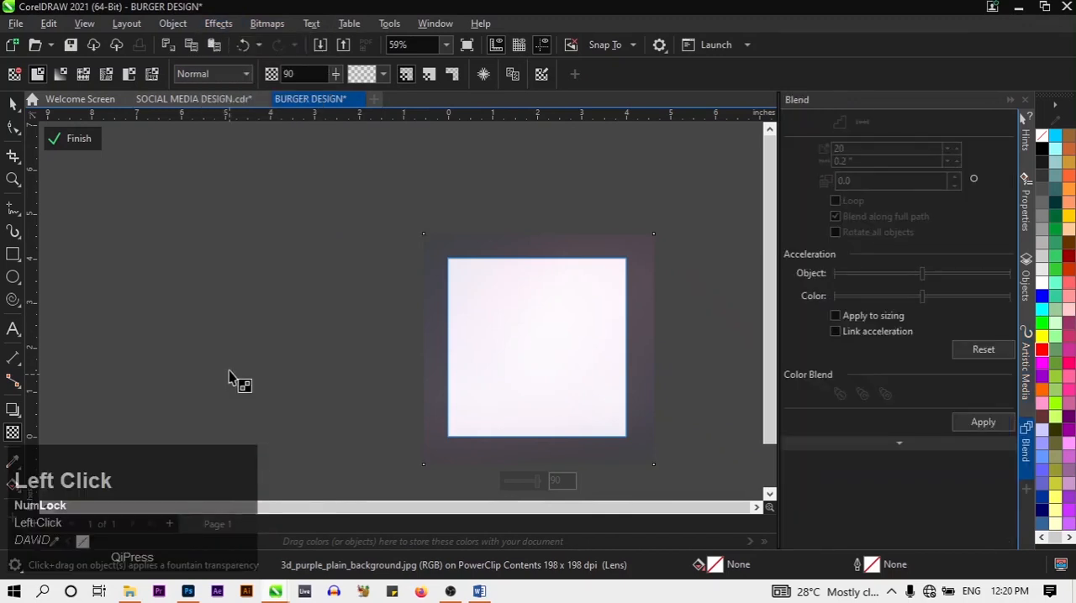
# Apply the Etching texture to the purple image with detail 85, depth 50 and light direction 315°, and finish editing the PowerClip
pyautogui.click(218, 24)
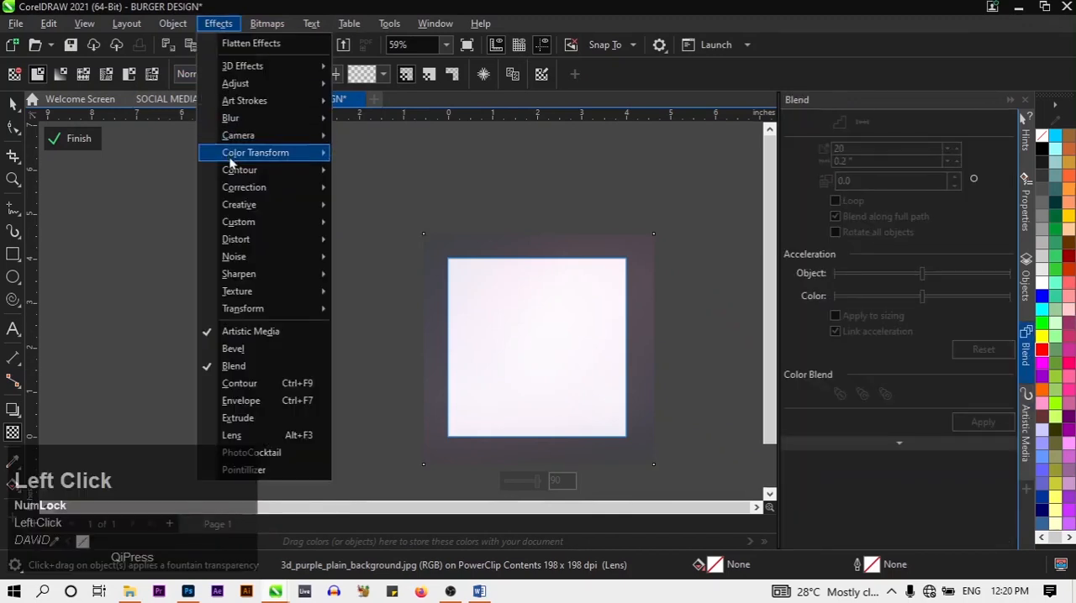
pyautogui.moveTo(271, 294)
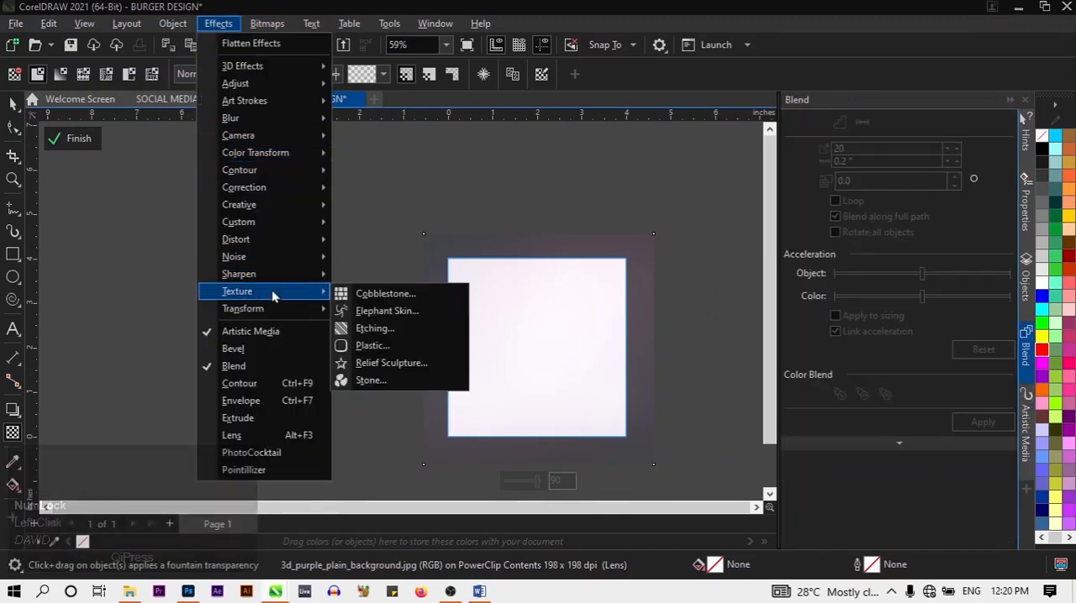
pyautogui.click(392, 333)
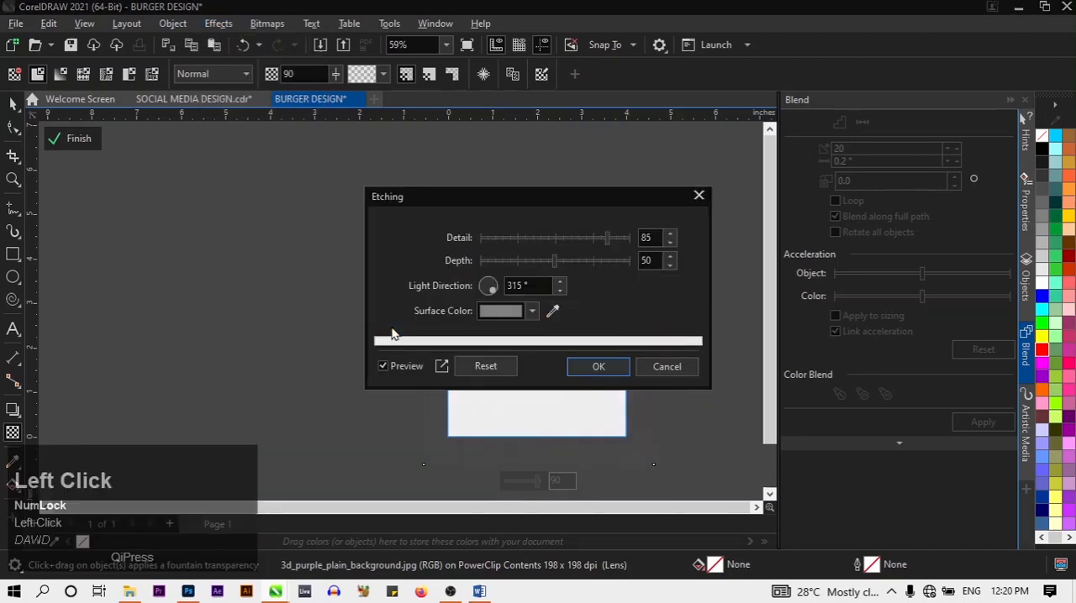
pyautogui.click(585, 370)
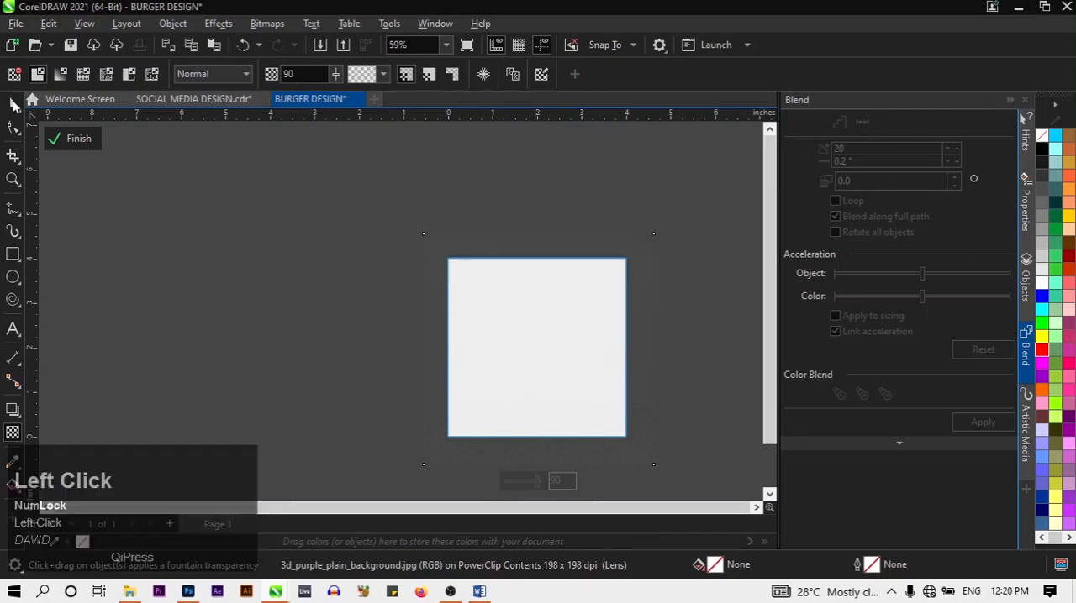
pyautogui.click(75, 138)
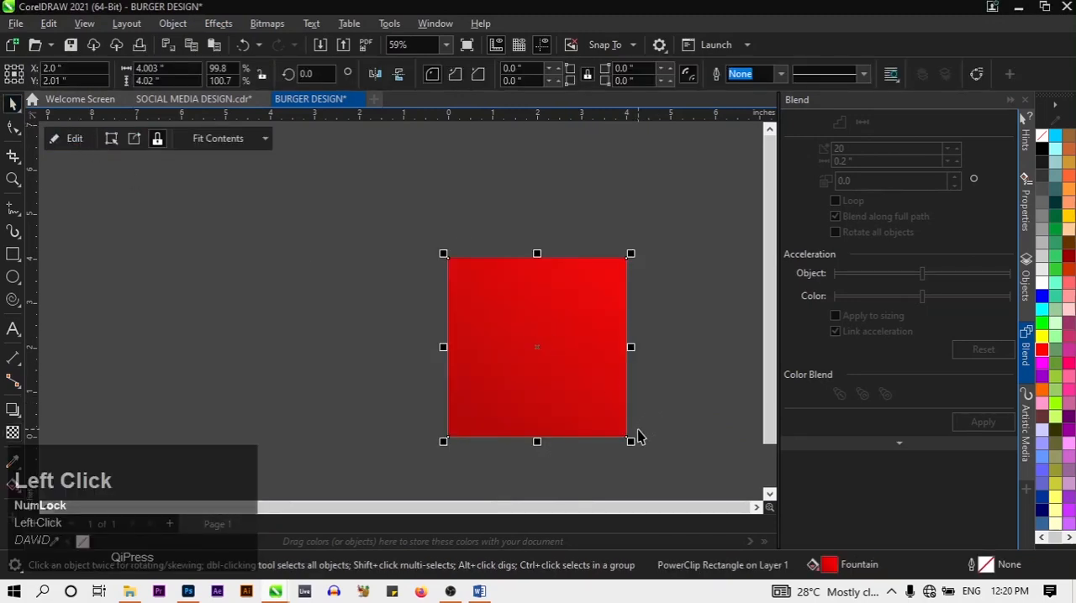
pyautogui.scroll(4, 521, 385)
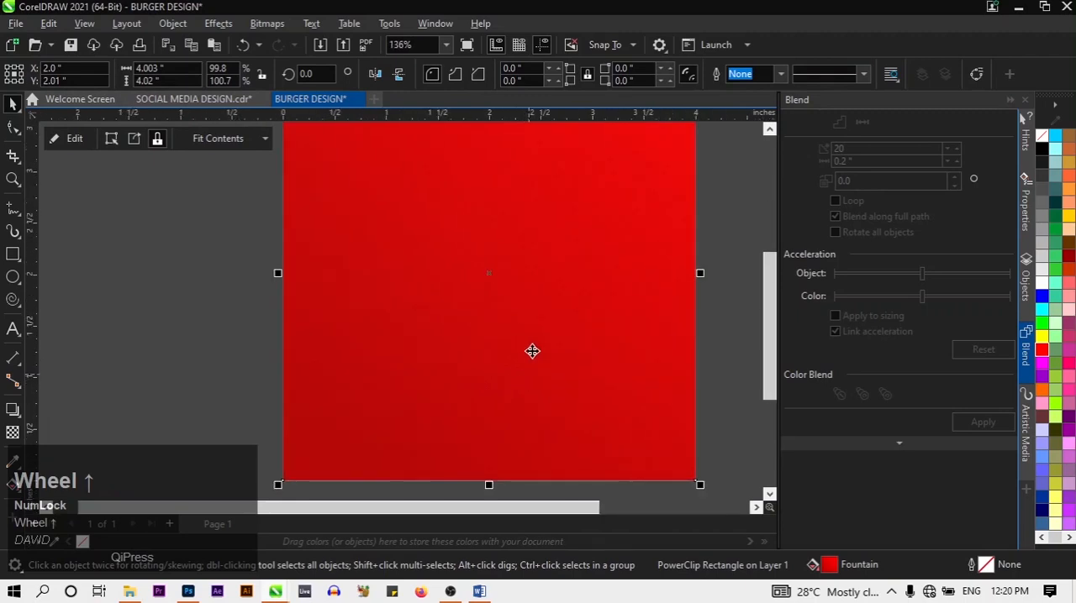
pyautogui.scroll(2, 532, 352)
pyautogui.scroll(-3, 532, 351)
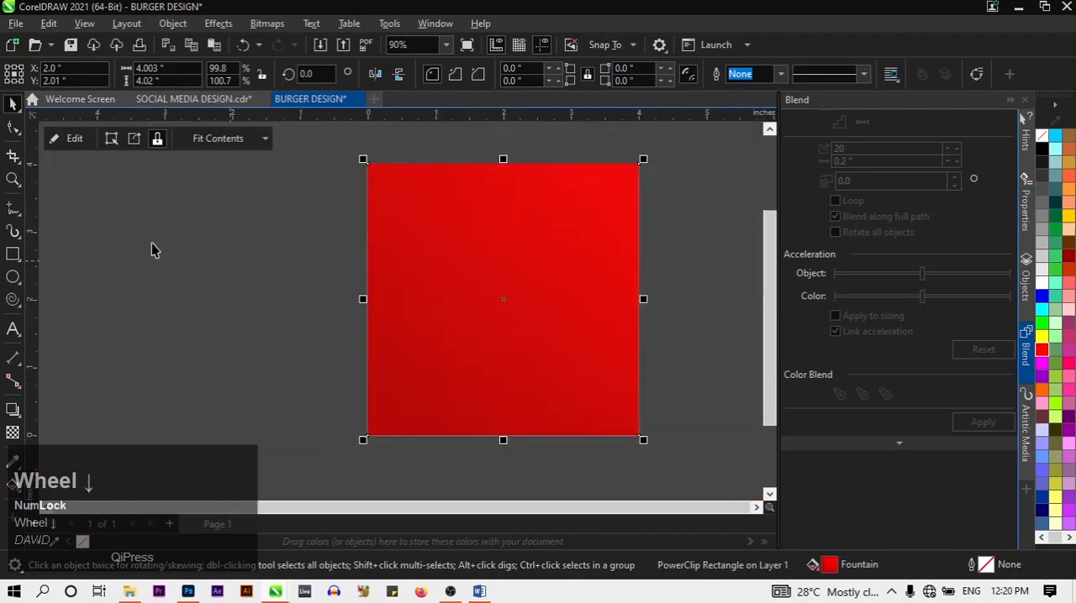
pyautogui.click(218, 291)
pyautogui.click(597, 383)
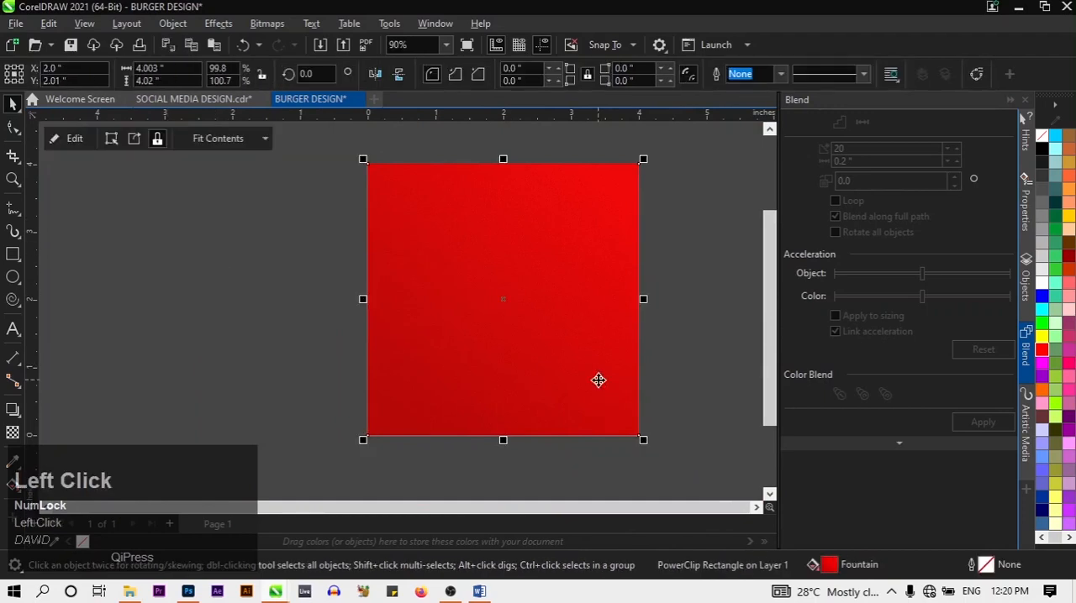
pyautogui.click(193, 315)
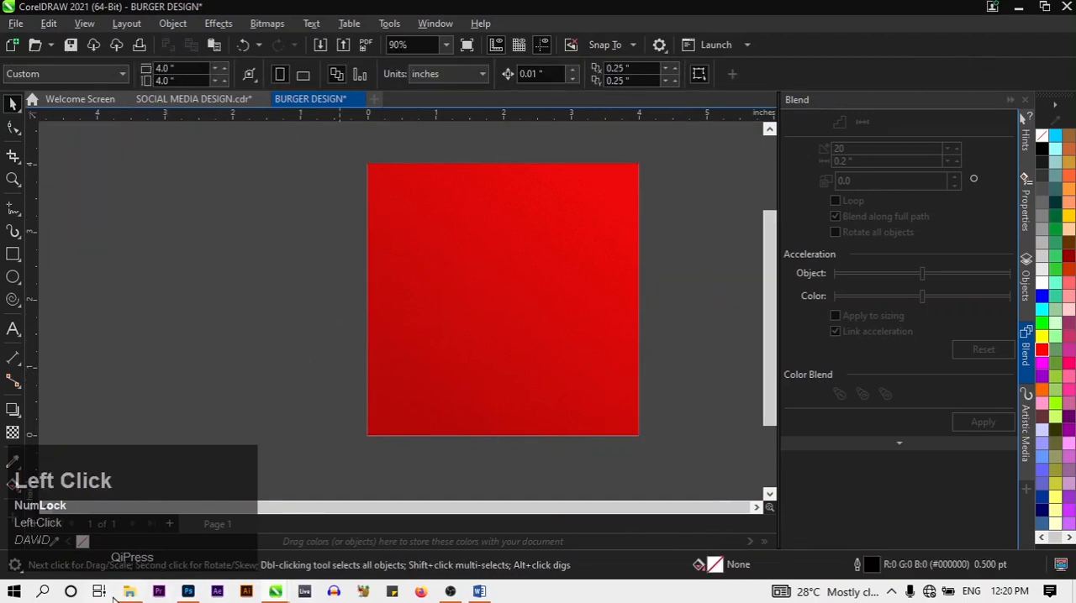
# Import the burger image pngfind.com-grilled-cheese-png-743438 from the SOCIAL MEDIA DESIGN CORELDRAW folder into the burger design document
pyautogui.moveTo(131, 593)
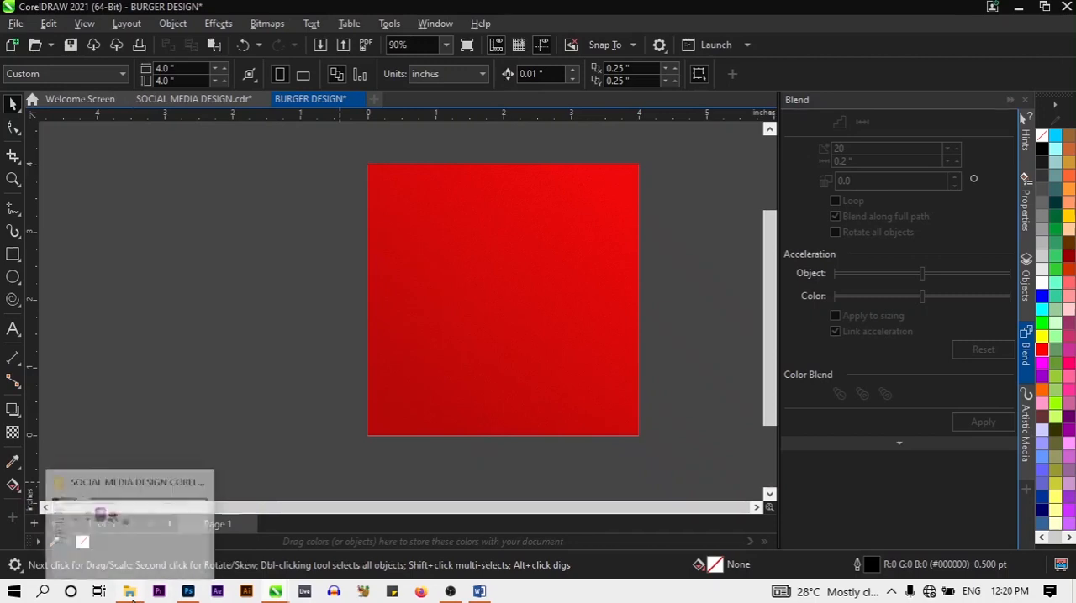
pyautogui.click(163, 530)
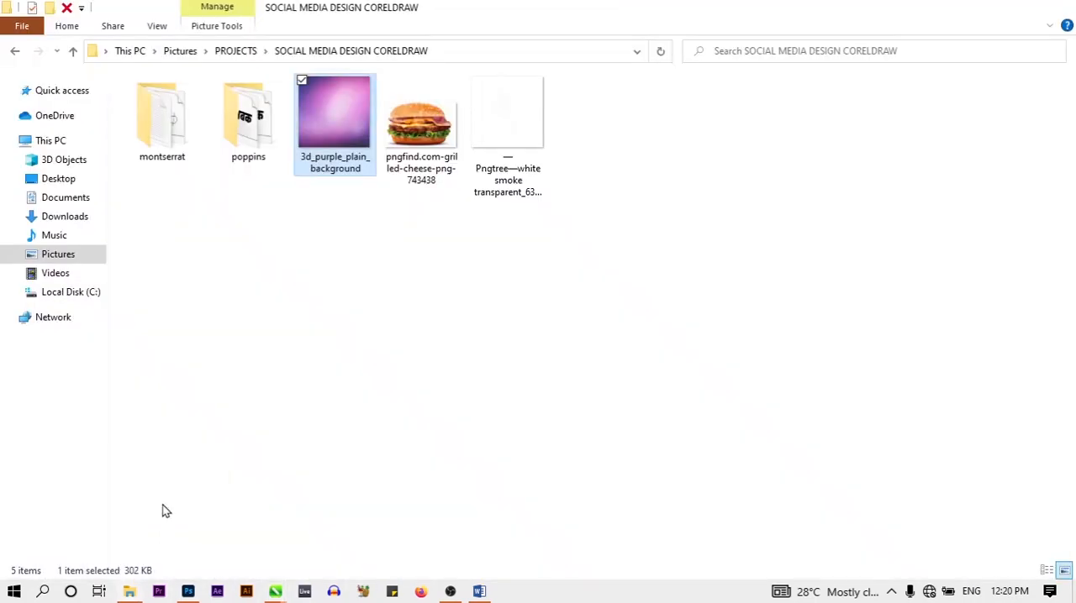
pyautogui.click(416, 135)
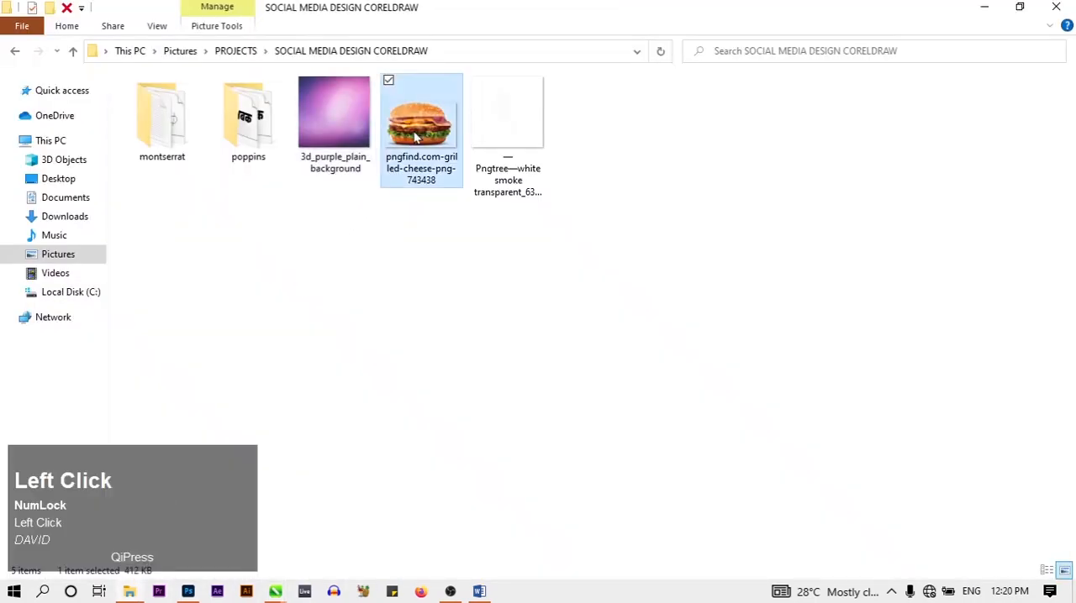
pyautogui.moveTo(416, 135); pyautogui.dragTo(191, 242)
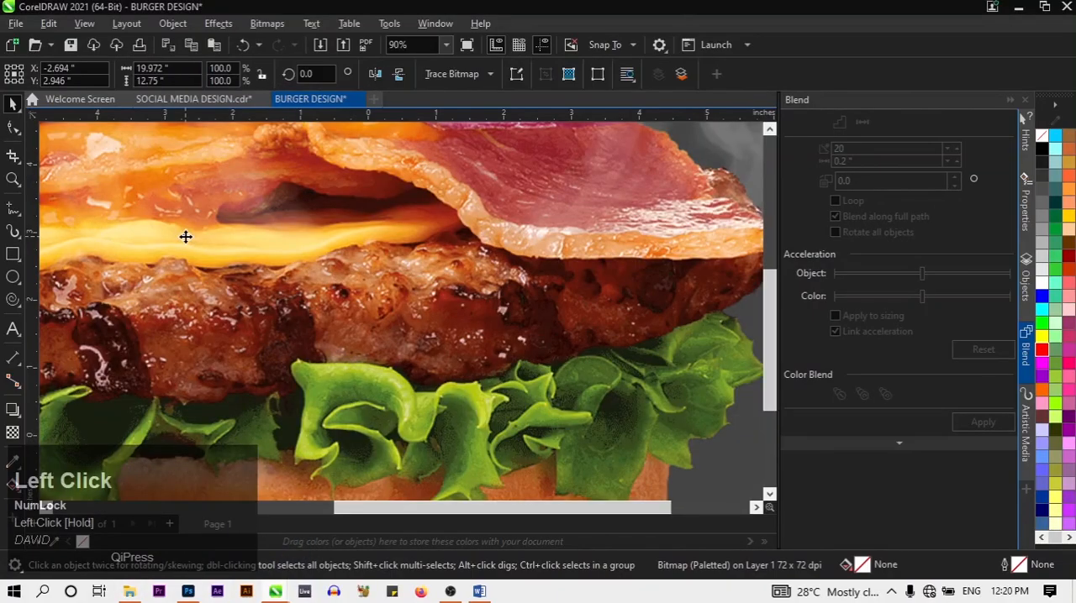
pyautogui.scroll(-5, 185, 237)
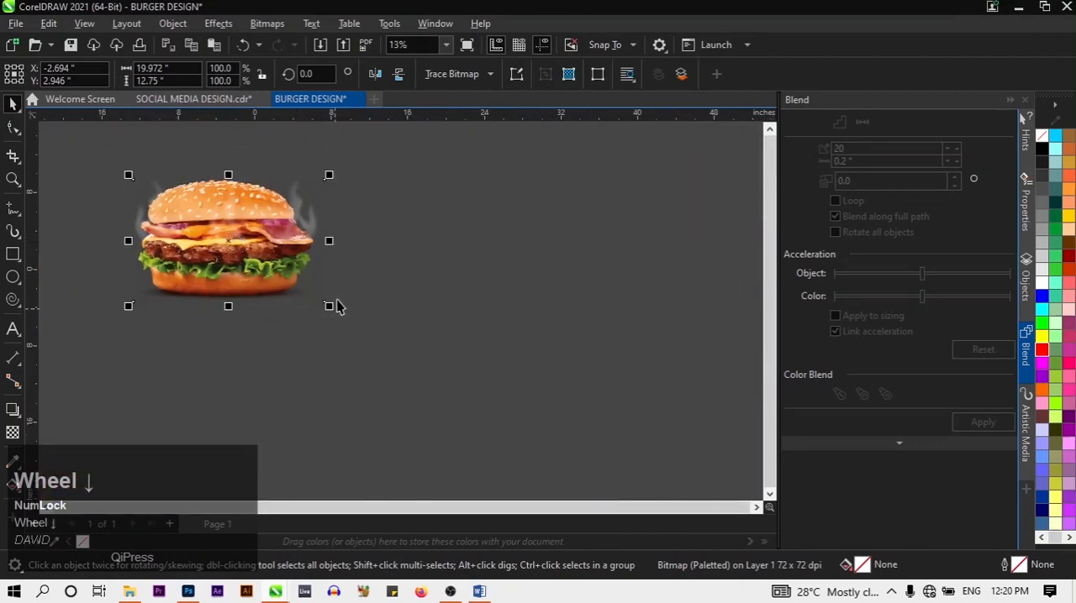
# Shrink the burger image proportionally to about 1.32 inches wide and place it on the red background
pyautogui.moveTo(328, 307); pyautogui.dragTo(145, 187)
pyautogui.click(162, 192)
pyautogui.moveTo(141, 190); pyautogui.dragTo(277, 255)
# Enlarge the burger image on the red background to about 2.31 inches wide
pyautogui.scroll(6, 278, 254)
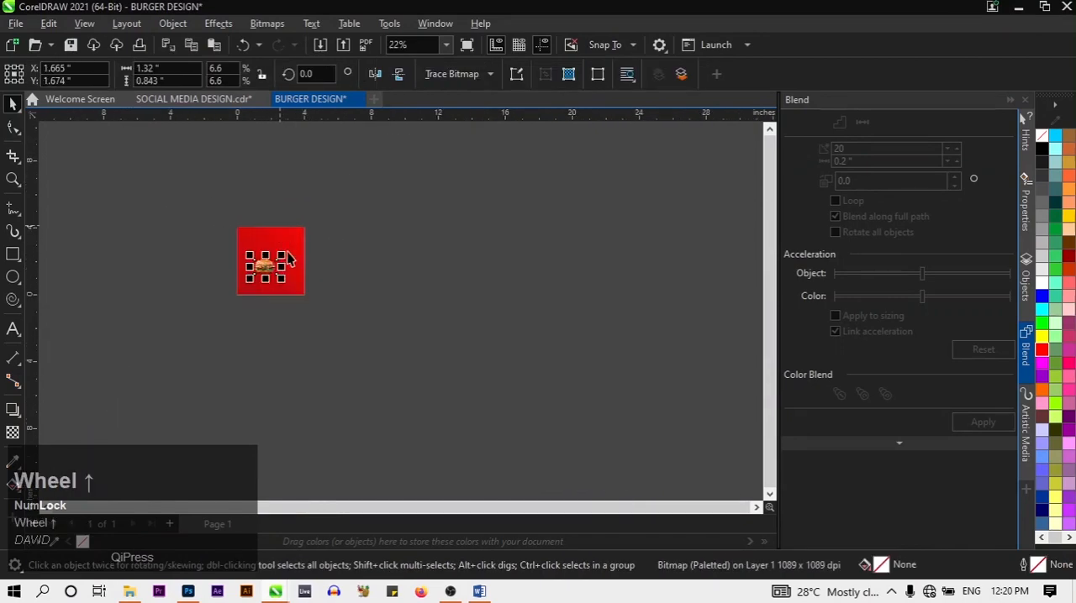
pyautogui.scroll(-1, 226, 279)
pyautogui.scroll(3, 226, 279)
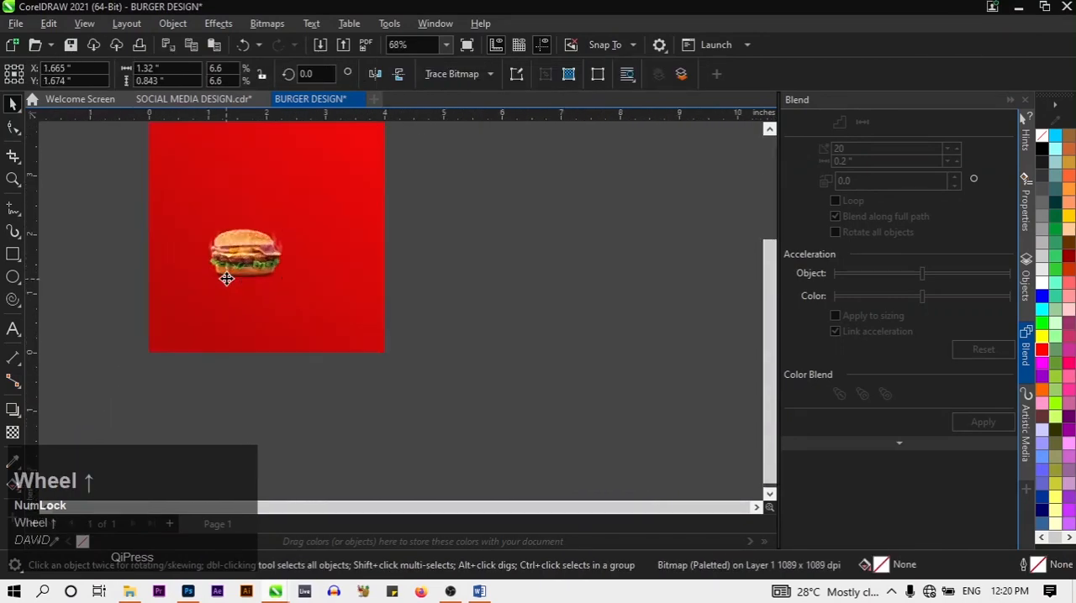
pyautogui.moveTo(309, 283); pyautogui.dragTo(440, 363)
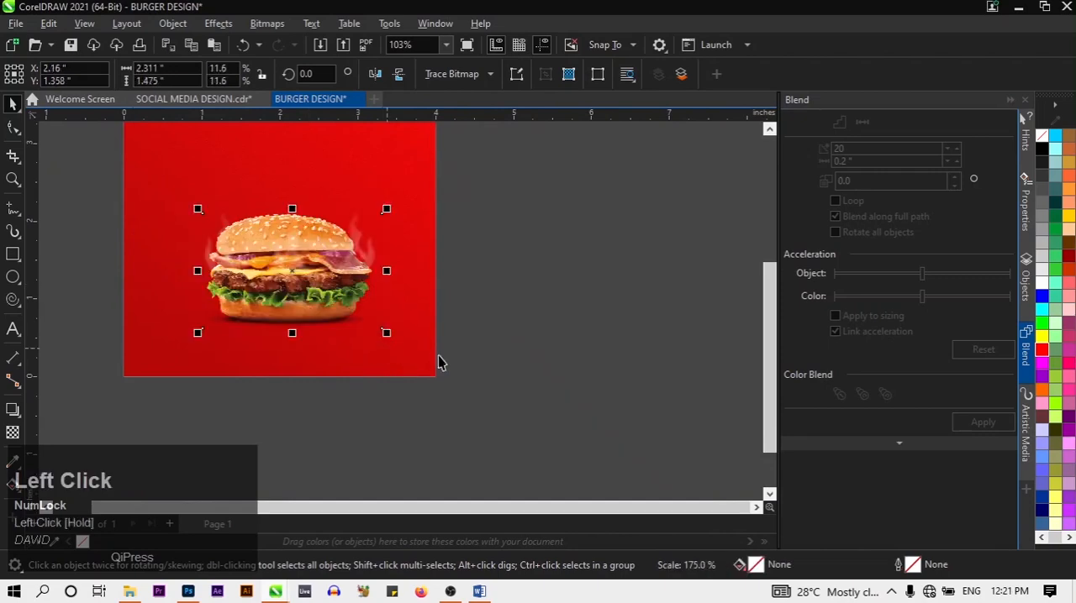
# Move the burger image to about X 1.879 and Y 1.385 inches, and enlarge it to about 2.89 inches wide
pyautogui.scroll(2, 462, 372)
pyautogui.scroll(-3, 442, 454)
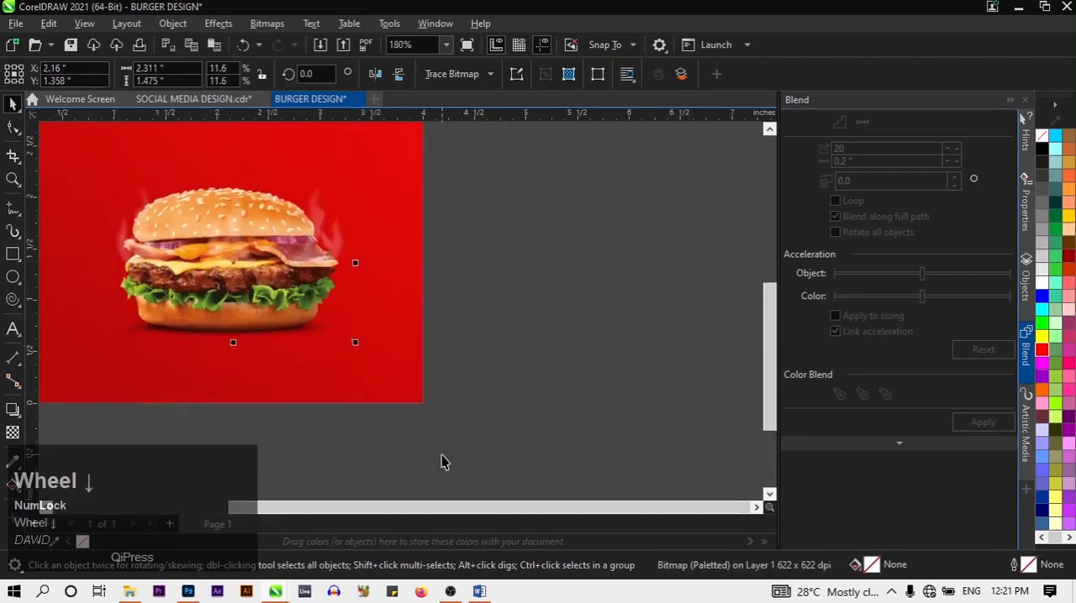
pyautogui.moveTo(336, 356); pyautogui.dragTo(320, 355)
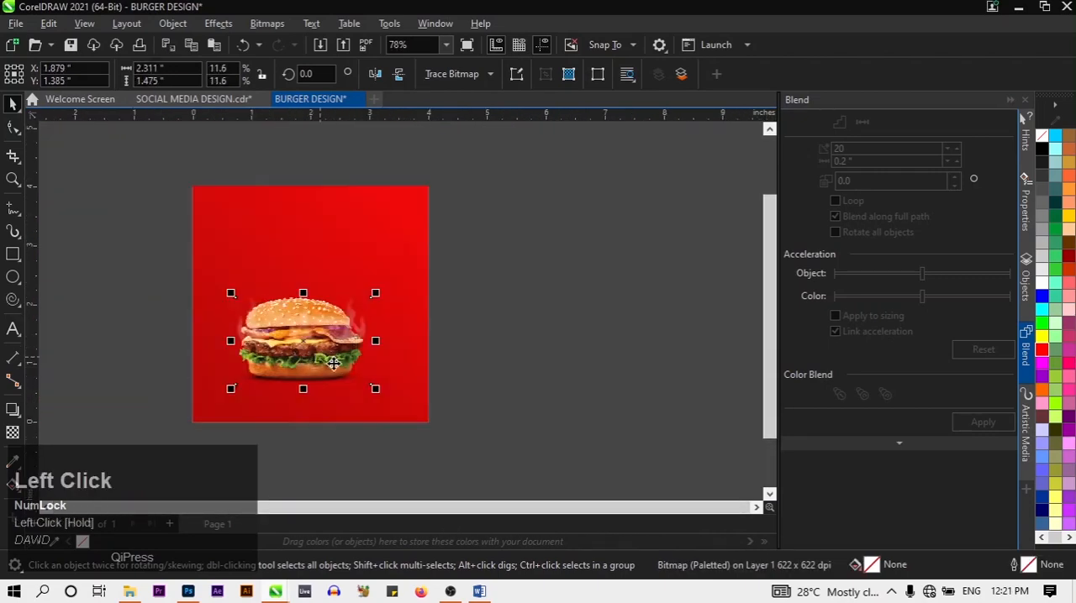
pyautogui.moveTo(381, 292); pyautogui.dragTo(409, 274)
pyautogui.click(526, 342)
pyautogui.click(340, 338)
pyautogui.click(442, 322)
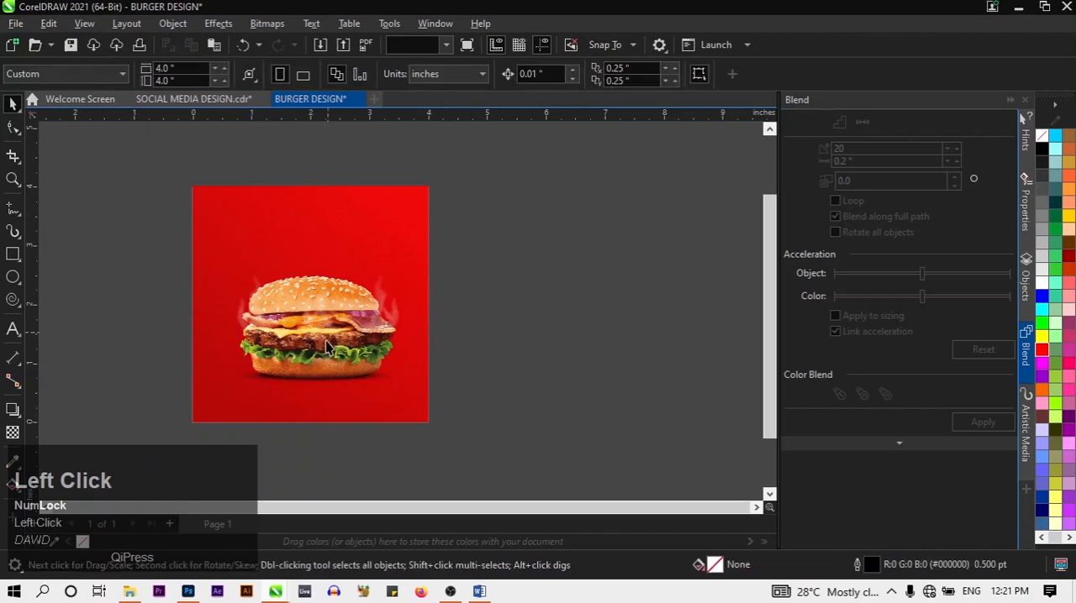
# Reposition the burger image in the lower half of the red background, at about X 2.002 and Y 1.426 inches
pyautogui.moveTo(324, 335); pyautogui.dragTo(314, 346)
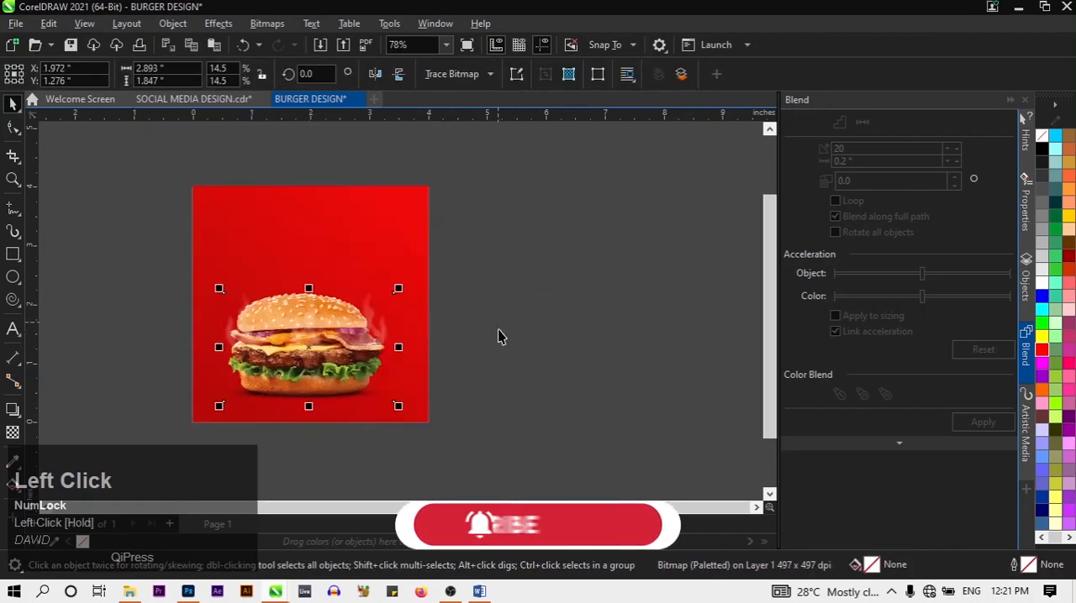
pyautogui.press('Up')
pyautogui.press('Up')
pyautogui.press('Up')
pyautogui.press('Up')
pyautogui.press('Right')
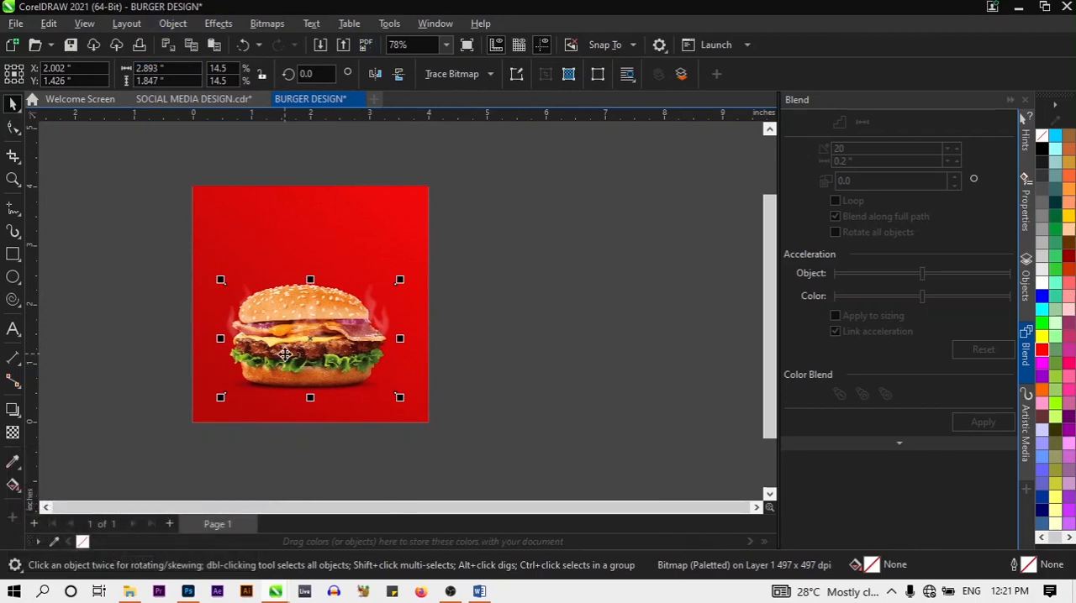
# Centre the burger image horizontally on the page
pyautogui.click(172, 24)
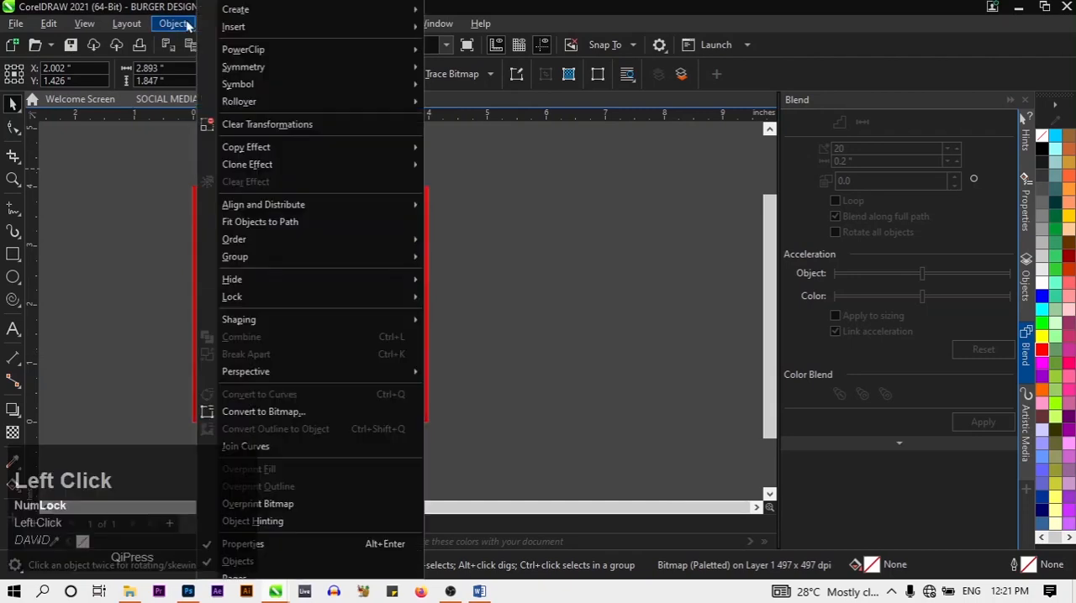
pyautogui.moveTo(260, 205)
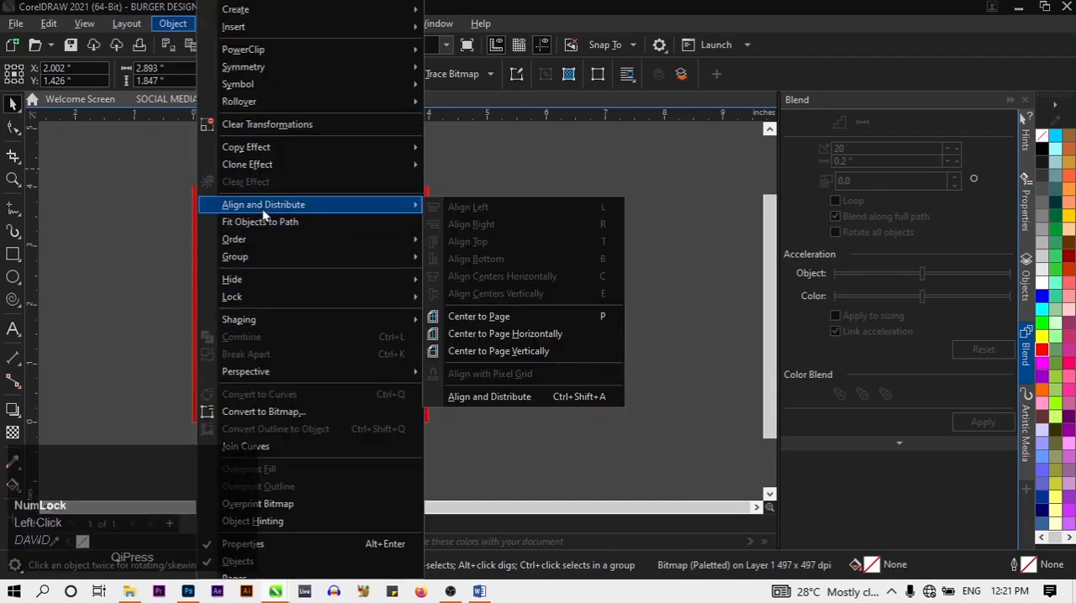
pyautogui.click(519, 335)
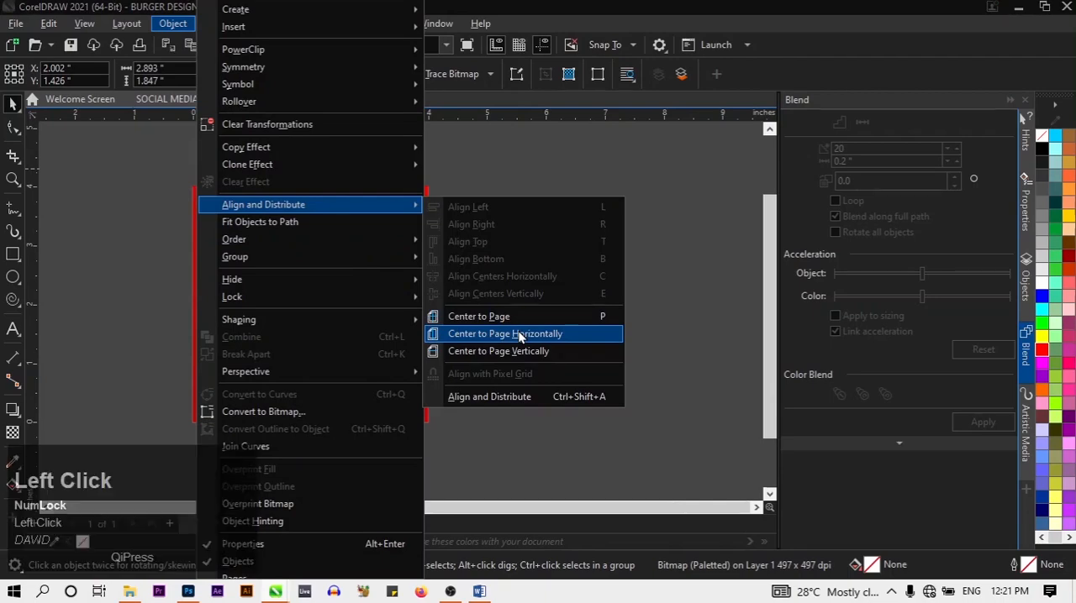
pyautogui.click(517, 336)
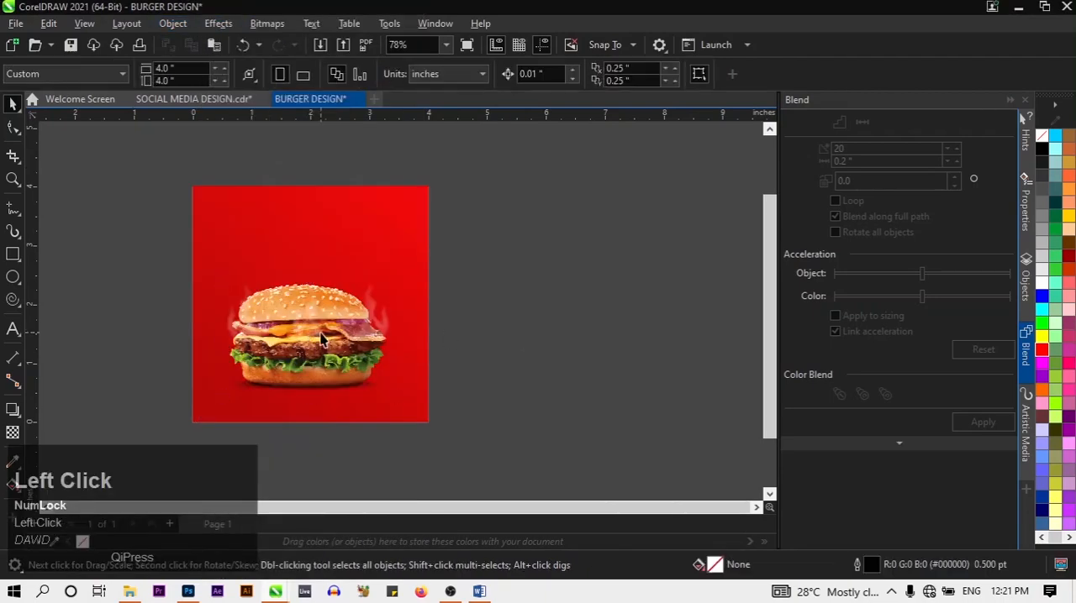
pyautogui.click(321, 332)
pyautogui.click(165, 26)
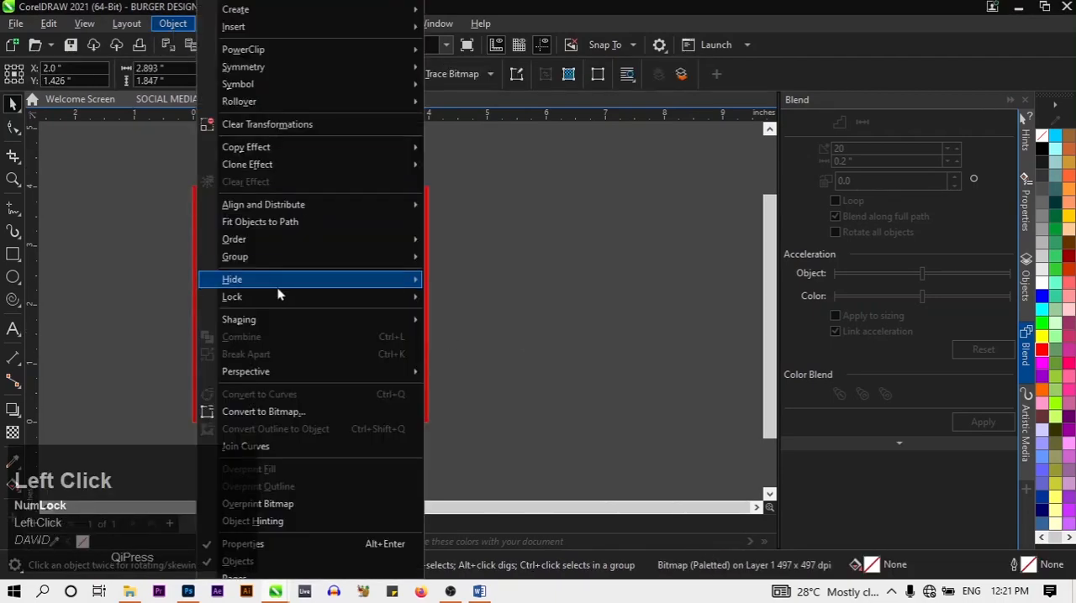
pyautogui.moveTo(260, 203)
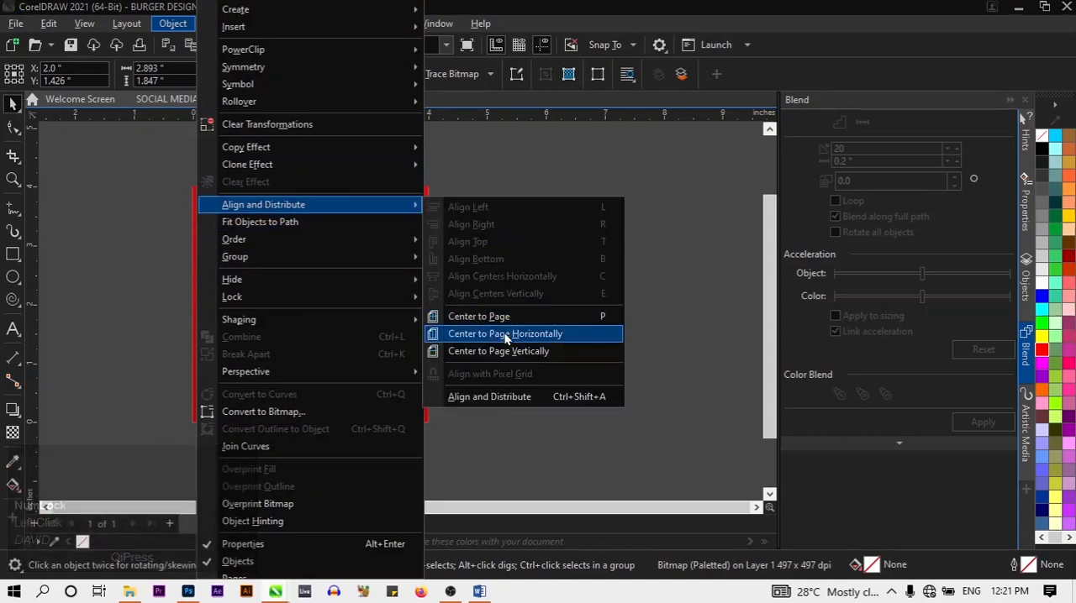
pyautogui.click(505, 336)
pyautogui.click(471, 326)
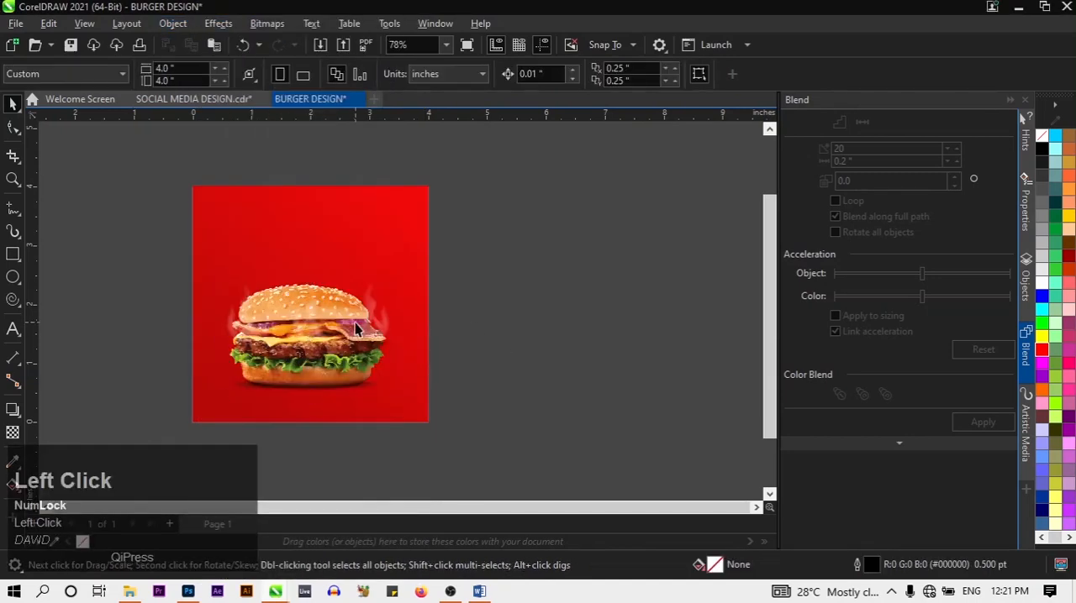
# Try centring the burger image vertically on the page, and undo that alignment
pyautogui.click(356, 324)
pyautogui.click(176, 26)
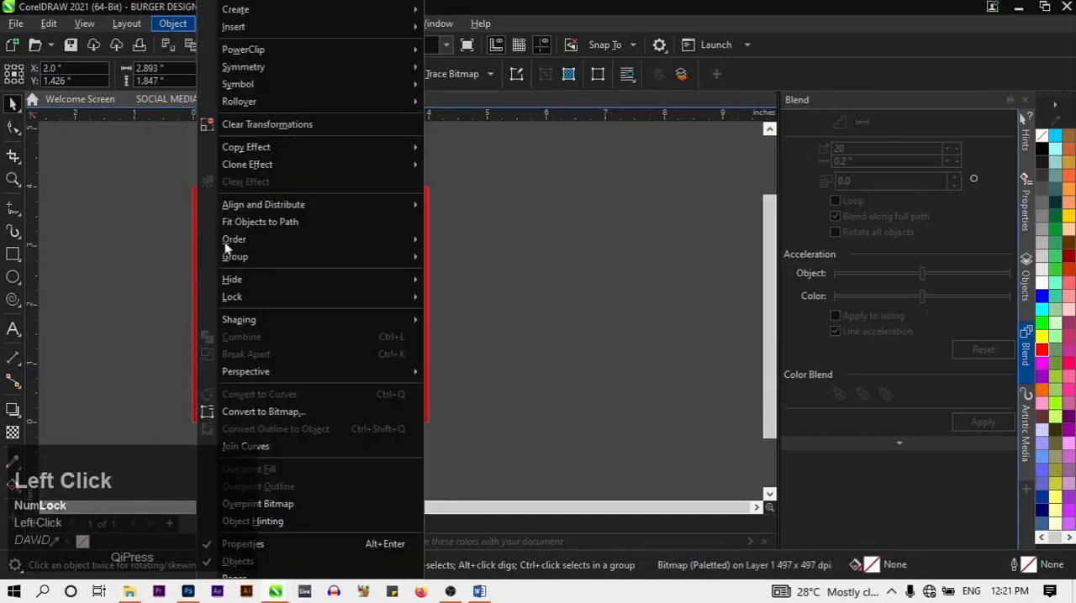
pyautogui.moveTo(257, 210)
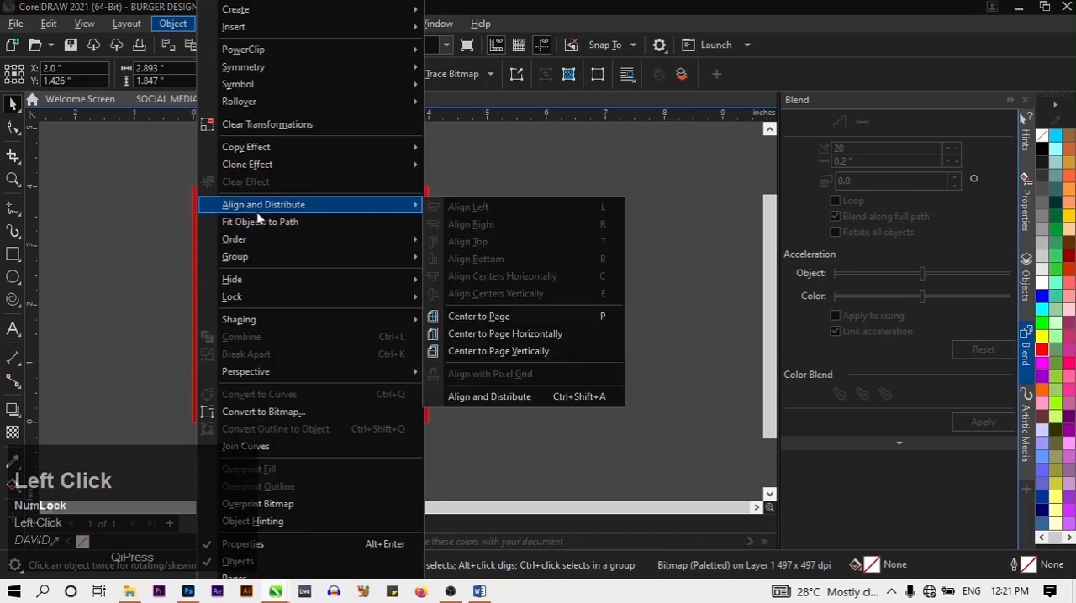
pyautogui.click(510, 359)
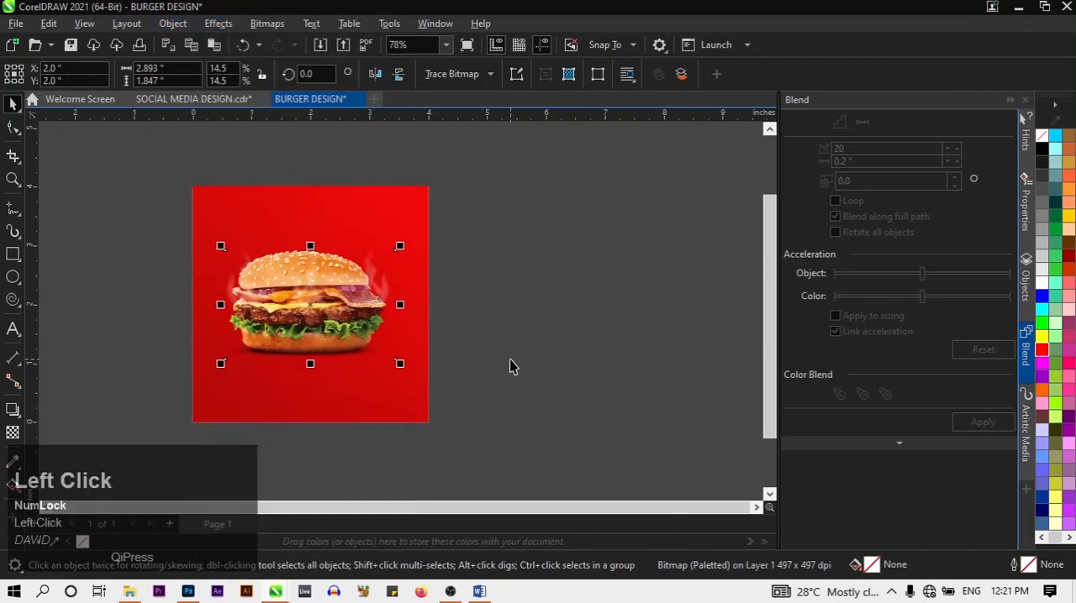
pyautogui.click(509, 359)
pyautogui.hotkey('ctrl', 'z')
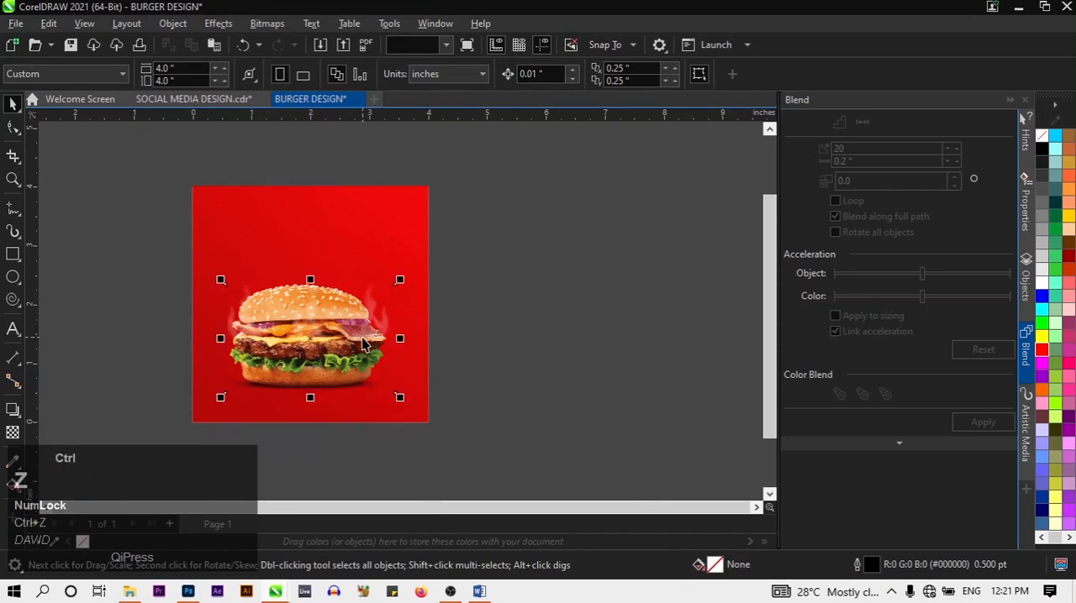
pyautogui.click(510, 338)
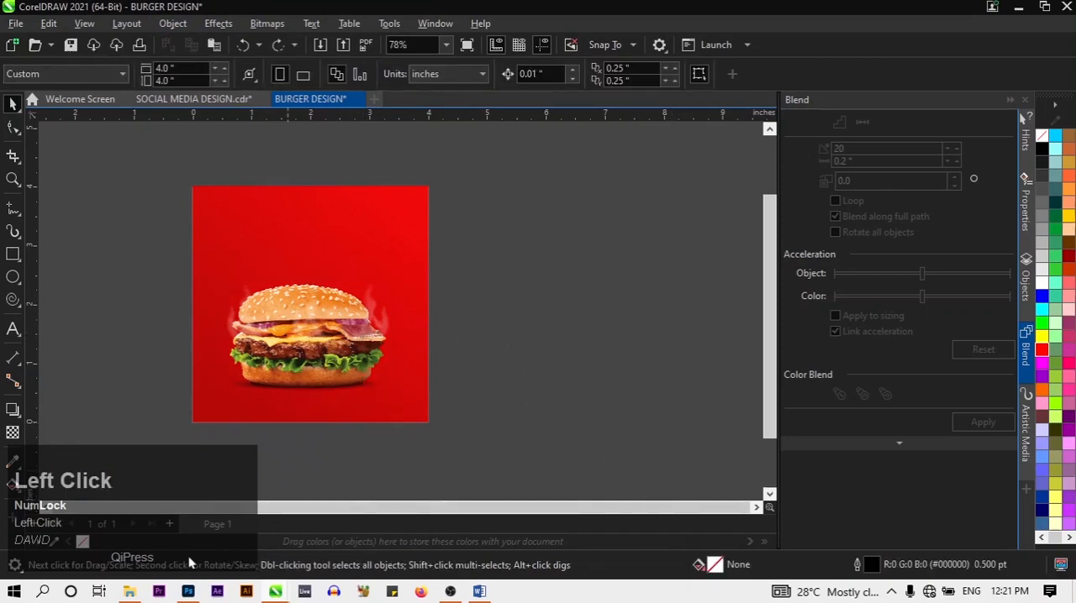
pyautogui.click(141, 591)
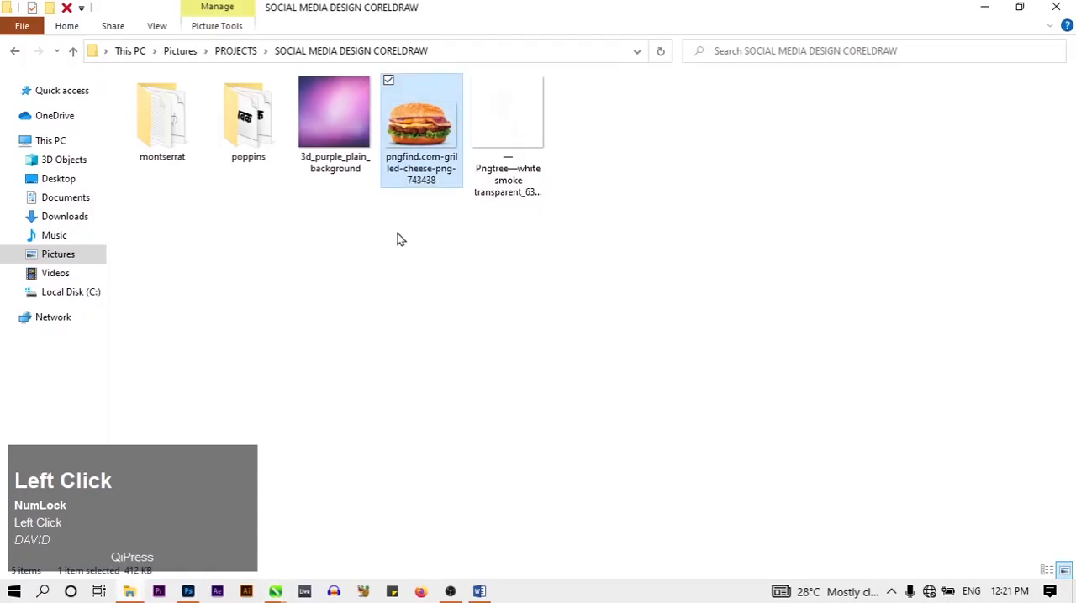
pyautogui.moveTo(499, 127); pyautogui.dragTo(277, 592)
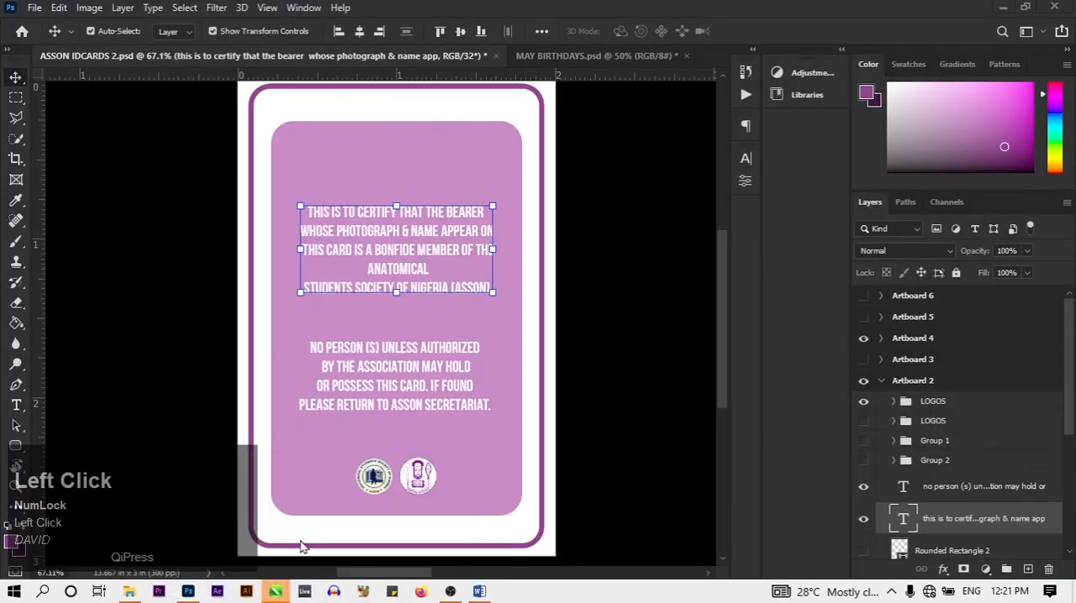
pyautogui.rightClick(278, 591)
pyautogui.click(278, 591)
pyautogui.click(231, 538)
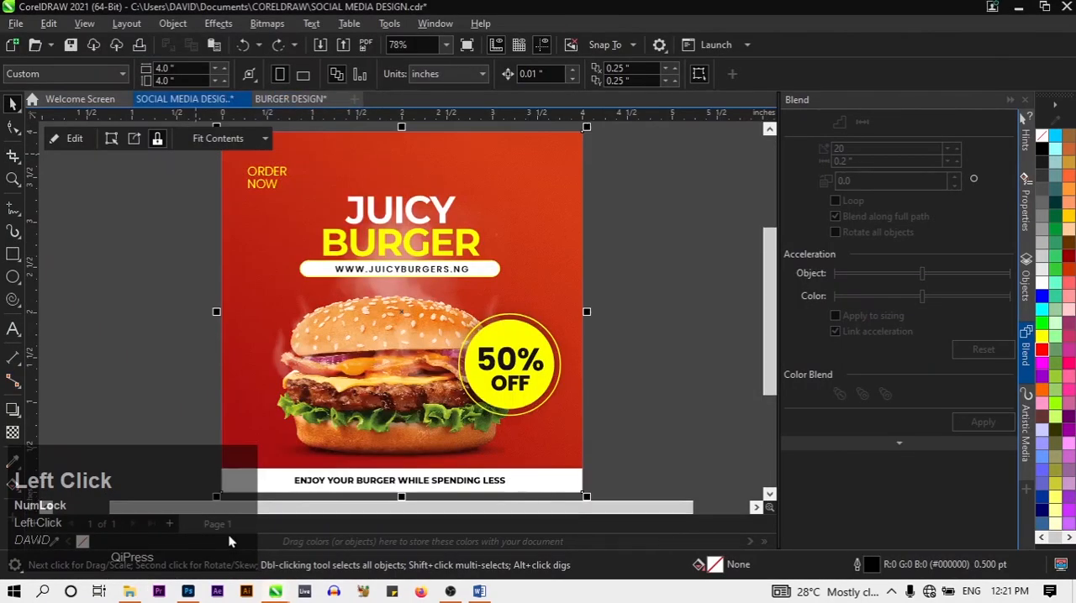
pyautogui.click(291, 101)
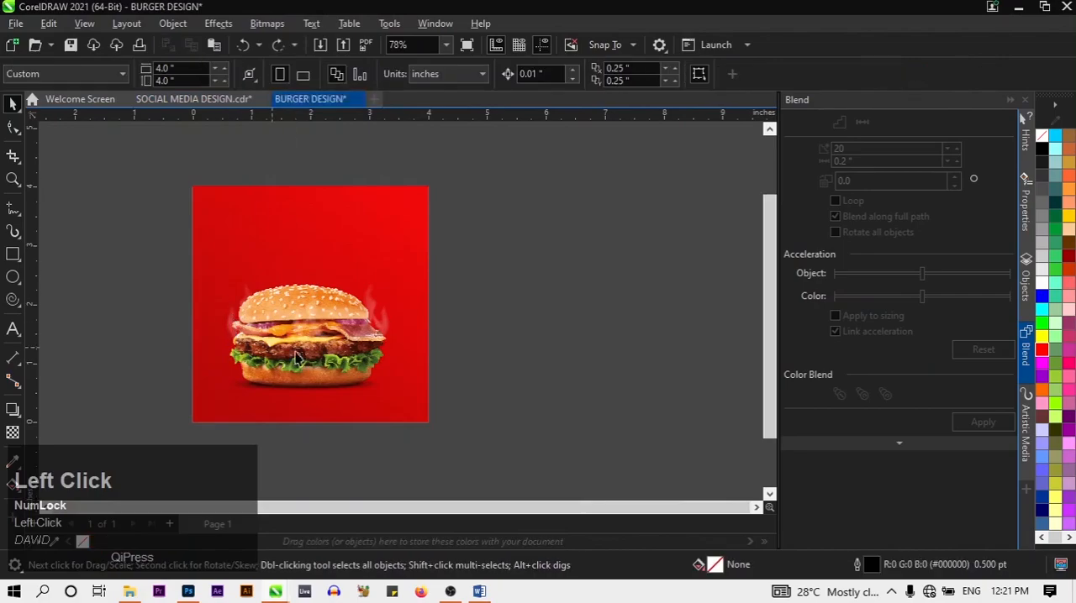
# Import the white smoke image from the SOCIAL MEDIA DESIGN CORELDRAW folder into the burger design
pyautogui.click(132, 592)
pyautogui.moveTo(495, 84); pyautogui.dragTo(459, 258)
pyautogui.scroll(-8, 461, 259)
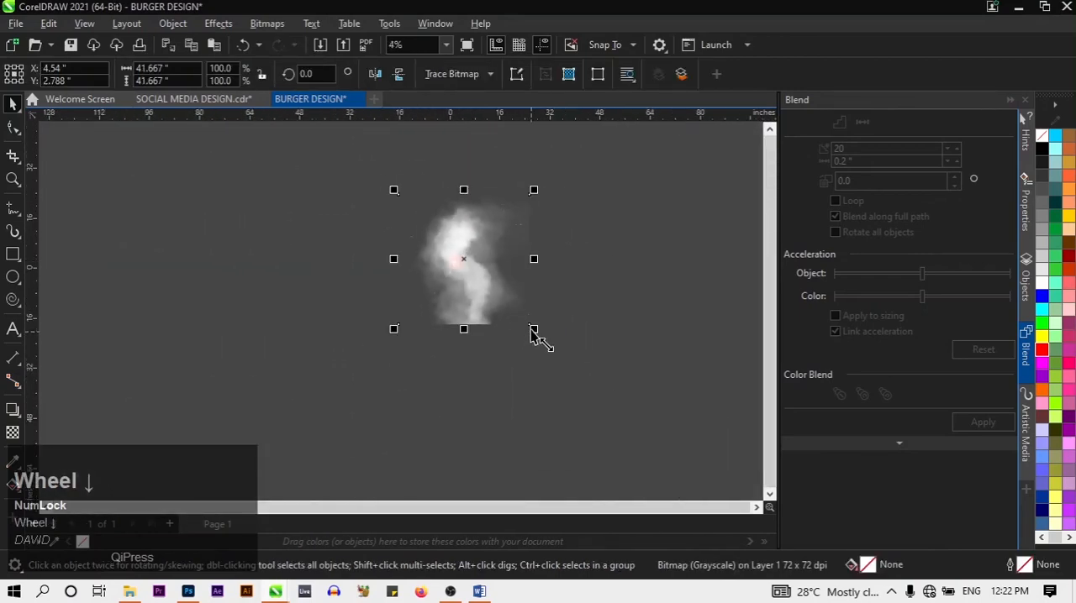
# Scale the imported smoke image down proportionally to about 3.6 inches wide
pyautogui.moveTo(532, 330); pyautogui.dragTo(471, 293)
pyautogui.scroll(1, 425, 200)
pyautogui.scroll(4, 471, 293)
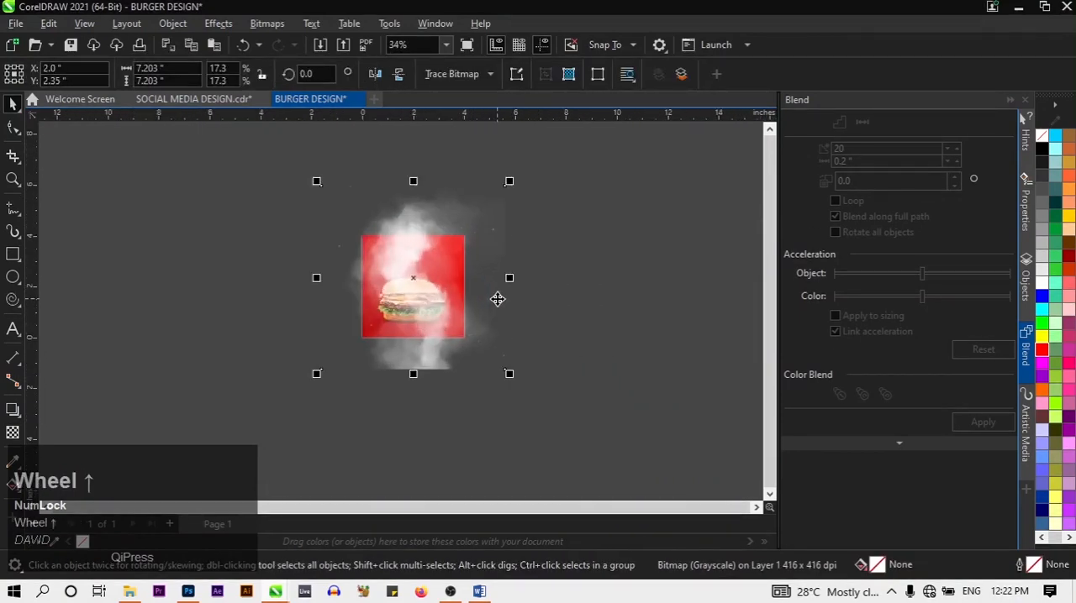
pyautogui.moveTo(507, 373); pyautogui.dragTo(412, 277)
pyautogui.scroll(1, 418, 290)
pyautogui.scroll(1, 417, 290)
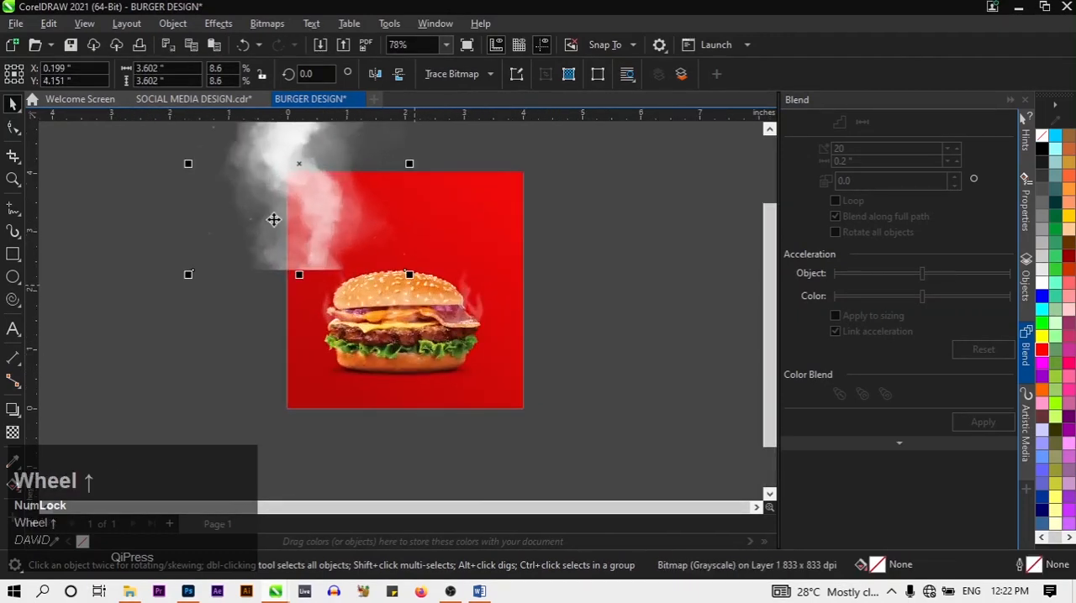
# Position the smoke over the burger at about X 1.992 and Y 2.051 inches, and shrink it to about 3.17 inches wide
pyautogui.moveTo(286, 212); pyautogui.dragTo(392, 339)
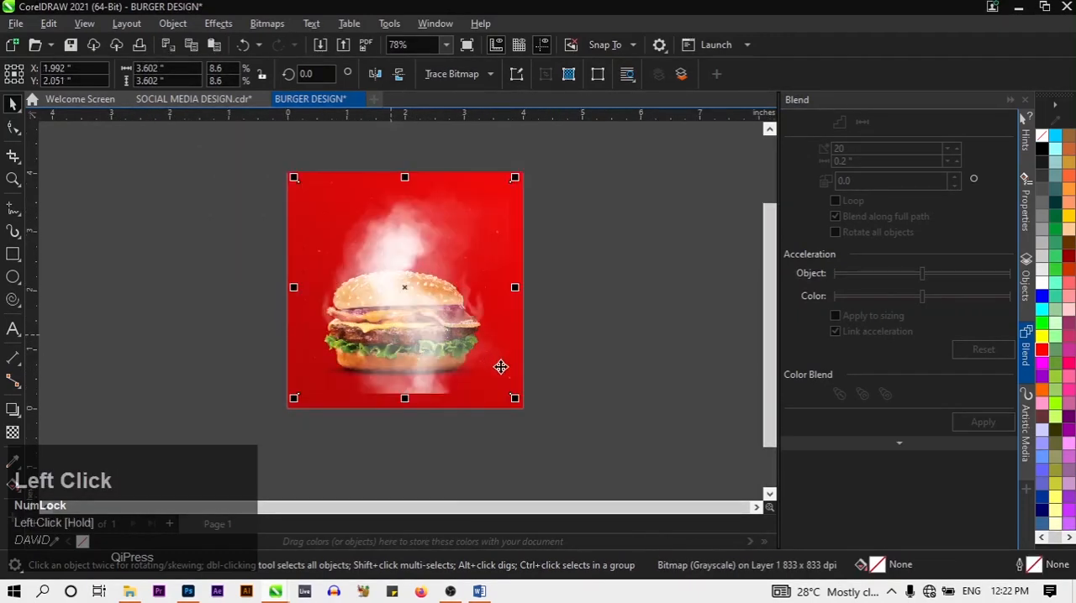
pyautogui.click(584, 384)
pyautogui.click(427, 343)
pyautogui.moveTo(515, 401); pyautogui.dragTo(490, 375)
pyautogui.click(557, 389)
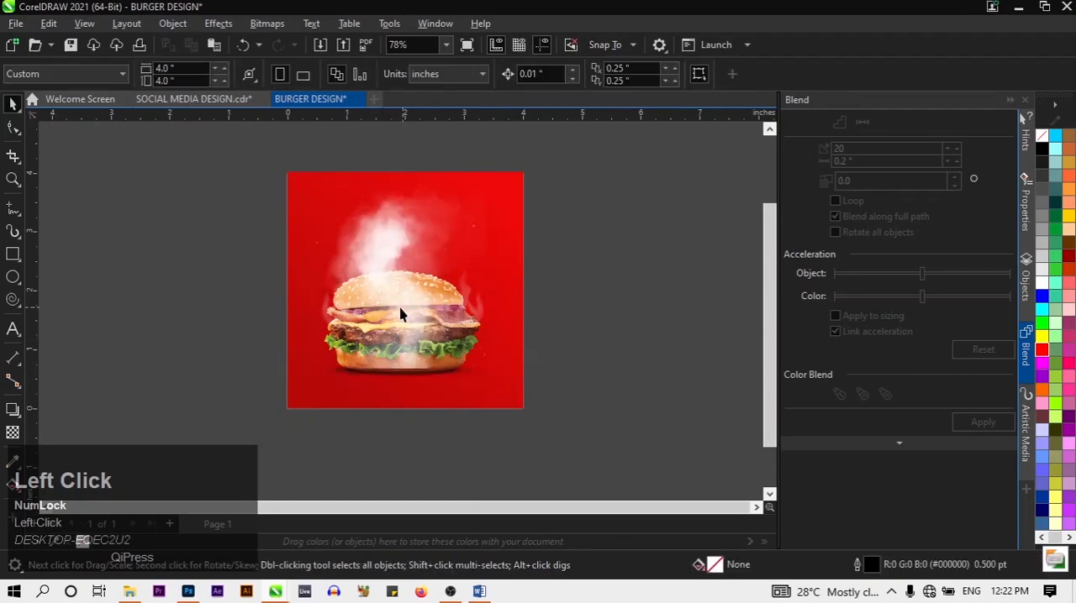
# Move the smoke off the burger's centre to about X 0.801 and Y 2.68 inches, and order it behind the burger image
pyautogui.click(396, 308)
pyautogui.moveTo(396, 307); pyautogui.dragTo(329, 280)
pyautogui.rightClick(330, 280)
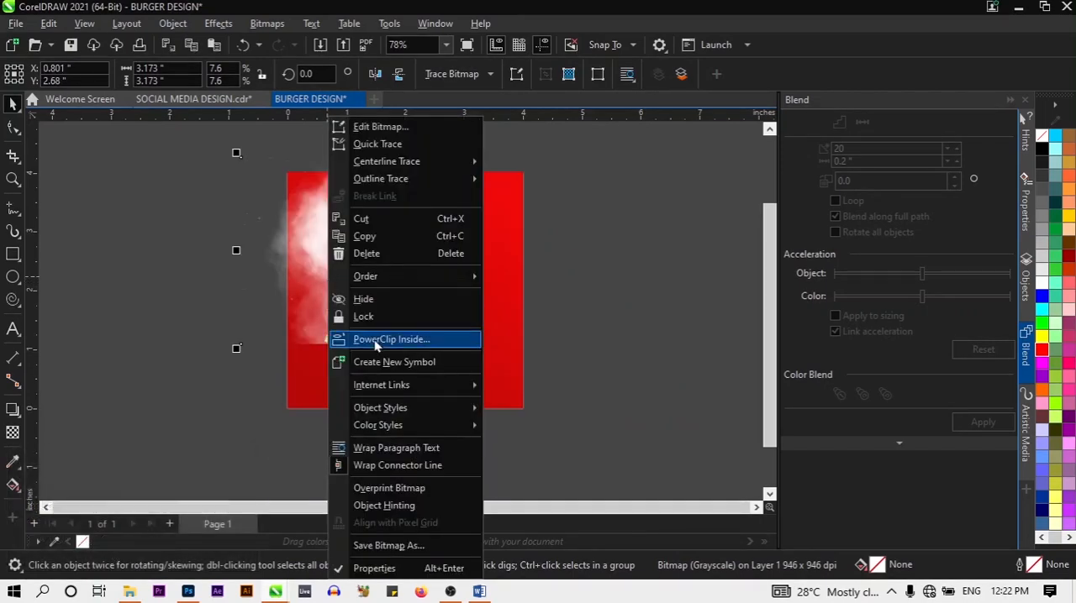
pyautogui.moveTo(404, 277)
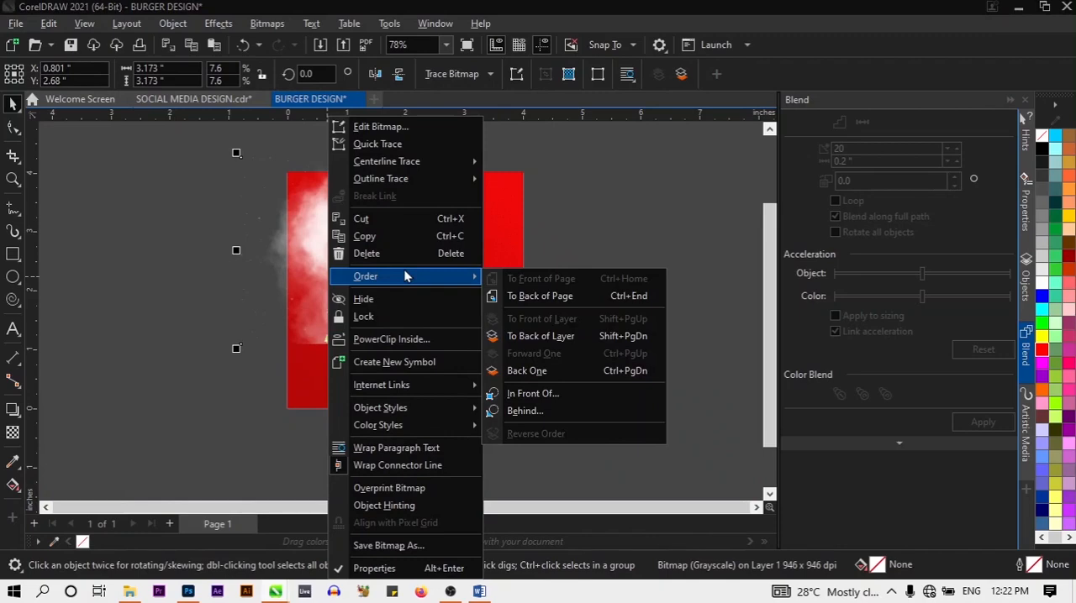
pyautogui.click(520, 410)
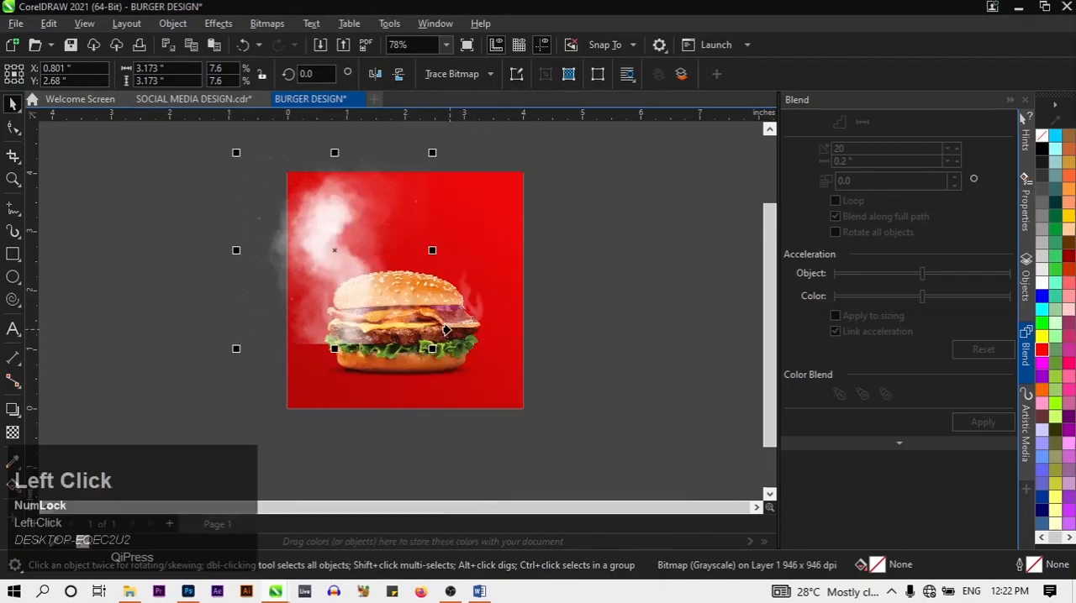
pyautogui.click(449, 334)
pyautogui.click(595, 406)
# Place the smoke so it rises behind the burger at about X 2.031 and Y 2.212 inches, and apply a uniform transparency of 50
pyautogui.moveTo(330, 251); pyautogui.dragTo(392, 281)
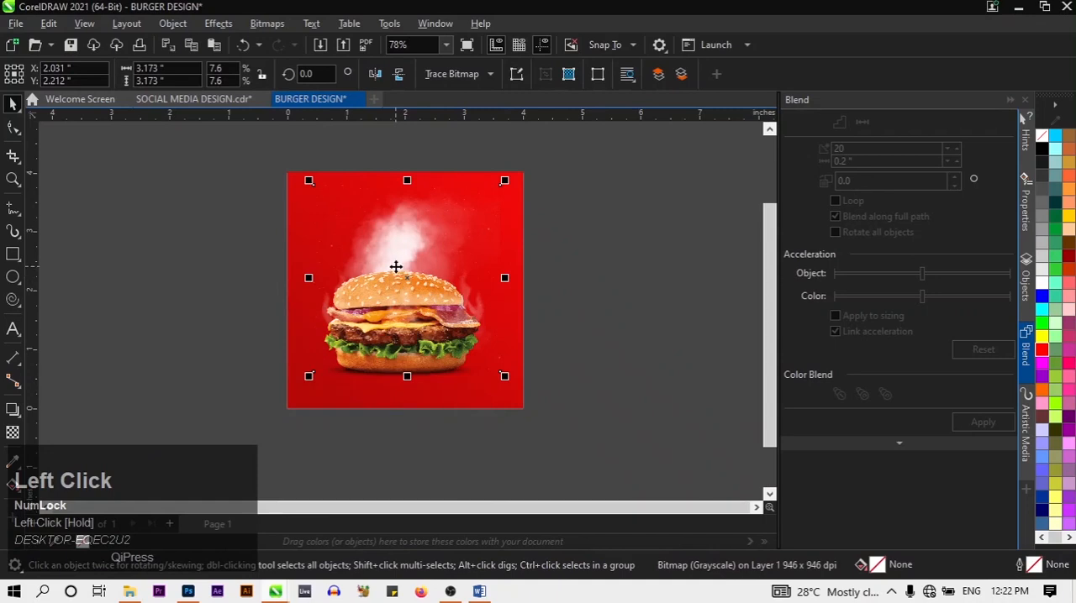
pyautogui.click(7, 433)
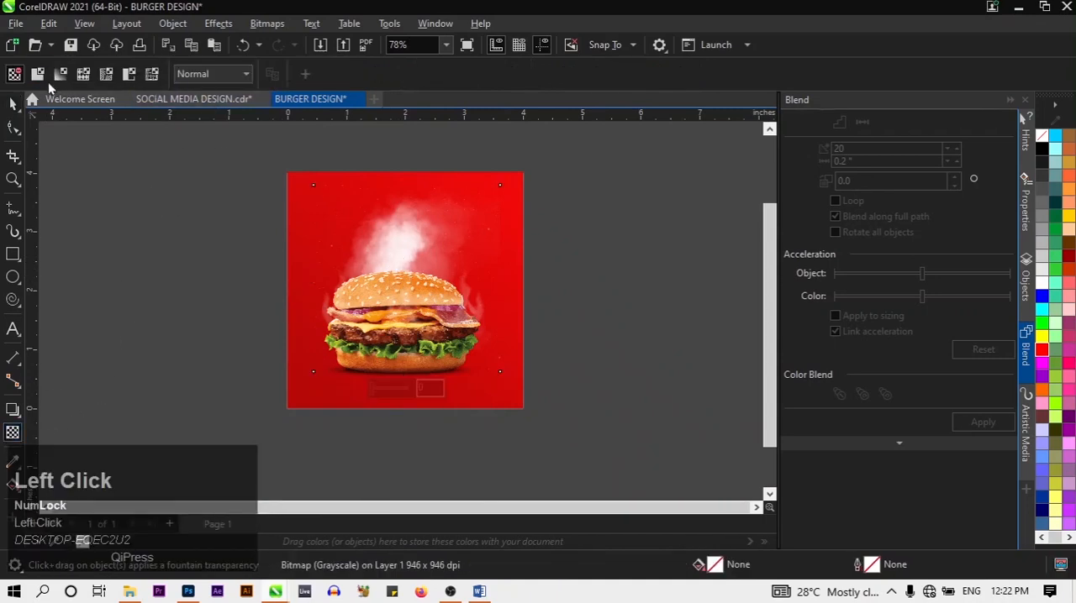
pyautogui.click(38, 74)
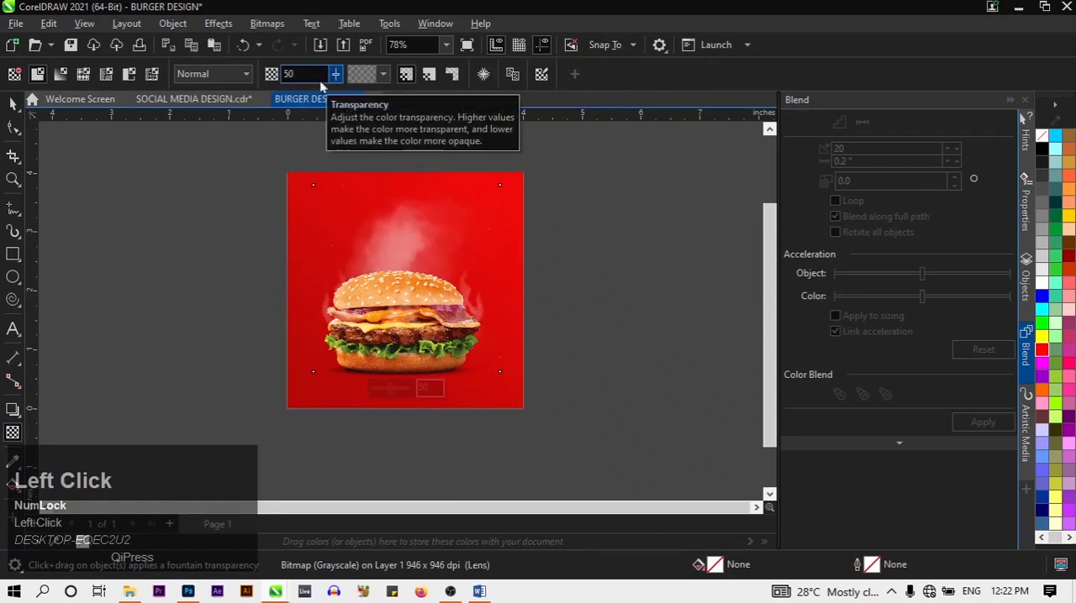
pyautogui.click(12, 102)
pyautogui.click(101, 277)
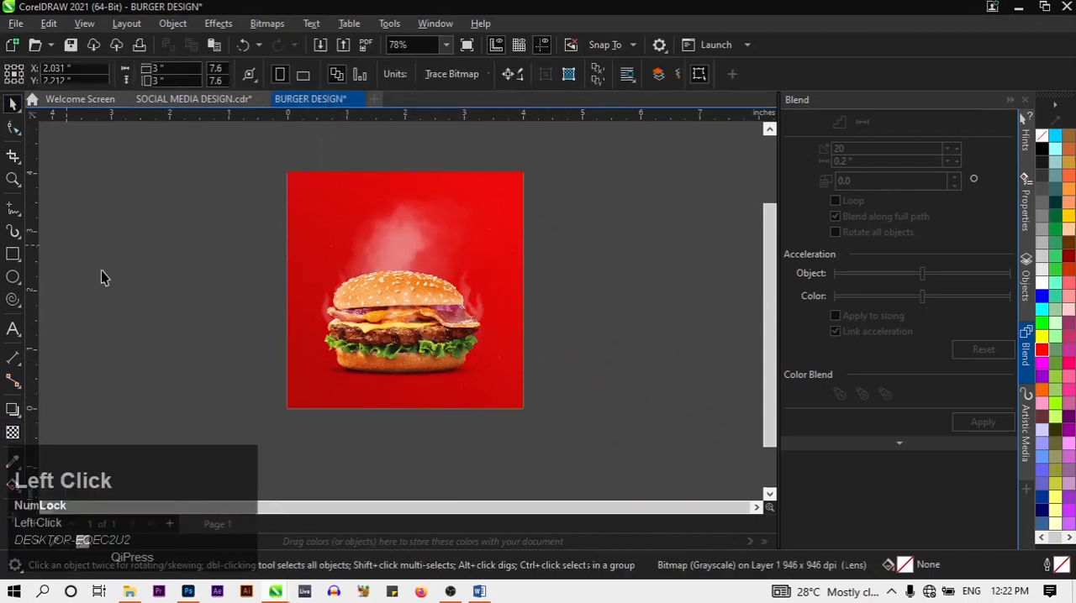
# Nudge the burger image slightly down, and nudge the smoke to about X 2.051 and Y 2.162 inches
pyautogui.click(427, 310)
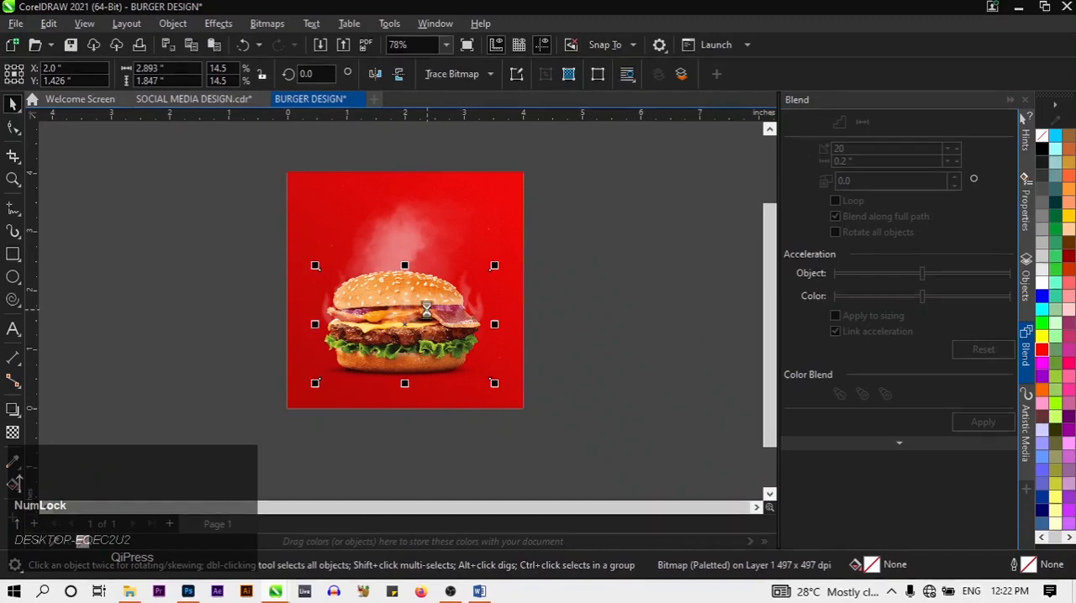
pyautogui.press('Down')
pyautogui.press('Down')
pyautogui.press('Down')
pyautogui.press('Down')
pyautogui.press('Down')
pyautogui.press('Down')
pyautogui.click(542, 340)
pyautogui.click(492, 316)
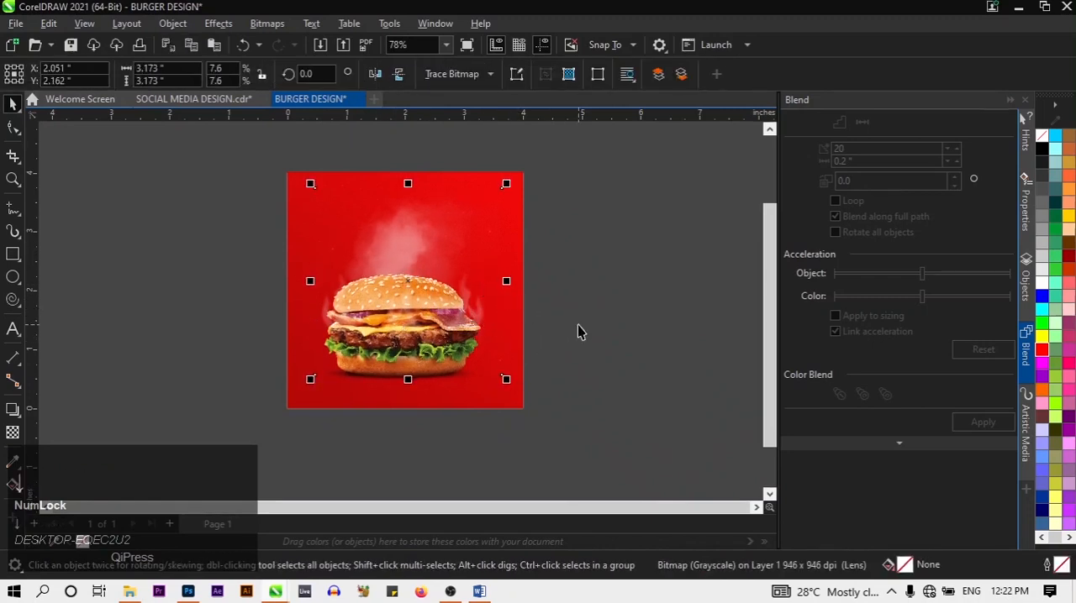
pyautogui.click(612, 346)
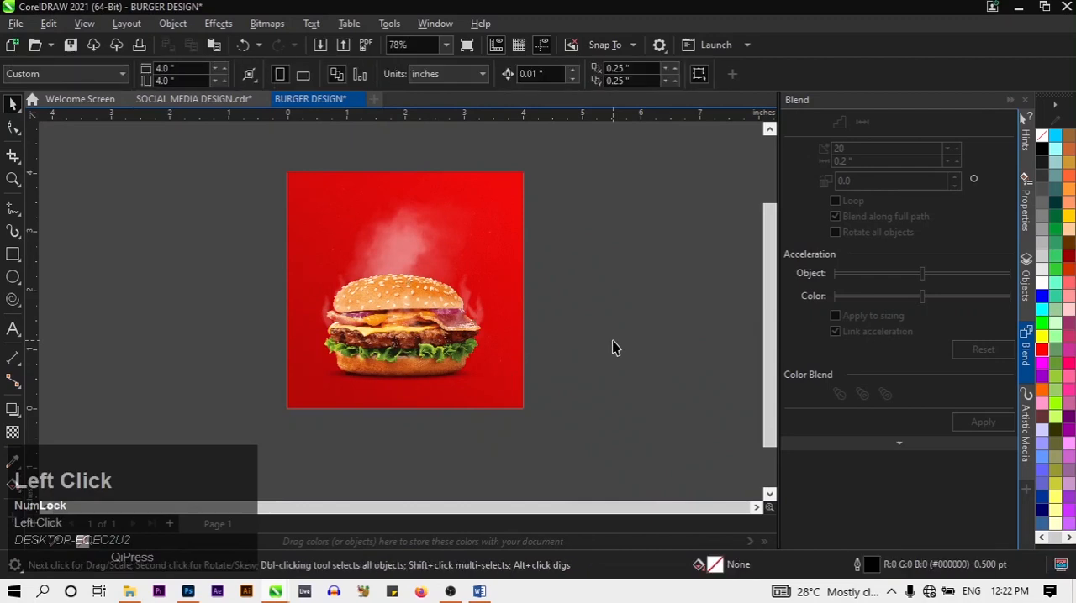
# Open the red background's PowerClip contents for editing
pyautogui.click(84, 23)
pyautogui.click(173, 228)
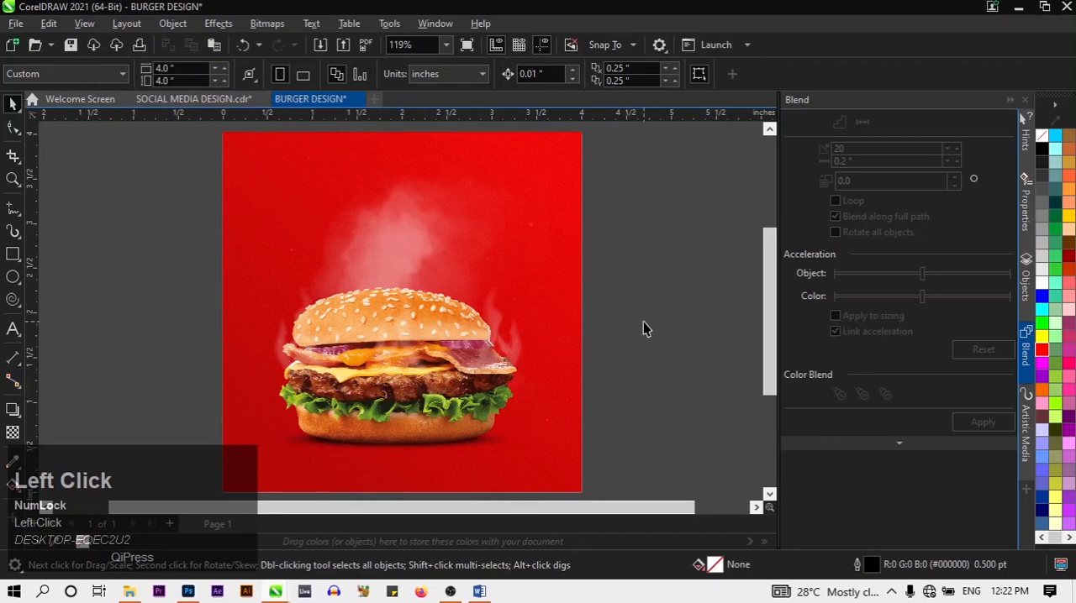
pyautogui.click(554, 152)
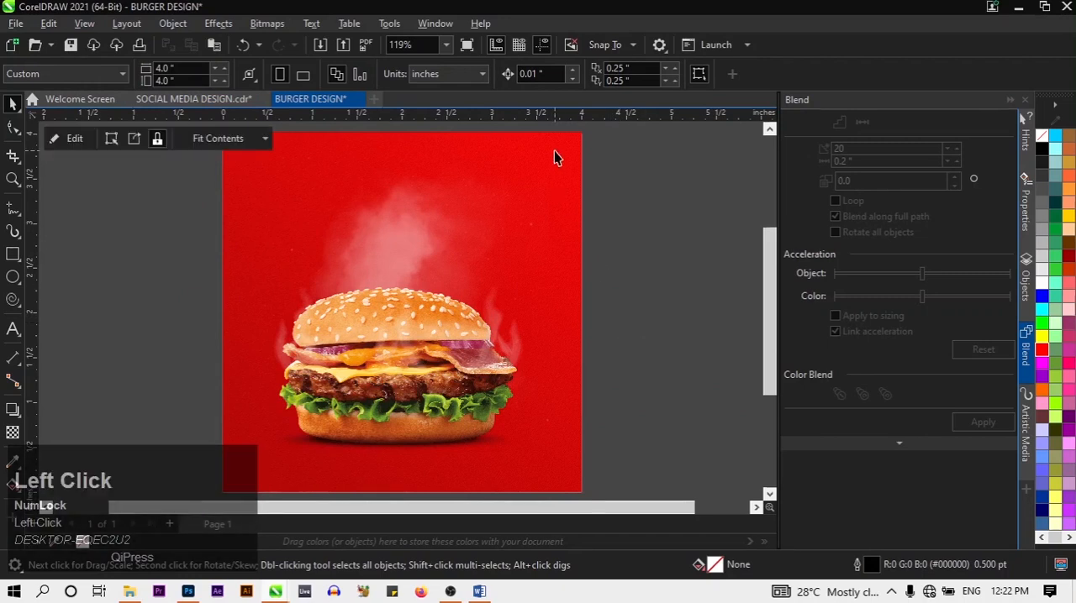
pyautogui.click(64, 137)
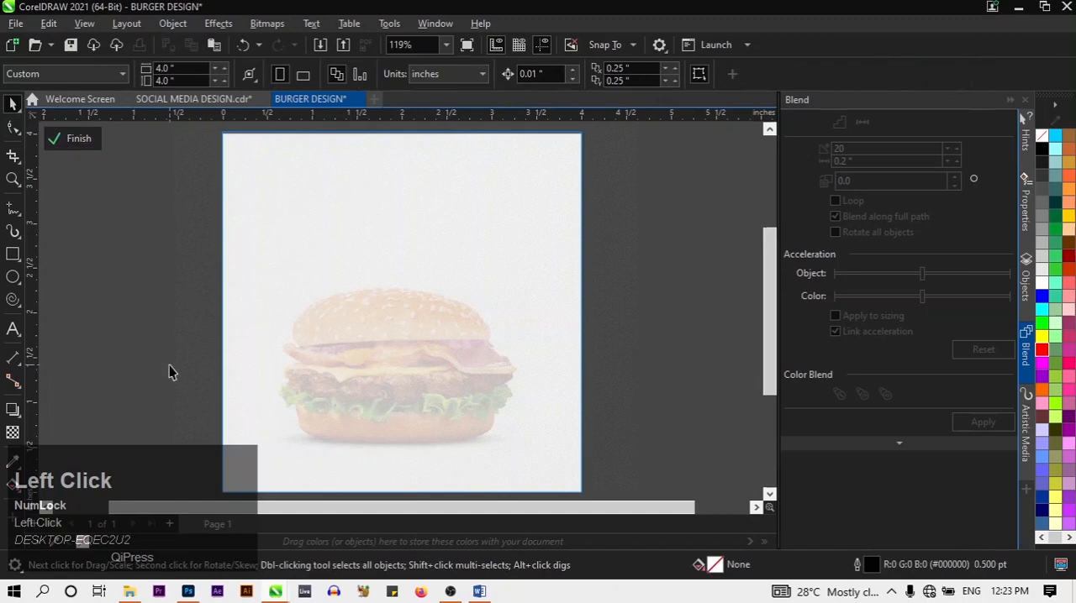
# Draw a rectangle about 7.02 by 0.72 inches across the page's lower edge and fill it with white
pyautogui.scroll(-2, 173, 387)
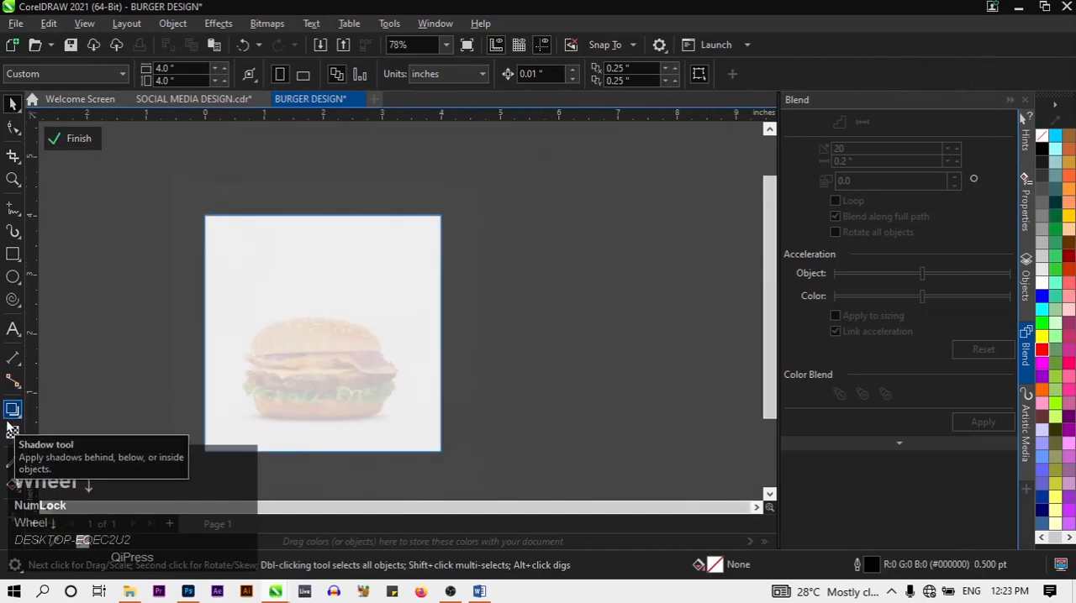
pyautogui.click(12, 254)
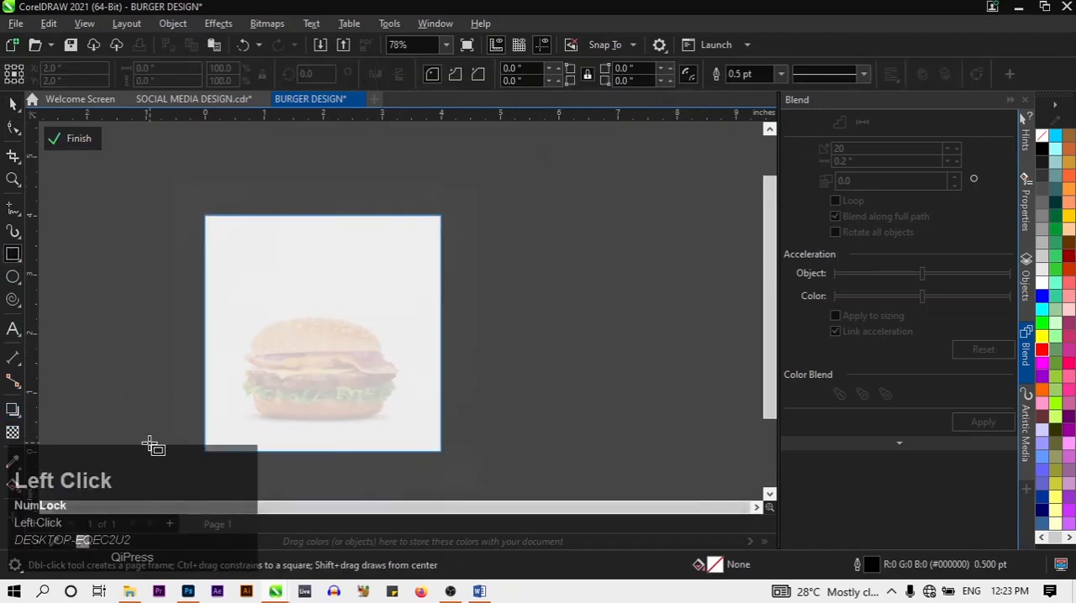
pyautogui.moveTo(140, 435); pyautogui.dragTo(557, 482)
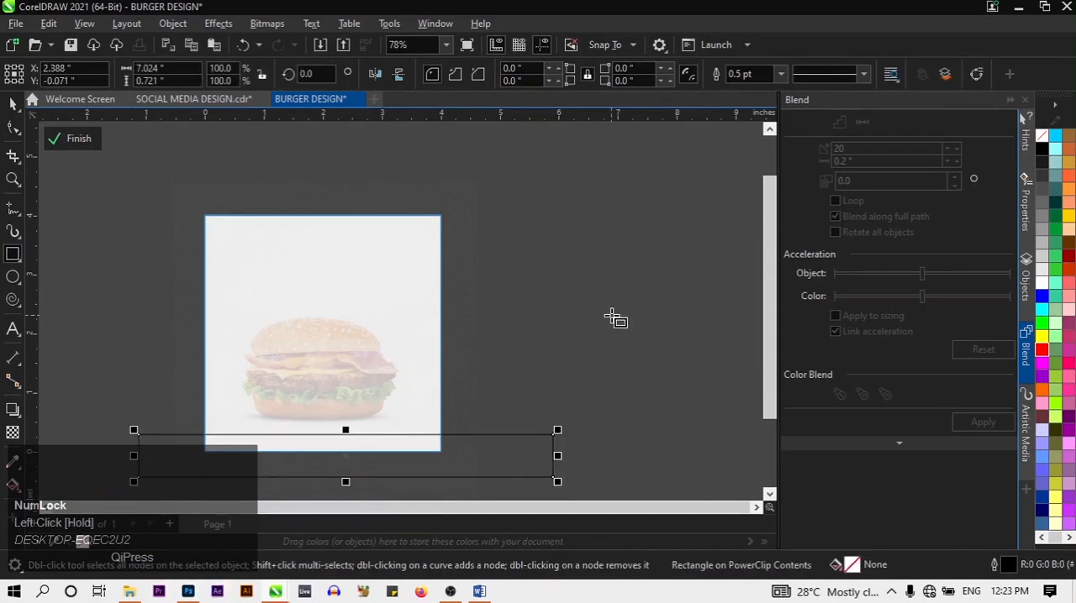
pyautogui.click(19, 103)
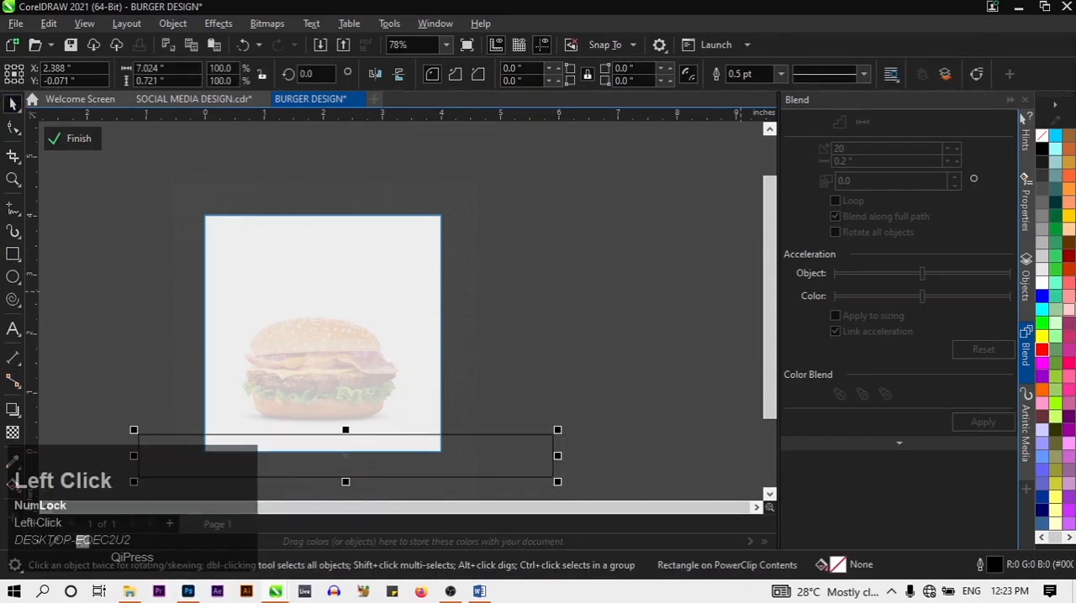
pyautogui.click(1046, 279)
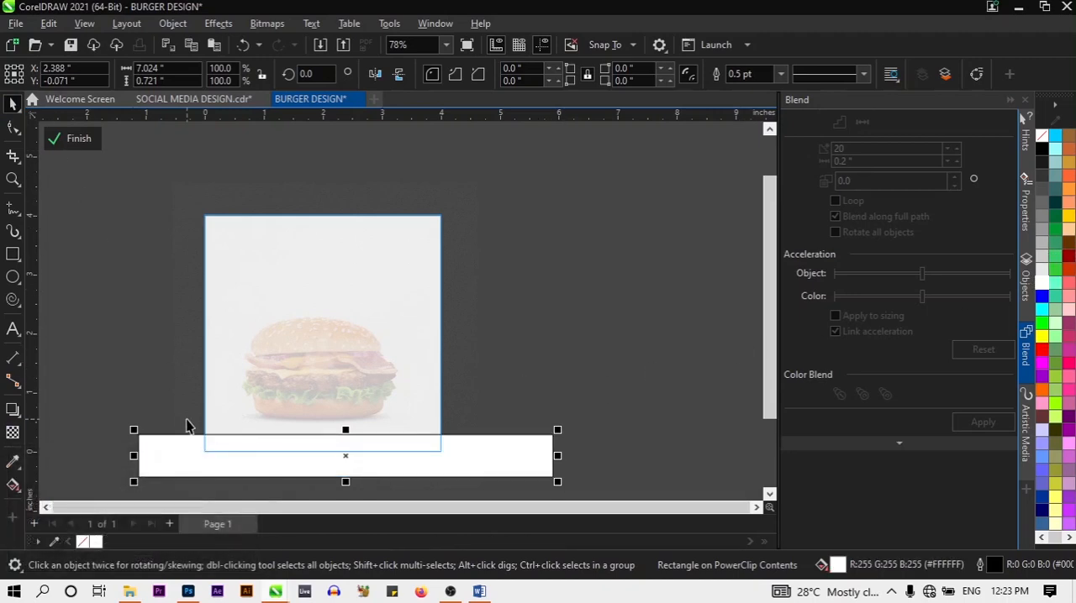
# Move the white rectangle to about X 2.108 and Y -0.005 inches so it spans the page's lower edge
pyautogui.moveTo(199, 457); pyautogui.dragTo(184, 458)
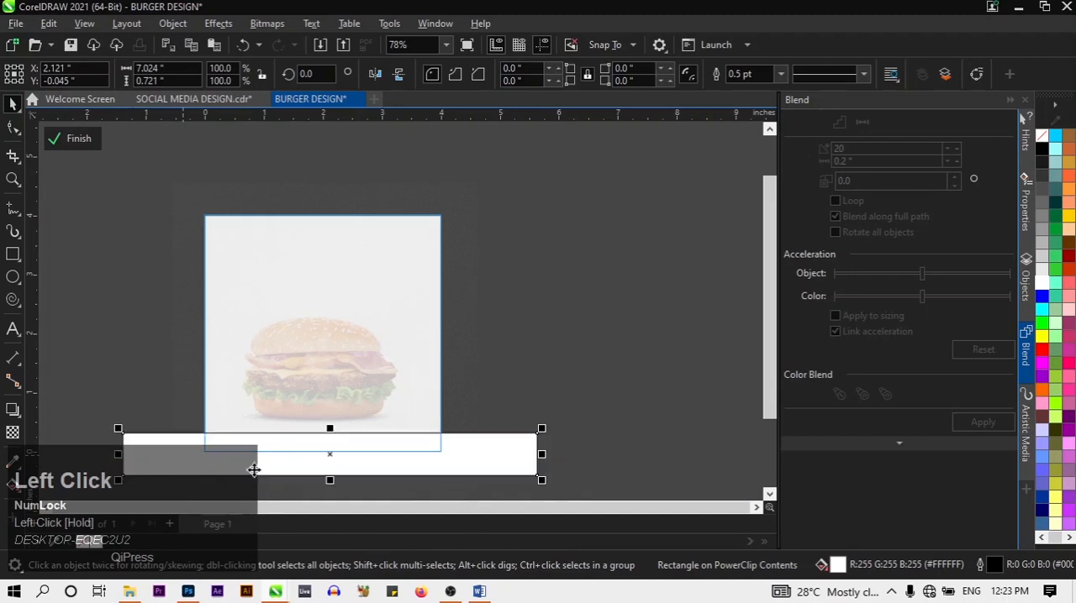
pyautogui.moveTo(519, 462); pyautogui.dragTo(518, 459)
pyautogui.click(518, 323)
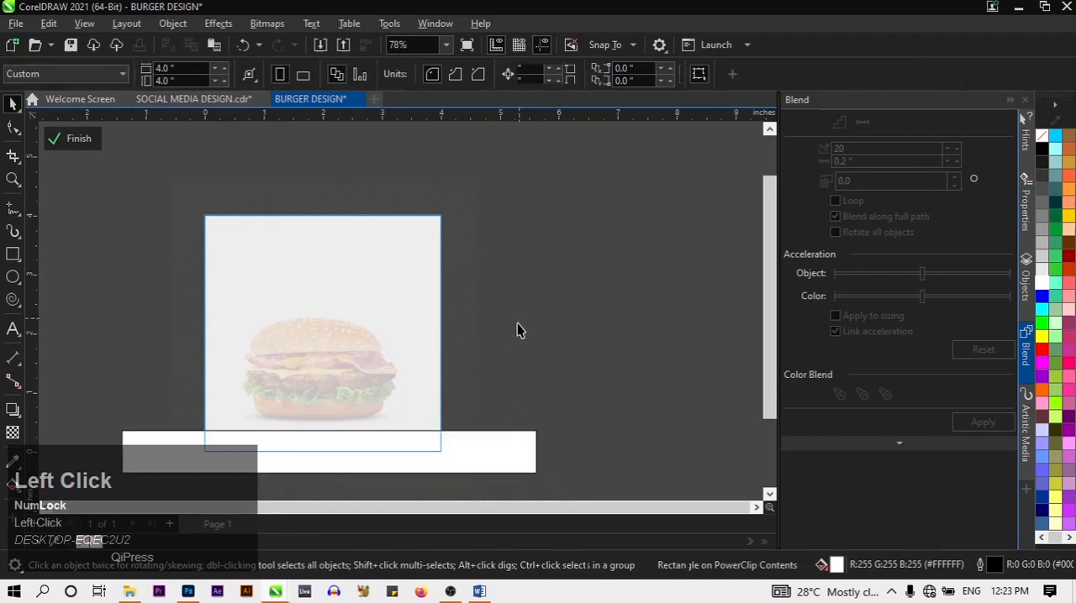
# Set the white rectangle's outline width to None and finish editing the PowerClip contents
pyautogui.click(438, 442)
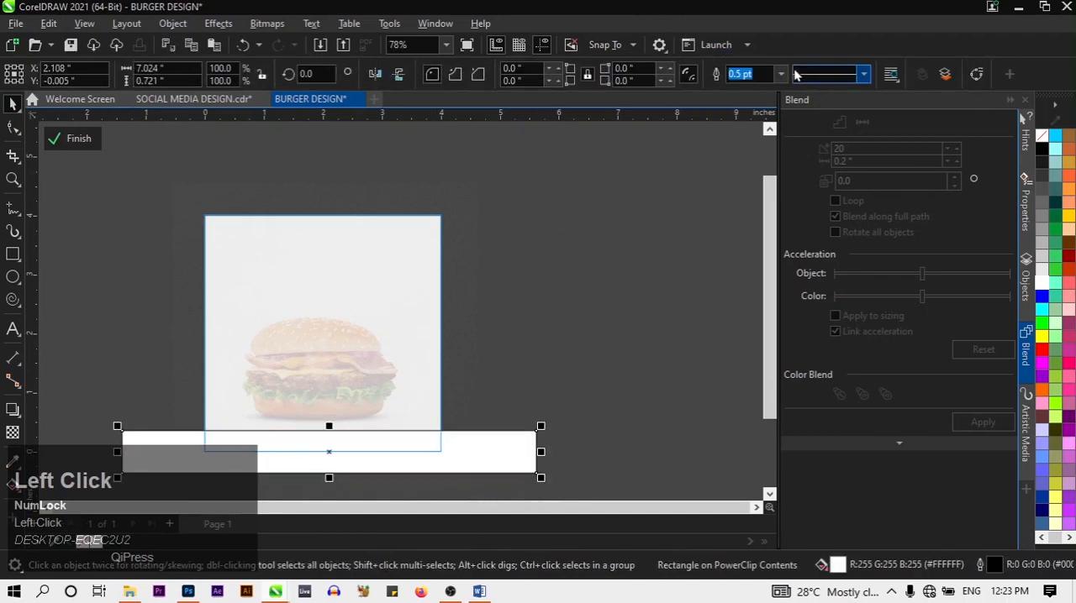
pyautogui.rightClick(476, 451)
pyautogui.click(342, 427)
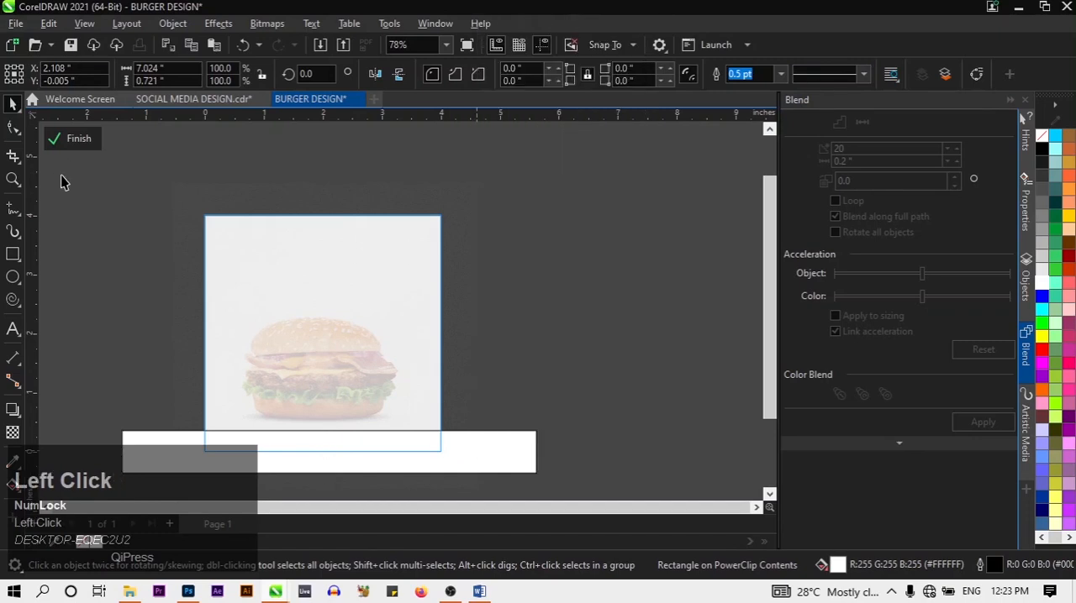
pyautogui.click(352, 459)
pyautogui.click(780, 74)
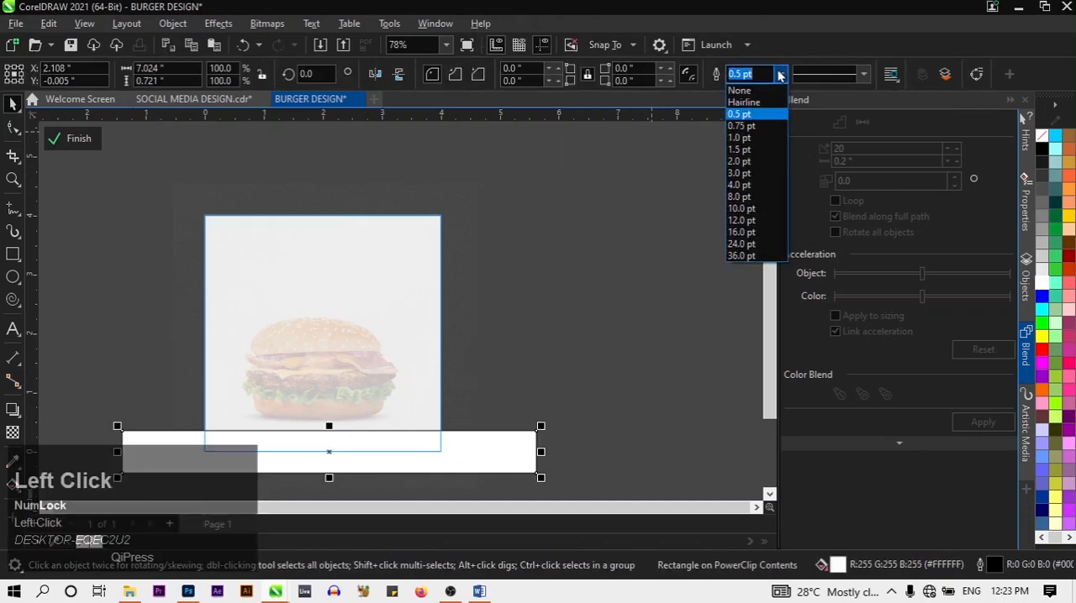
pyautogui.click(765, 92)
pyautogui.click(465, 210)
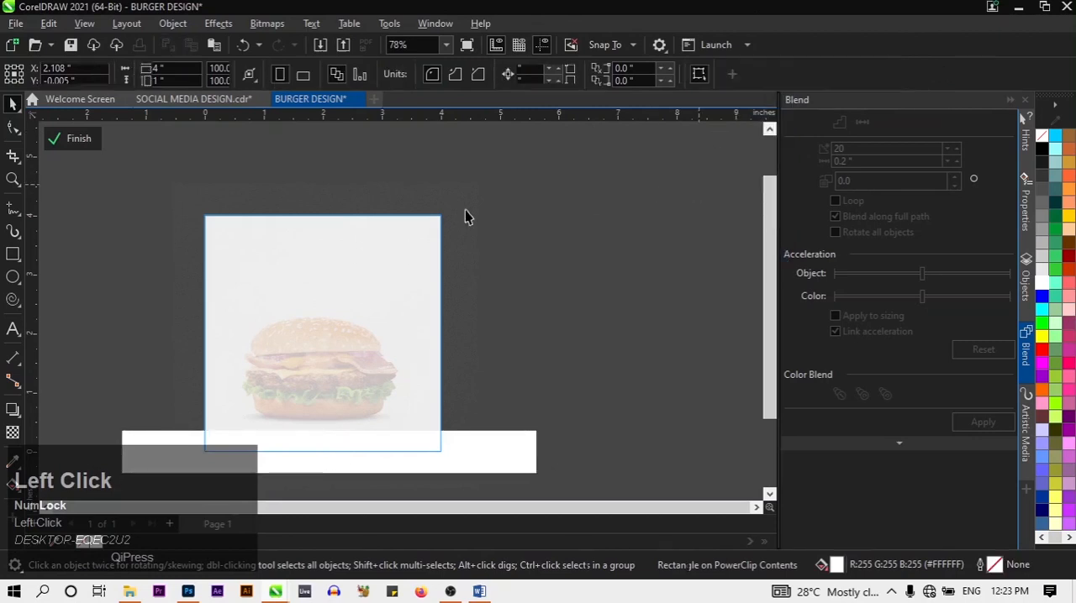
pyautogui.click(67, 146)
pyautogui.scroll(3, 287, 270)
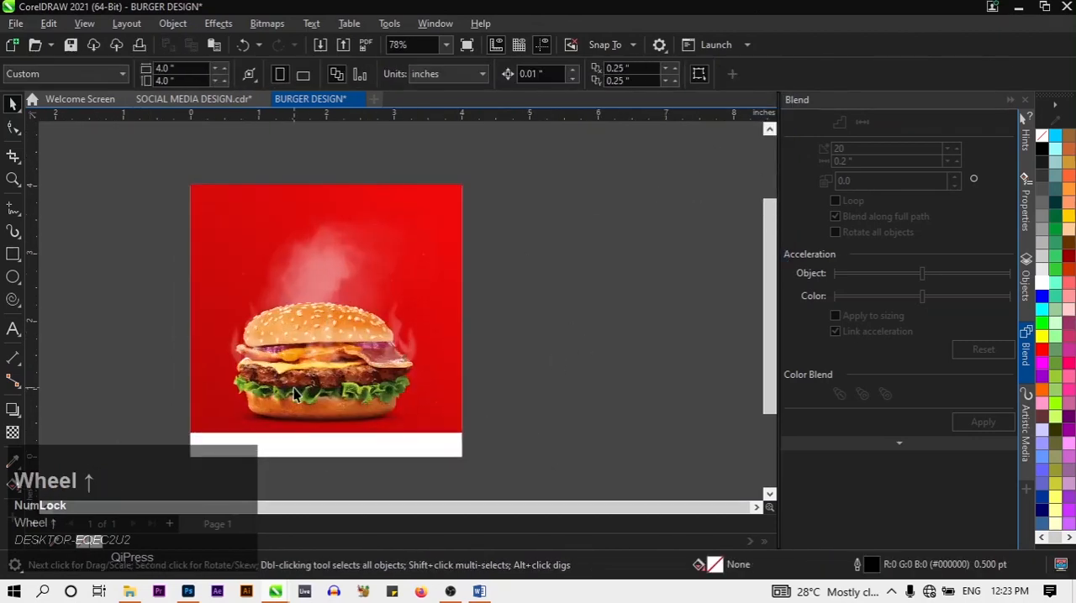
pyautogui.scroll(-1, 287, 270)
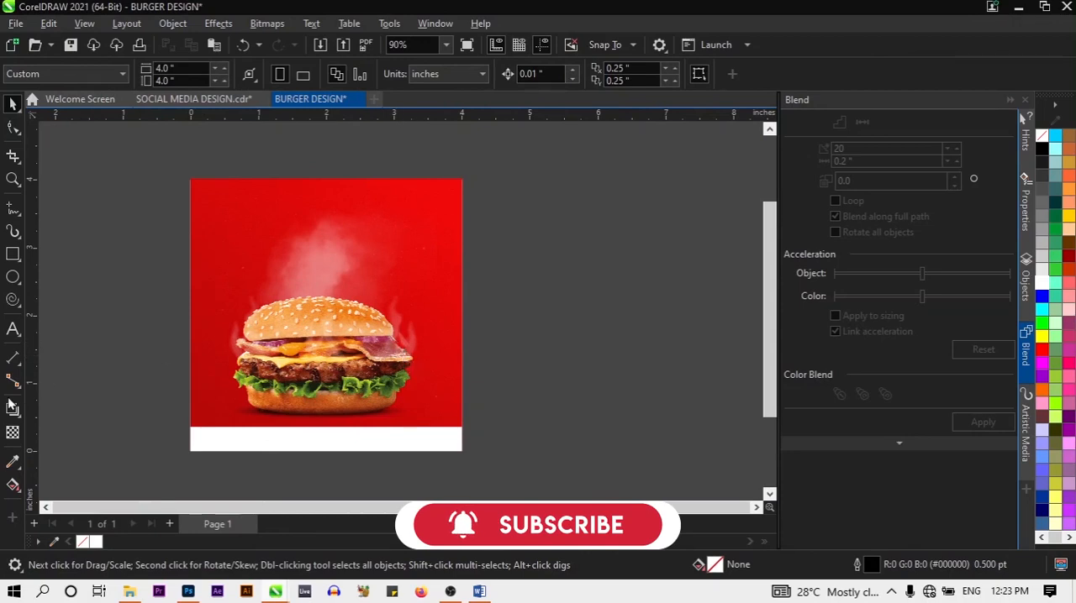
# Draw a circle about 2.29 inches in diameter beside the page and fill it with yellow
pyautogui.rightClick(9, 277)
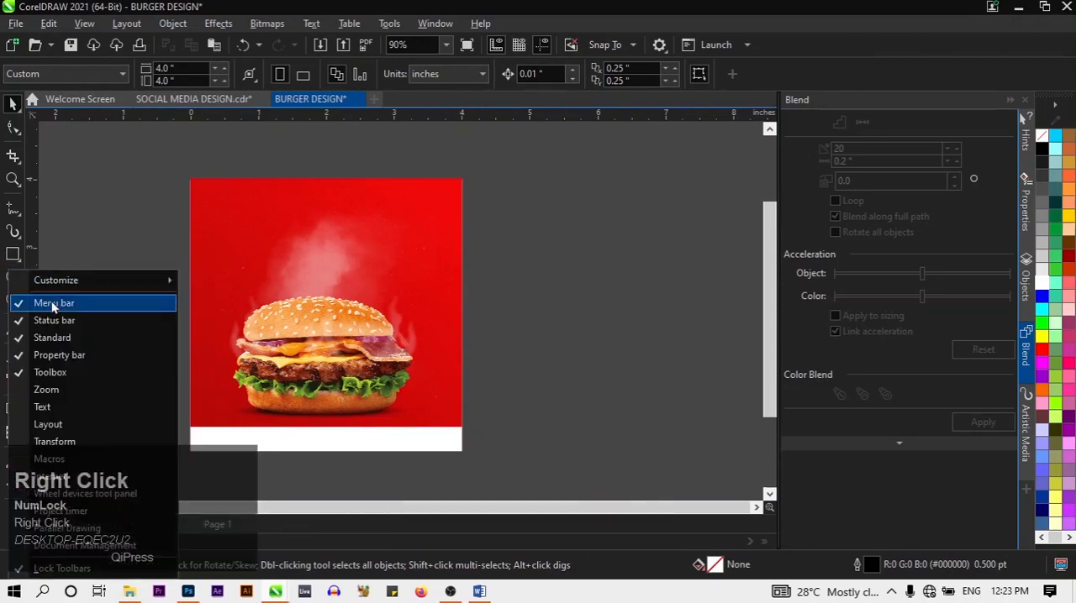
pyautogui.click(4, 287)
pyautogui.click(11, 280)
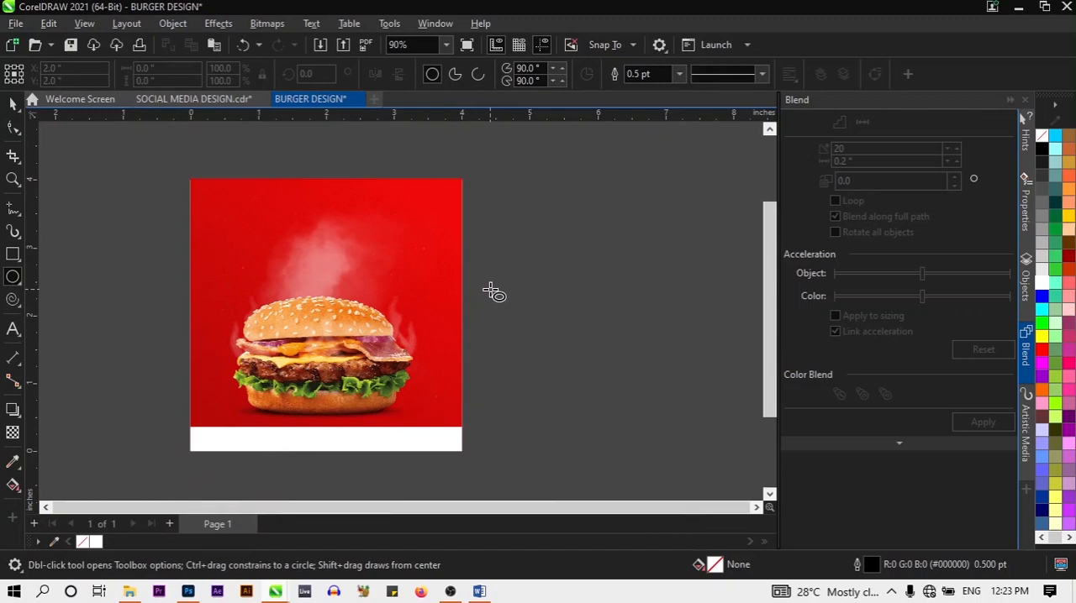
pyautogui.moveTo(492, 291); pyautogui.dragTo(646, 411)
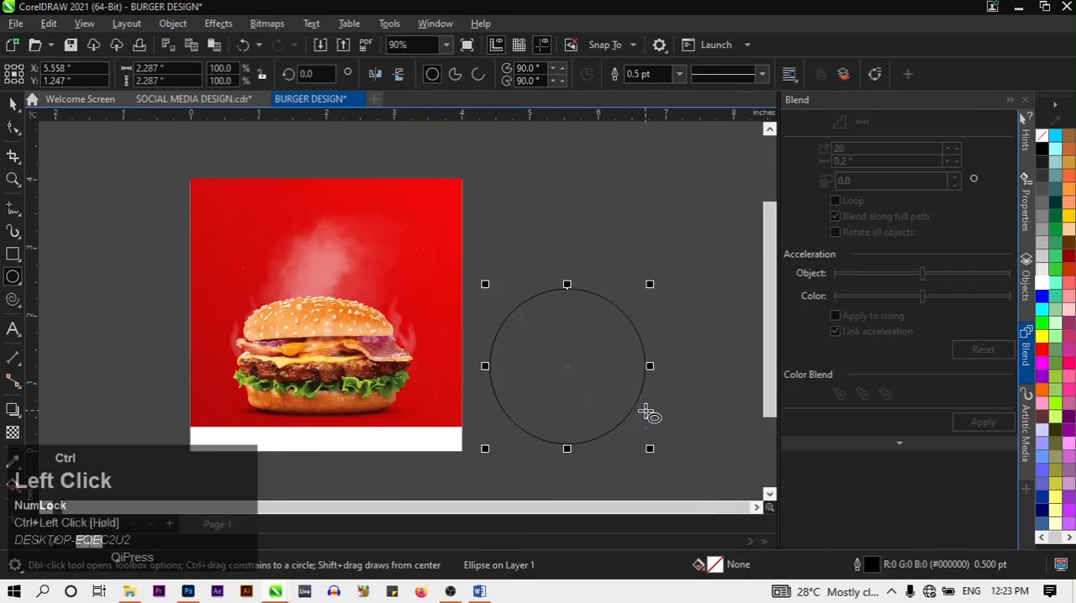
pyautogui.click(1041, 337)
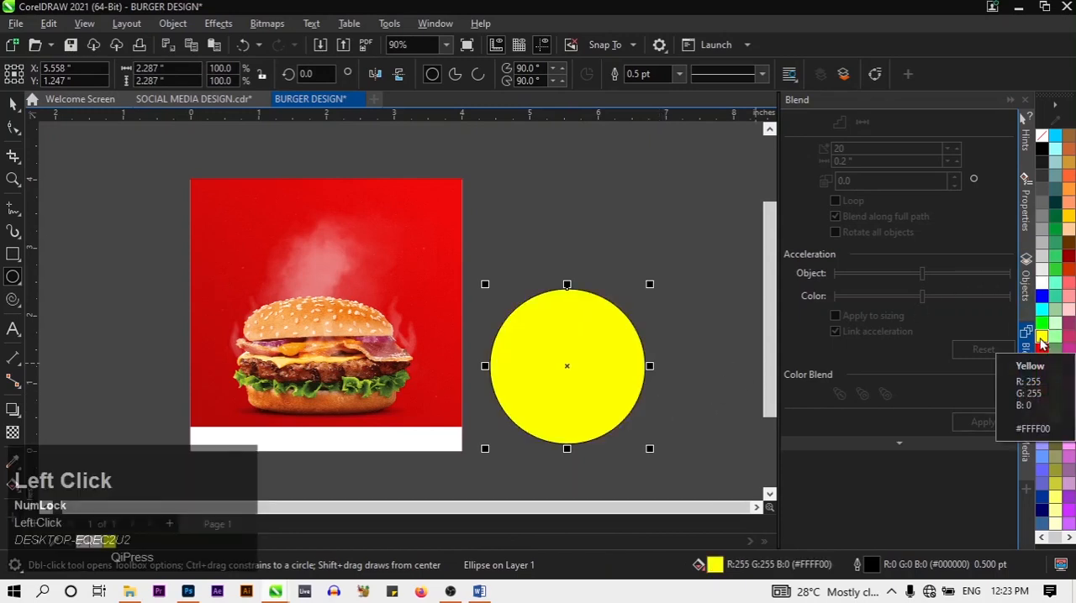
# Set the yellow circle's outline width to None and shrink it proportionally to less than half its size
pyautogui.click(679, 76)
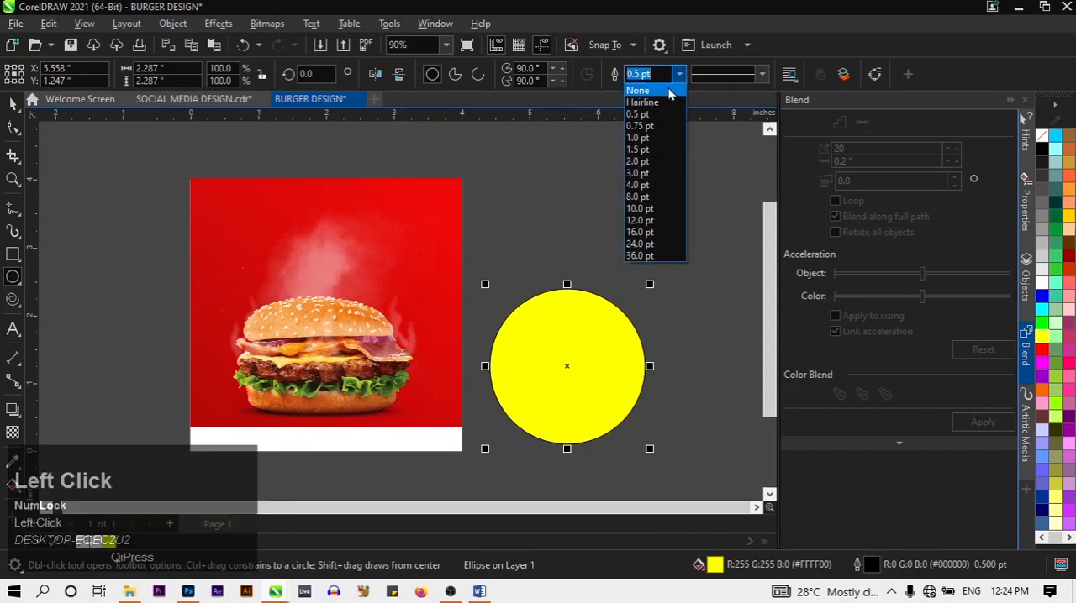
pyautogui.click(670, 92)
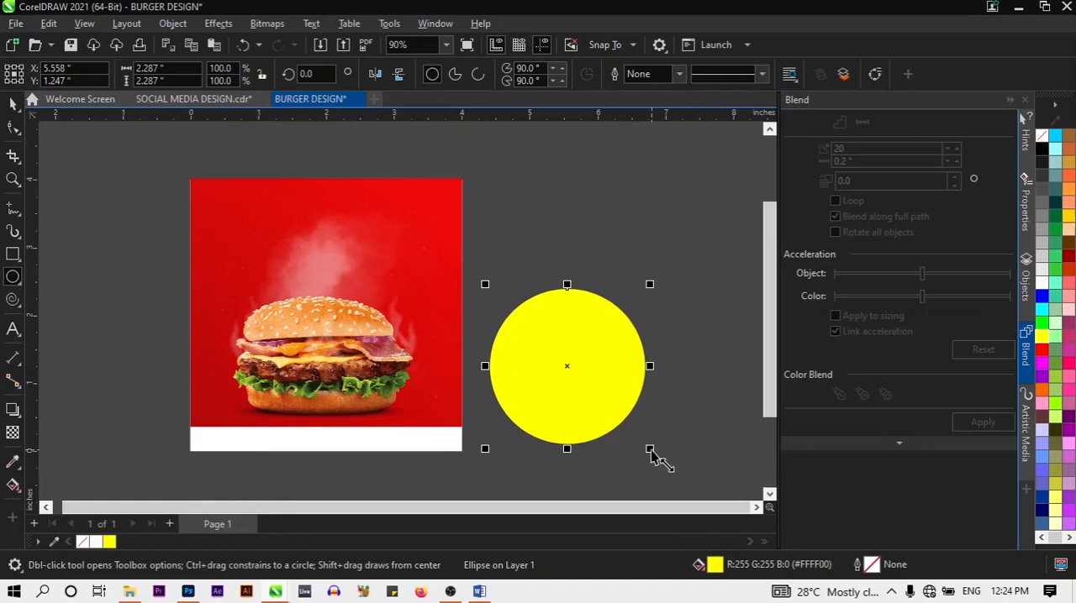
pyautogui.moveTo(650, 449); pyautogui.dragTo(559, 357)
pyautogui.click(653, 434)
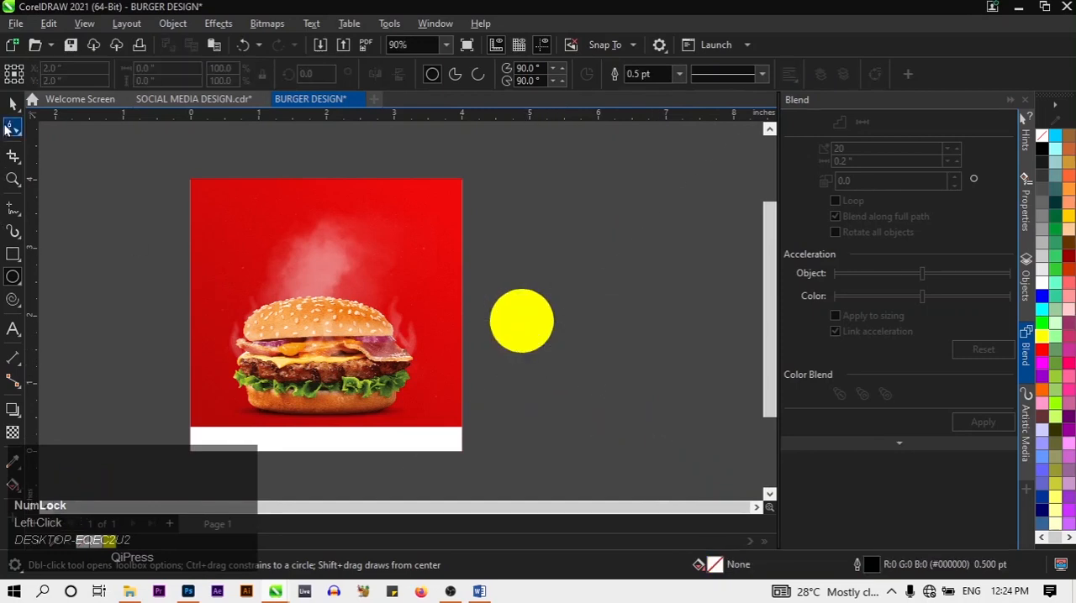
# Place the yellow circle over the burger's right side at about X 2.995, Y 1.444 inches, scaled to about 1.04 inches
pyautogui.click(10, 109)
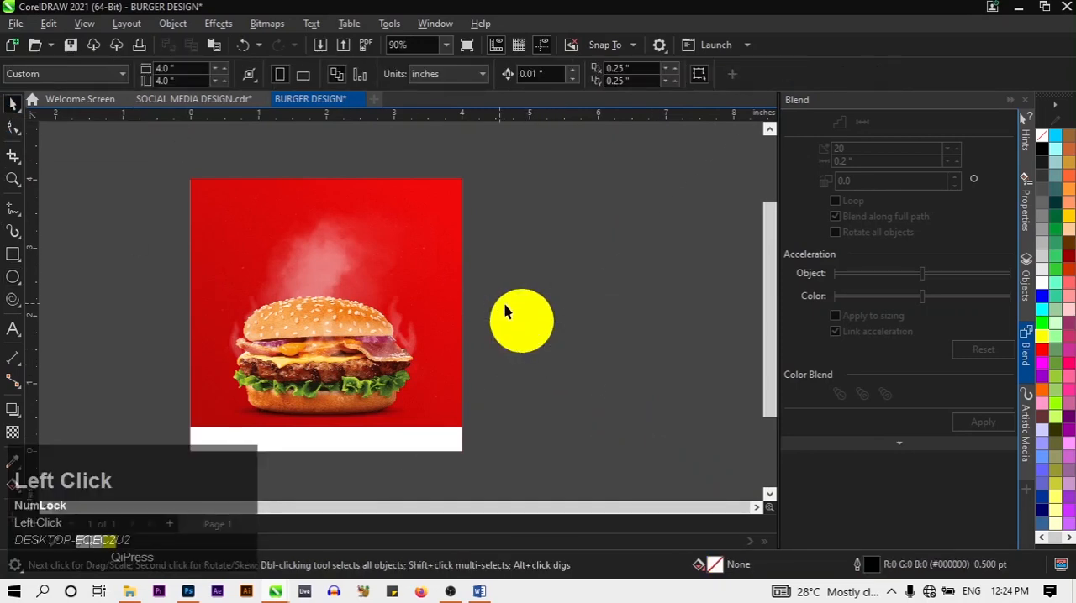
pyautogui.moveTo(520, 325); pyautogui.dragTo(423, 387)
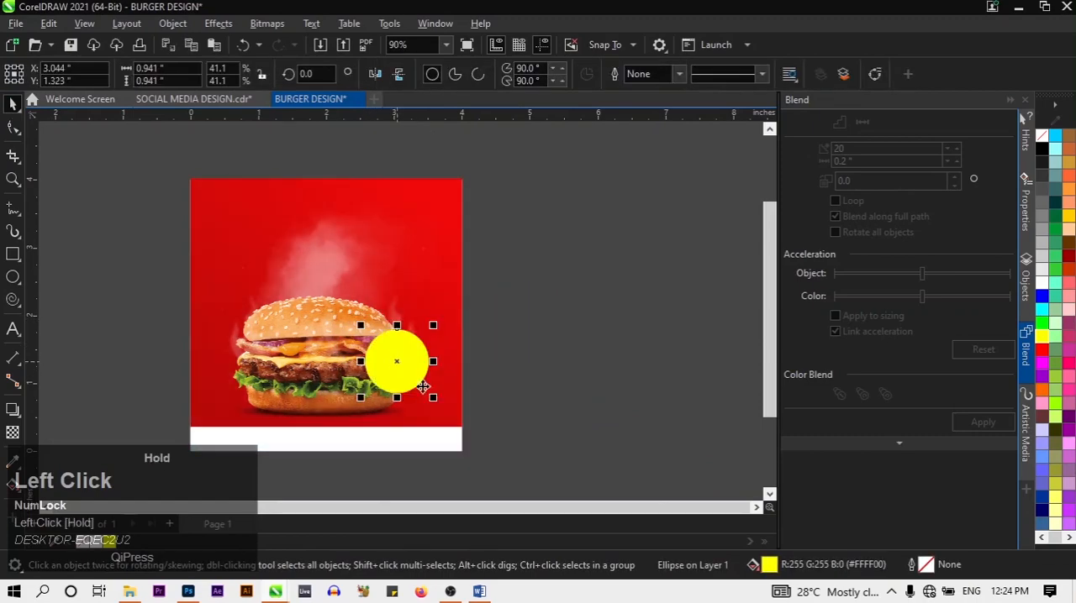
pyautogui.click(543, 442)
pyautogui.scroll(2, 400, 388)
pyautogui.scroll(1, 398, 382)
pyautogui.moveTo(401, 377)
pyautogui.mouseDown()
pyautogui.moveTo(393, 366)
pyautogui.moveTo(403, 375)
pyautogui.moveTo(410, 360)
pyautogui.mouseUp()
pyautogui.press('Left')
pyautogui.press('Left')
pyautogui.press('Left')
pyautogui.press('Left')
pyautogui.press('Left')
pyautogui.press('Left')
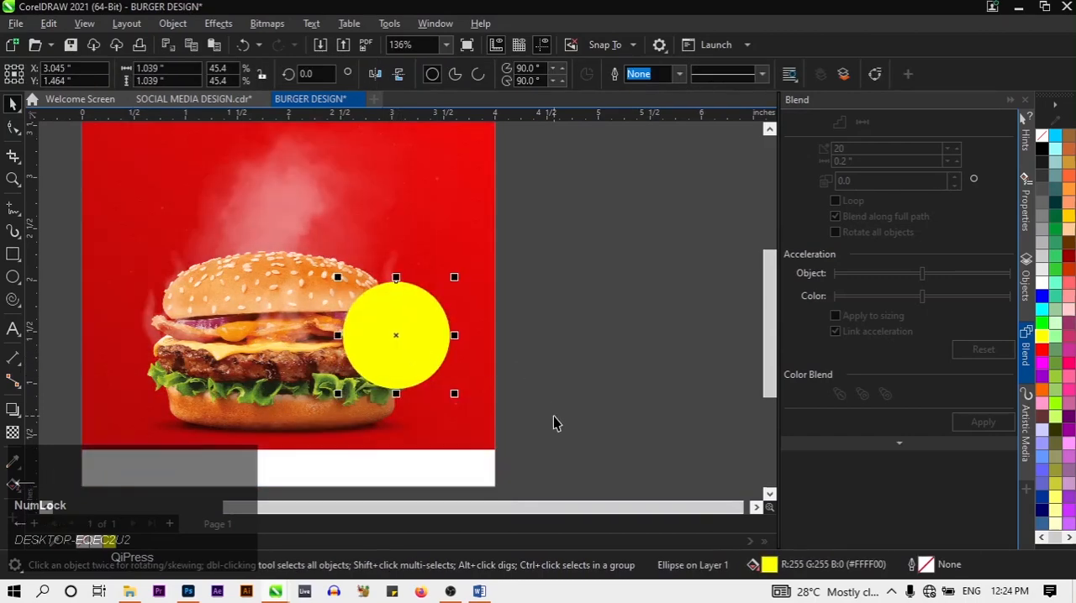
pyautogui.press('Down')
pyautogui.press('Down')
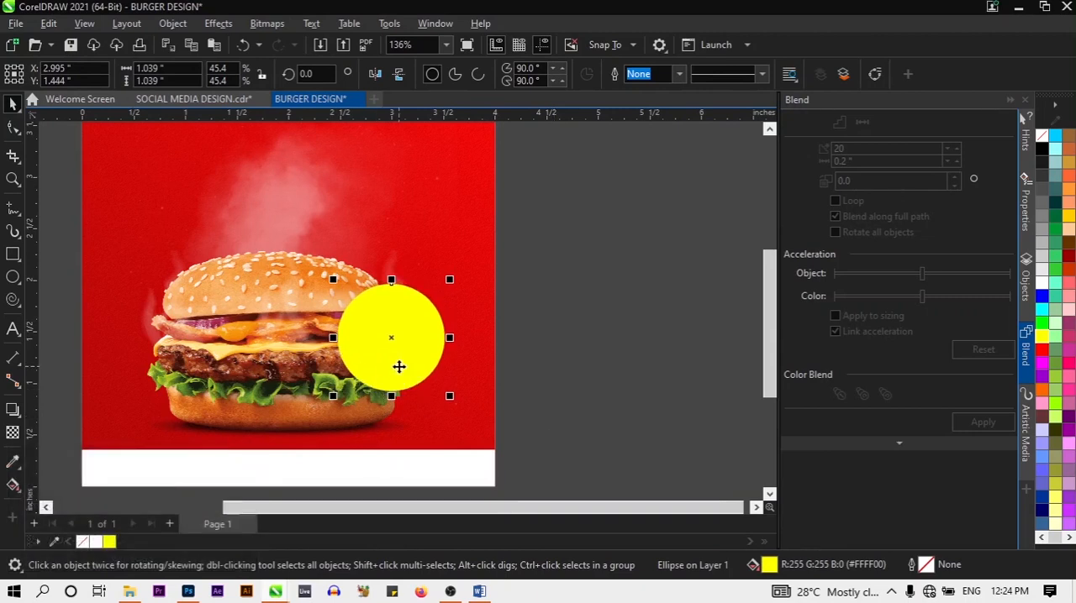
# Duplicate the yellow circle and give the copy a 1.0 pt outline
pyautogui.press('ctrl')
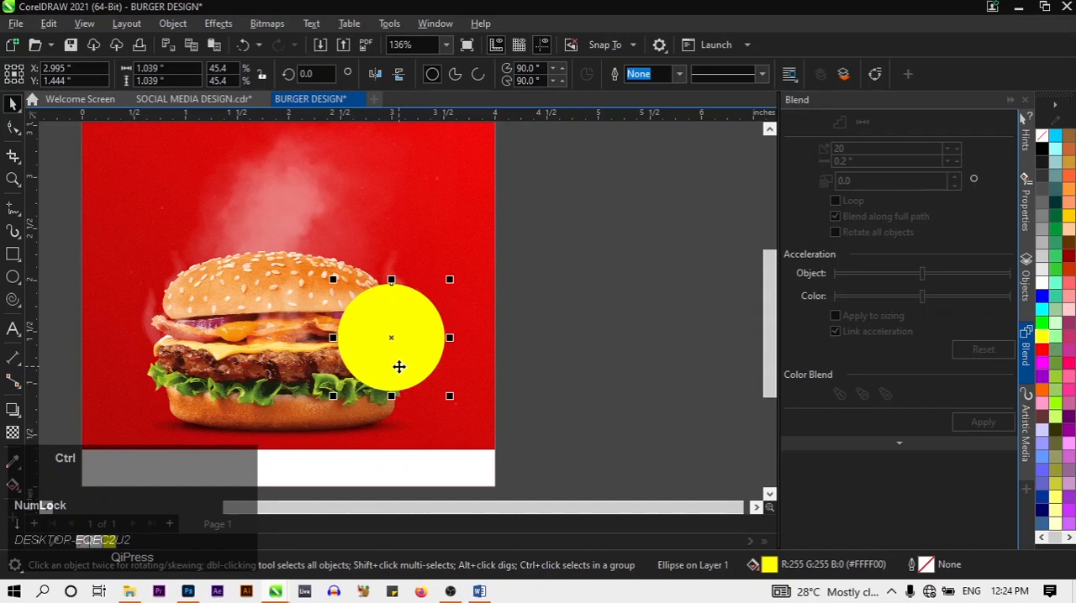
pyautogui.hotkey('ctrl', 'd')
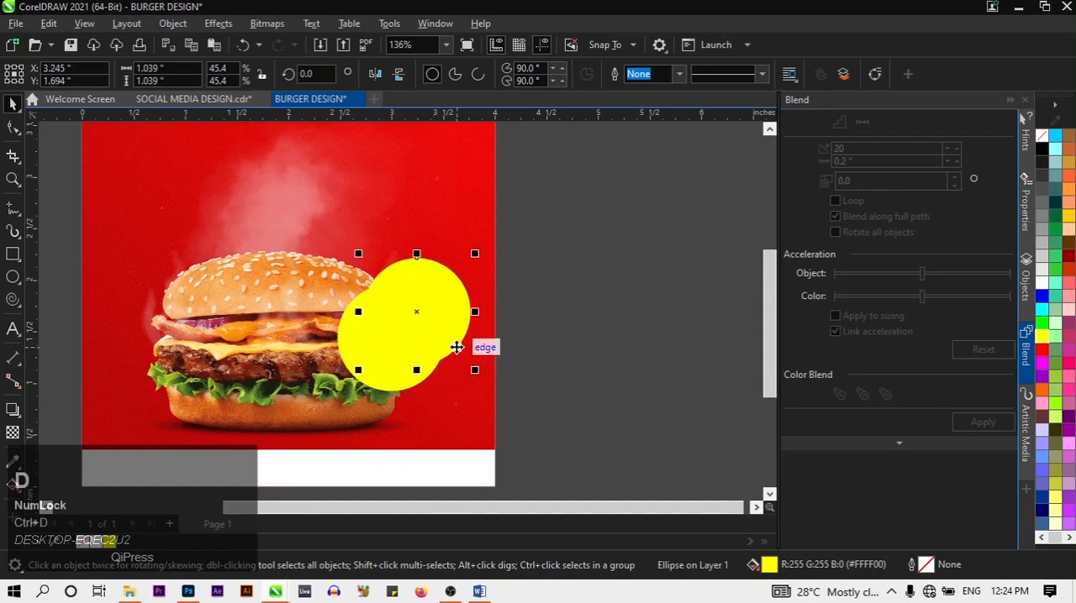
pyautogui.click(677, 75)
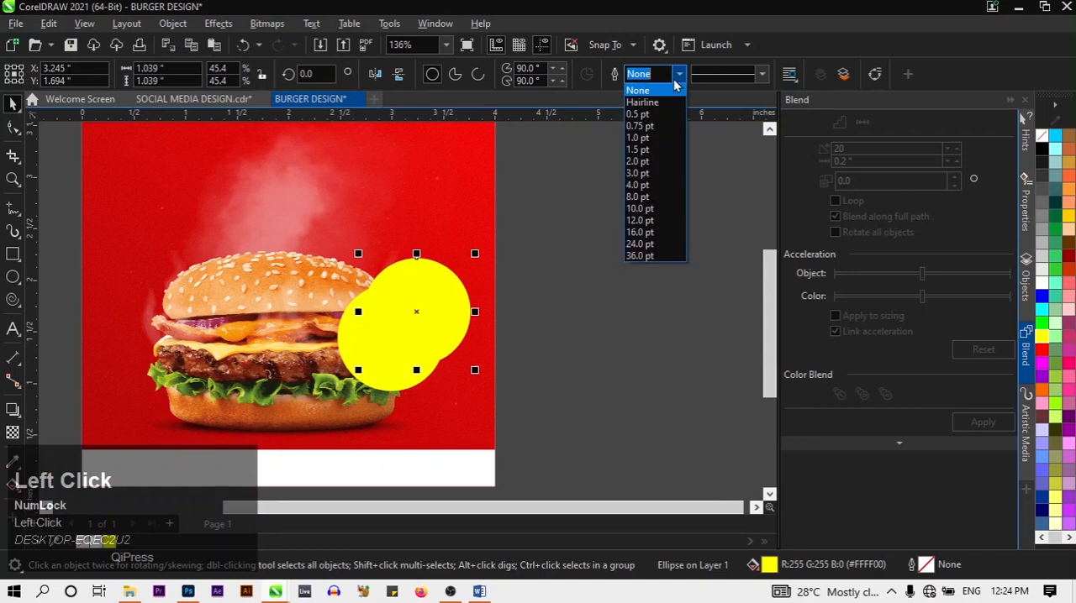
pyautogui.click(653, 137)
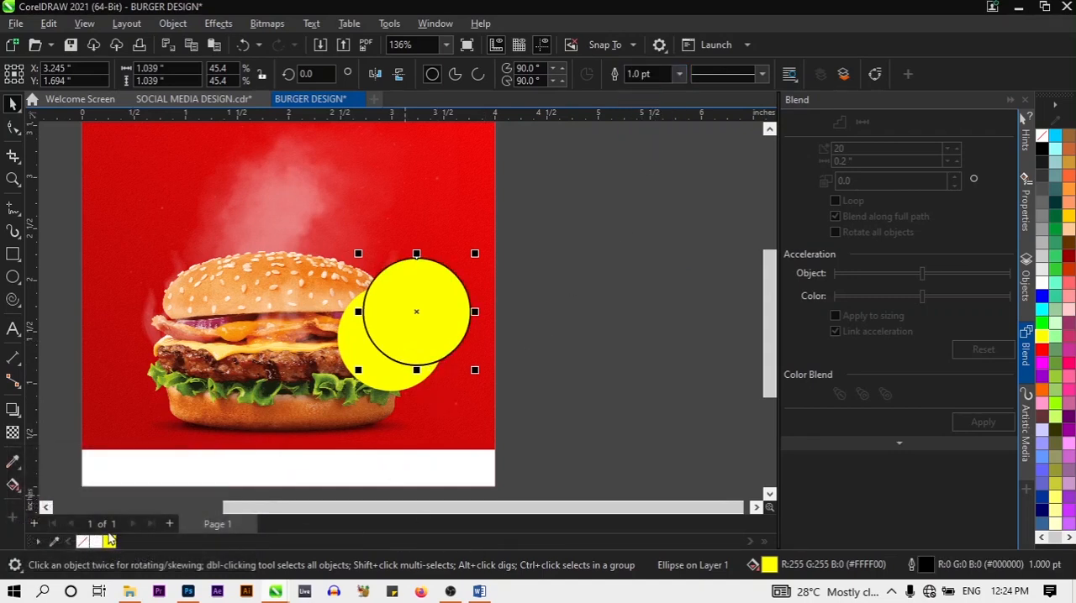
# Remove the duplicate circle's fill and set its outline colour to yellow
pyautogui.click(85, 546)
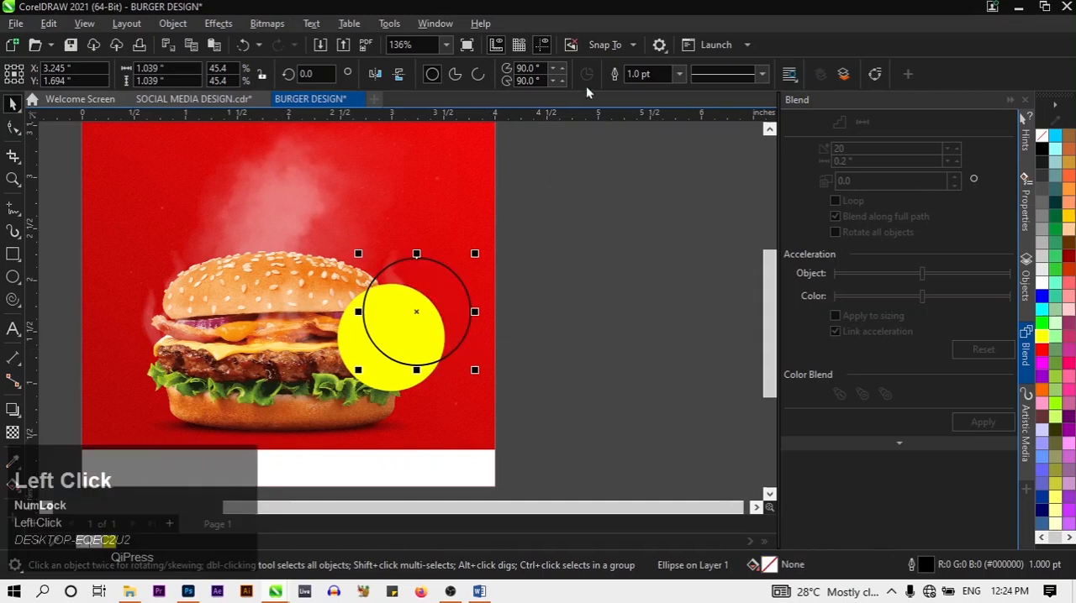
pyautogui.rightClick(110, 543)
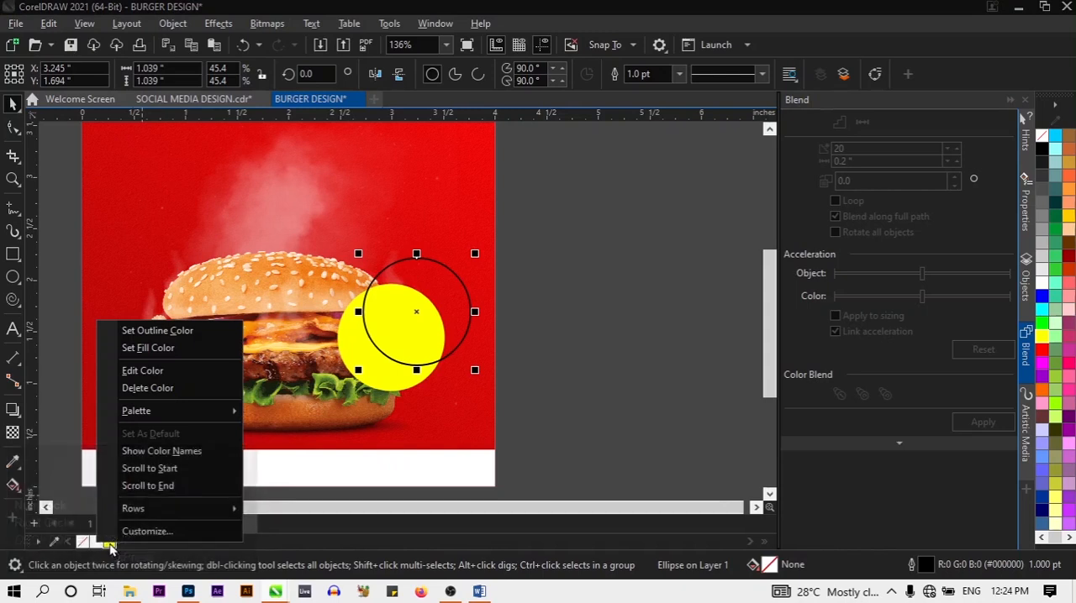
pyautogui.click(173, 334)
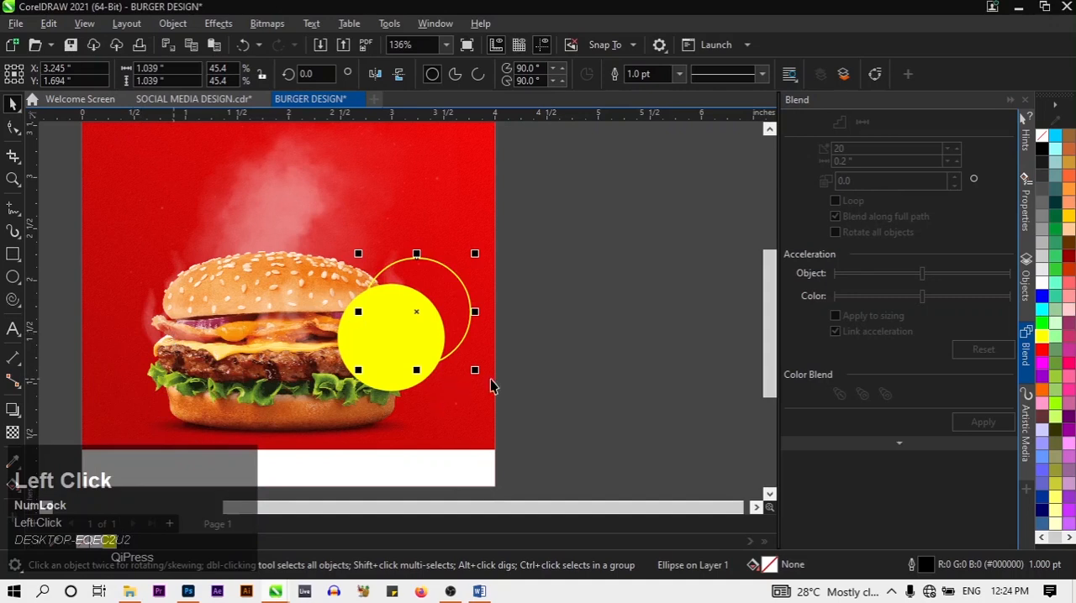
# Enlarge the yellow outline ring to about 1.1 inches in diameter
pyautogui.click(481, 333)
pyautogui.click(471, 293)
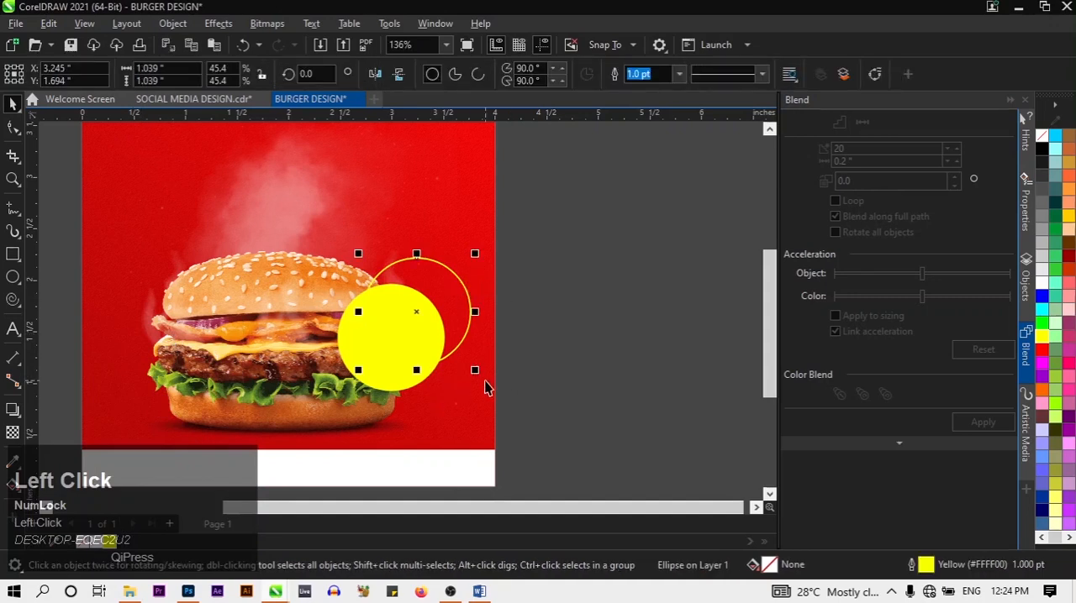
pyautogui.moveTo(478, 373); pyautogui.dragTo(488, 380)
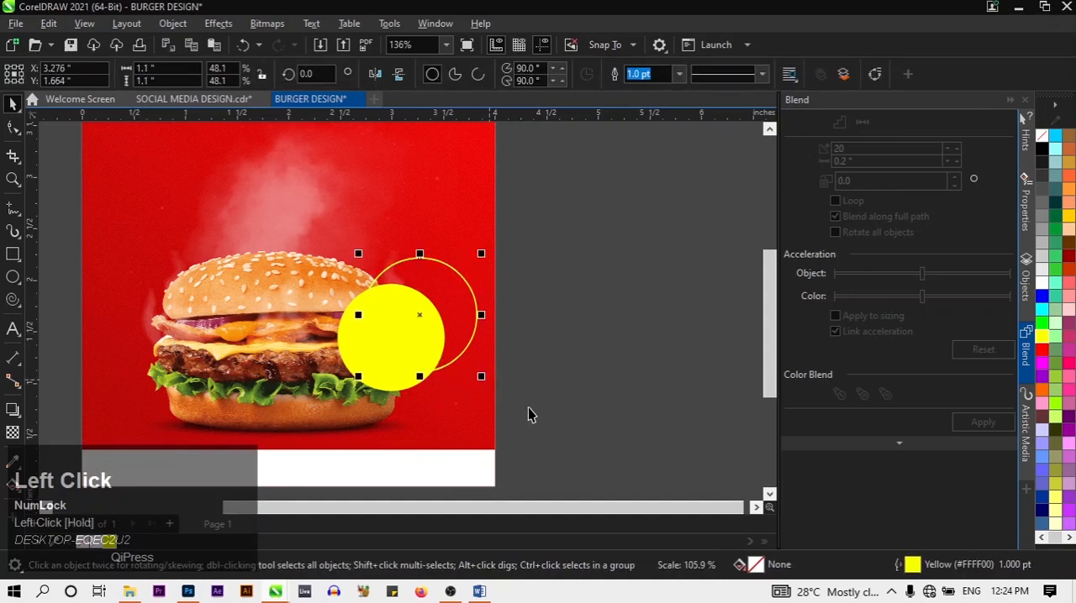
pyautogui.click(528, 408)
# Centre the yellow ring around the filled circle at about X 2.998 and Y 1.442 inches
pyautogui.moveTo(447, 274); pyautogui.dragTo(414, 285)
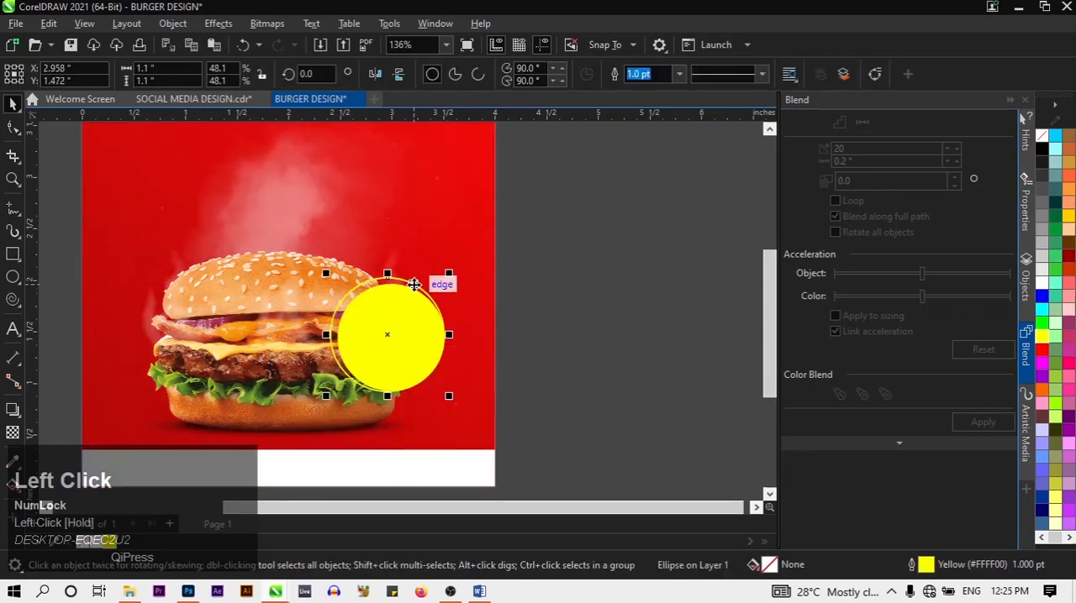
pyautogui.press('Down')
pyautogui.press('Right')
pyautogui.press('Right')
pyautogui.press('Right')
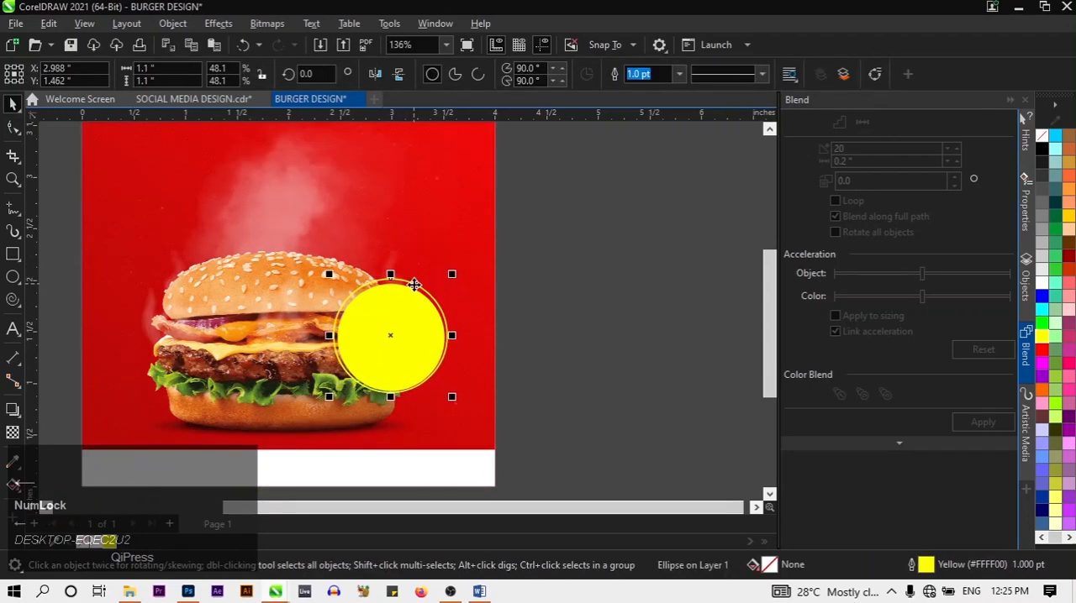
pyautogui.press('Down')
pyautogui.press('Right')
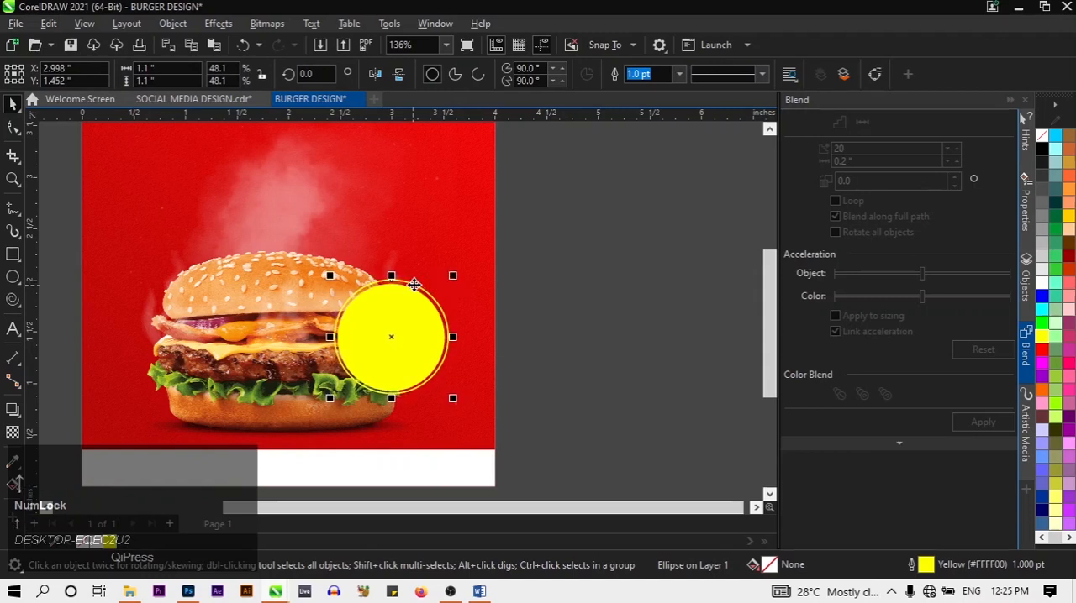
pyautogui.press('Down')
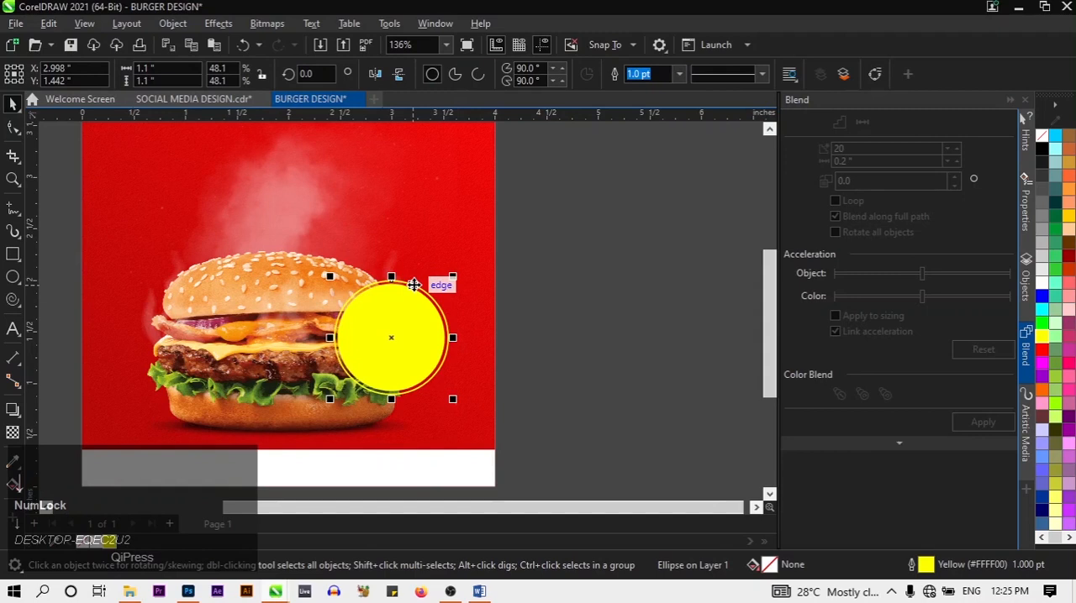
pyautogui.click(572, 384)
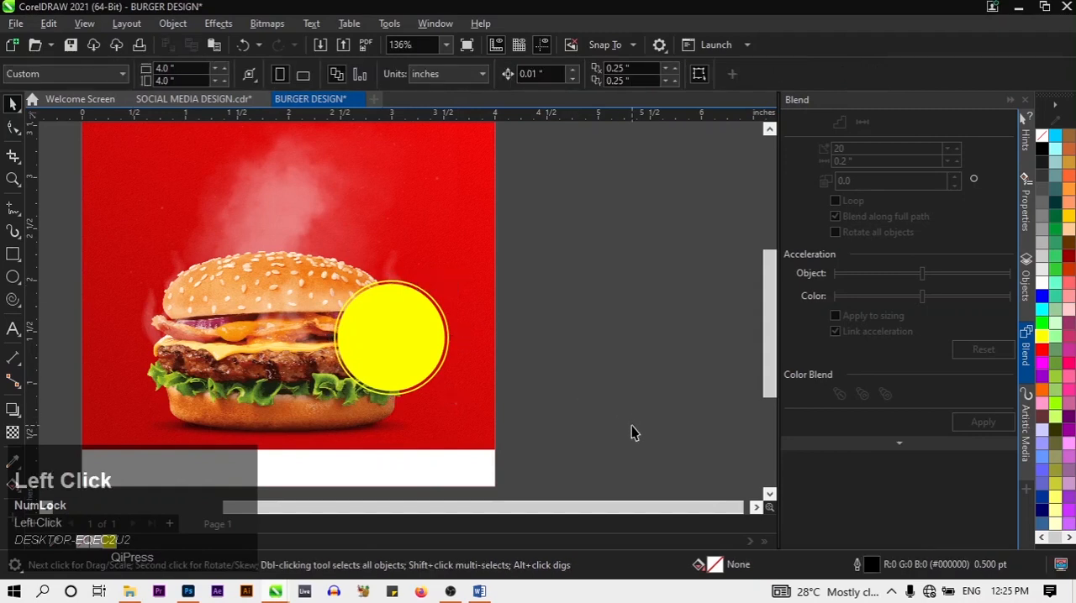
# Group the filled yellow circle with its outline ring
pyautogui.moveTo(691, 468); pyautogui.dragTo(284, 240)
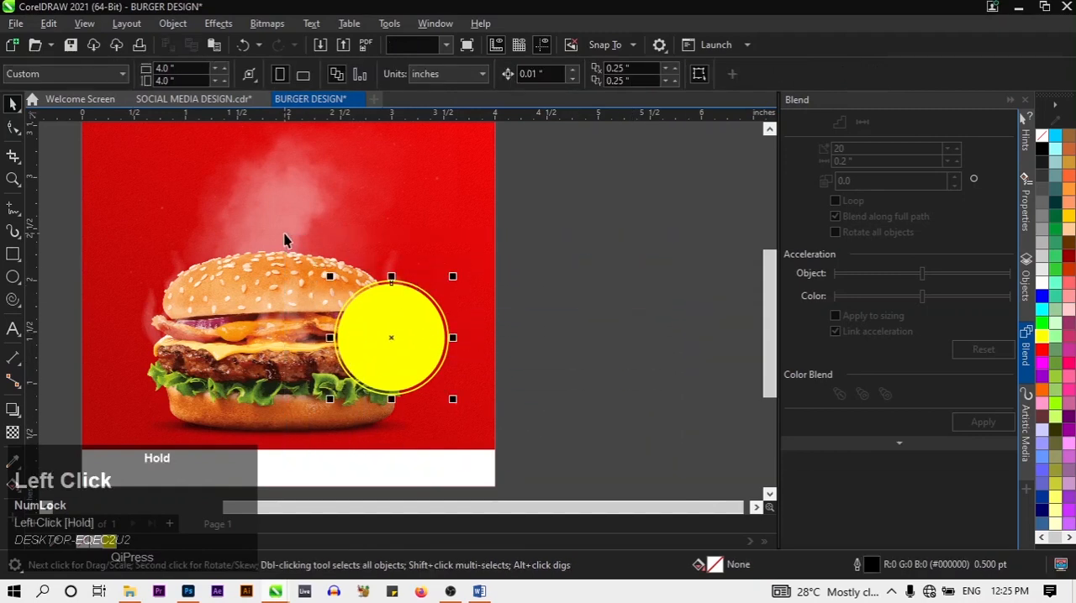
pyautogui.hotkey('ctrl', 'g')
pyautogui.click(583, 395)
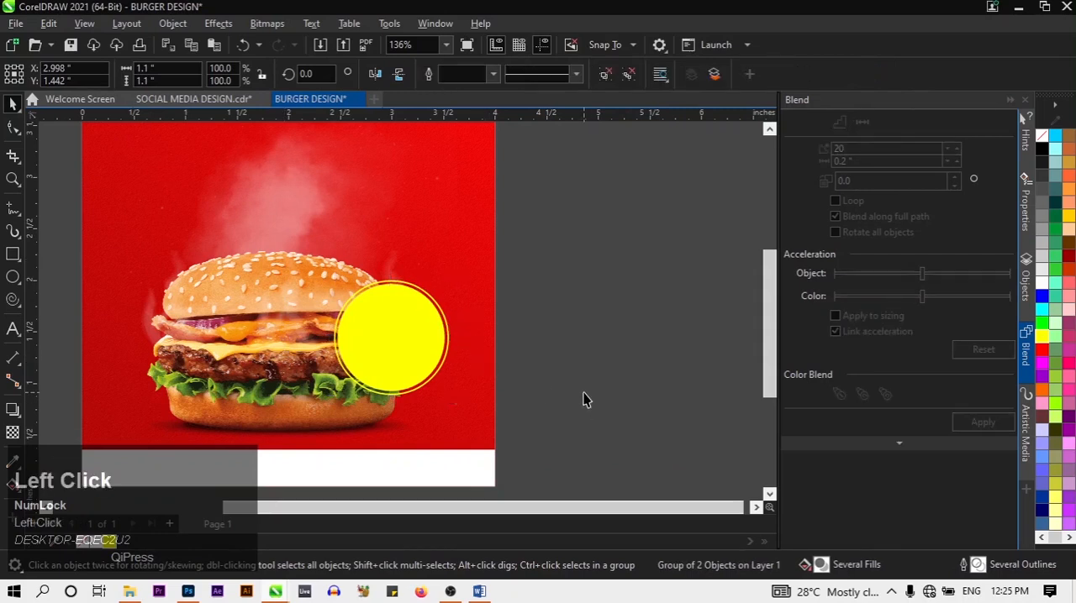
pyautogui.click(427, 347)
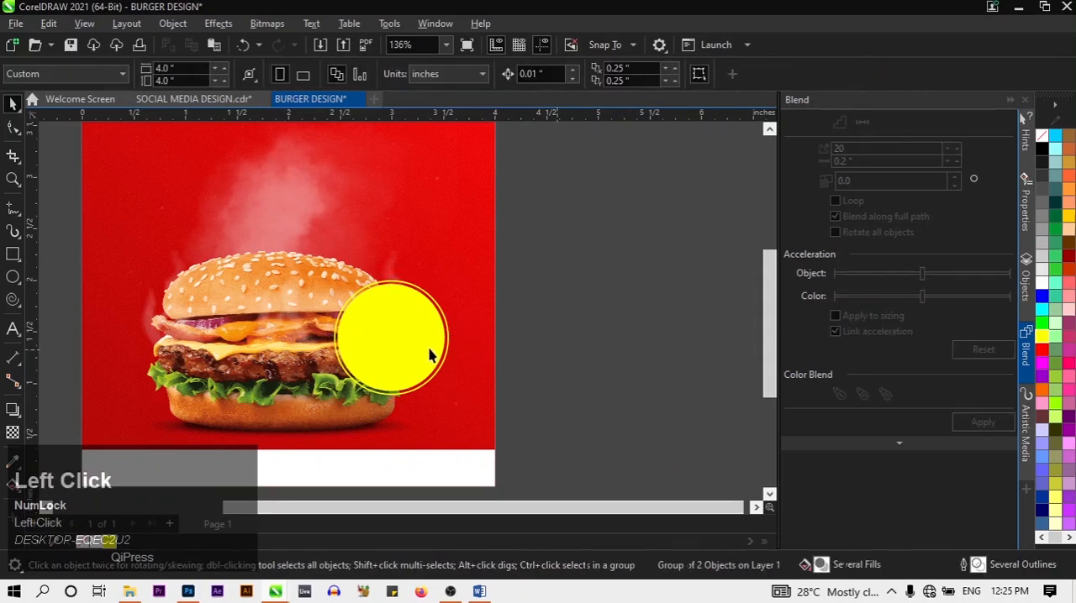
pyautogui.moveTo(432, 353); pyautogui.dragTo(493, 327)
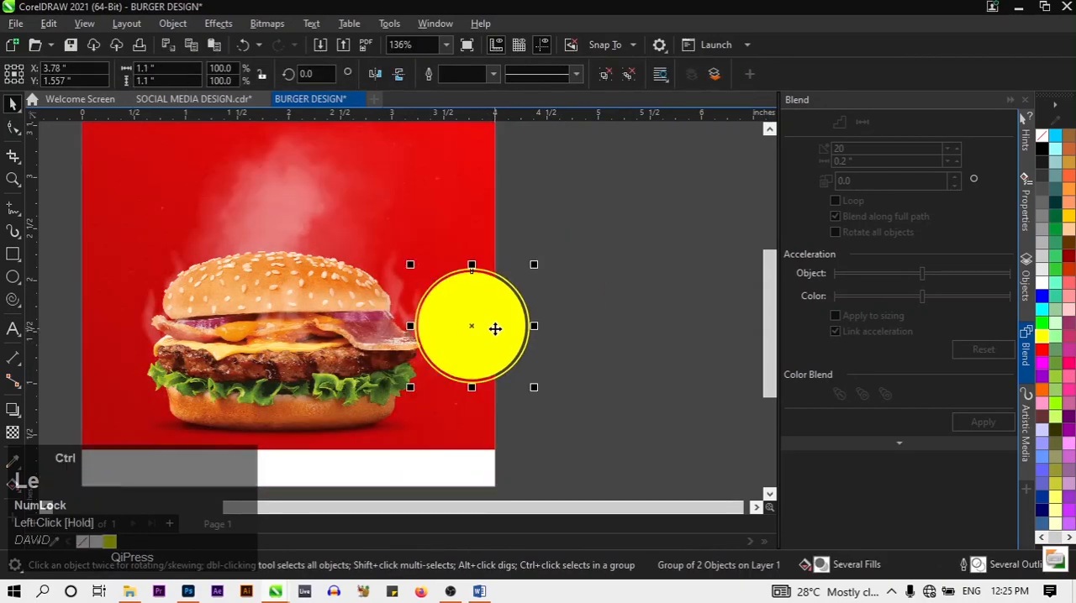
pyautogui.hotkey('ctrl', 'z')
pyautogui.moveTo(565, 317); pyautogui.dragTo(499, 320)
pyautogui.hotkey('ctrl', 'z')
pyautogui.hotkey('ctrl', 'z')
pyautogui.click(570, 358)
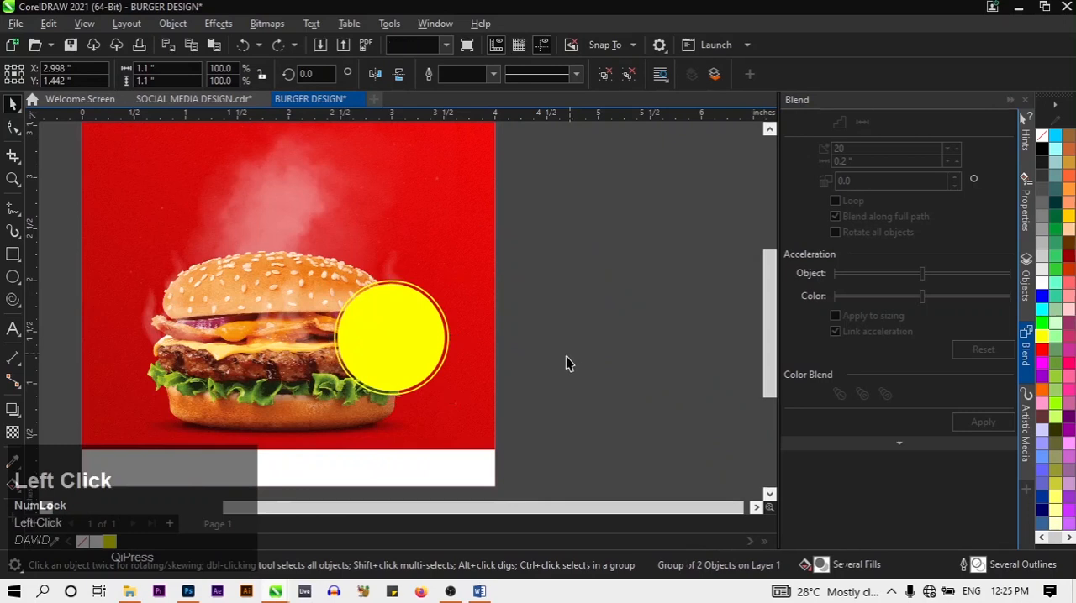
# Apply the Small Glow shadow preset to the grouped yellow badge
pyautogui.click(434, 351)
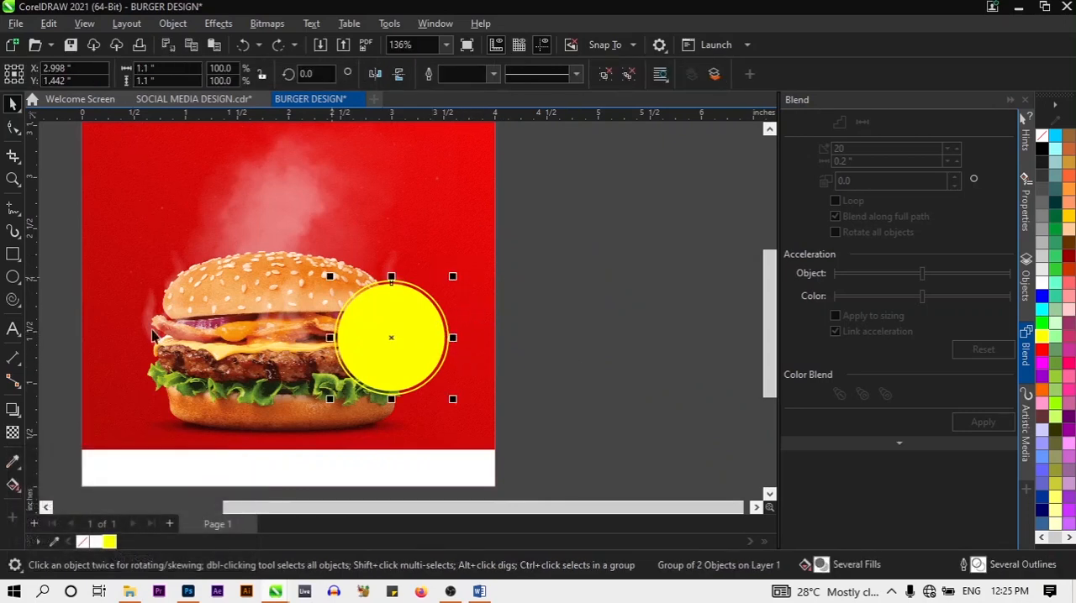
pyautogui.click(13, 411)
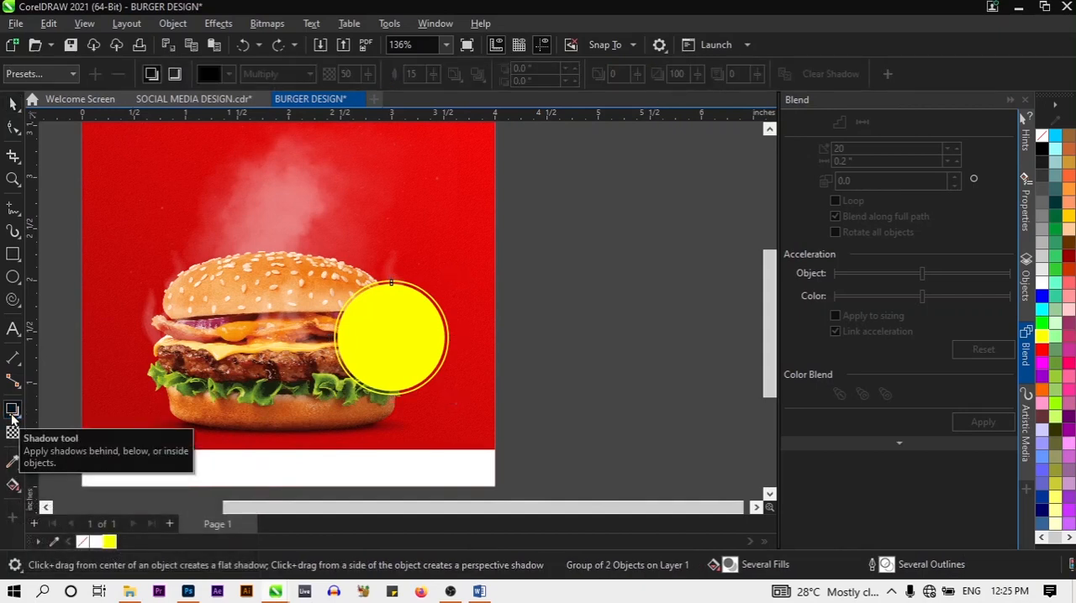
pyautogui.click(54, 74)
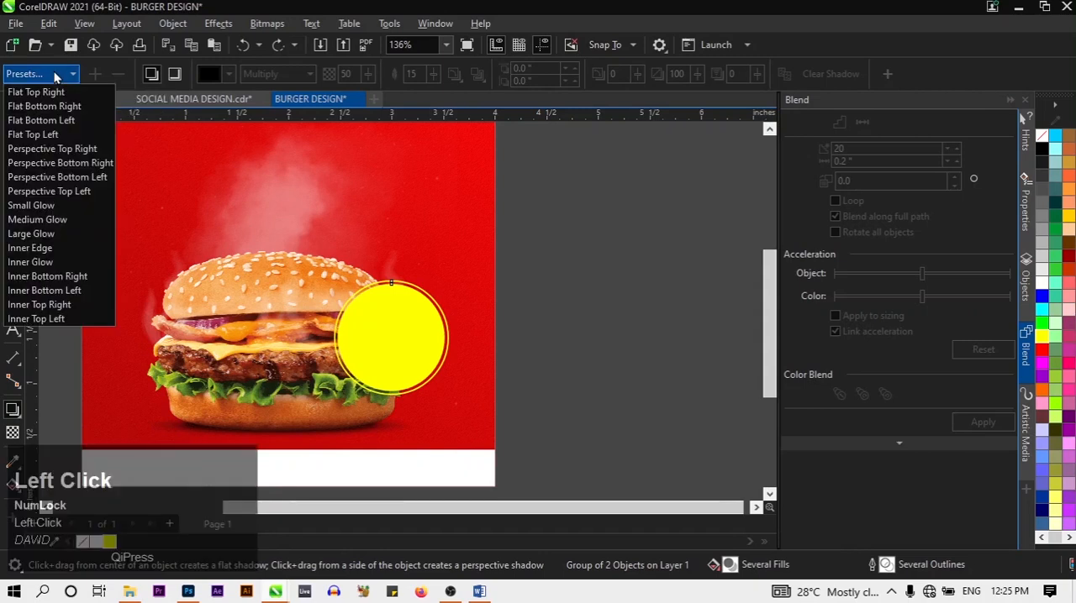
pyautogui.click(53, 205)
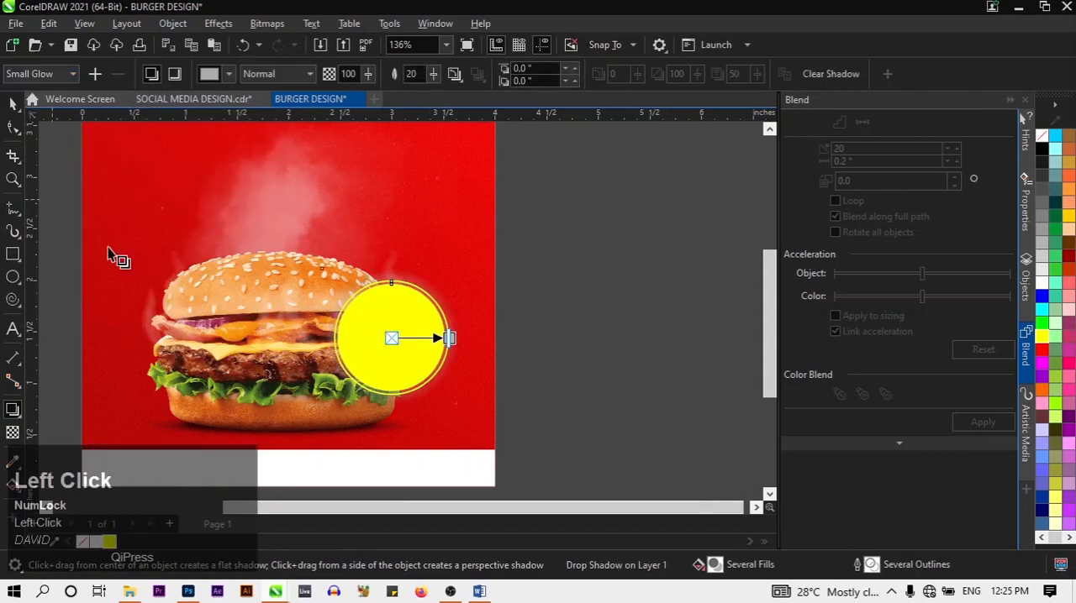
pyautogui.scroll(2, 389, 344)
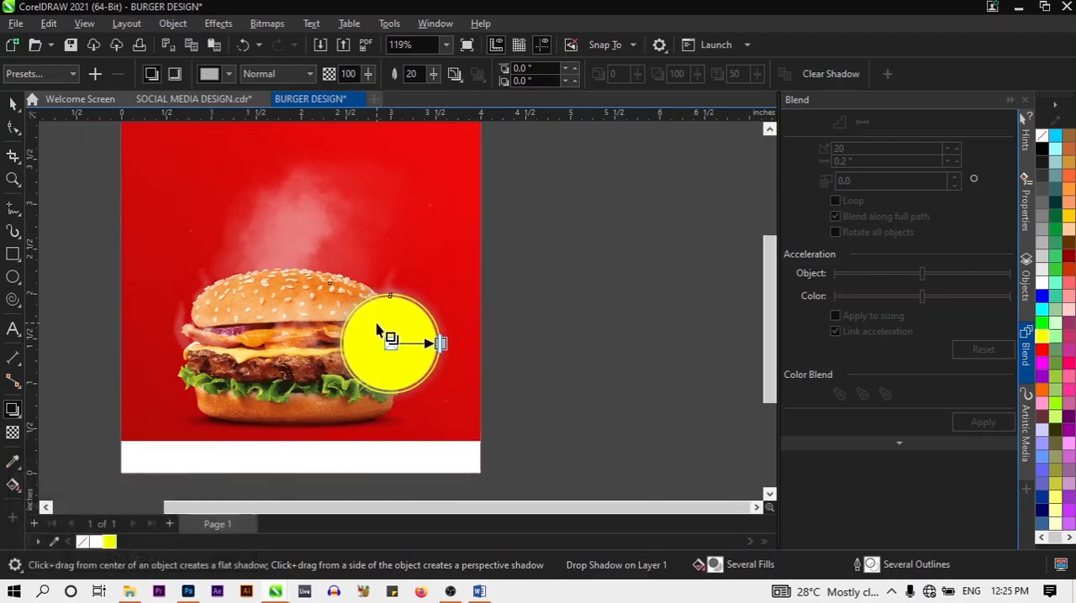
# Change the yellow badge's shadow colour to black from the CMYK palette
pyautogui.scroll(2, 378, 332)
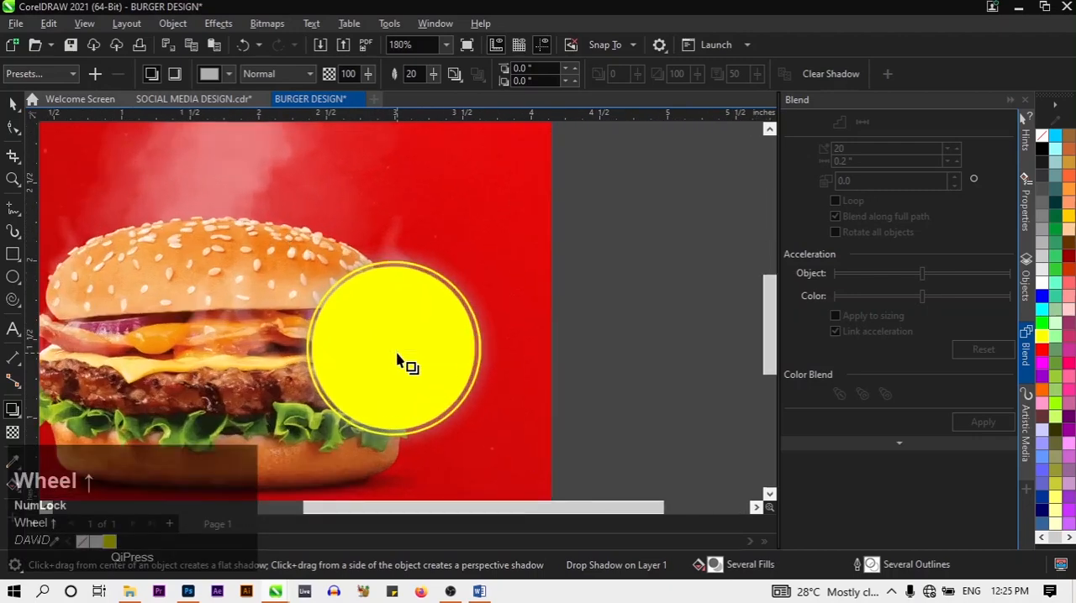
pyautogui.scroll(-4, 399, 357)
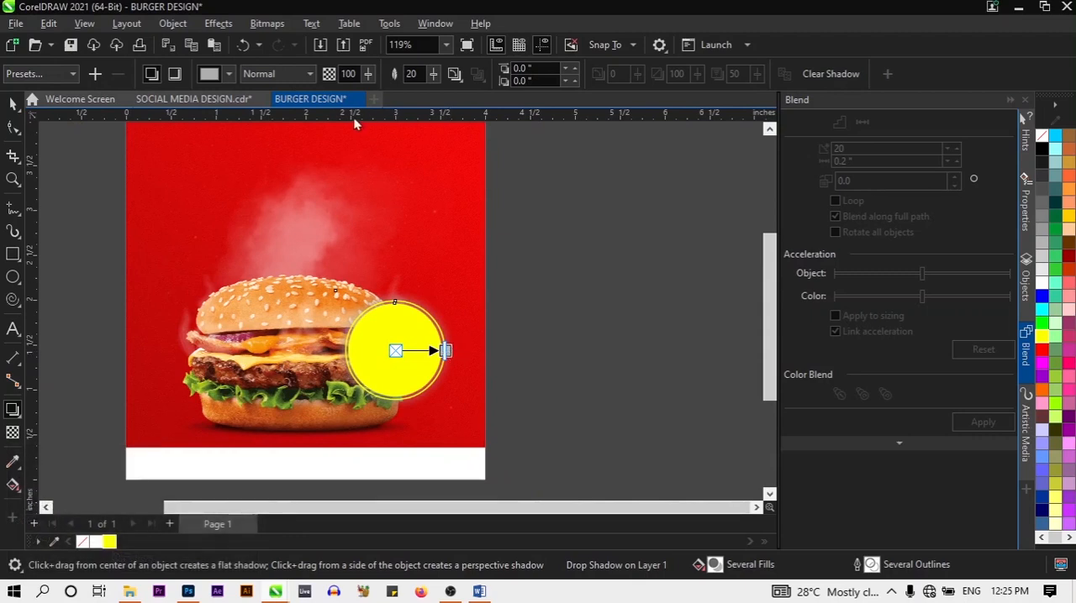
pyautogui.click(228, 74)
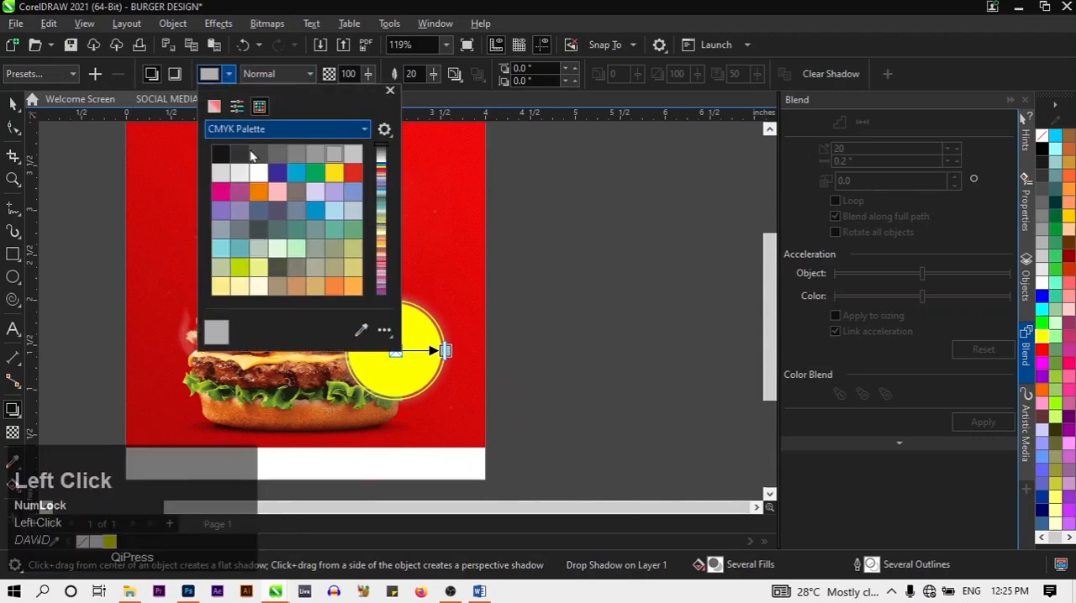
pyautogui.click(222, 154)
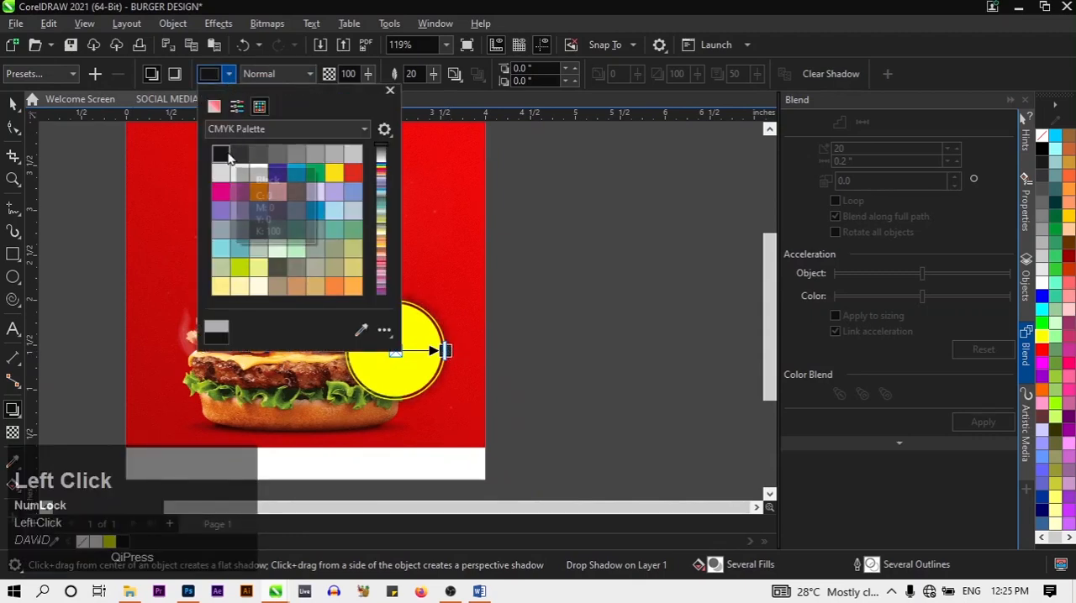
pyautogui.click(14, 106)
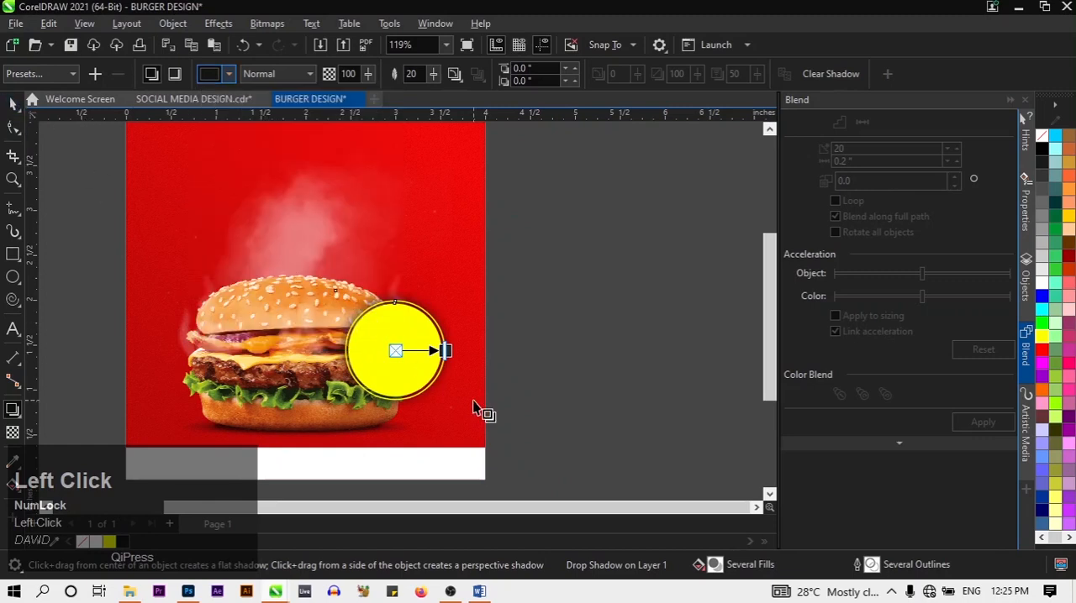
pyautogui.click(472, 400)
pyautogui.scroll(-1, 521, 366)
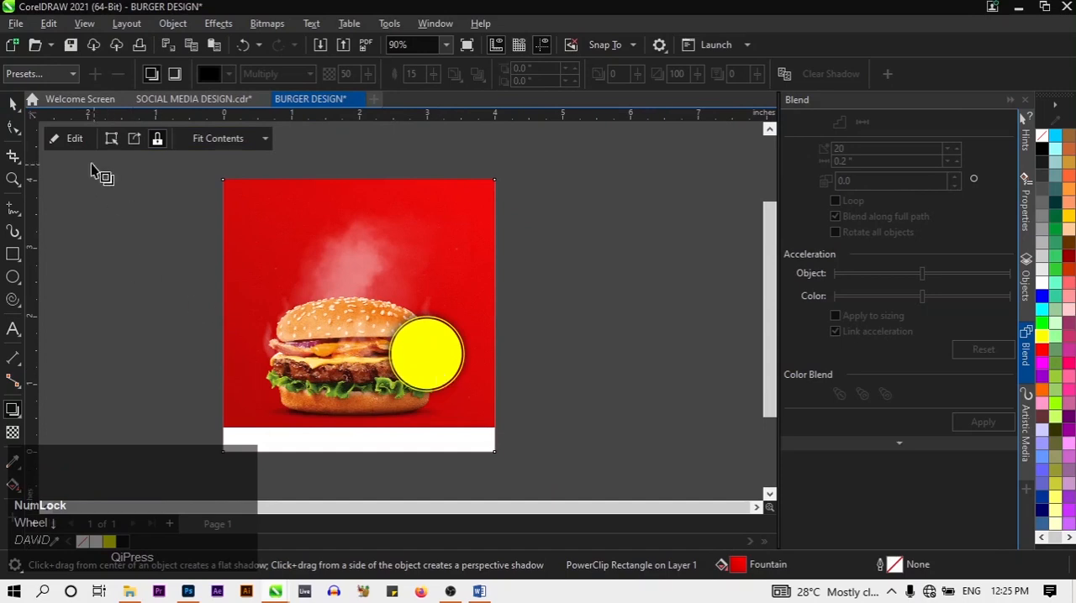
# Set the shadow opacity of the grouped yellow badge to 50
pyautogui.click(13, 104)
pyautogui.click(438, 348)
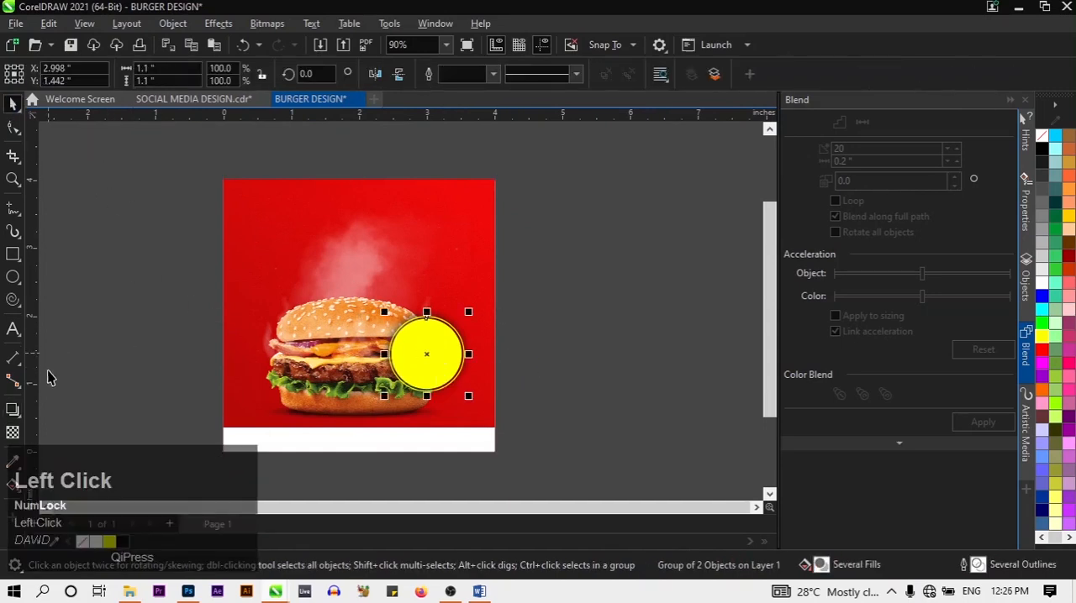
pyautogui.click(13, 409)
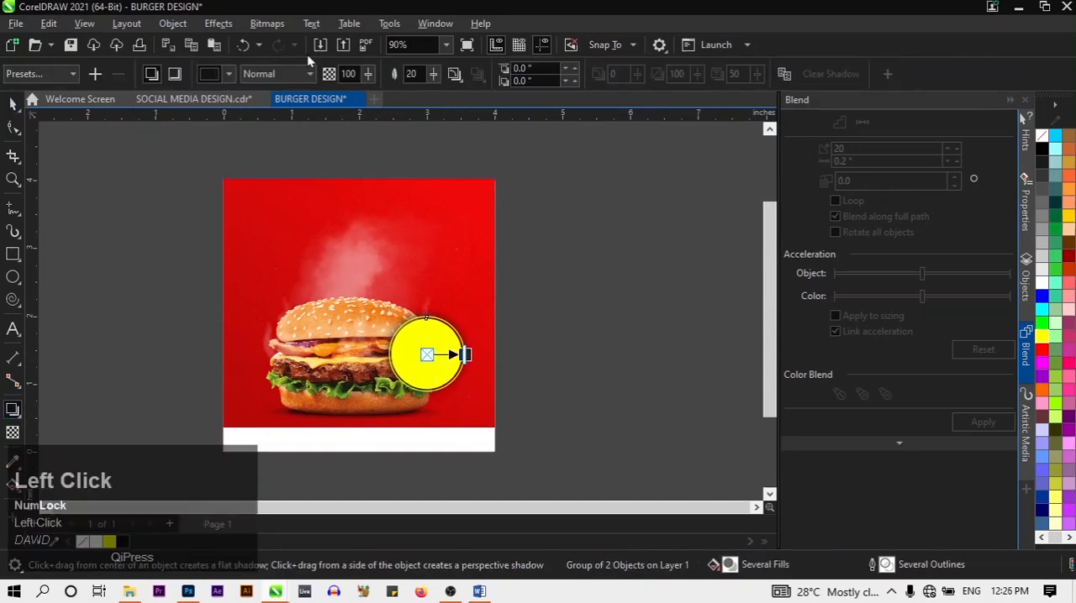
pyautogui.click(357, 74)
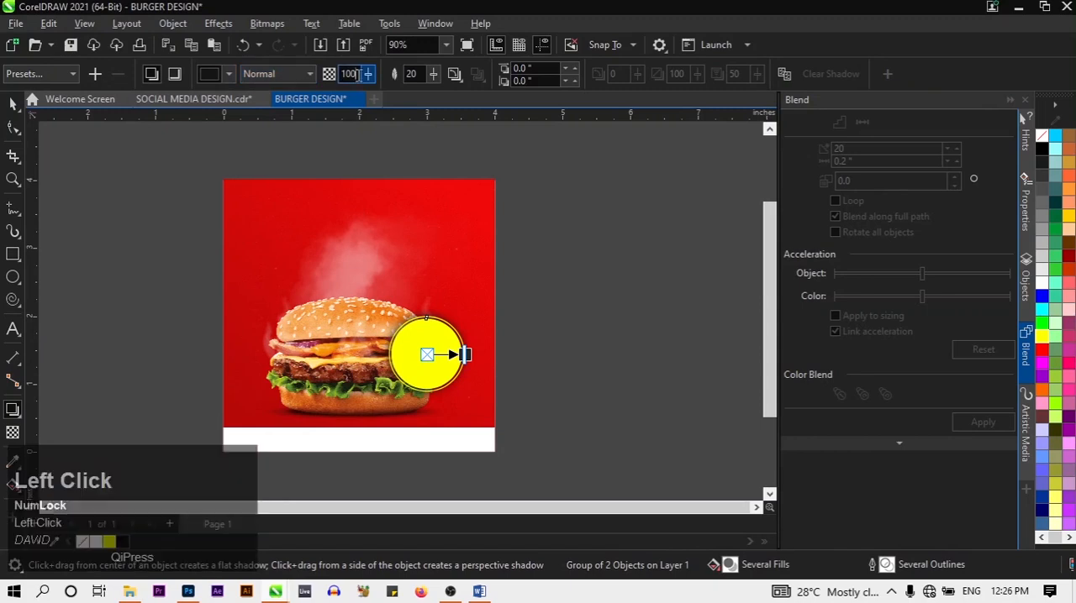
pyautogui.press('BackSpace')
pyautogui.press('BackSpace')
pyautogui.press('BackSpace')
pyautogui.write('50')
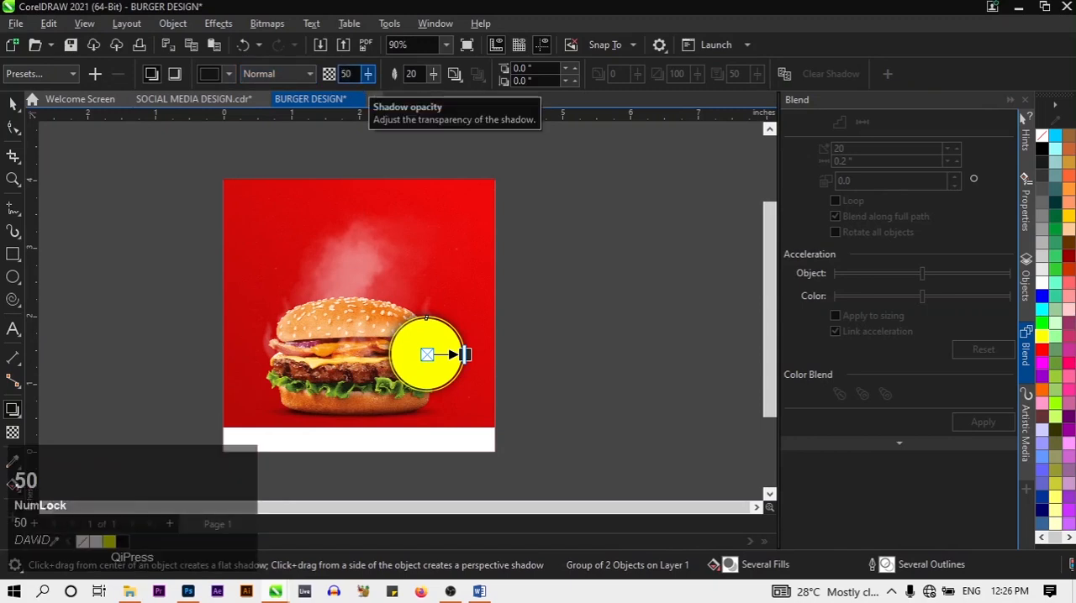
pyautogui.press('Return')
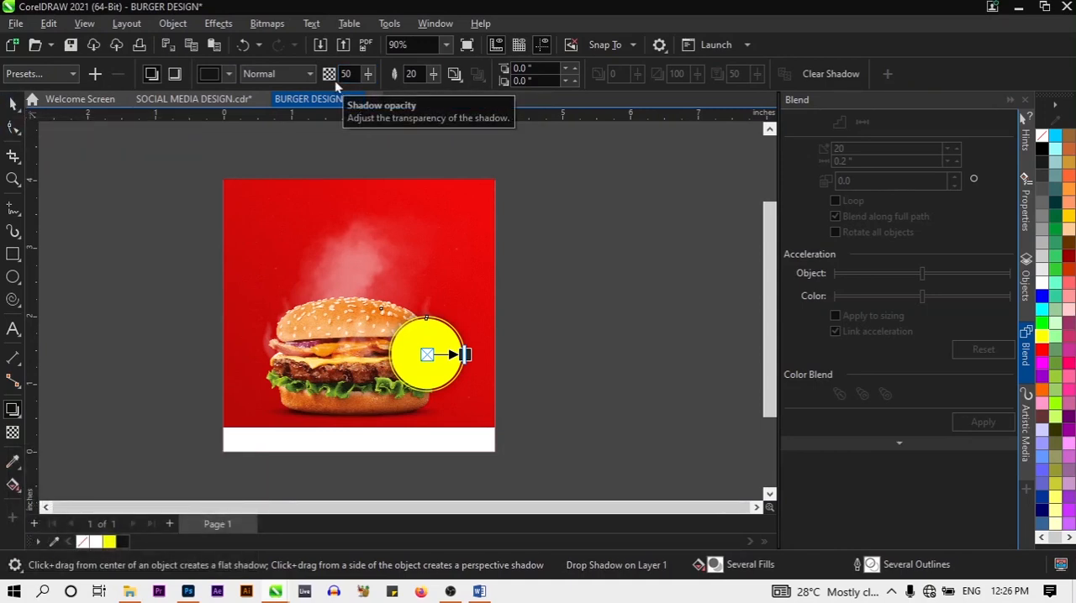
pyautogui.click(12, 103)
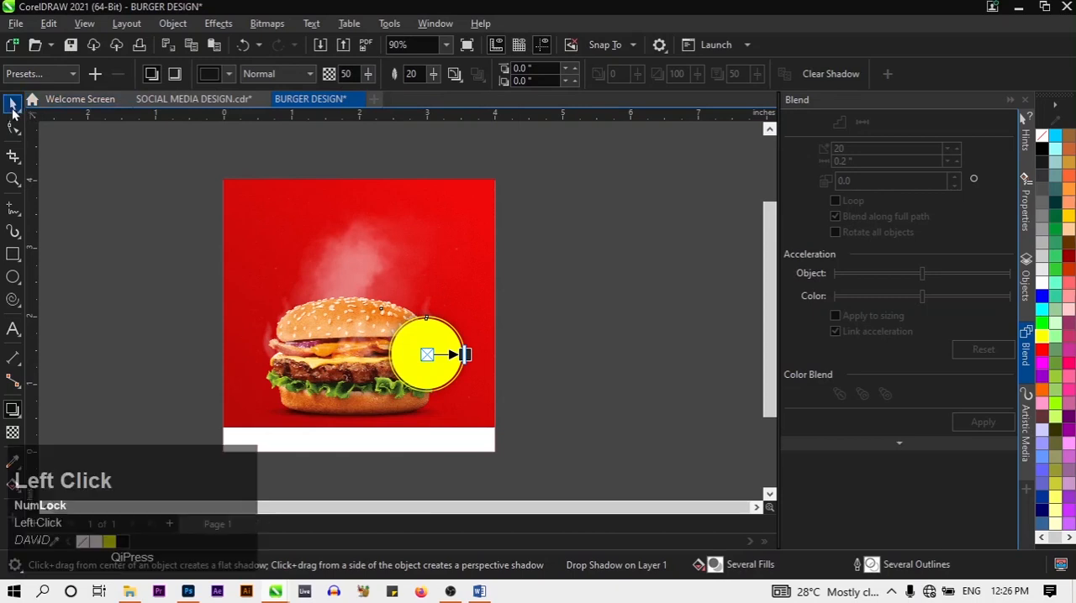
pyautogui.click(623, 333)
# Compare the burger layout with the finished design in the SOCIAL MEDIA DESIGN.cdr document
pyautogui.scroll(1, 475, 343)
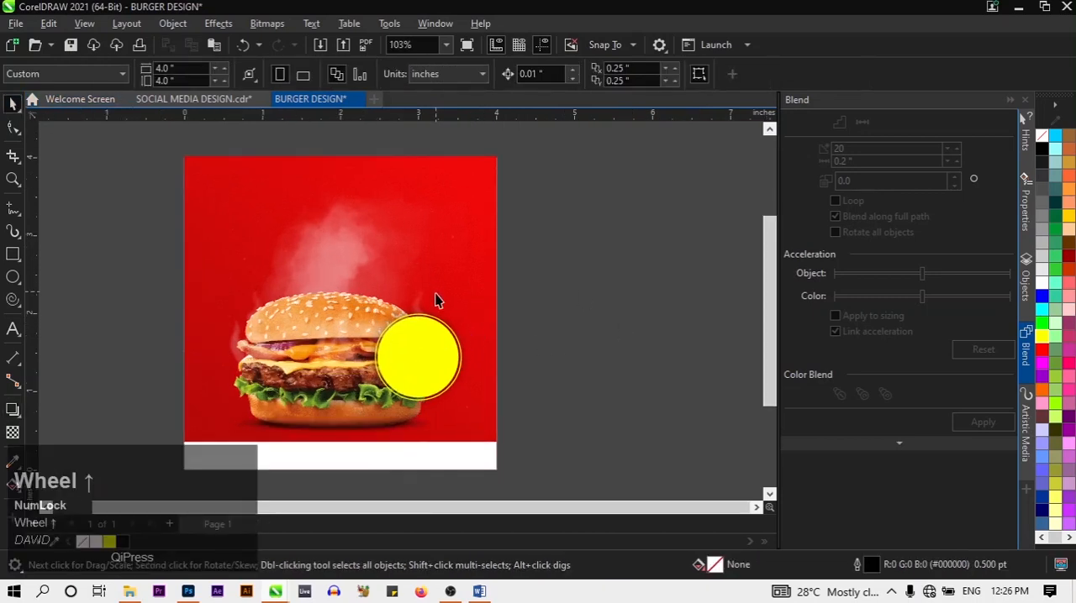
pyautogui.scroll(-1, 435, 300)
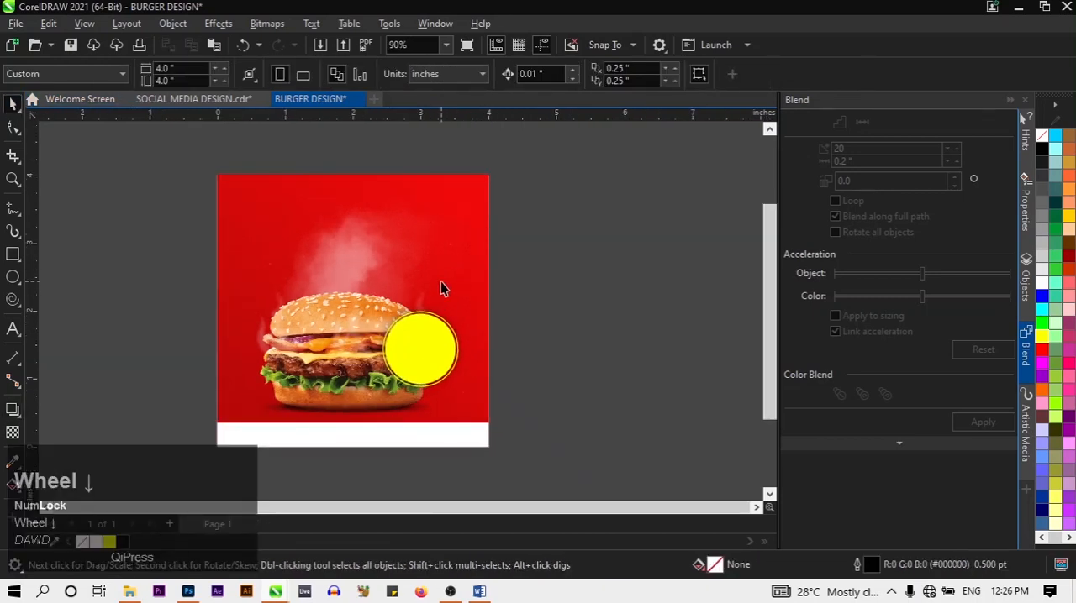
pyautogui.scroll(1, 440, 282)
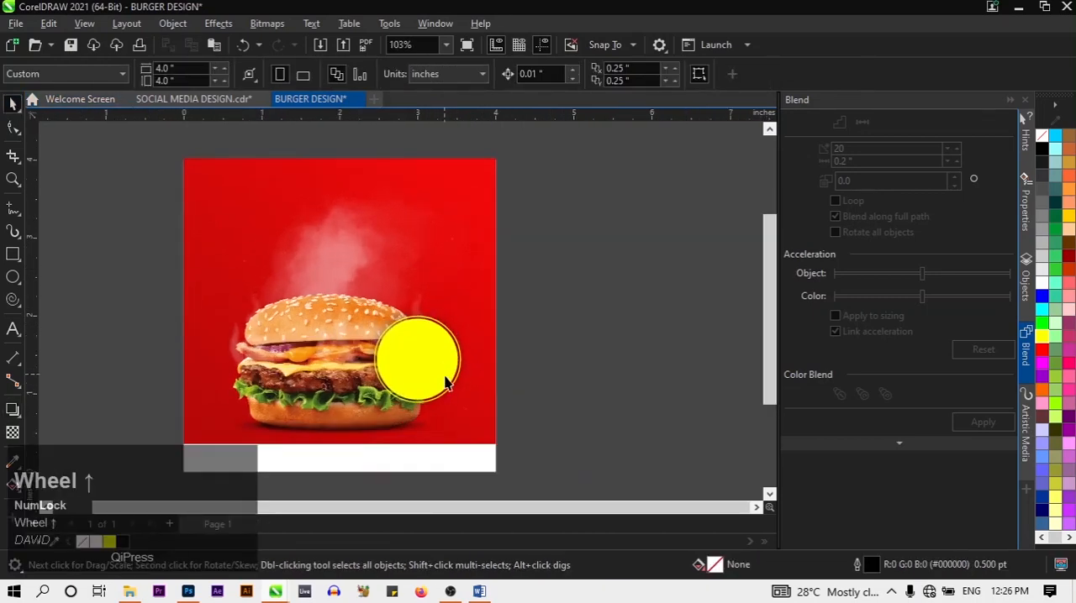
pyautogui.click(208, 99)
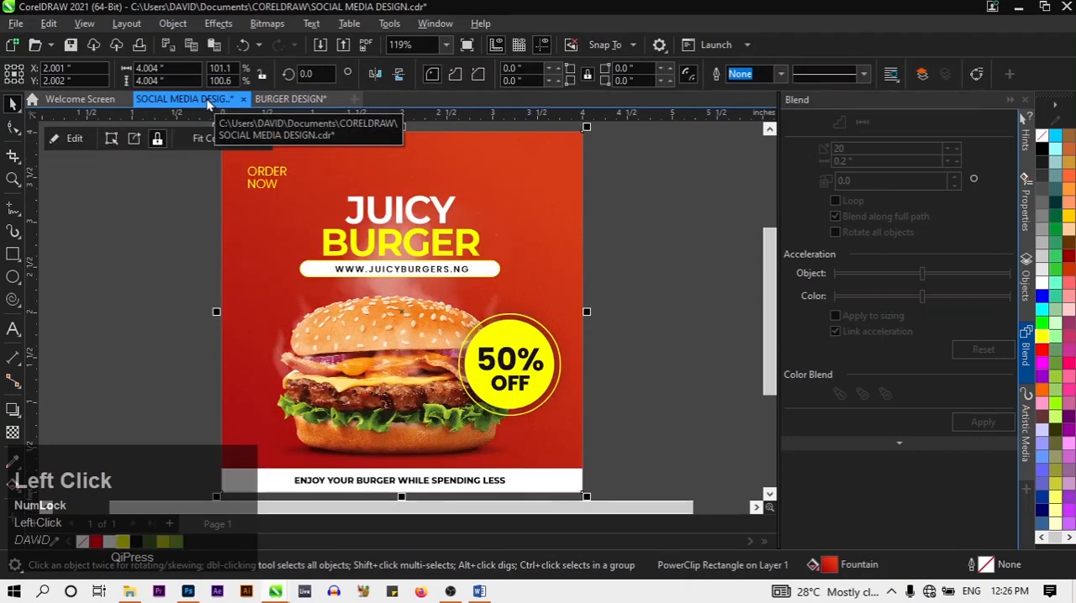
pyautogui.click(300, 99)
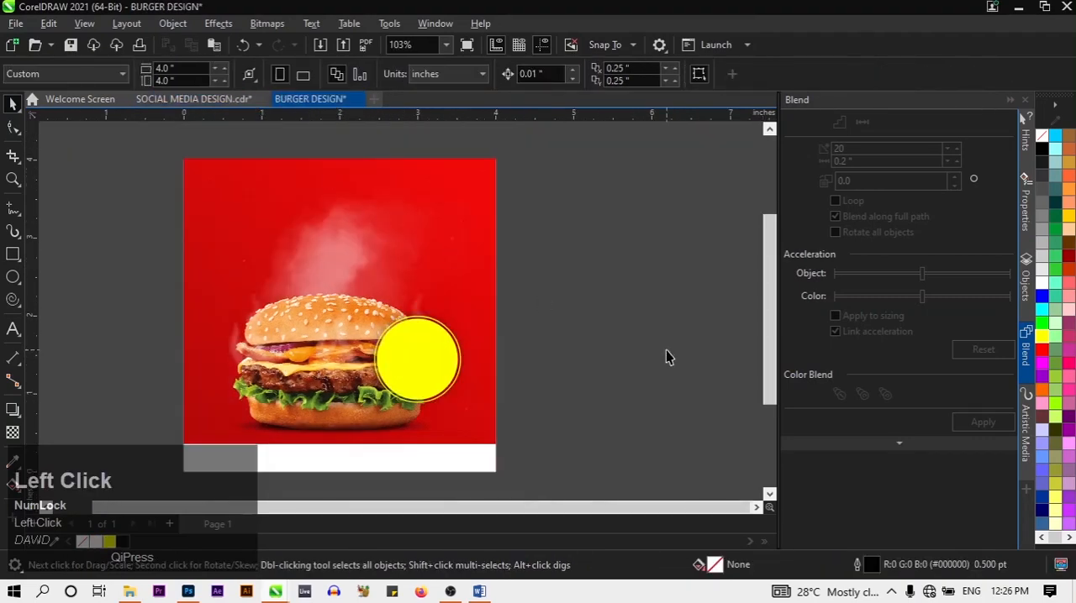
# Add the two-line artistic text "JUICY BURGER" in 24 pt Arial on the empty area beside the page
pyautogui.click(328, 242)
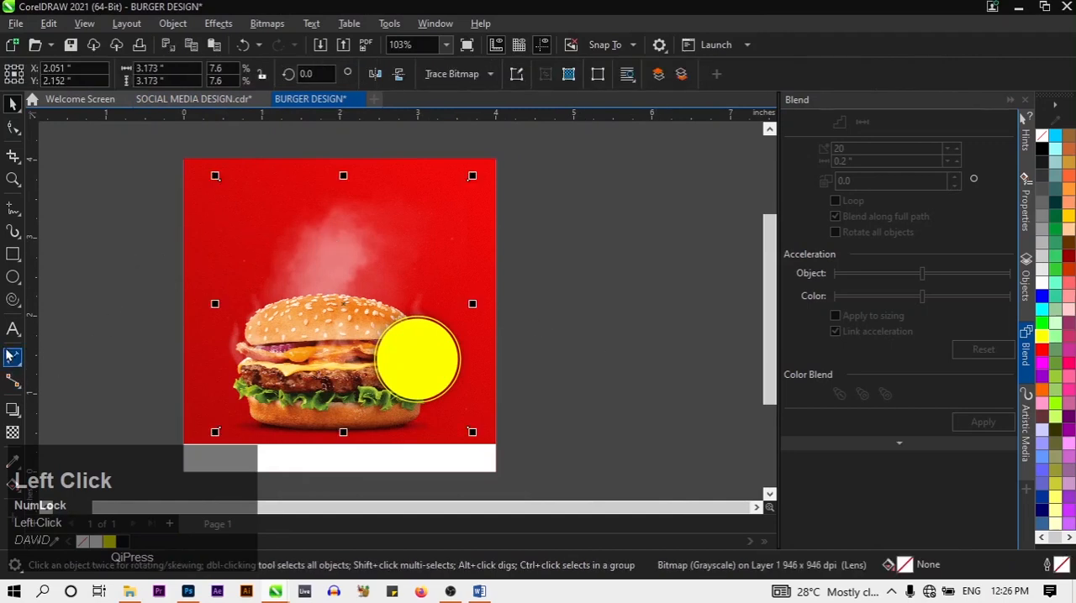
pyautogui.click(12, 330)
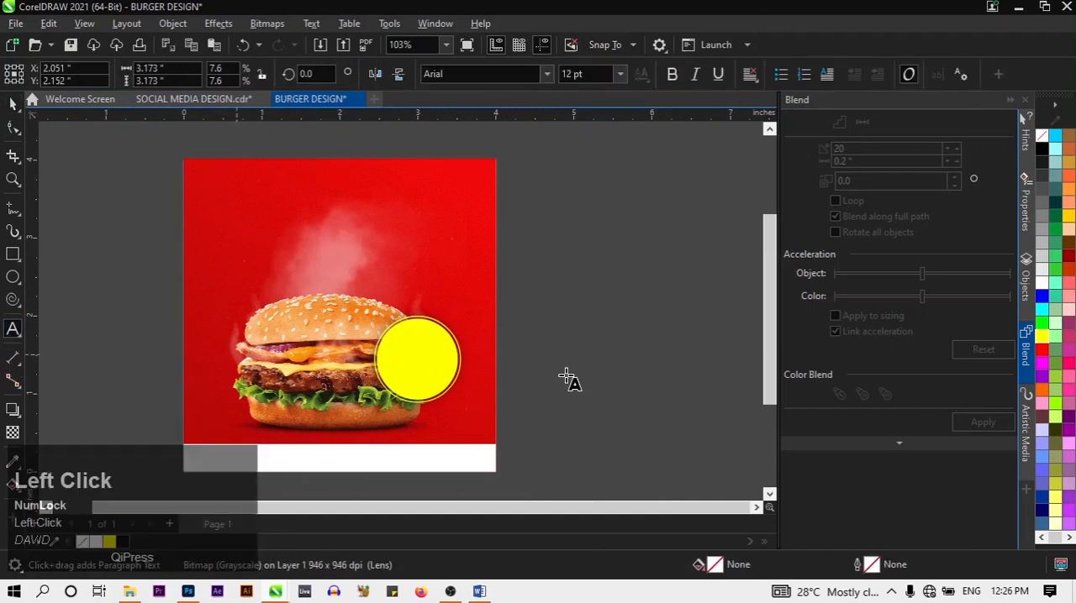
pyautogui.click(531, 334)
pyautogui.press('capslock')
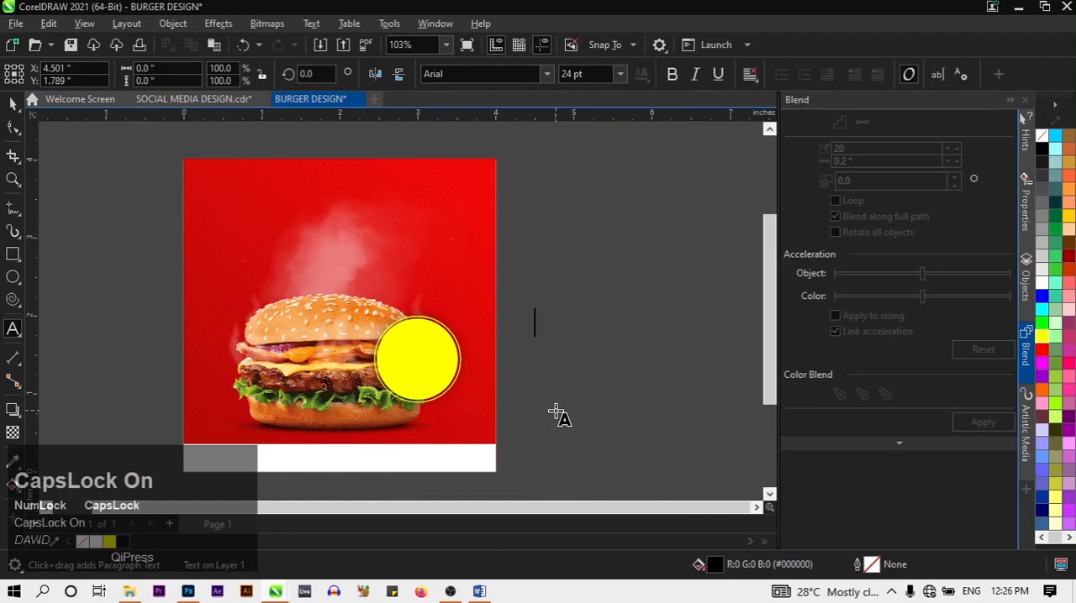
pyautogui.write('JUIC')
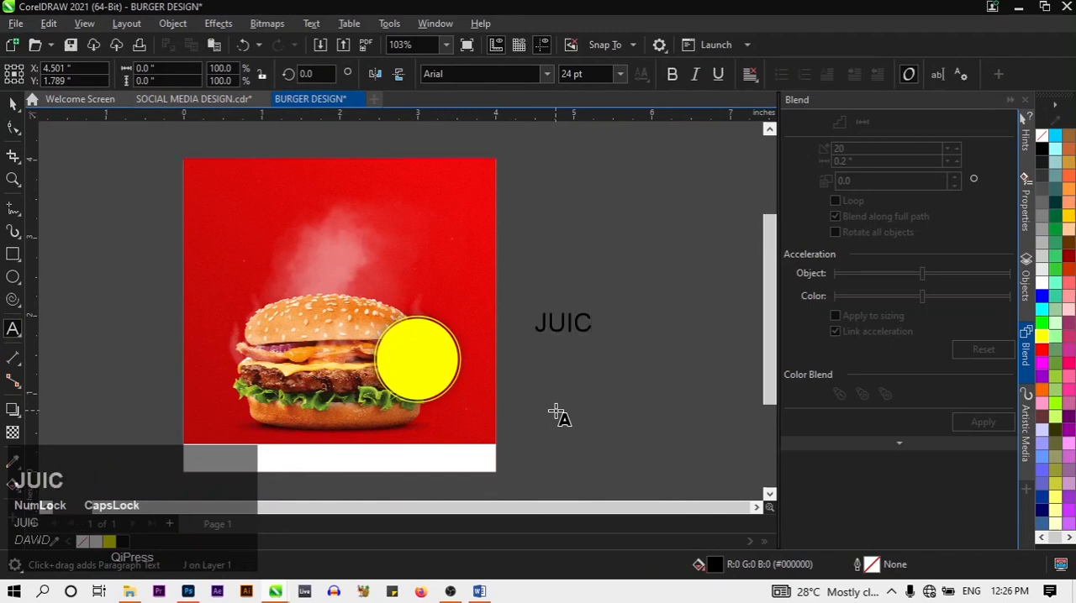
pyautogui.write('Y')
pyautogui.press('Return')
pyautogui.write('BT')
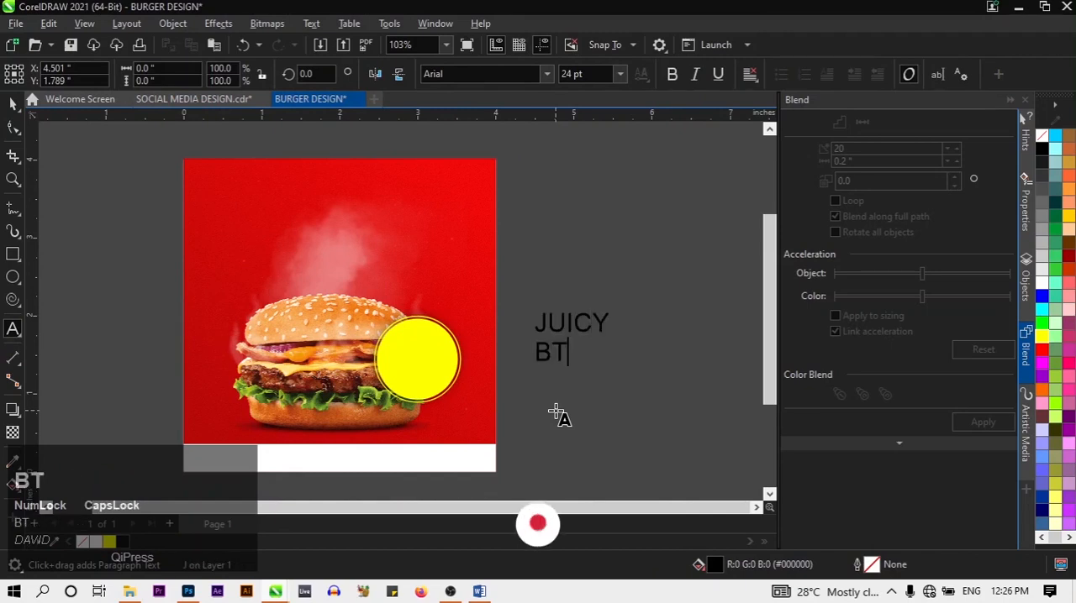
pyautogui.press('BackSpace')
pyautogui.write('URGR')
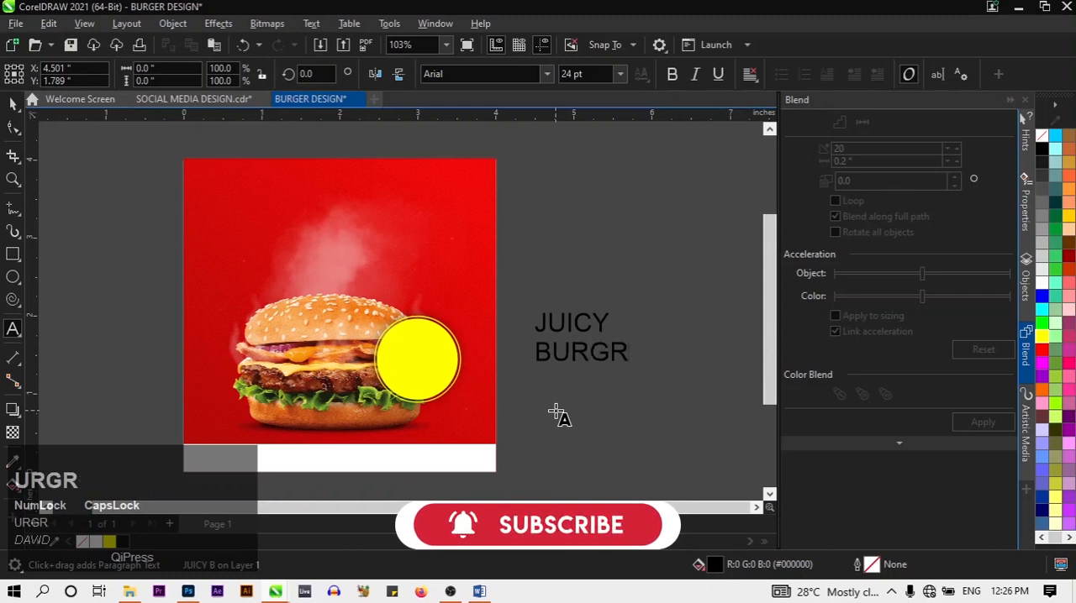
pyautogui.press('BackSpace')
pyautogui.write('ER')
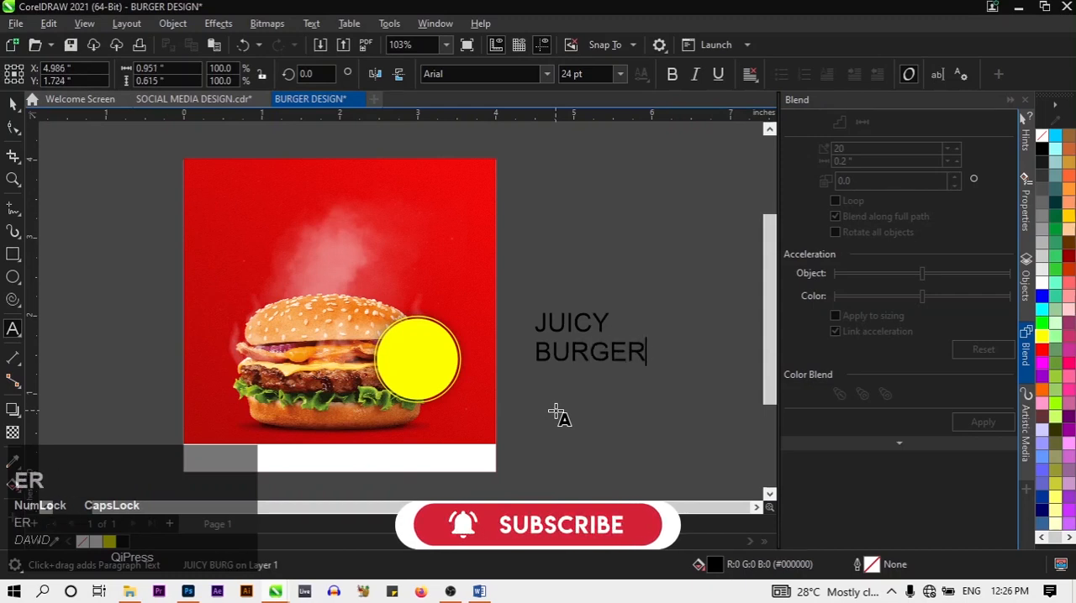
# Convert the JUICY BURGER text to curves and select the resulting shape
pyautogui.hotkey('ctrl', 'q')
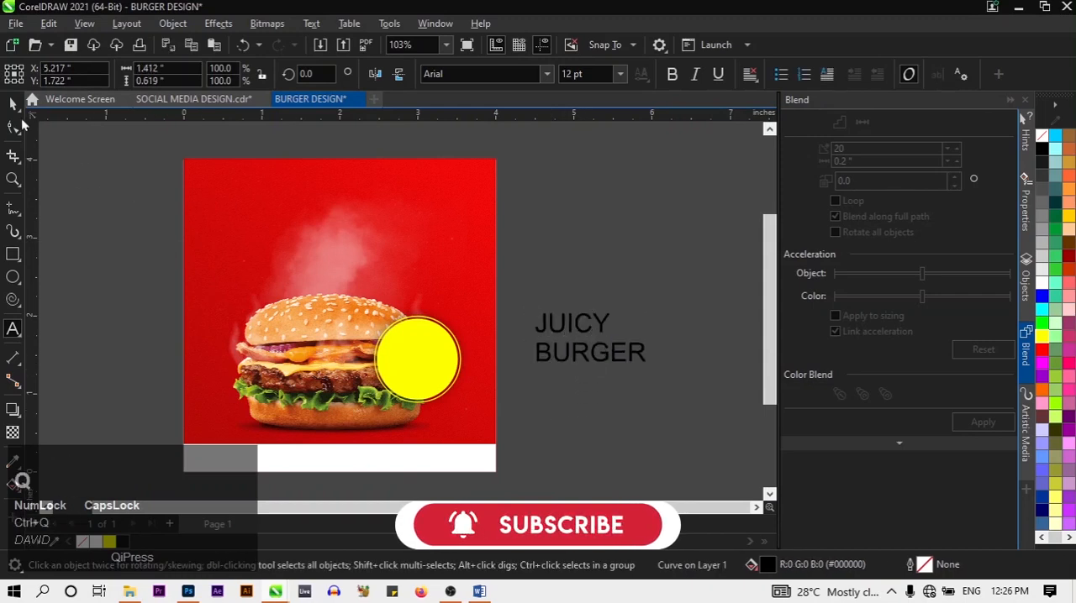
pyautogui.click(7, 104)
pyautogui.press('capslock')
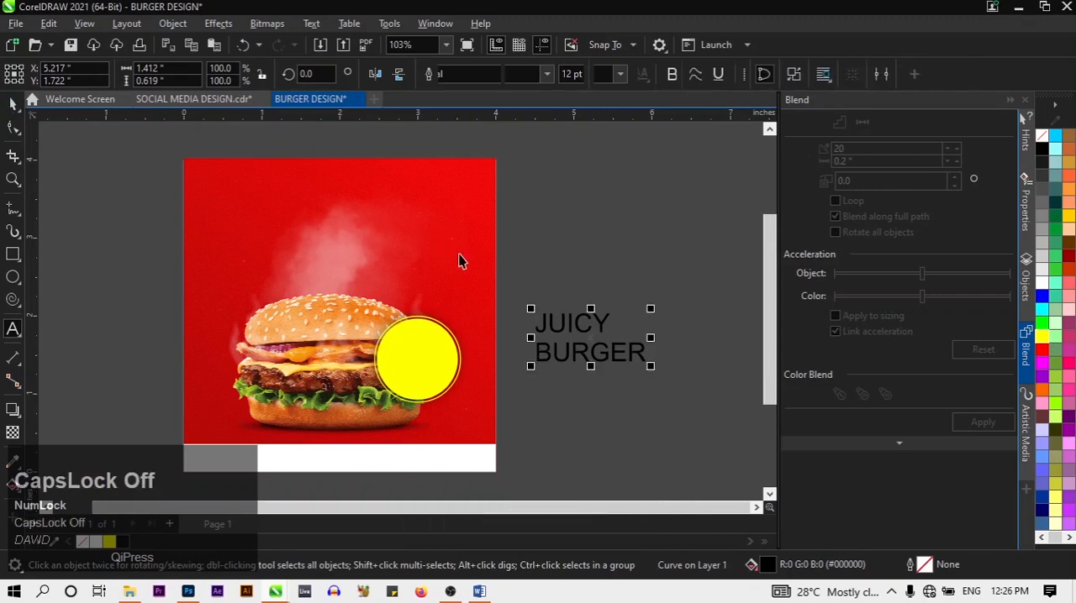
pyautogui.click(561, 329)
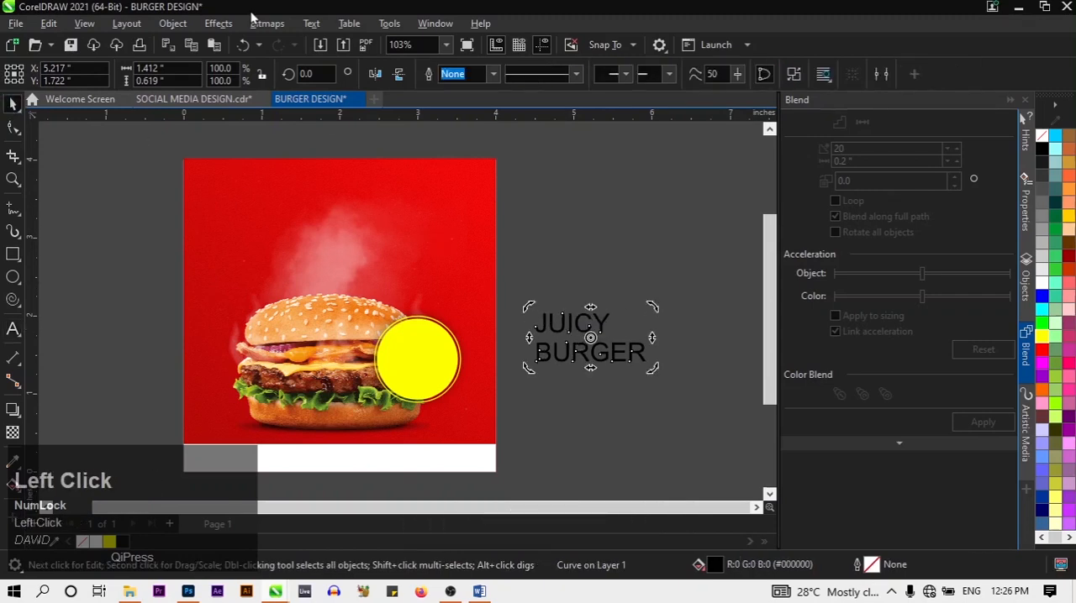
# Open the text formatting properties and try to centre-align the JUICY BURGER lettering
pyautogui.click(312, 24)
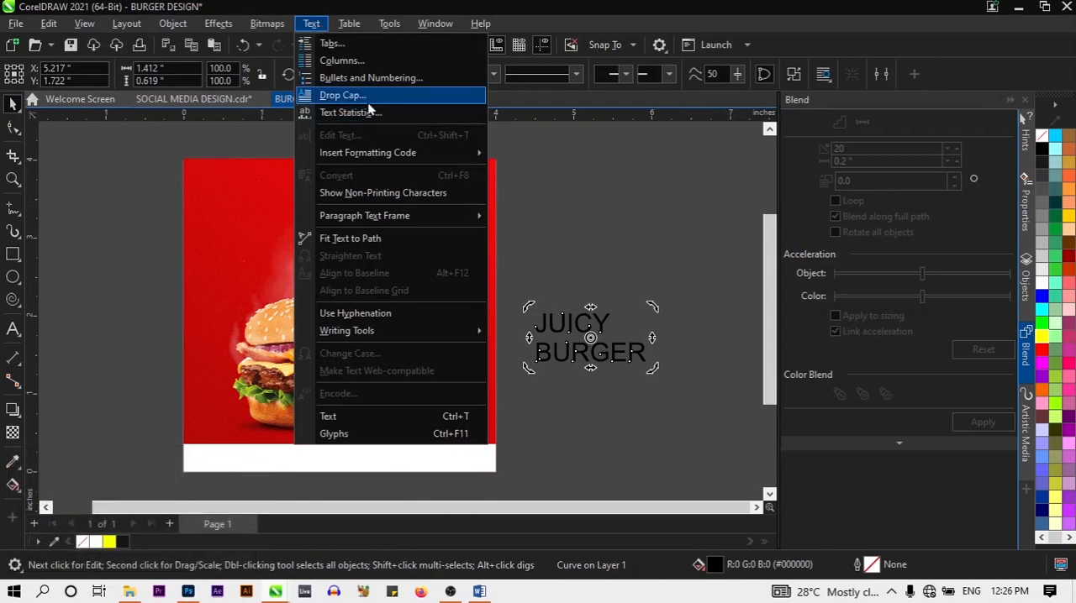
pyautogui.moveTo(398, 224)
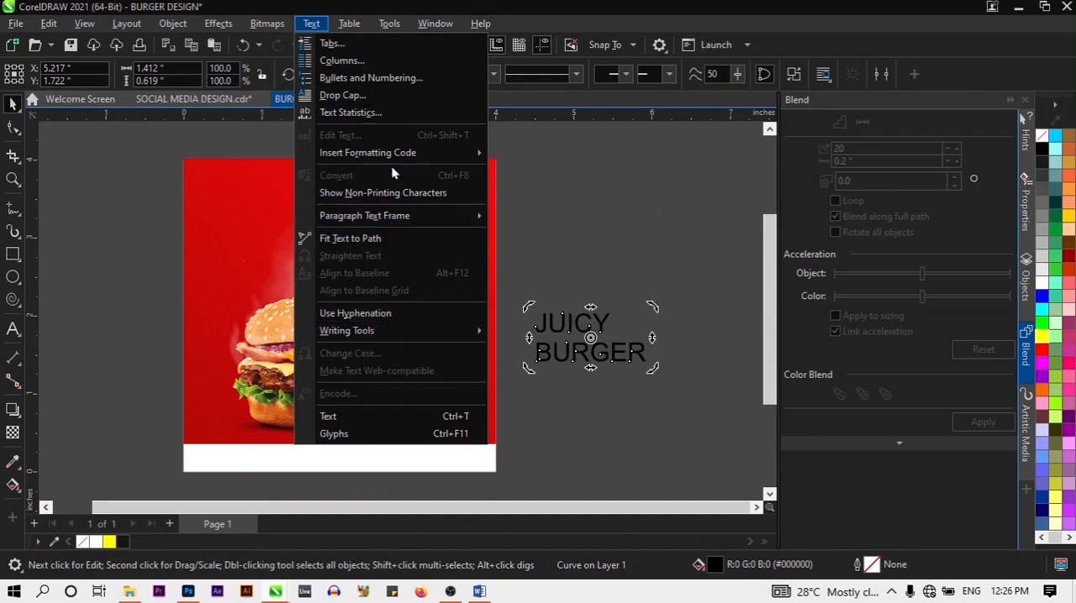
pyautogui.click(382, 420)
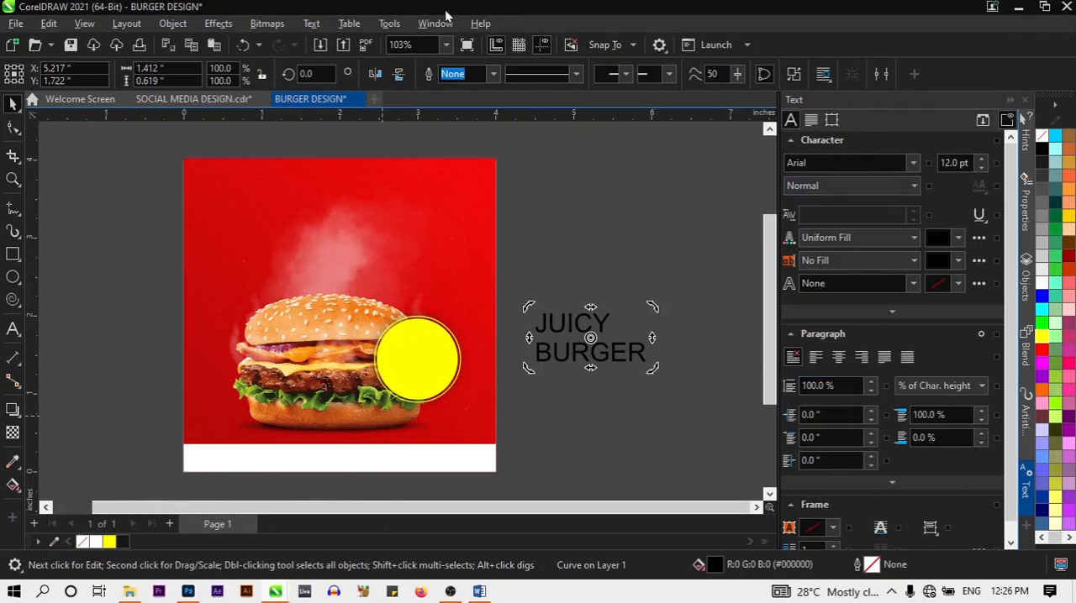
pyautogui.click(304, 25)
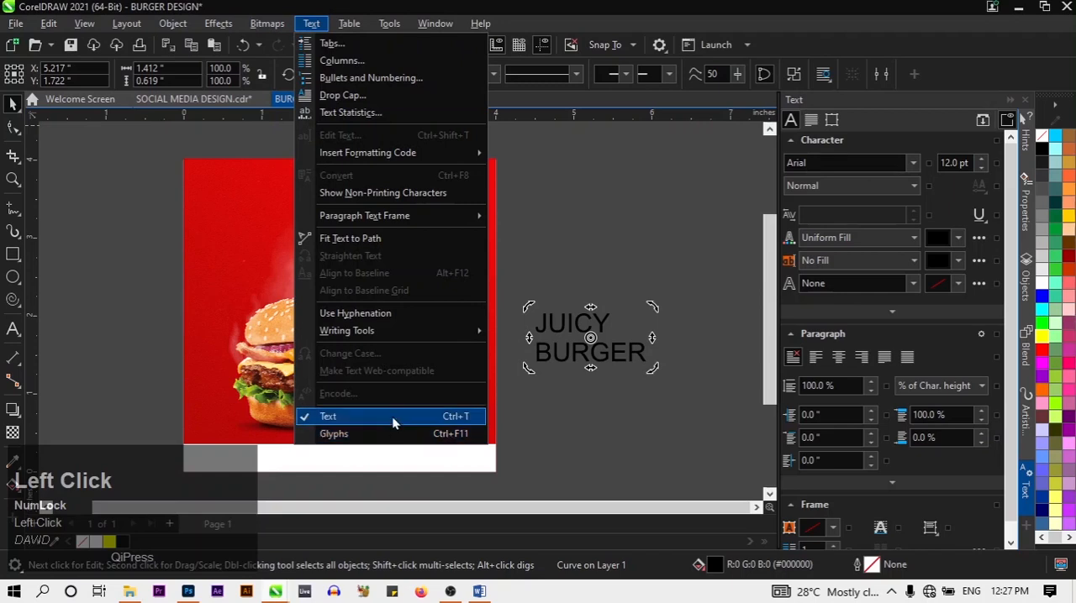
pyautogui.click(901, 126)
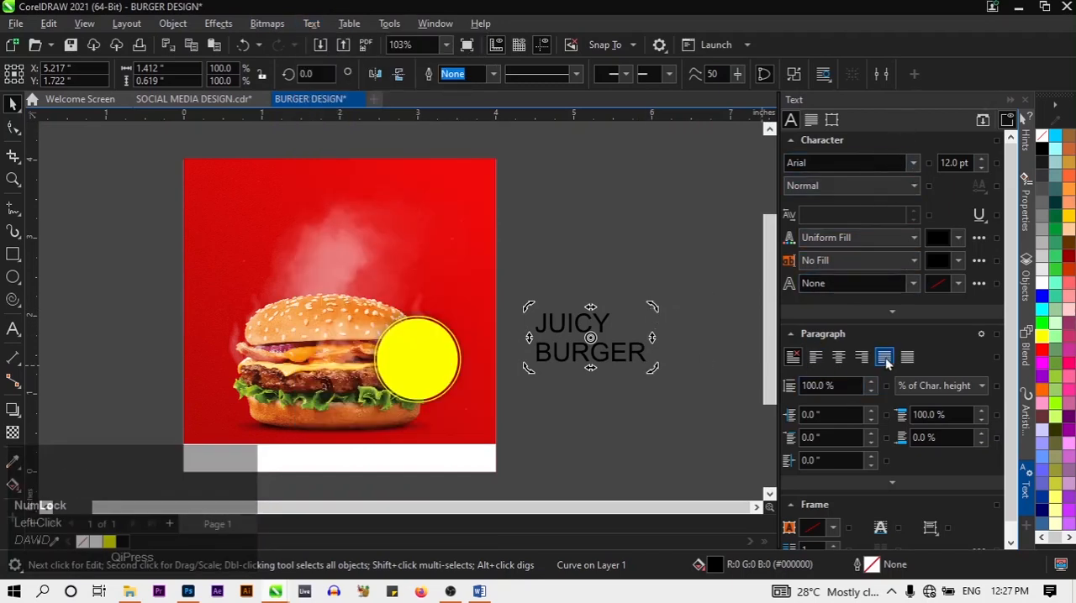
pyautogui.click(834, 363)
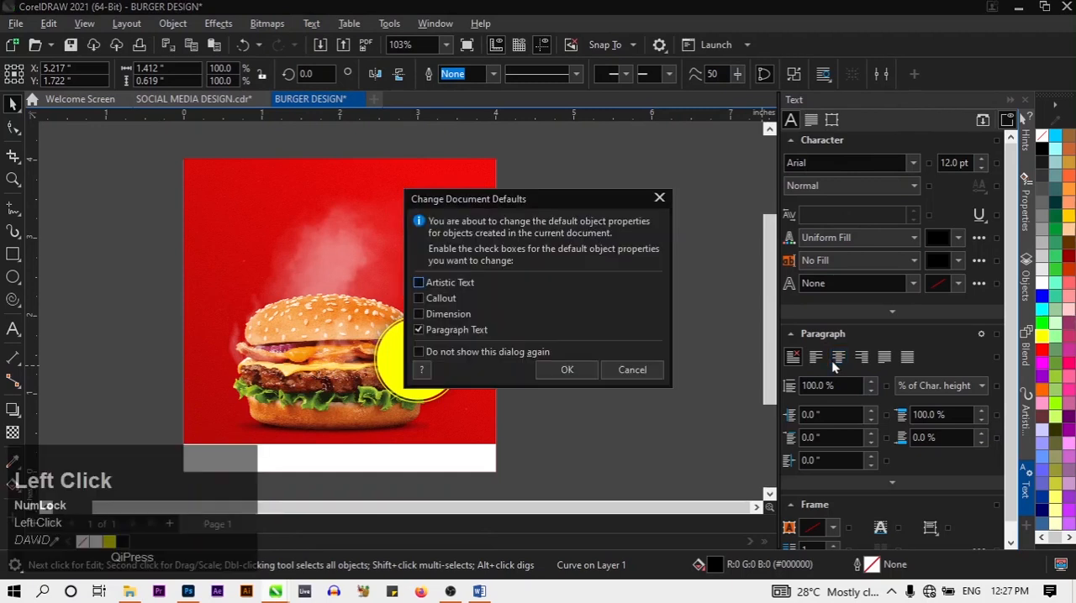
pyautogui.click(658, 200)
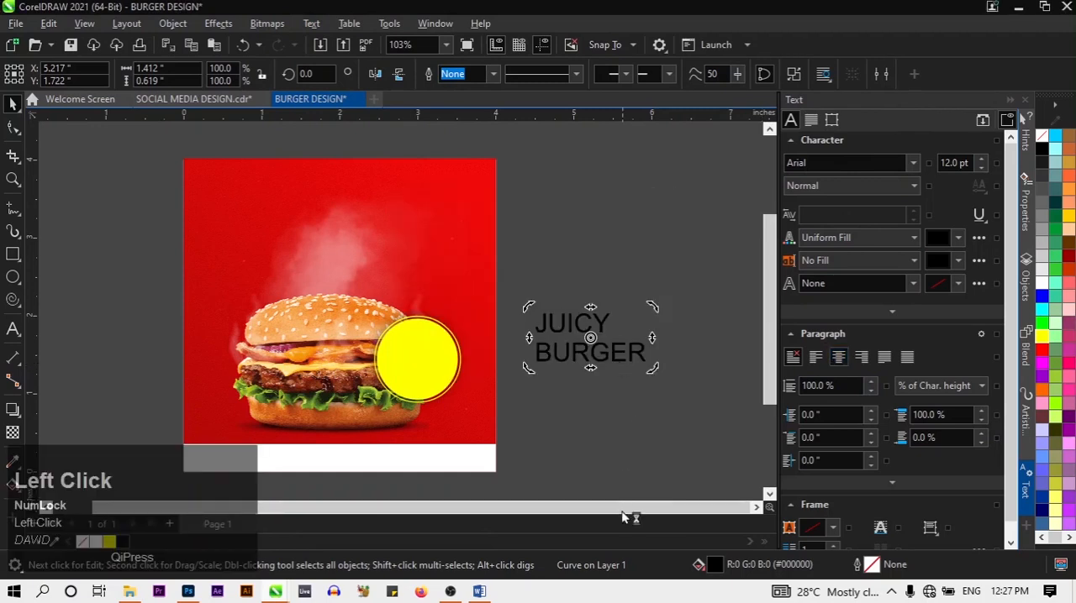
# Try to edit the converted JUICY BURGER lettering as live text with the Text tool
pyautogui.click(13, 330)
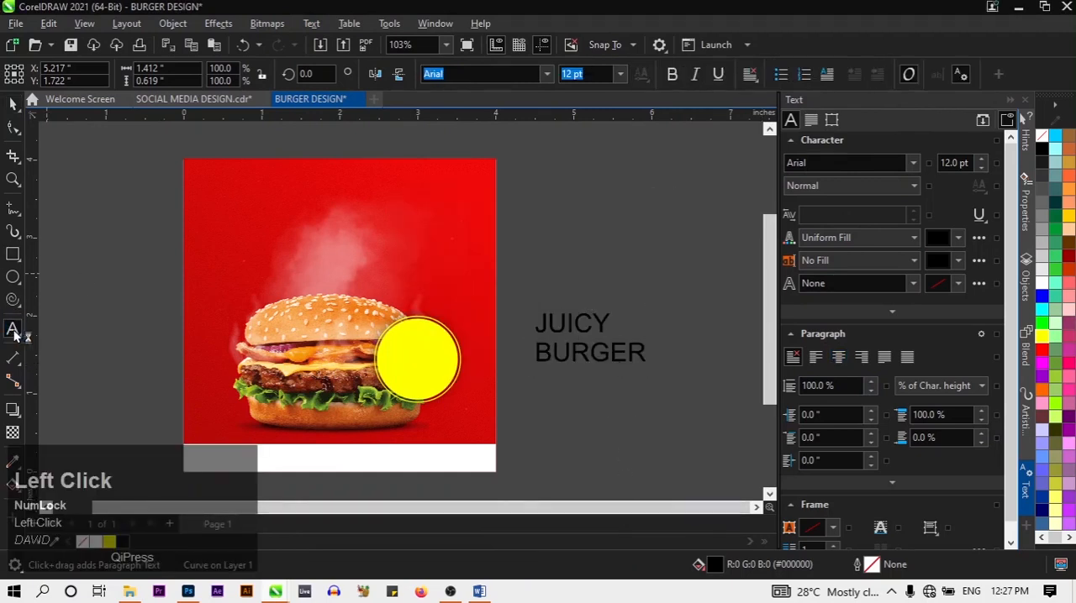
pyautogui.click(555, 353)
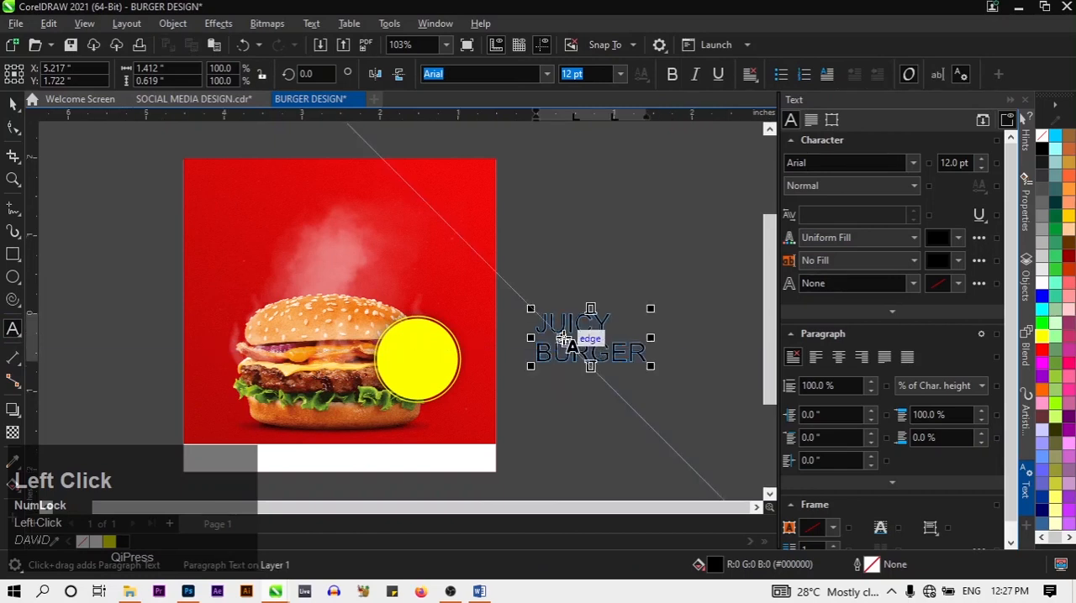
pyautogui.click(545, 341)
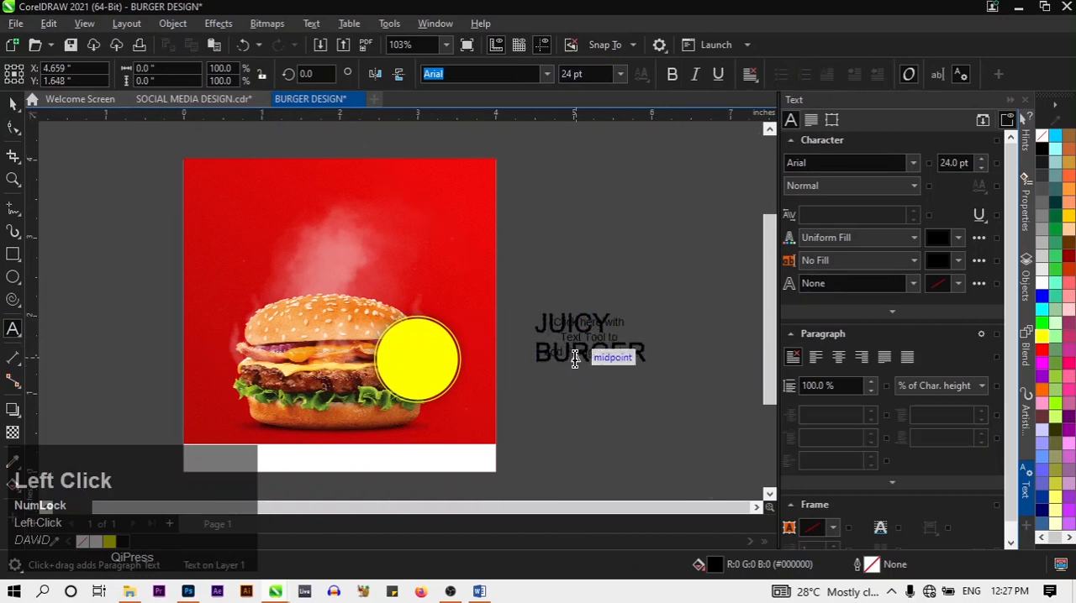
pyautogui.hotkey('ctrl', 'z')
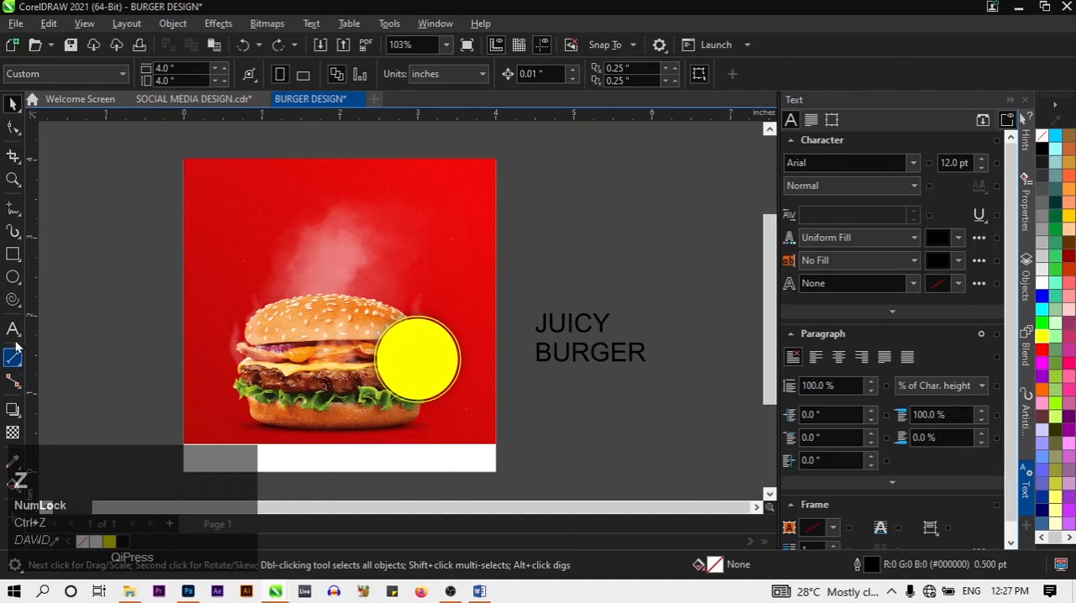
pyautogui.click(12, 331)
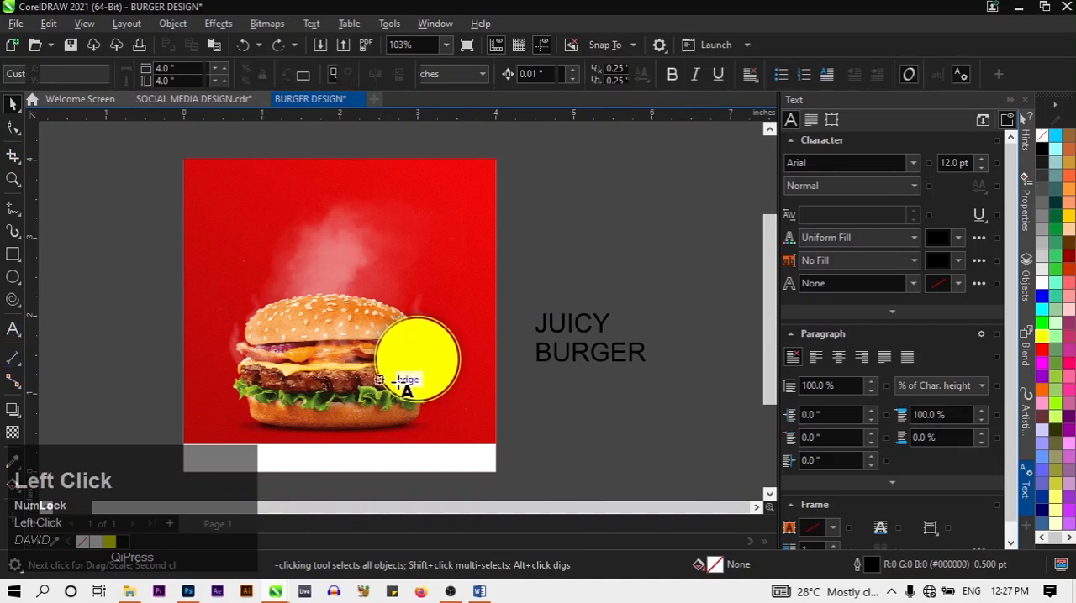
pyautogui.click(607, 348)
pyautogui.hotkey('ctrl', 'a')
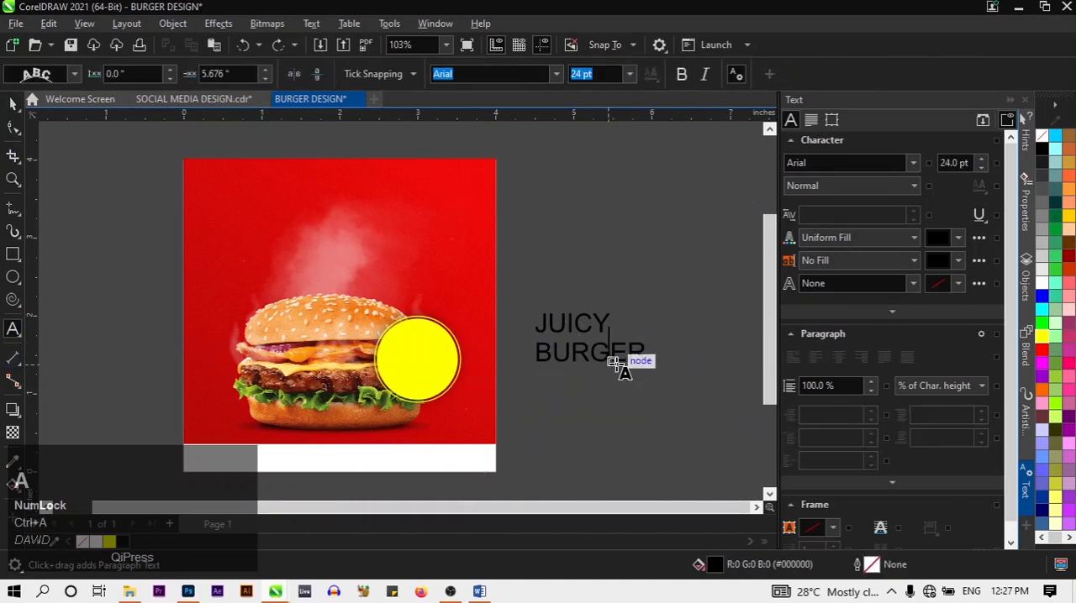
pyautogui.click(626, 363)
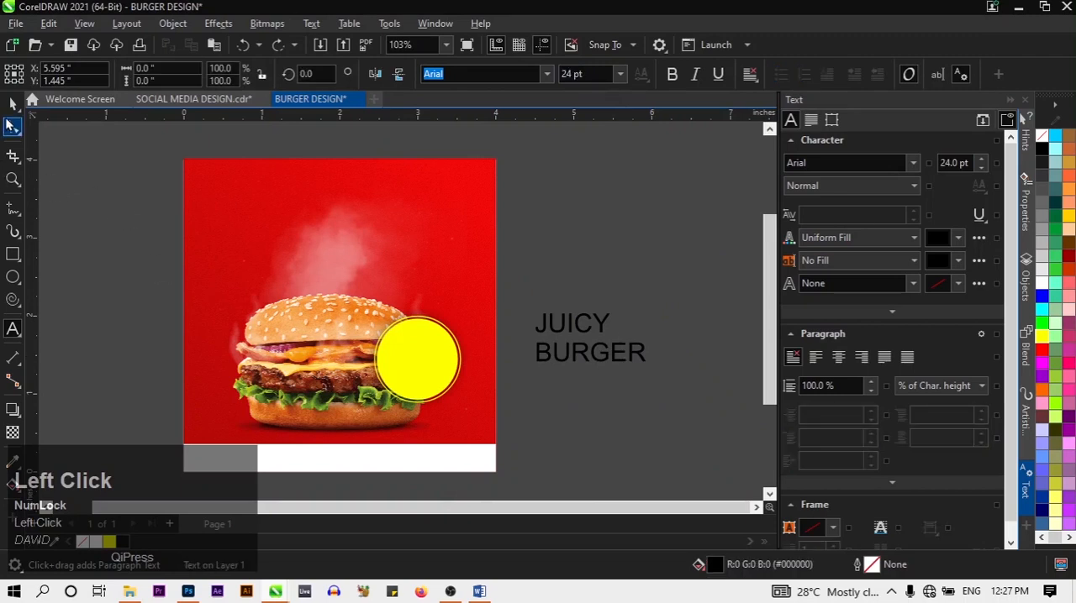
pyautogui.click(13, 126)
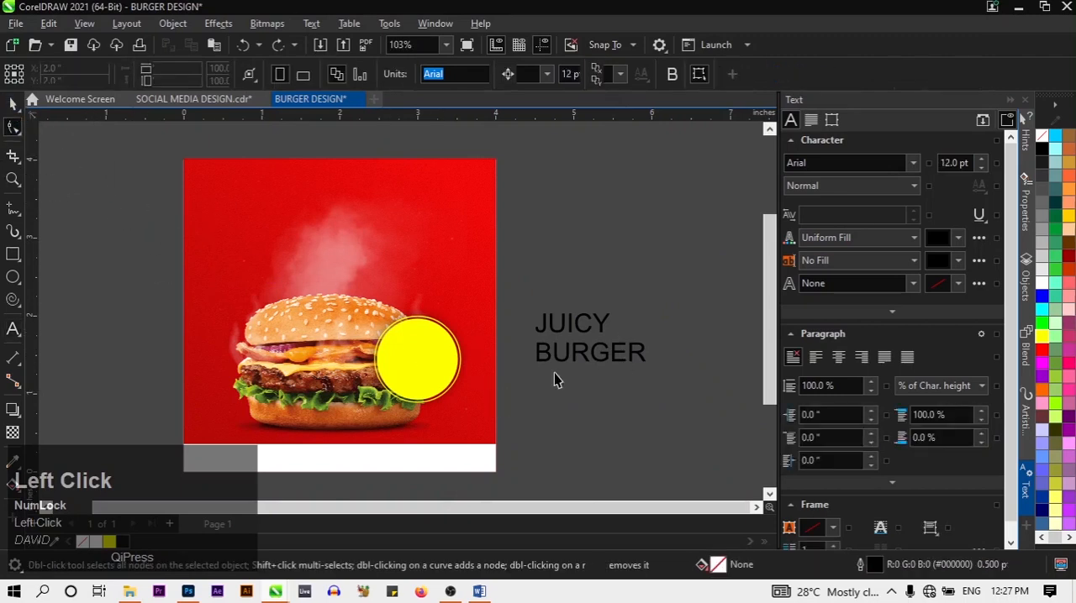
pyautogui.press('space')
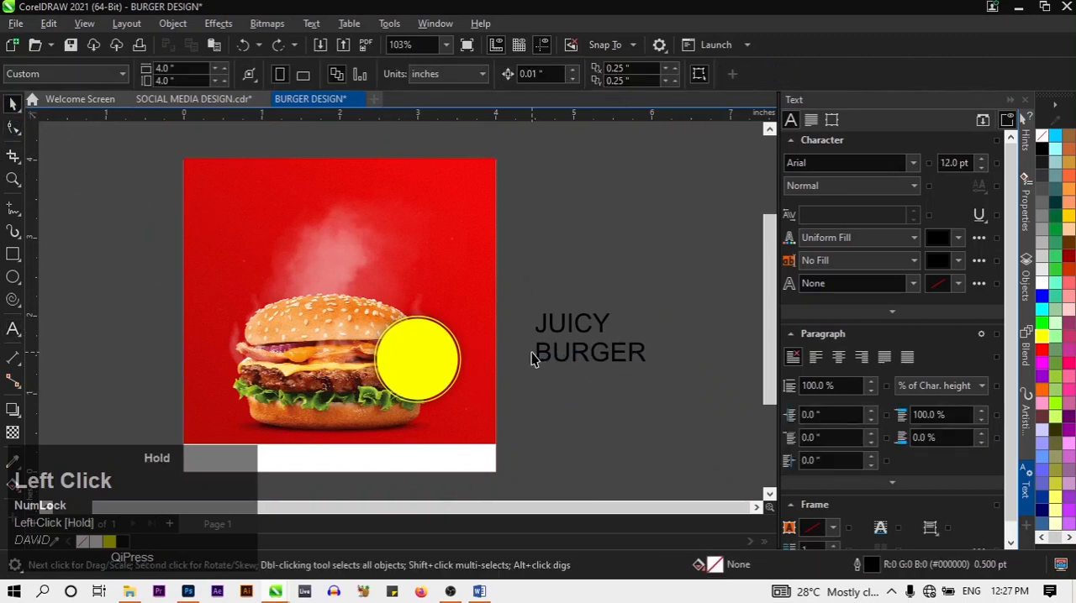
# Move the JUICY BURGER lettering slightly closer to the page and look through the available text commands
pyautogui.moveTo(572, 328); pyautogui.dragTo(548, 328)
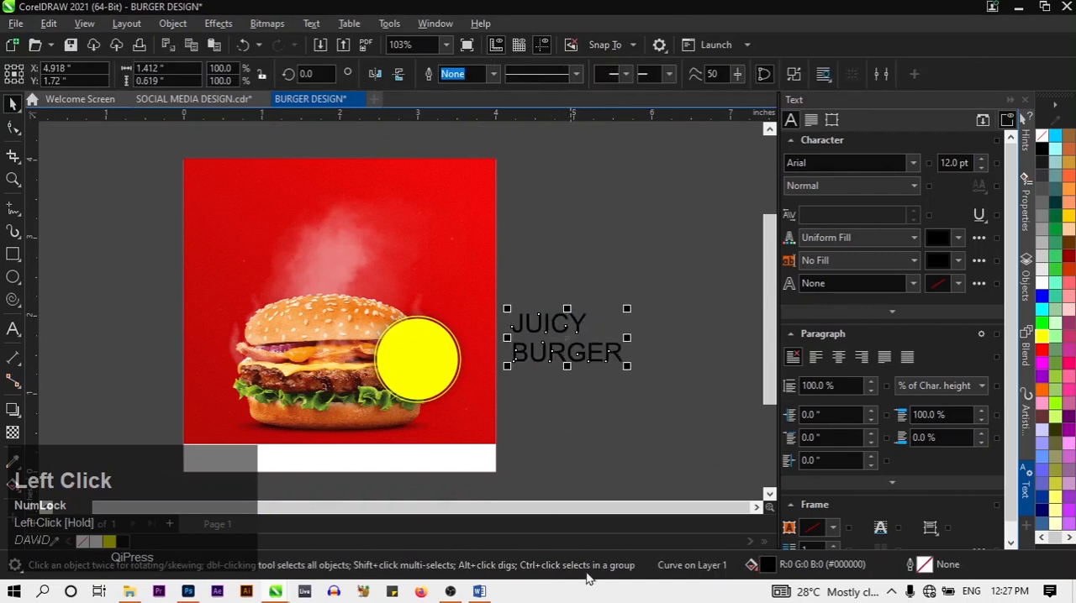
pyautogui.click(313, 23)
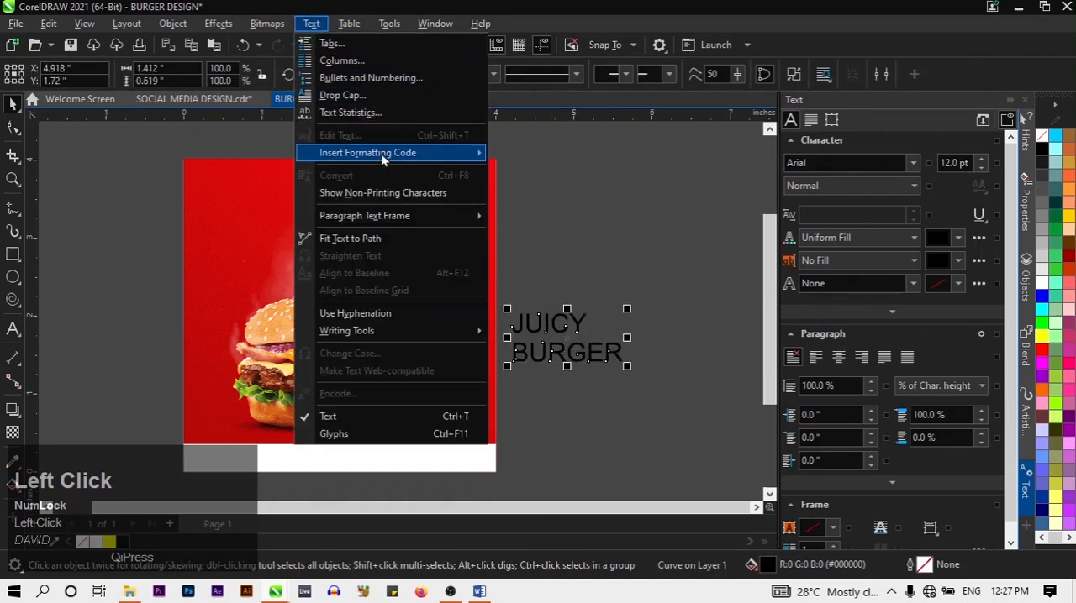
pyautogui.click(311, 22)
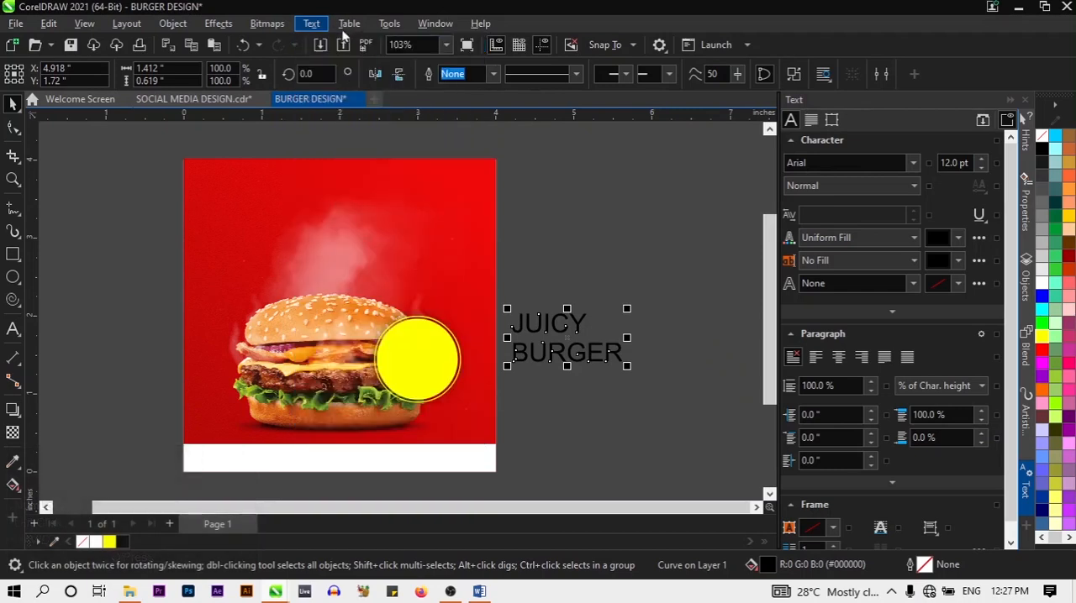
pyautogui.click(311, 23)
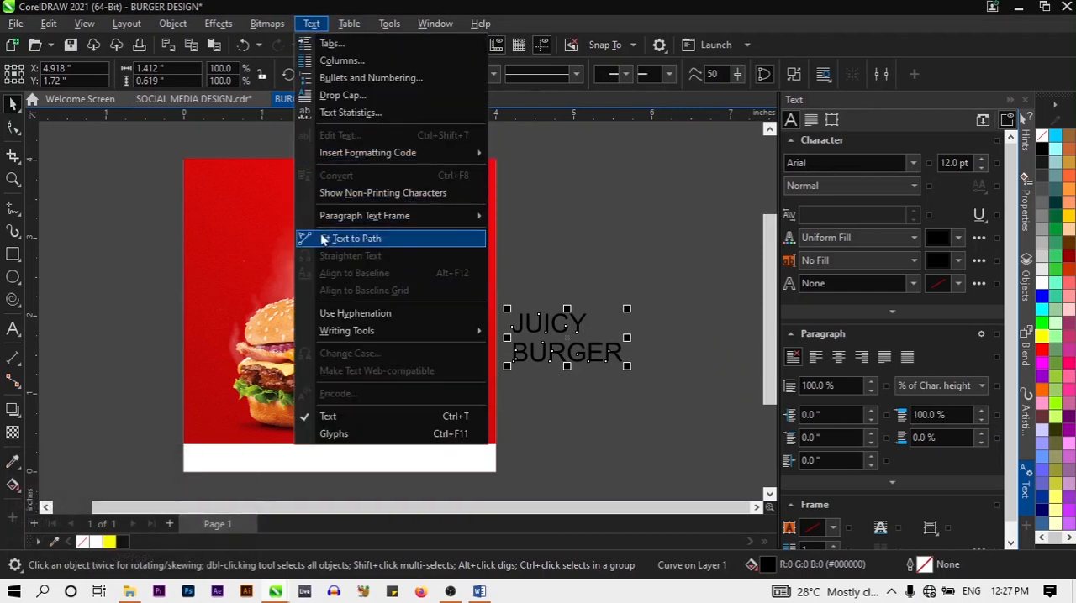
pyautogui.moveTo(379, 149)
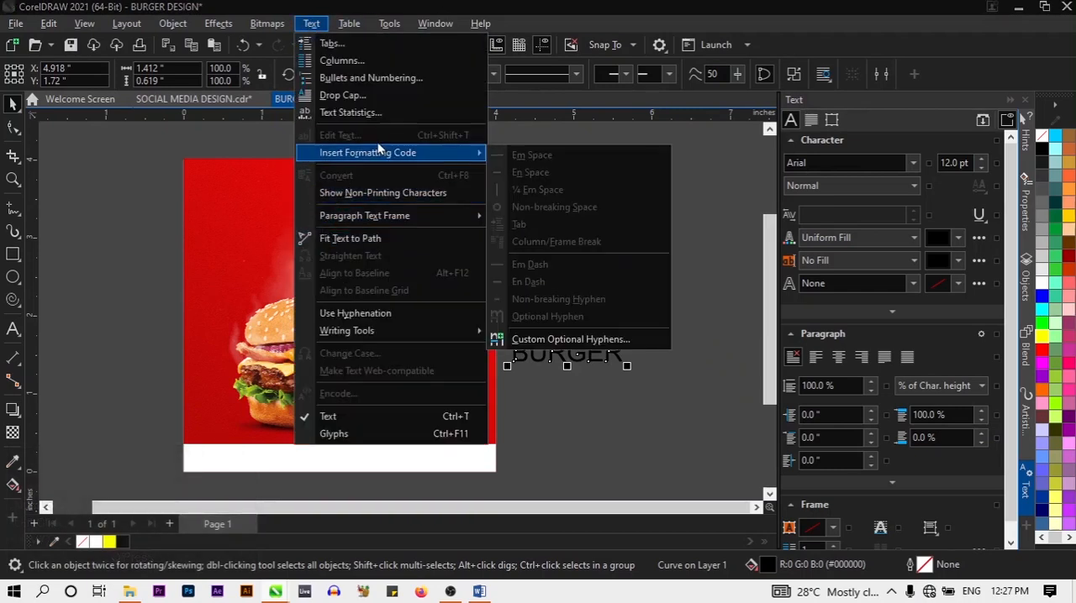
pyautogui.click(536, 430)
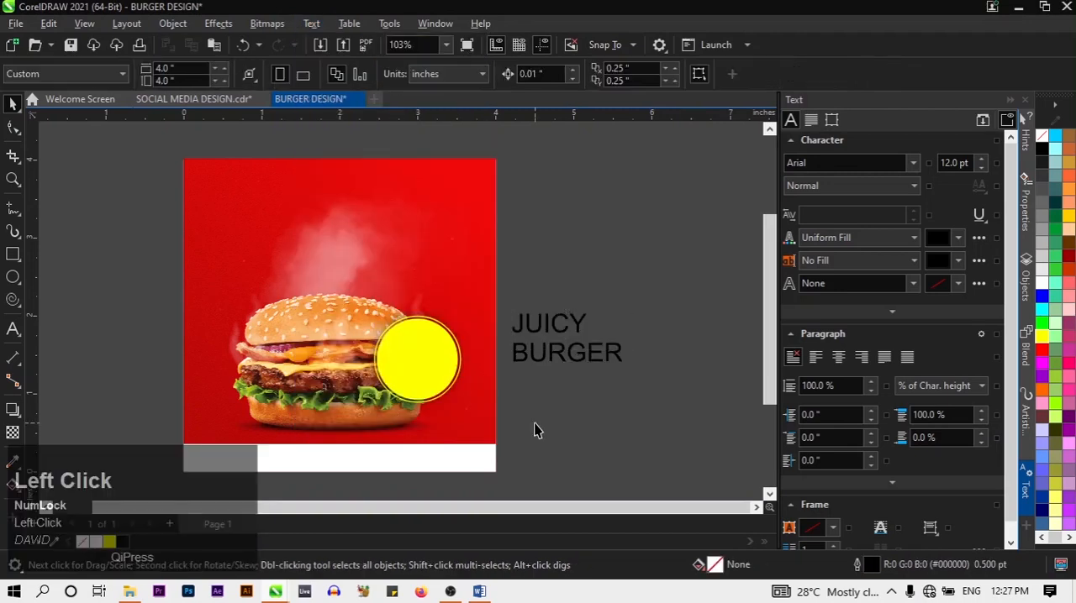
# Delete the converted JUICY BURGER lettering beside the page
pyautogui.click(13, 330)
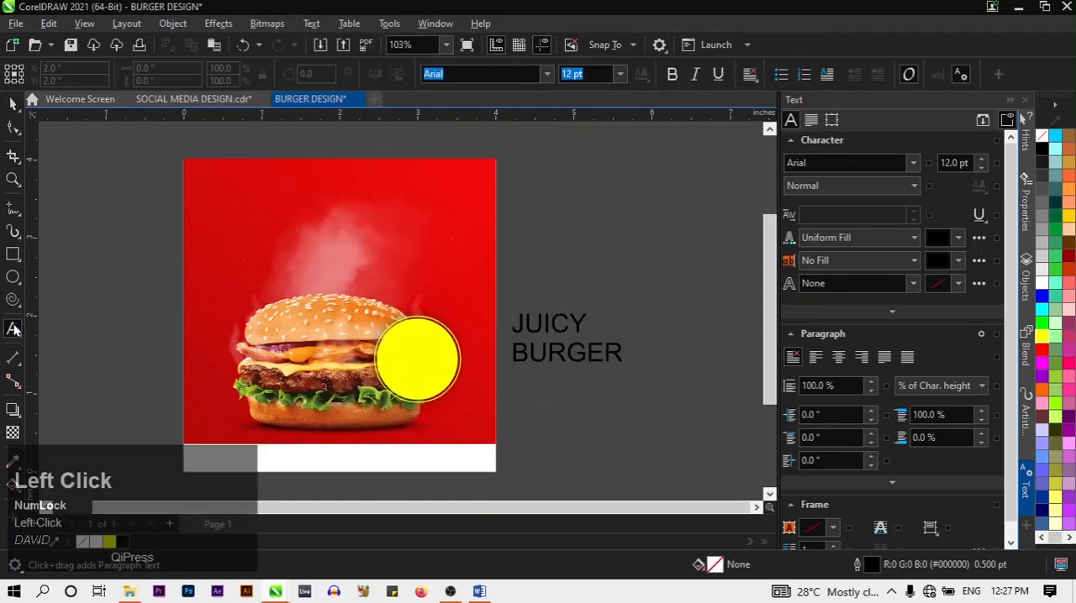
pyautogui.click(550, 328)
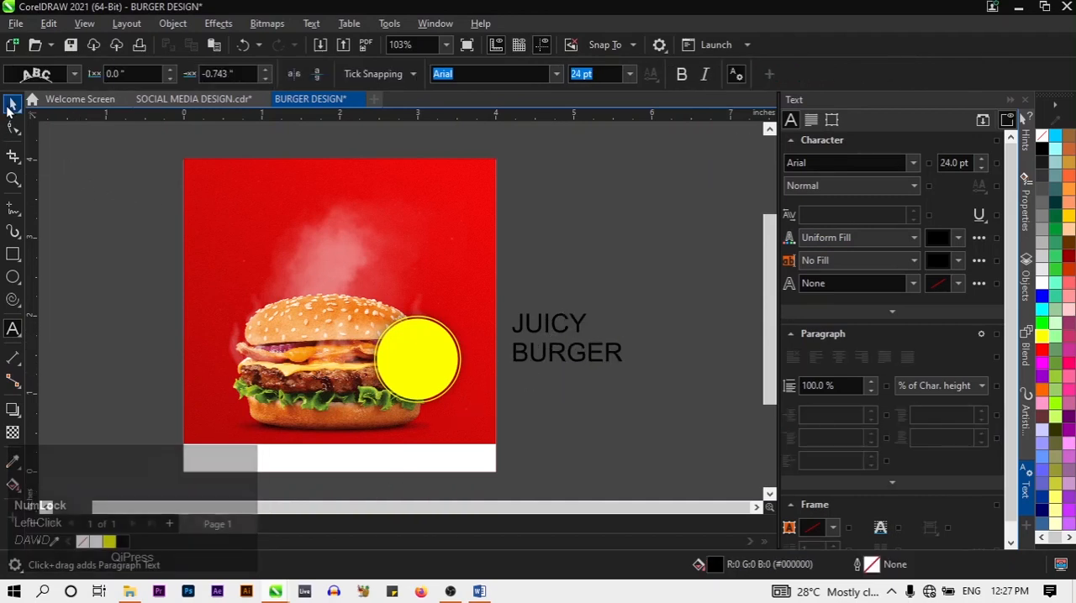
pyautogui.click(12, 103)
pyautogui.click(582, 349)
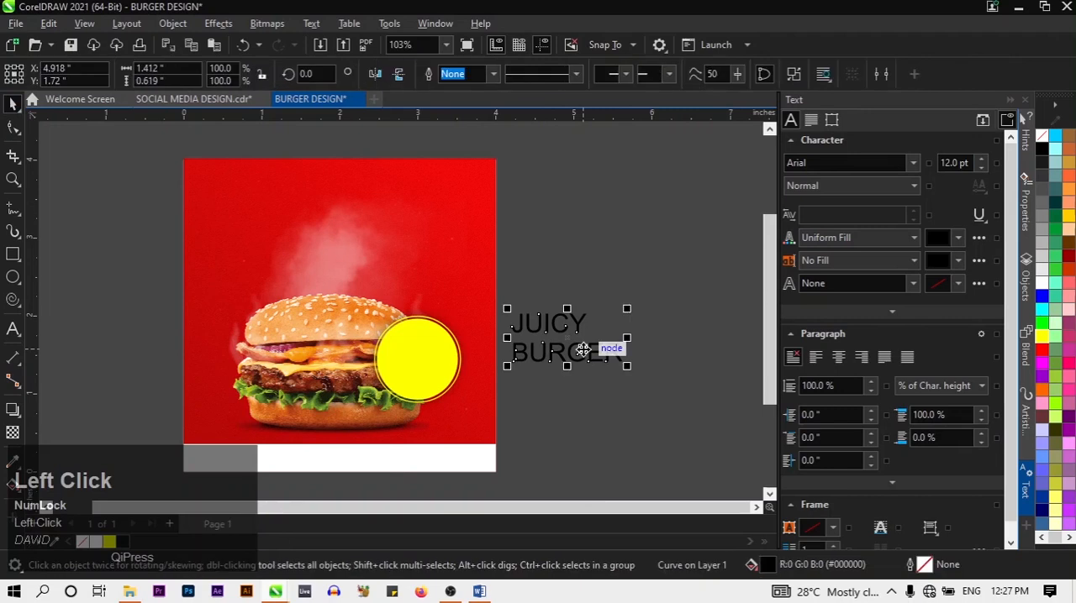
pyautogui.press('Delete')
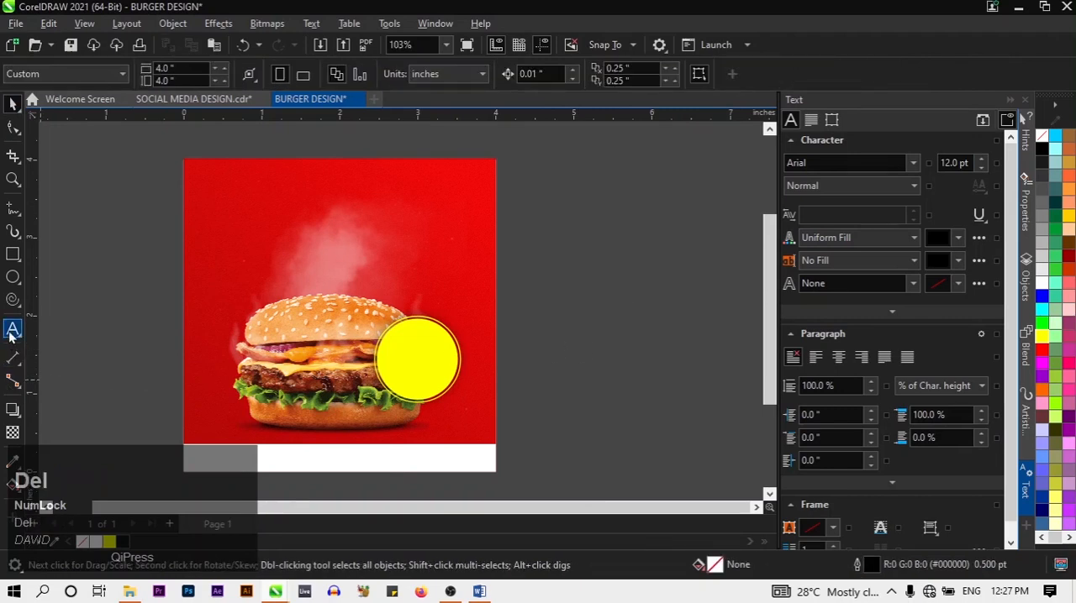
# Add new artistic text "JUICY BURGER" in 24 pt Arial on the empty area beside the page
pyautogui.click(12, 329)
pyautogui.click(526, 304)
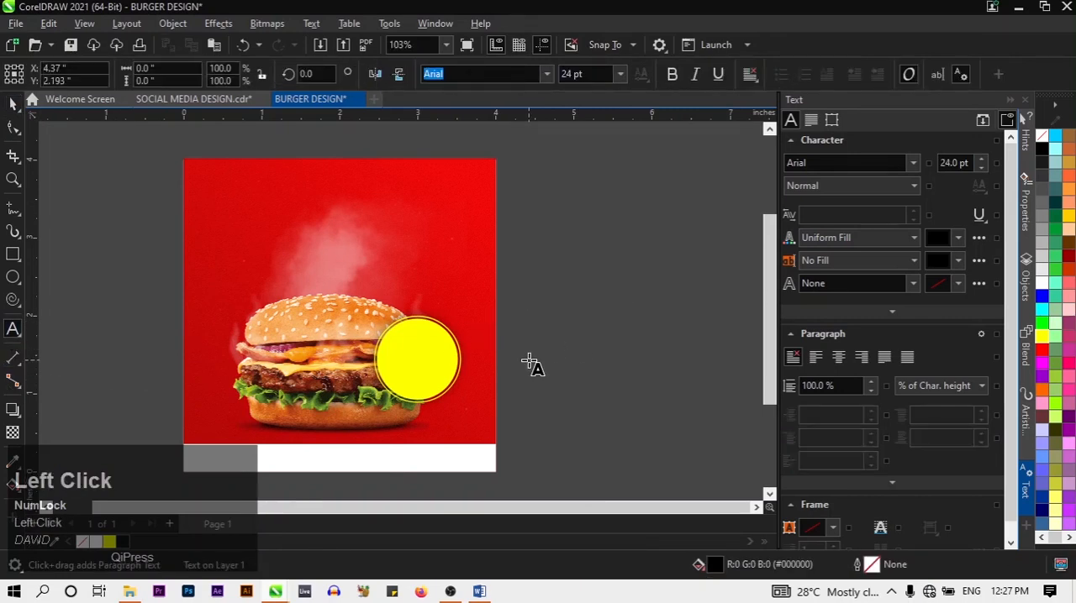
pyautogui.press('capslock')
pyautogui.write('J')
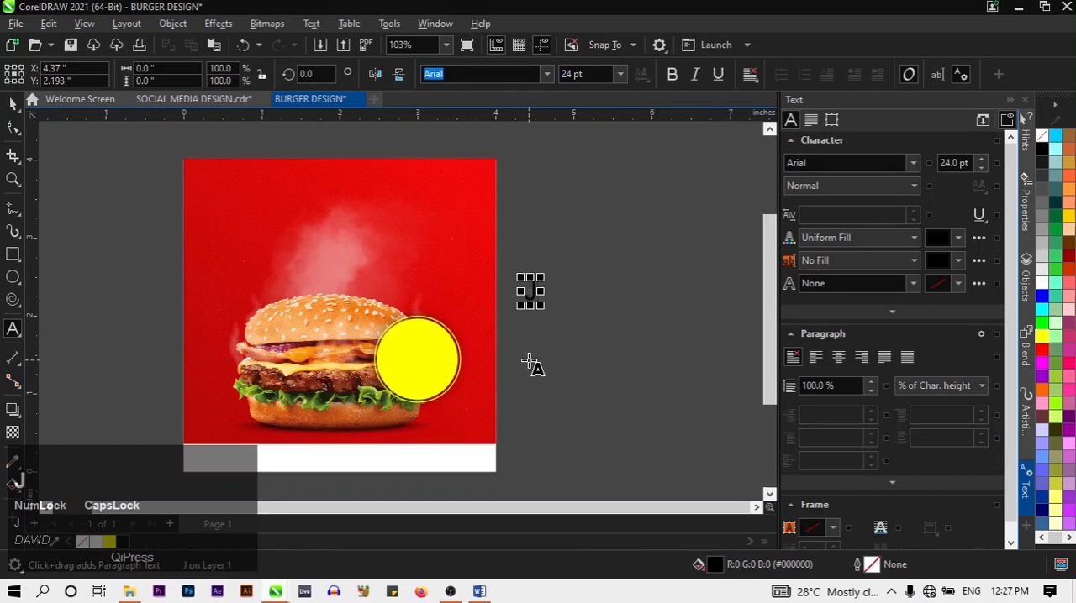
pyautogui.write('UC')
pyautogui.press('BackSpace')
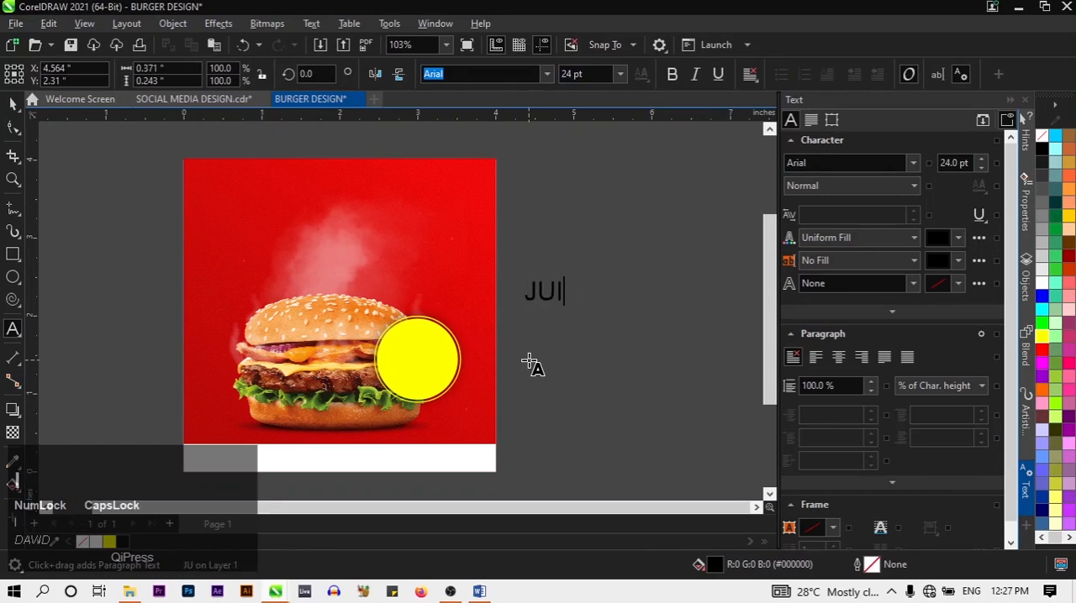
pyautogui.write('ICY BURGER')
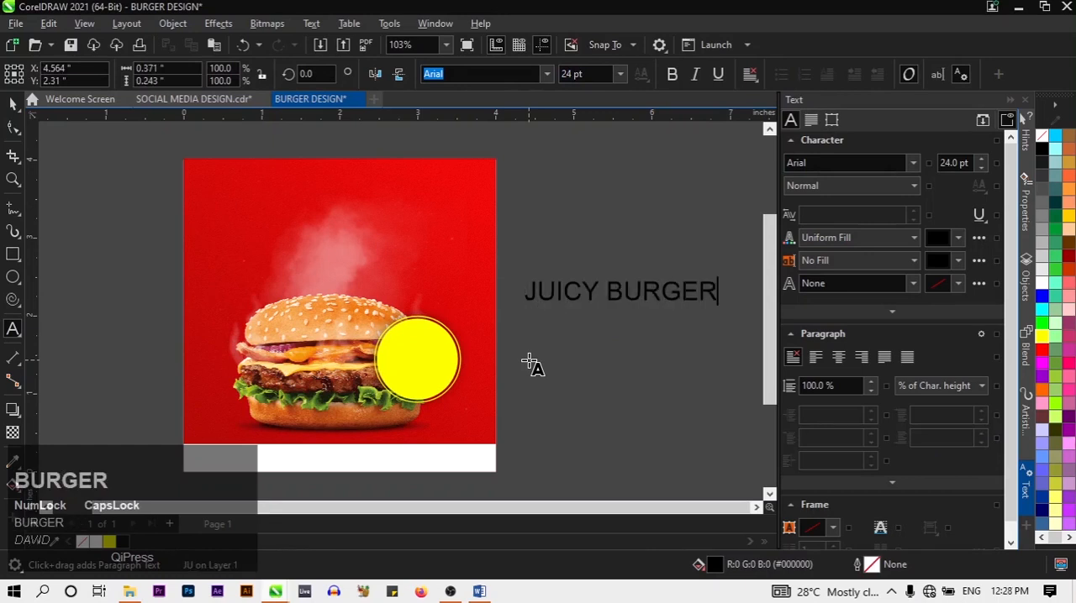
# Break the JUICY BURGER text into two lines before BURGER and centre-align both lines
pyautogui.click(601, 303)
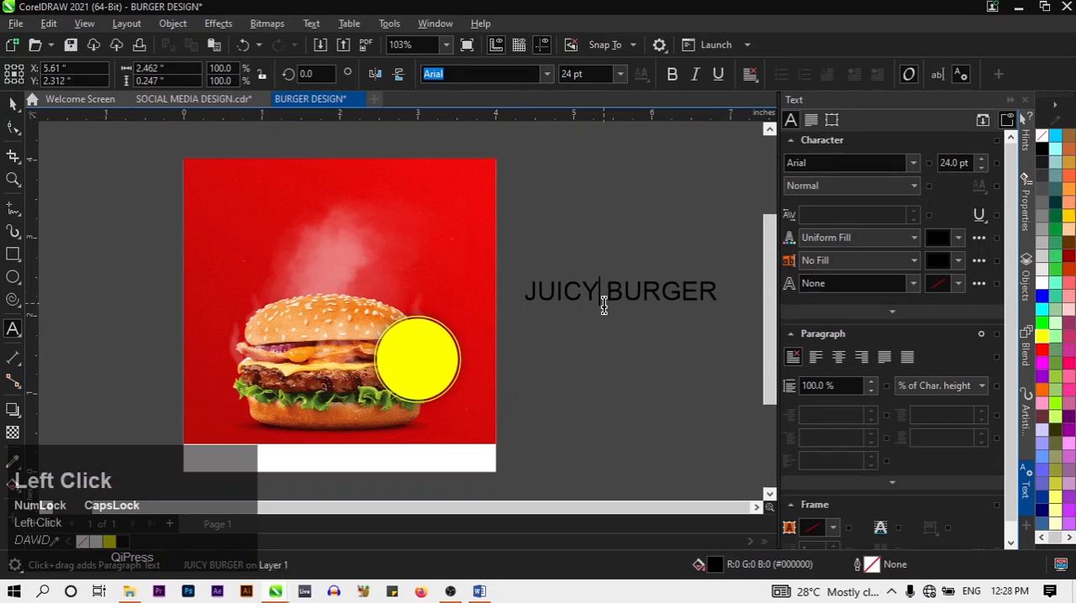
pyautogui.press('Return')
pyautogui.hotkey('ctrl', 'a')
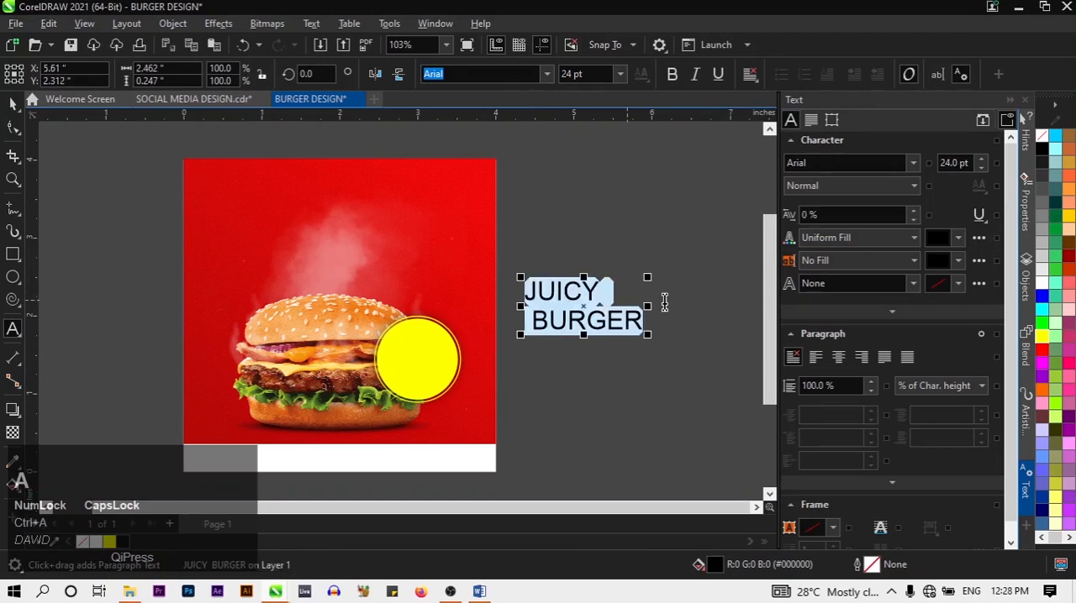
pyautogui.click(844, 359)
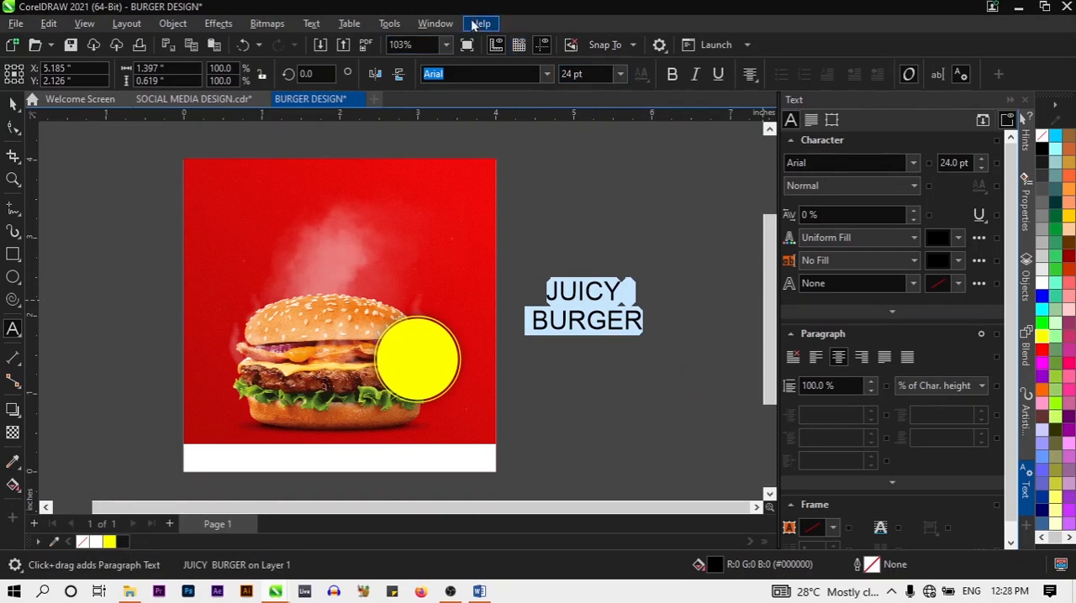
# Close the text formatting properties and reopen them for the selected headline
pyautogui.click(435, 24)
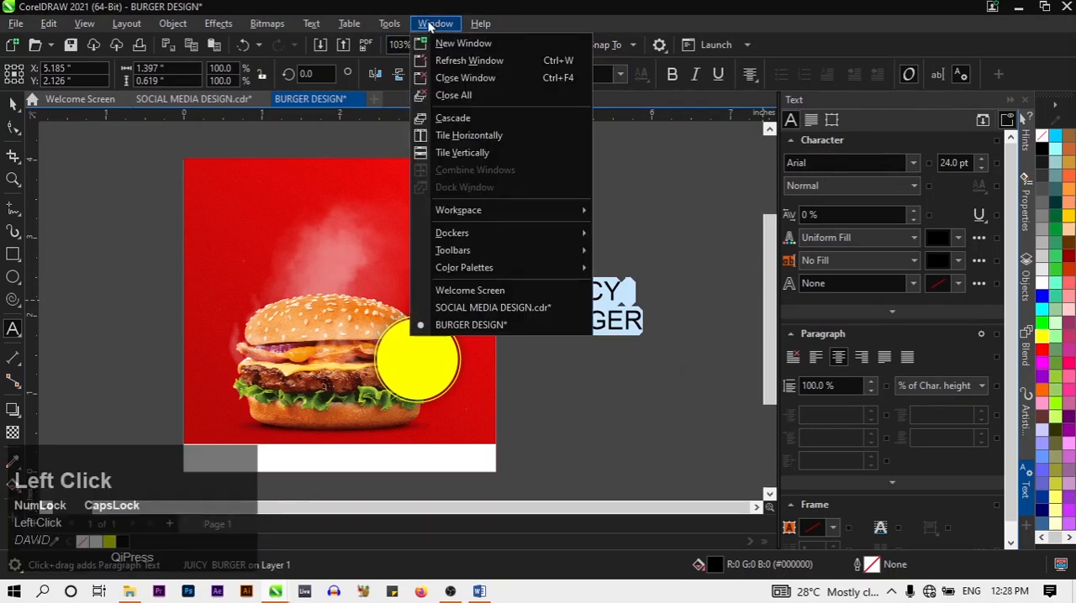
pyautogui.moveTo(324, 30)
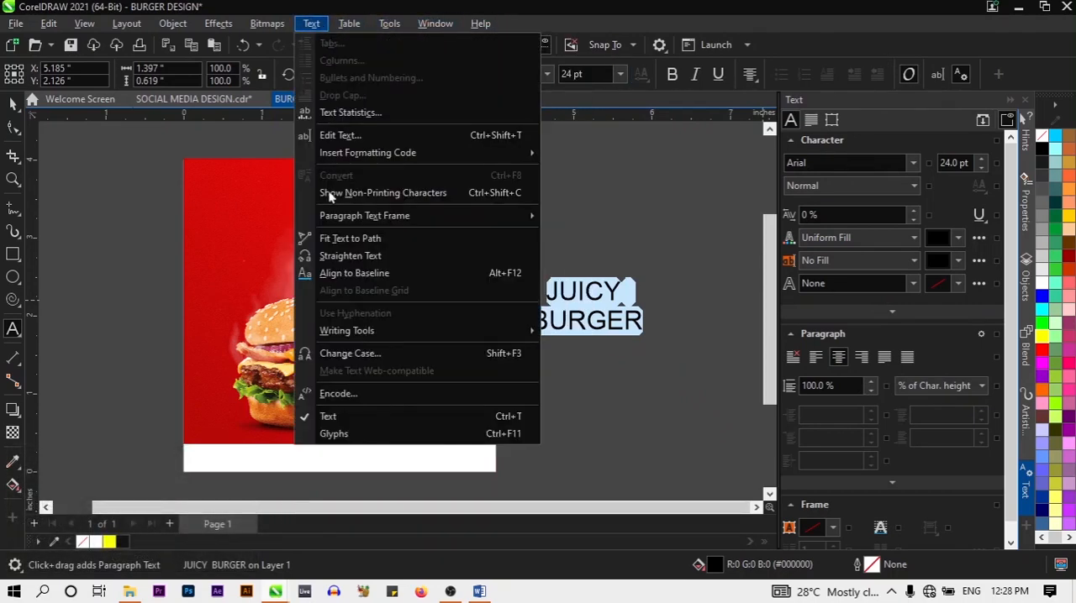
pyautogui.click(377, 418)
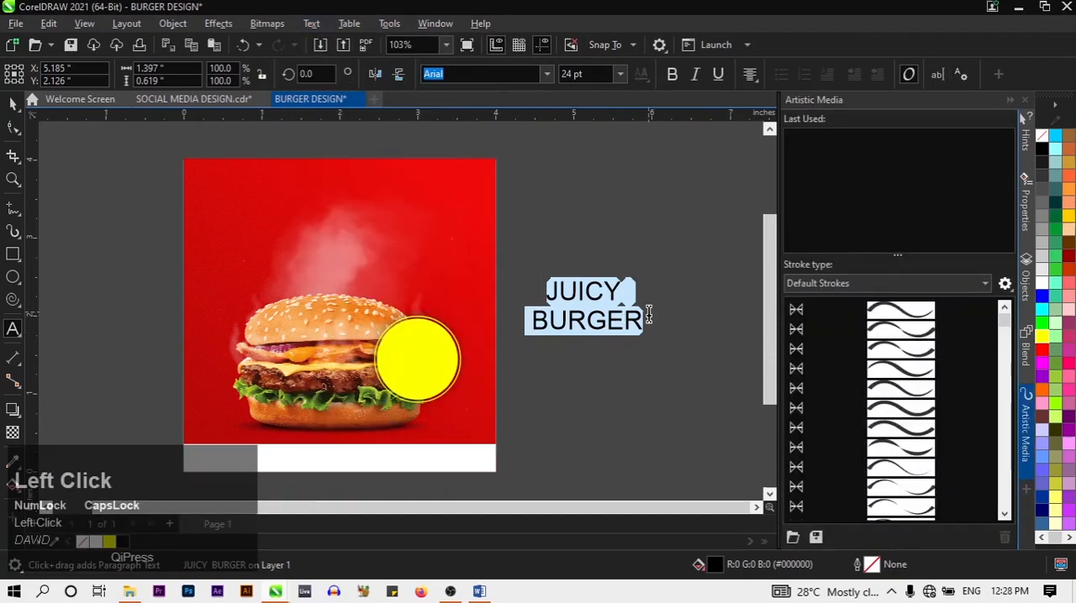
pyautogui.click(310, 23)
pyautogui.click(399, 414)
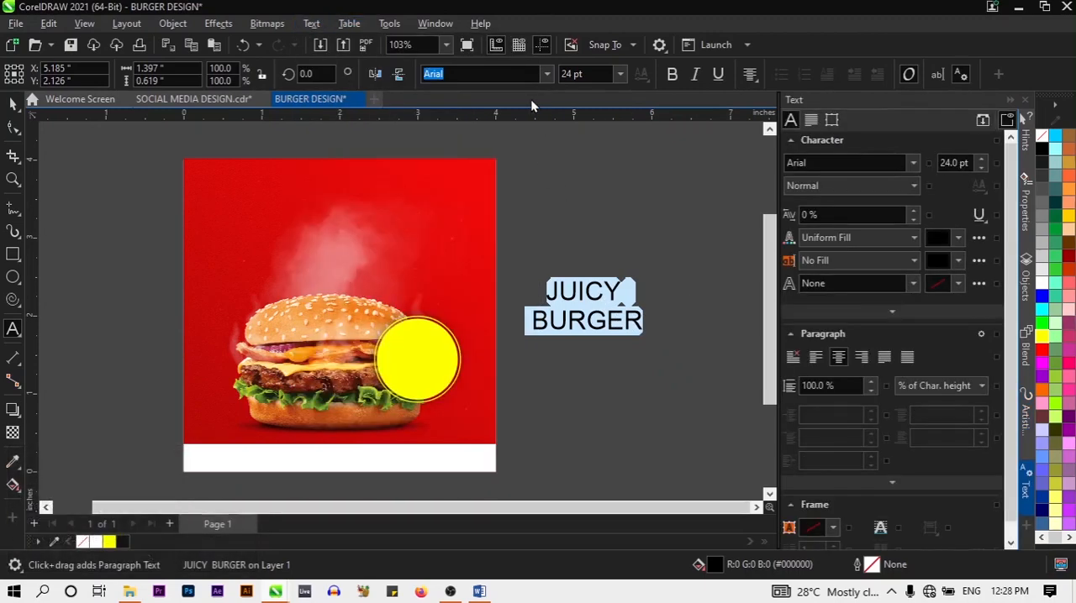
# Set the JUICY BURGER headline to Montserrat Bold at 30 pt
pyautogui.click(914, 165)
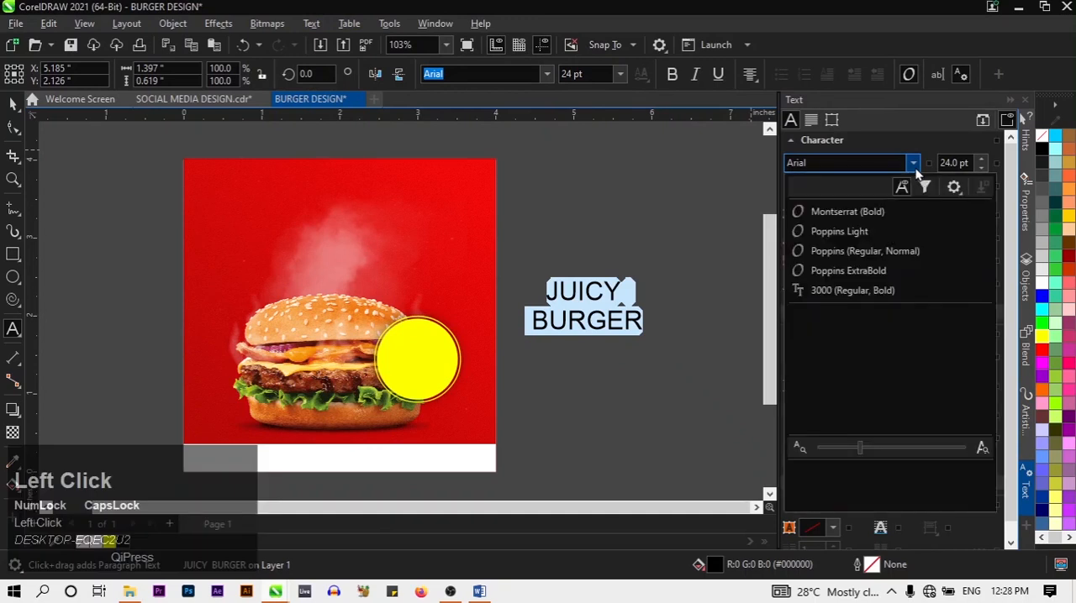
pyautogui.click(894, 212)
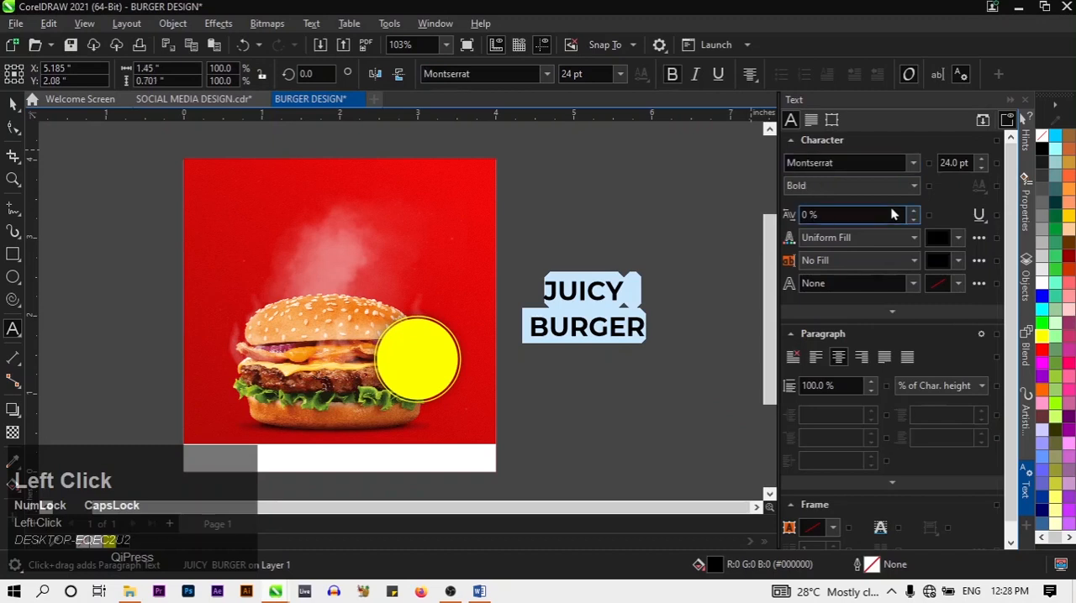
pyautogui.click(980, 160)
pyautogui.click(981, 159)
pyautogui.click(981, 160)
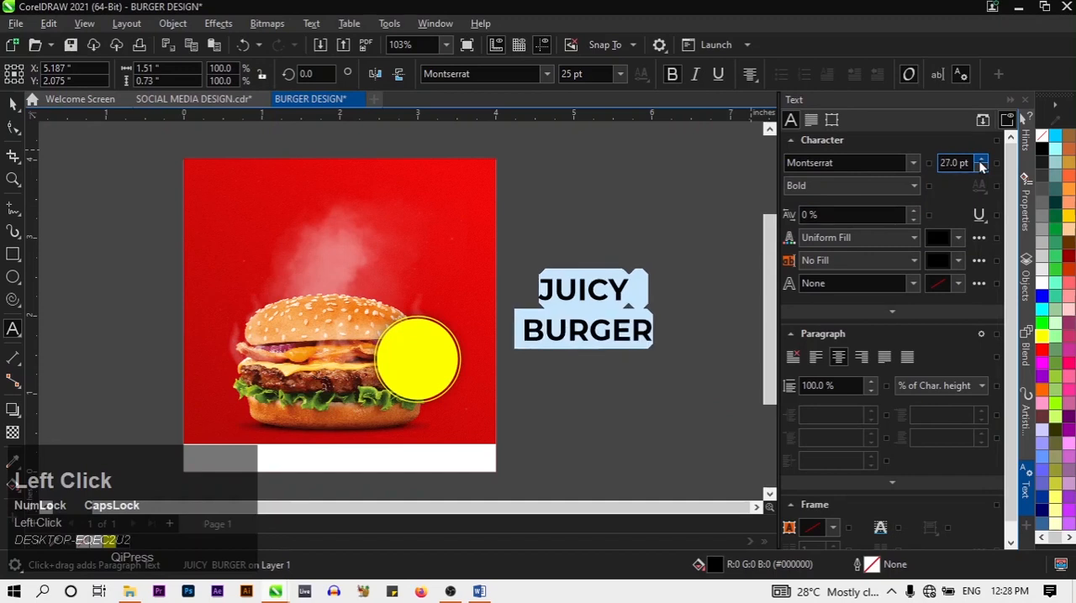
pyautogui.click(981, 160)
pyautogui.click(981, 159)
pyautogui.click(981, 159)
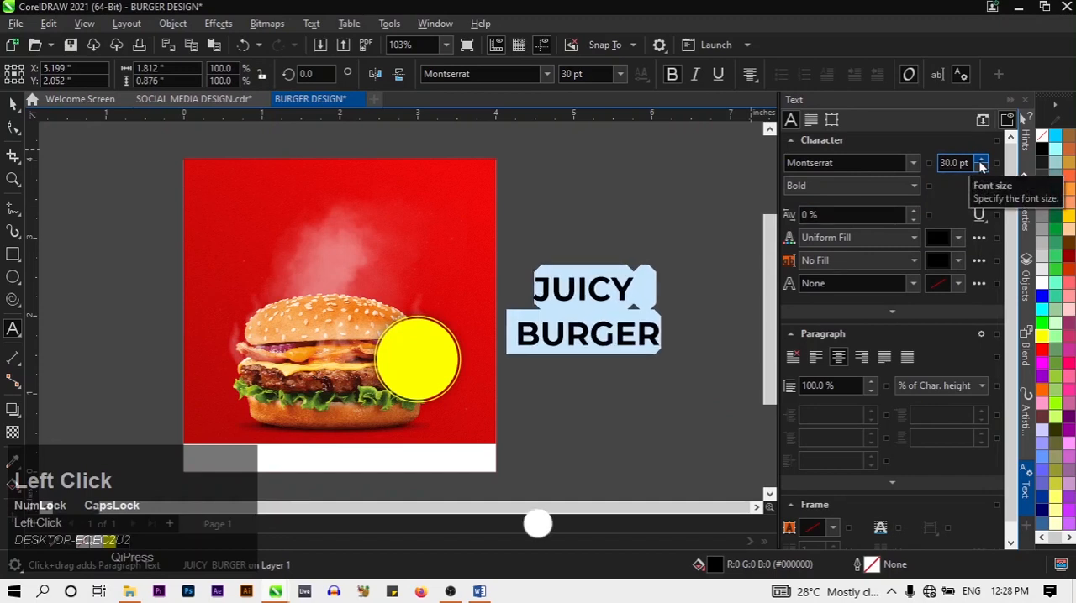
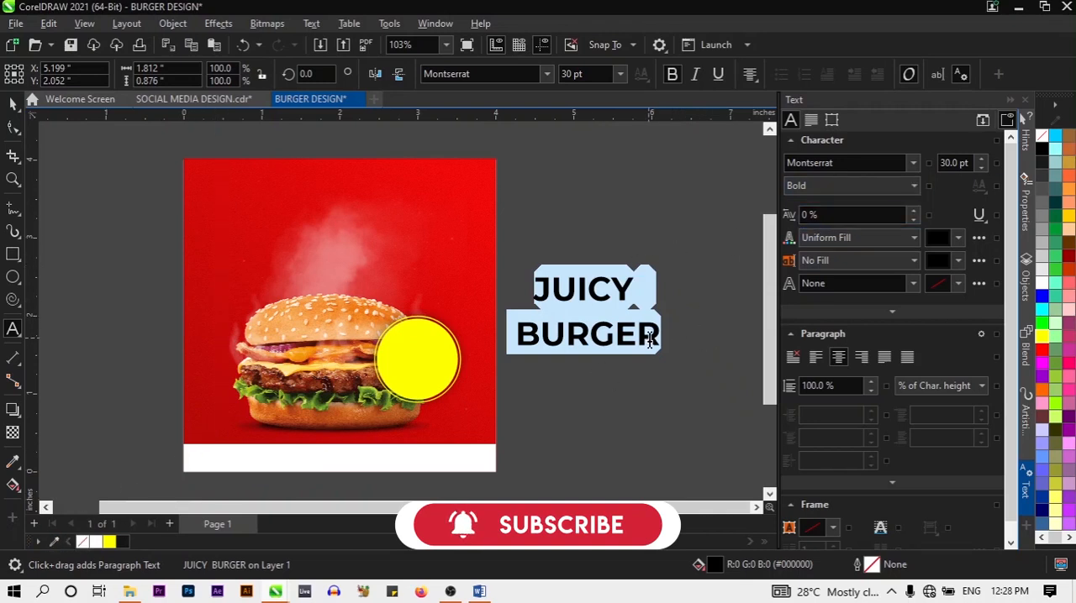
# Recolour the word BURGER yellow and move the headline onto the red background above the burger
pyautogui.moveTo(651, 339); pyautogui.dragTo(496, 329)
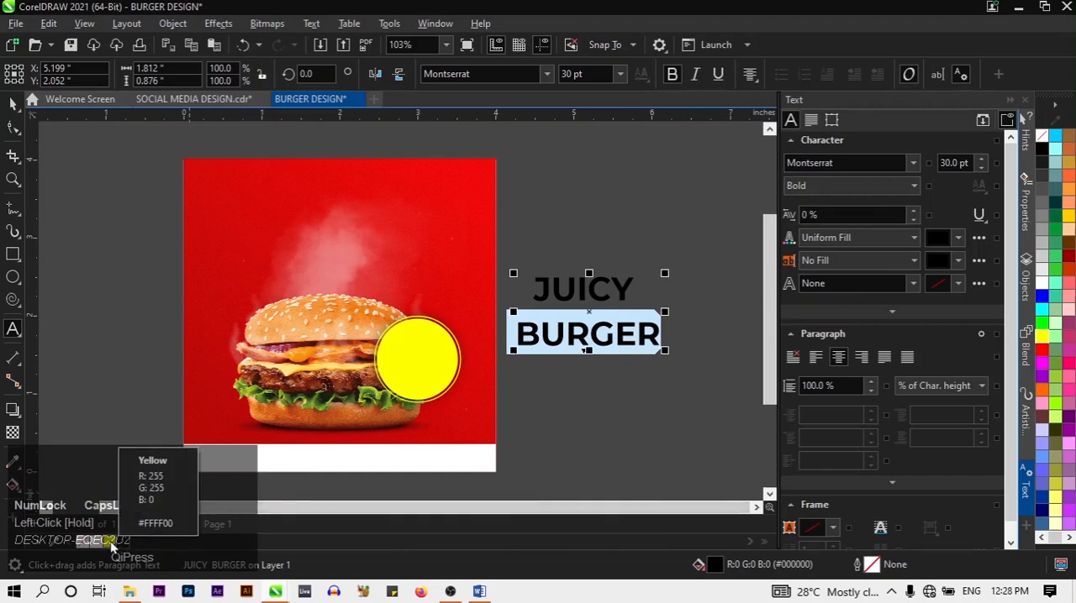
pyautogui.click(110, 541)
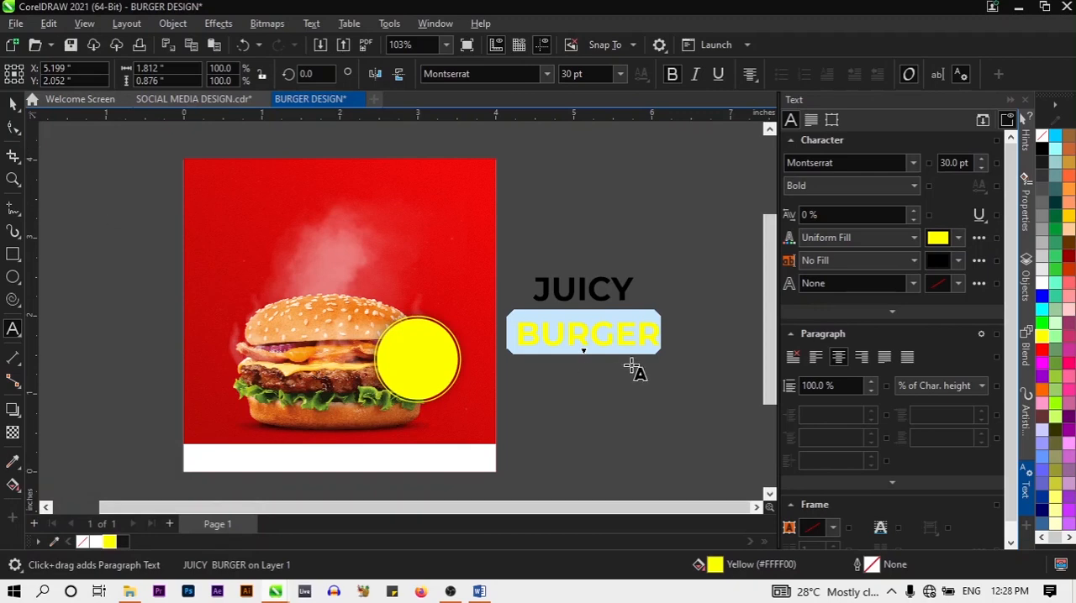
pyautogui.click(13, 104)
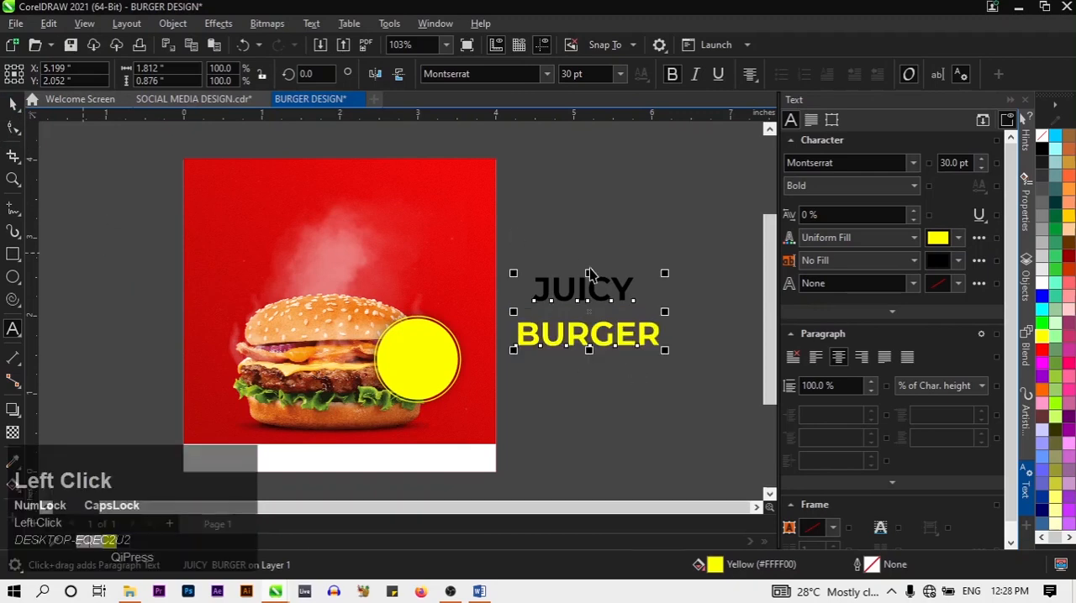
pyautogui.moveTo(580, 296); pyautogui.dragTo(345, 233)
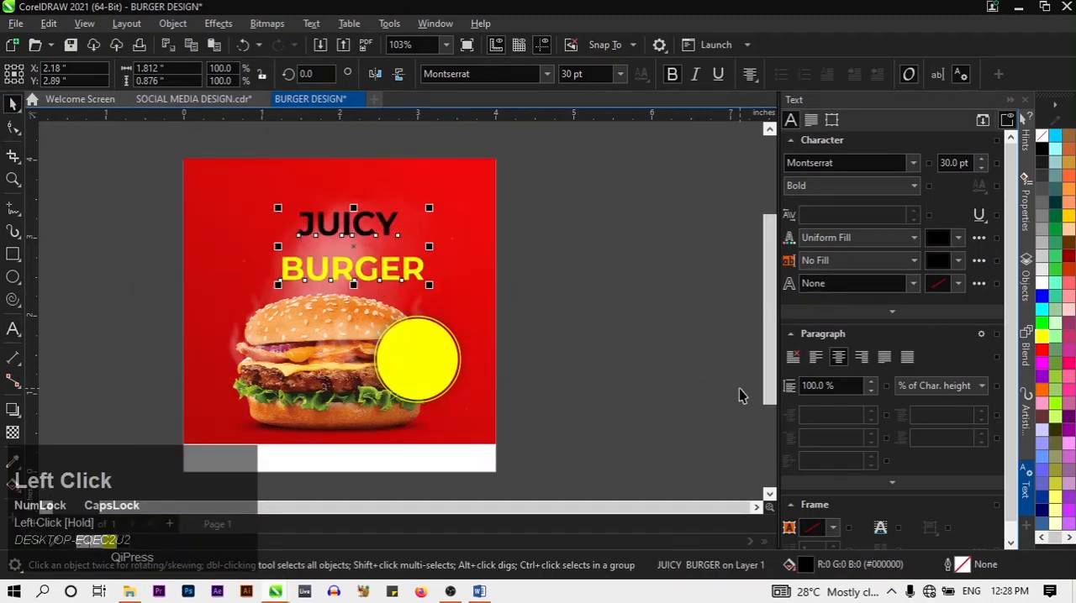
# Recolour the word JUICY in the headline white
pyautogui.click(12, 329)
pyautogui.click(366, 239)
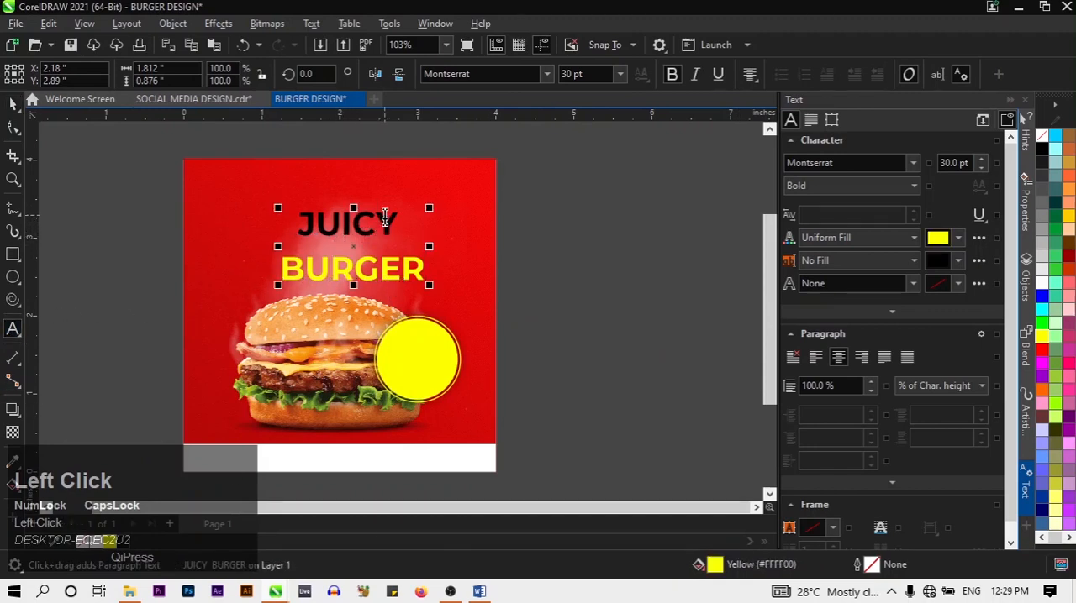
pyautogui.moveTo(385, 217); pyautogui.dragTo(292, 221)
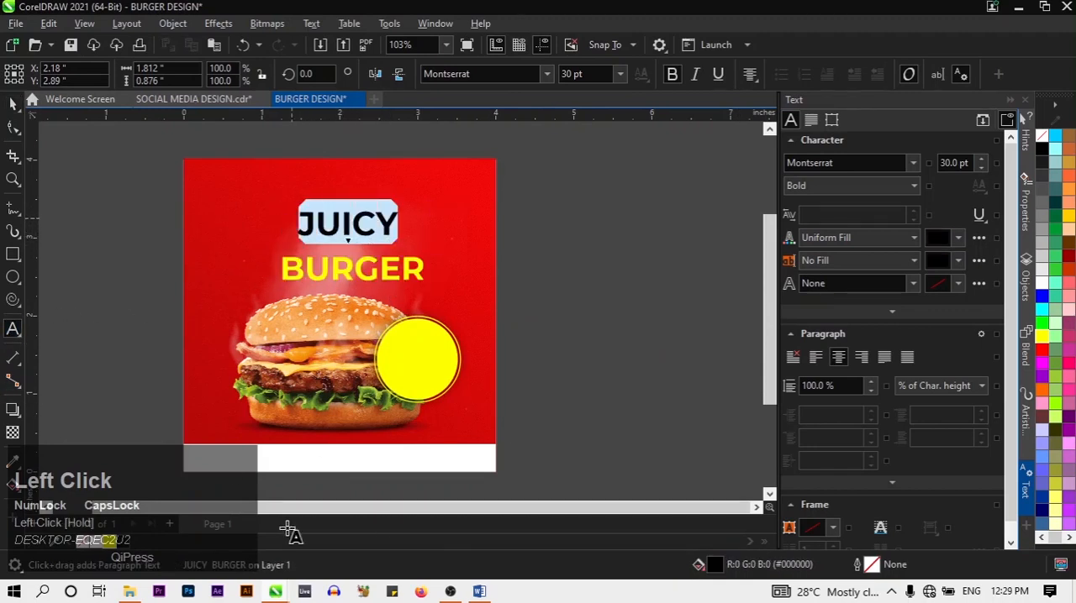
pyautogui.click(98, 546)
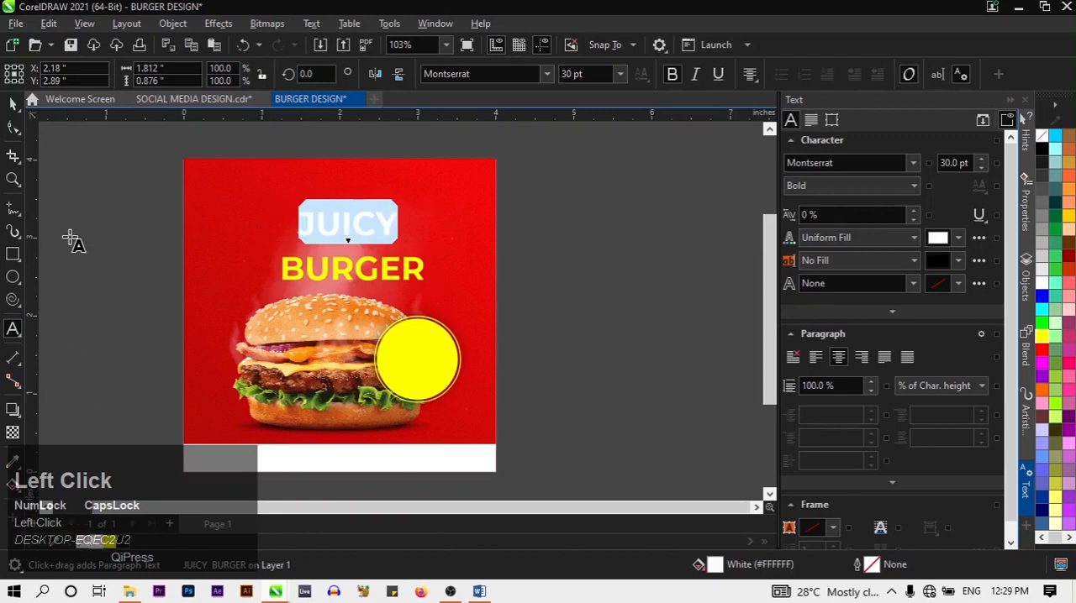
pyautogui.click(13, 103)
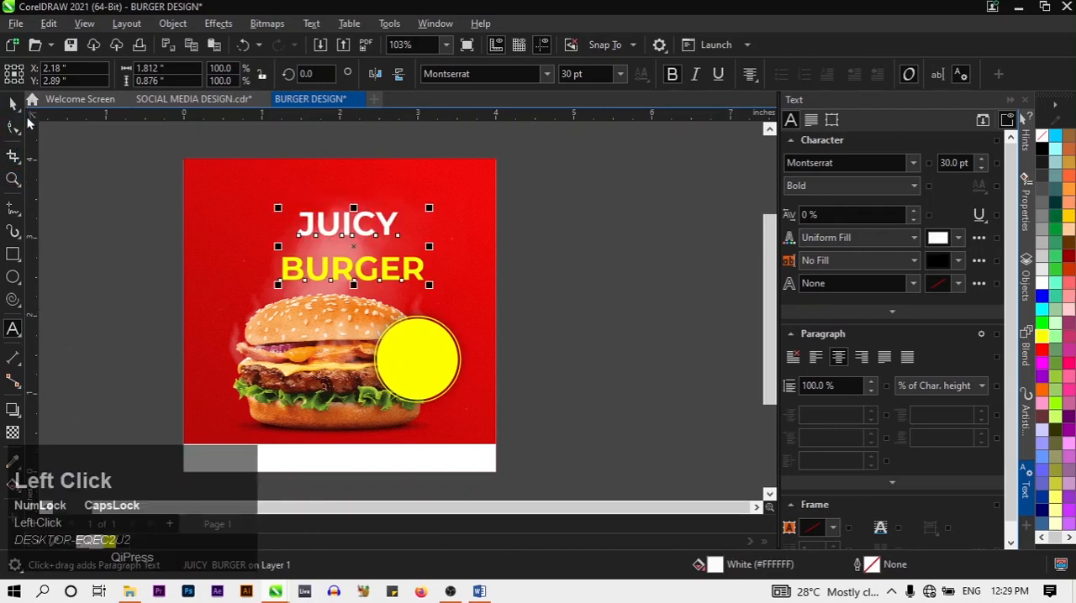
# Tighten the headline's line spacing to about 64% with the Shape tool so BURGER sits close beneath JUICY
pyautogui.click(20, 136)
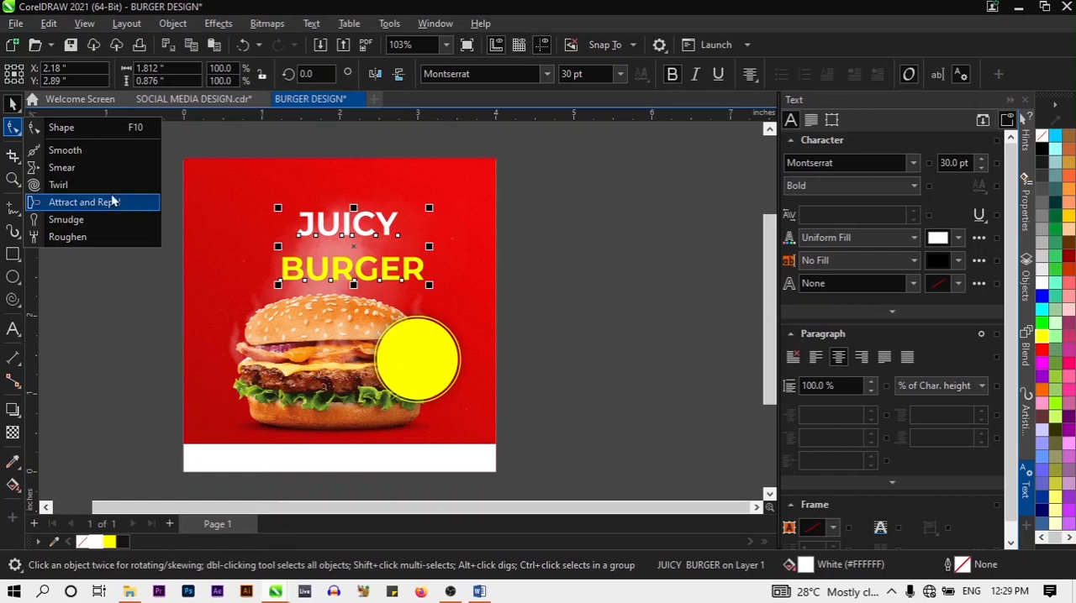
pyautogui.click(329, 292)
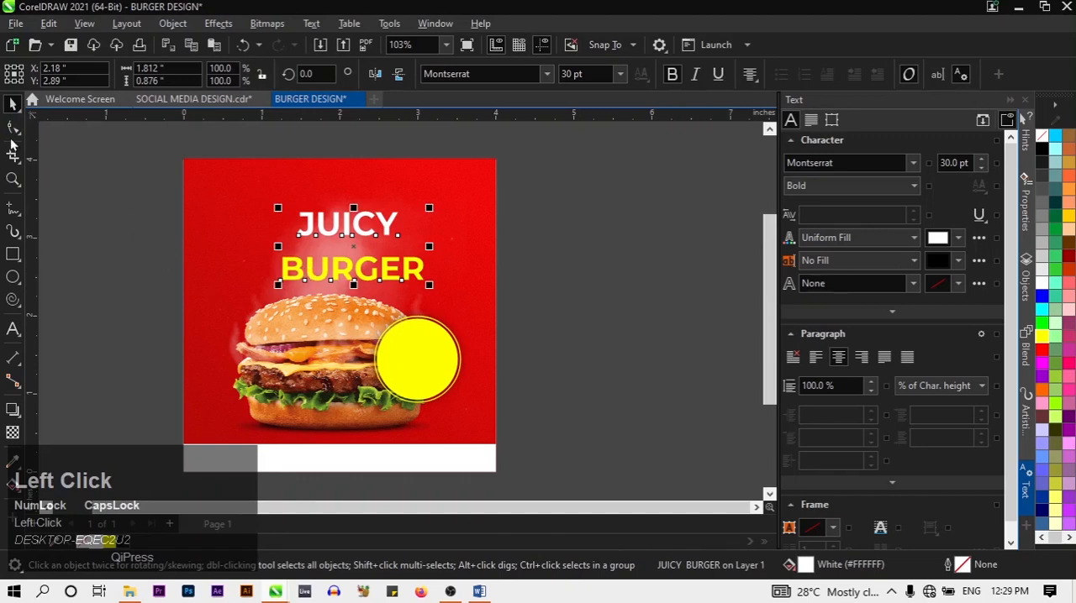
pyautogui.click(12, 133)
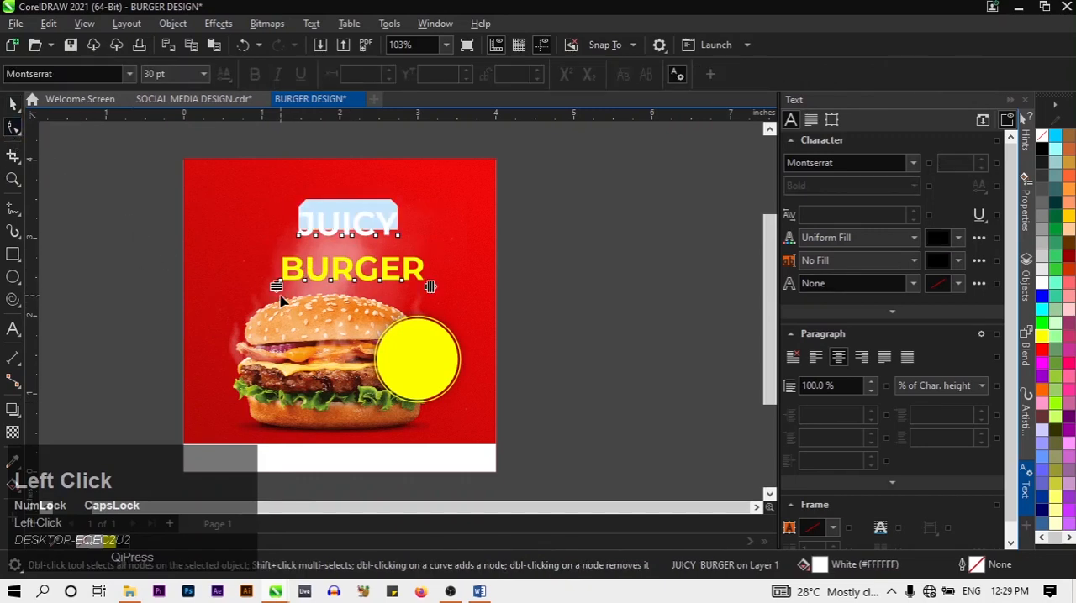
pyautogui.moveTo(276, 286); pyautogui.dragTo(279, 263)
pyautogui.click(281, 261)
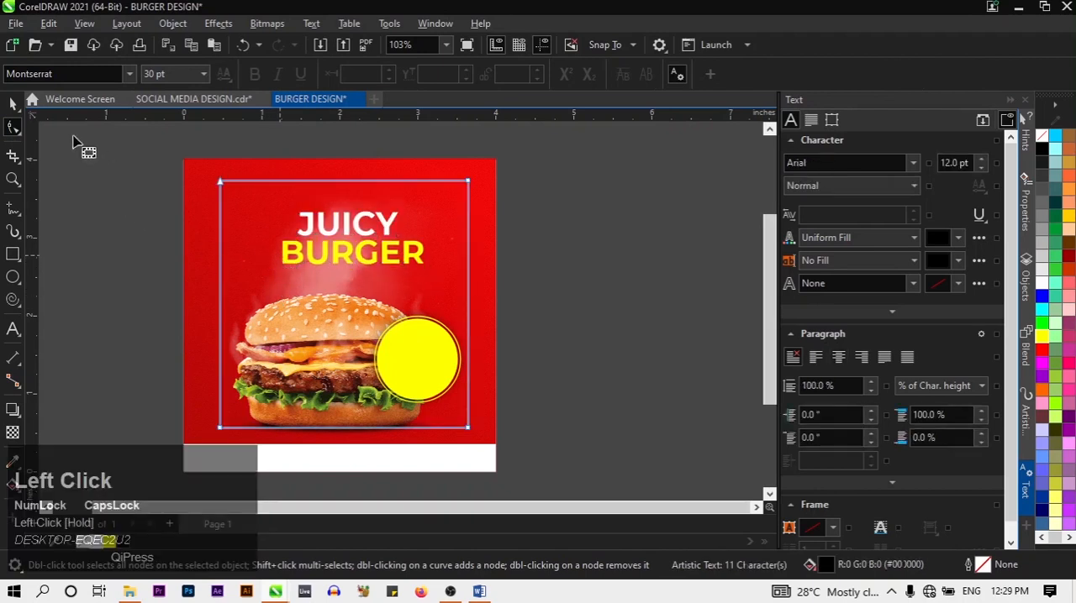
pyautogui.click(13, 101)
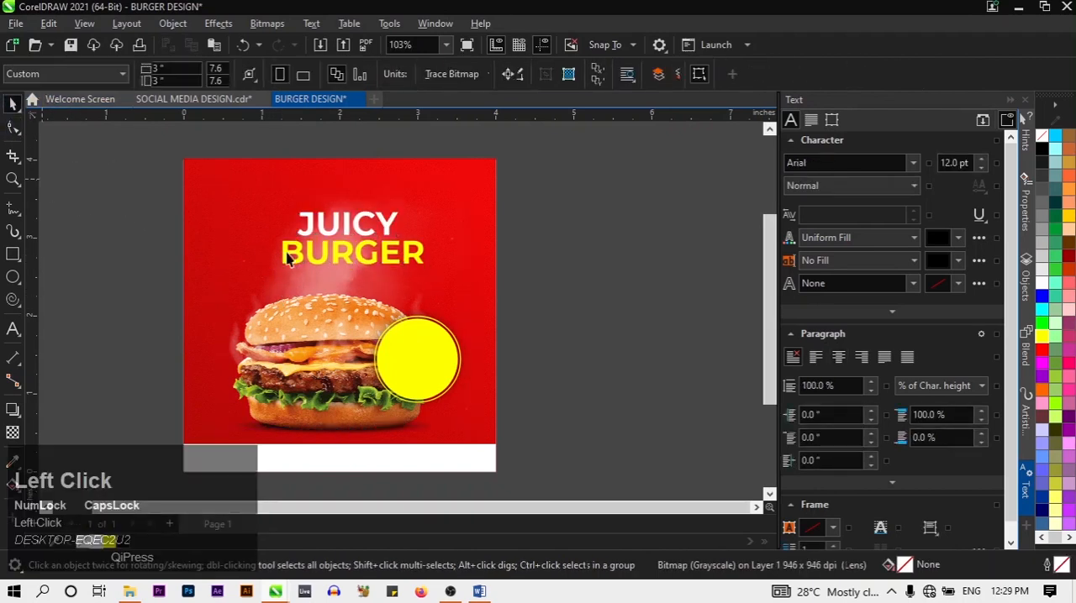
pyautogui.click(376, 265)
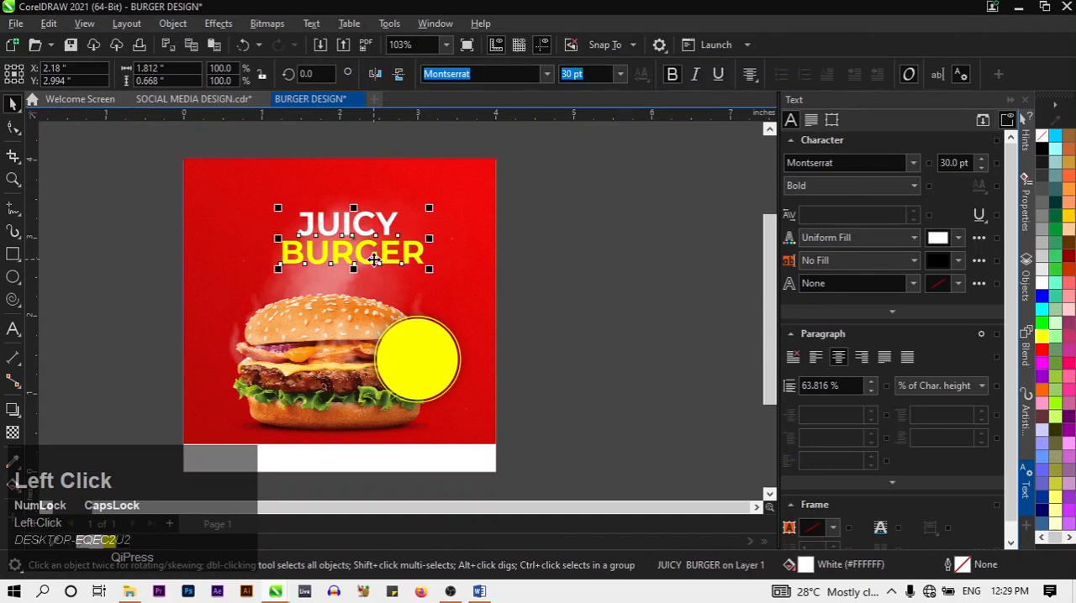
pyautogui.click(13, 329)
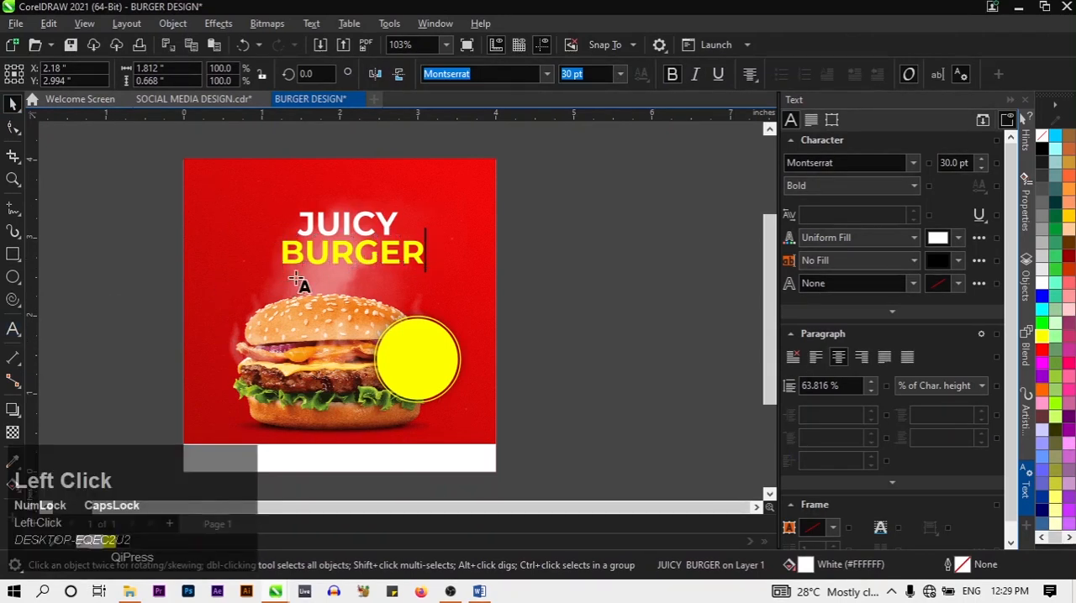
pyautogui.click(348, 262)
pyautogui.hotkey('ctrl', 'a')
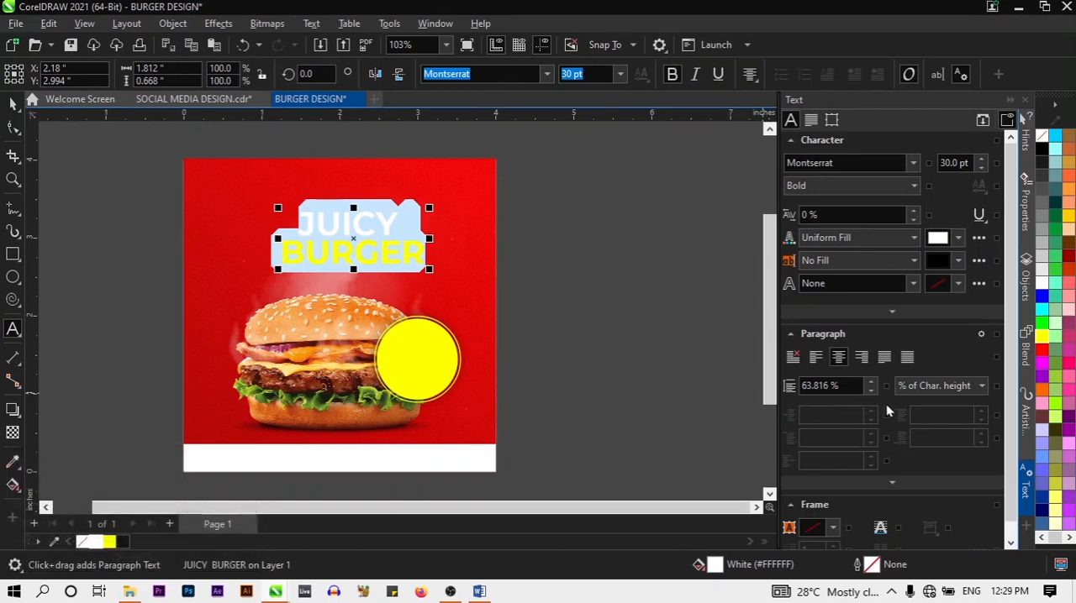
pyautogui.click(13, 102)
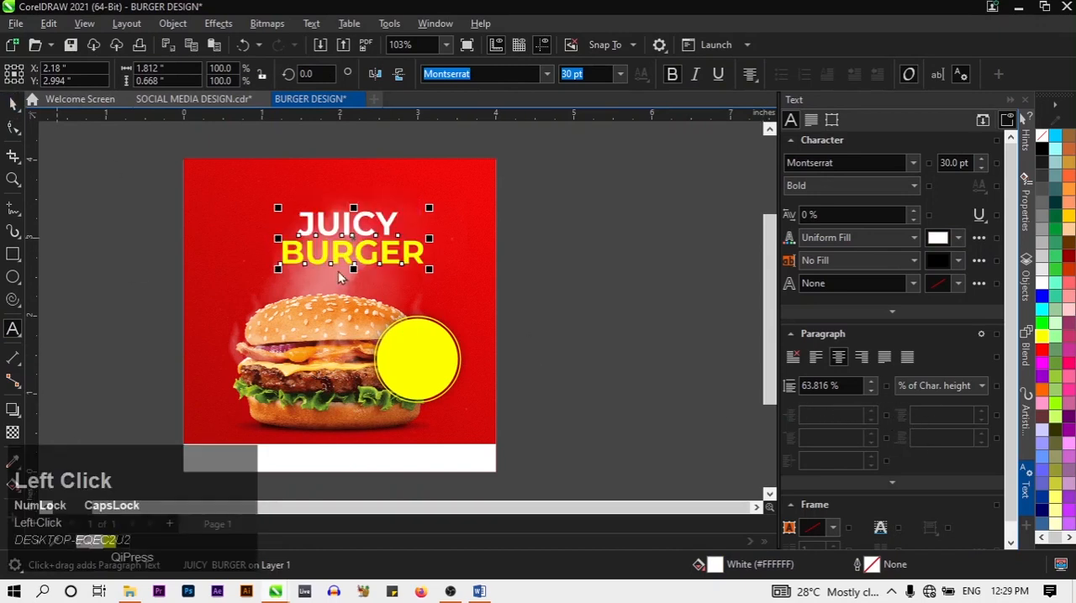
# Centre the JUICY BURGER headline horizontally on the page and deselect it
pyautogui.click(388, 262)
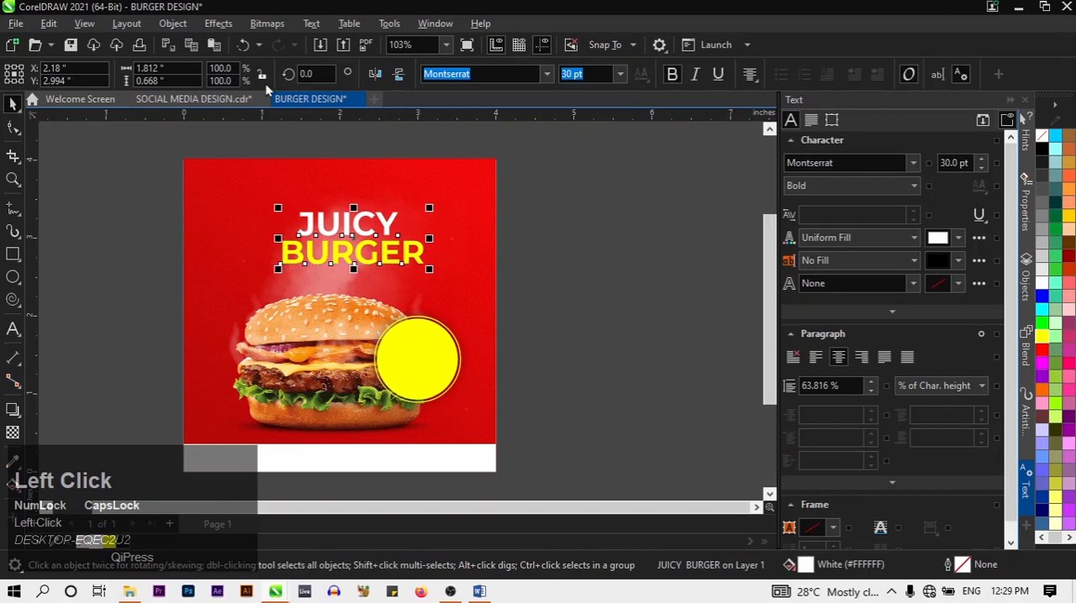
pyautogui.click(172, 24)
pyautogui.moveTo(252, 205)
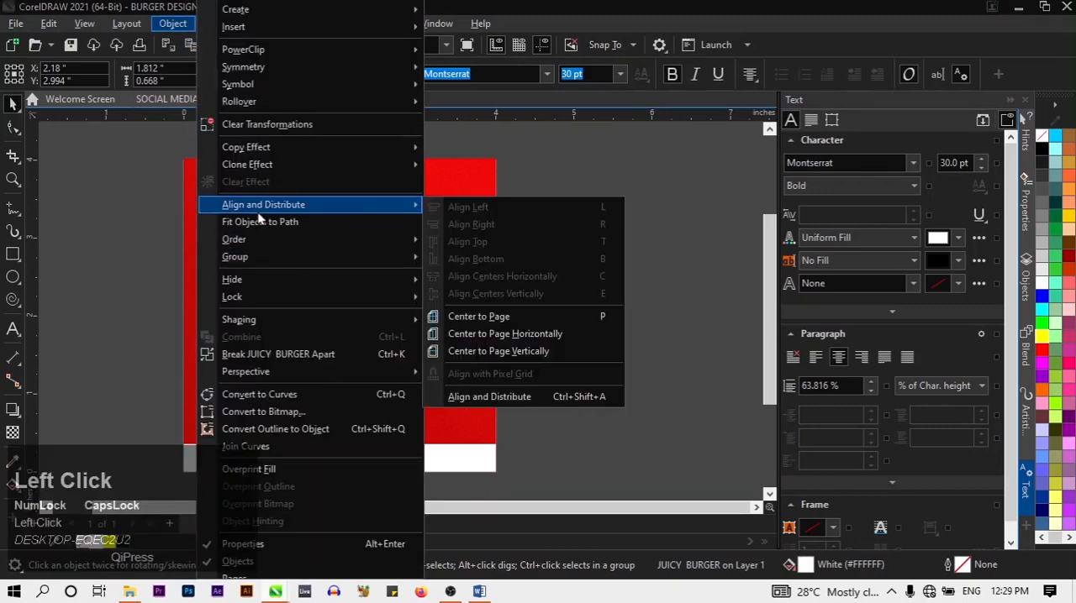
pyautogui.click(495, 335)
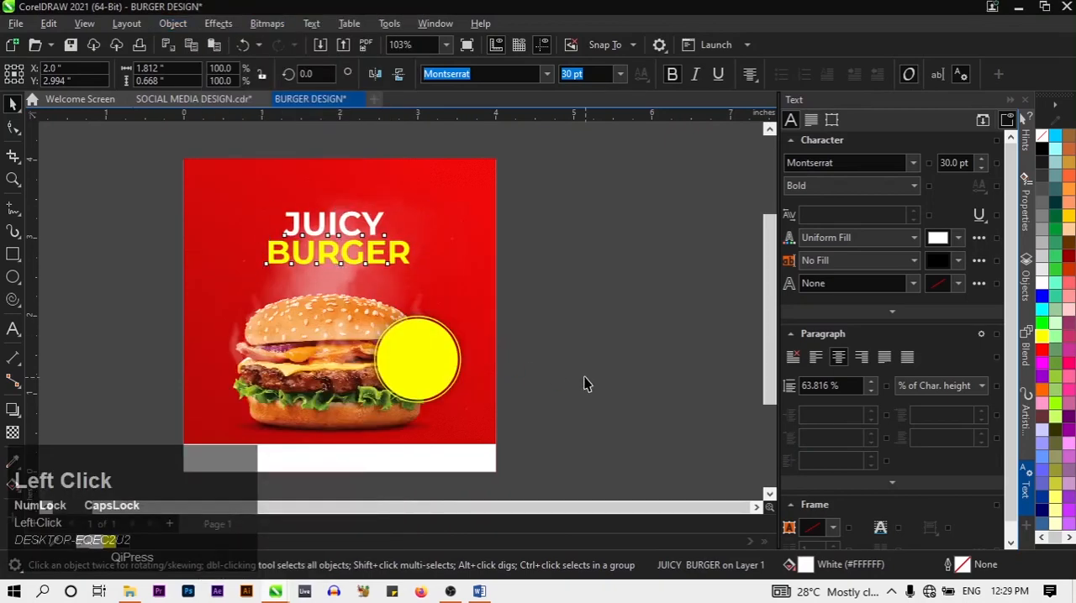
pyautogui.click(548, 400)
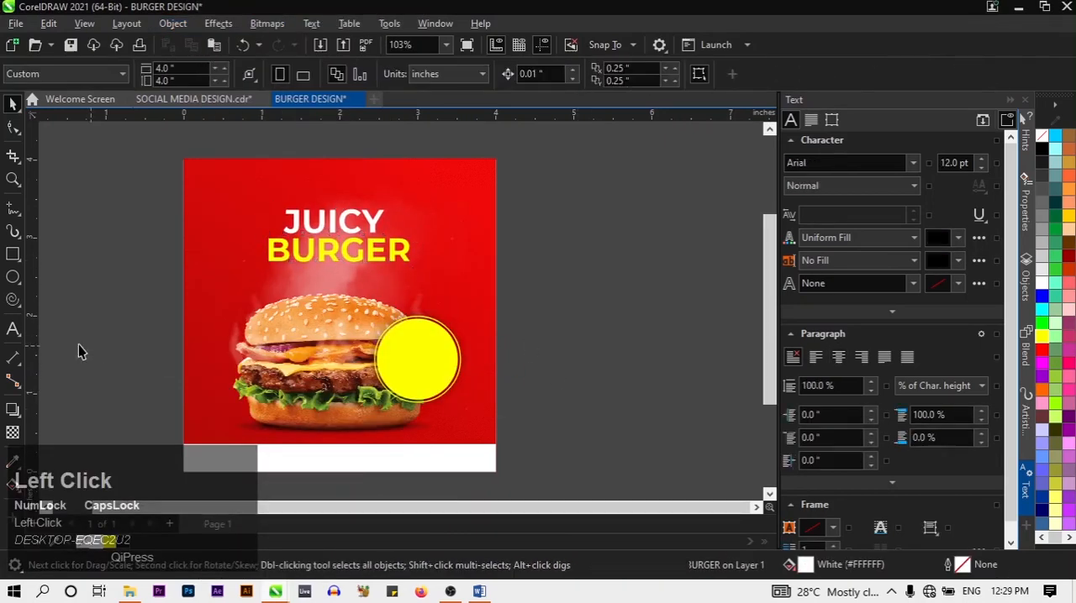
# Draw a wide, thin rectangle about 2.16 by 0.21 inches between the headline and the burger bun
pyautogui.click(13, 256)
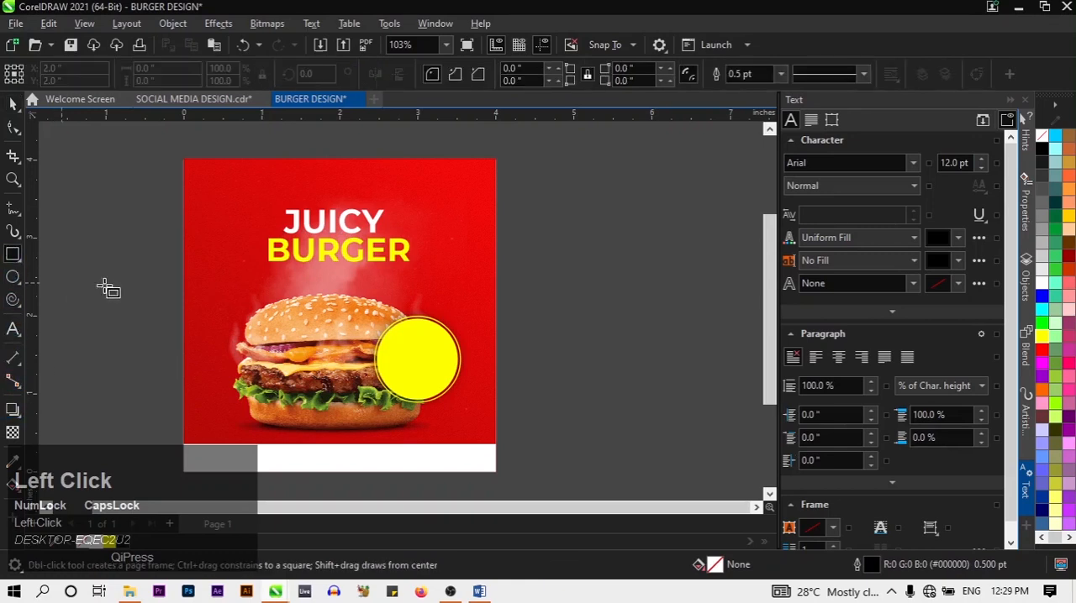
pyautogui.moveTo(254, 267); pyautogui.dragTo(430, 291)
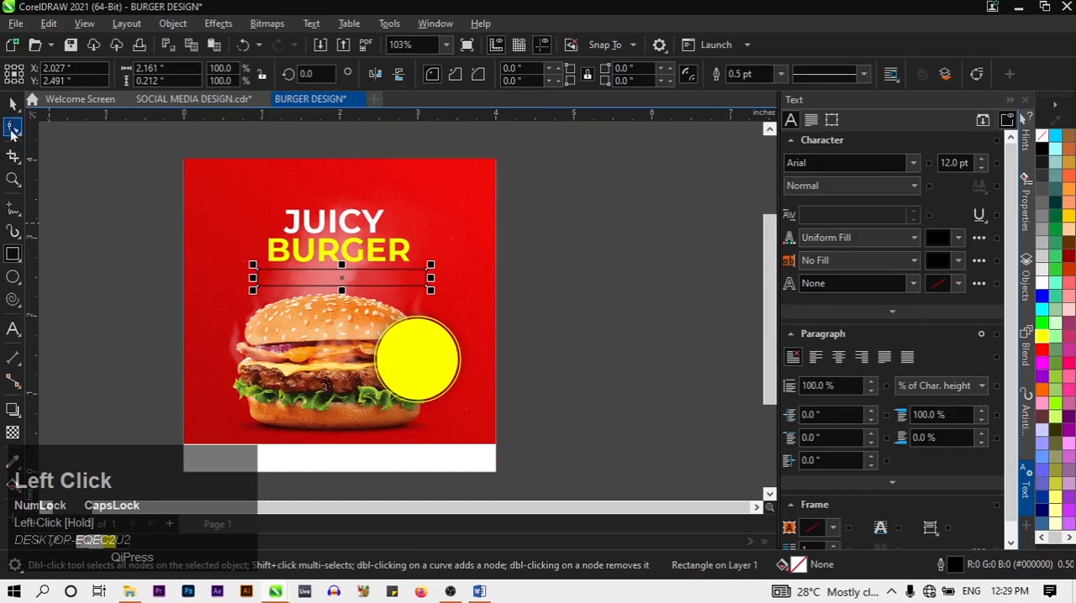
pyautogui.rightClick(15, 255)
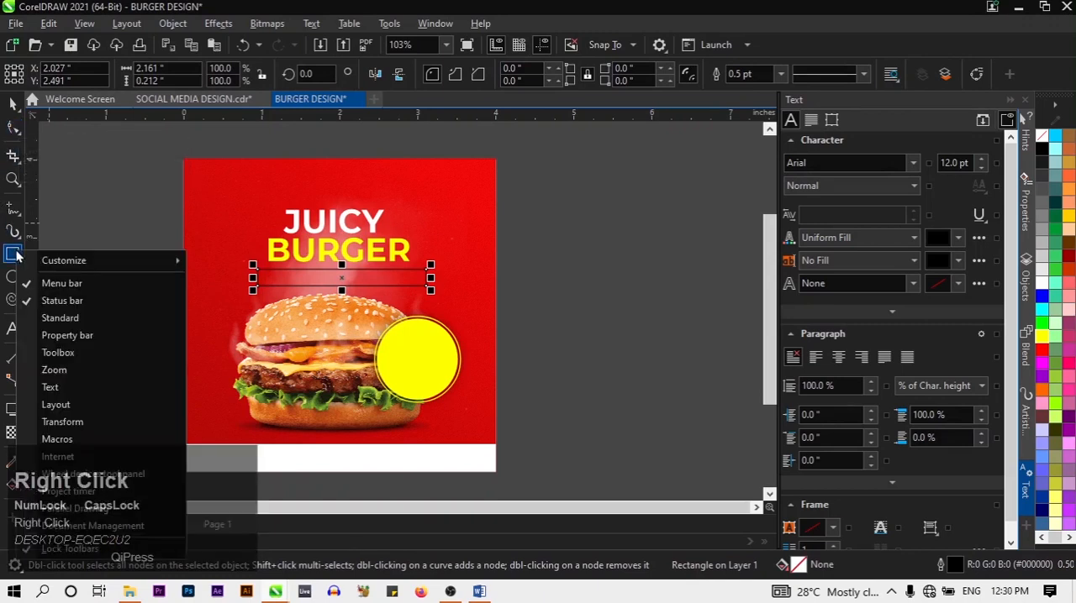
pyautogui.click(15, 255)
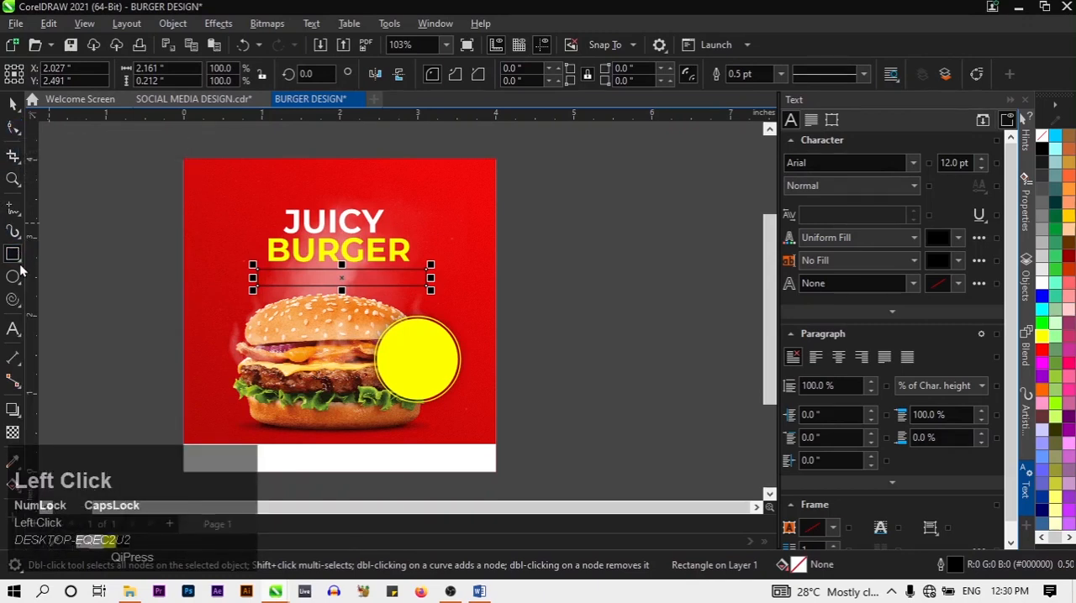
pyautogui.click(15, 231)
# Round the thin rectangle's corners fully into a pill shape with a 0.106 inch radius using the Shape tool
pyautogui.click(13, 128)
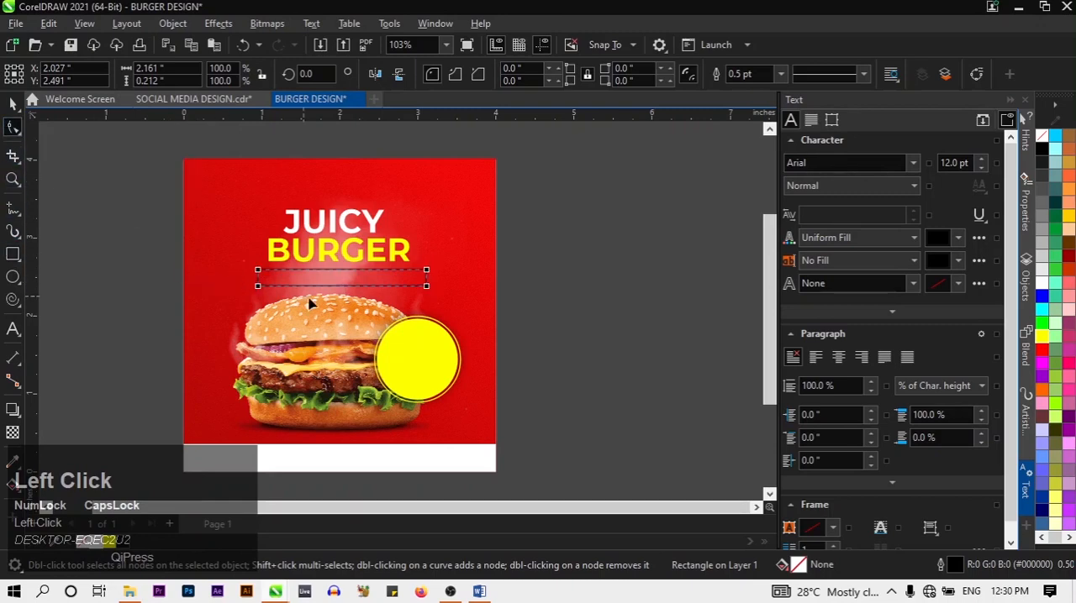
pyautogui.scroll(2, 311, 305)
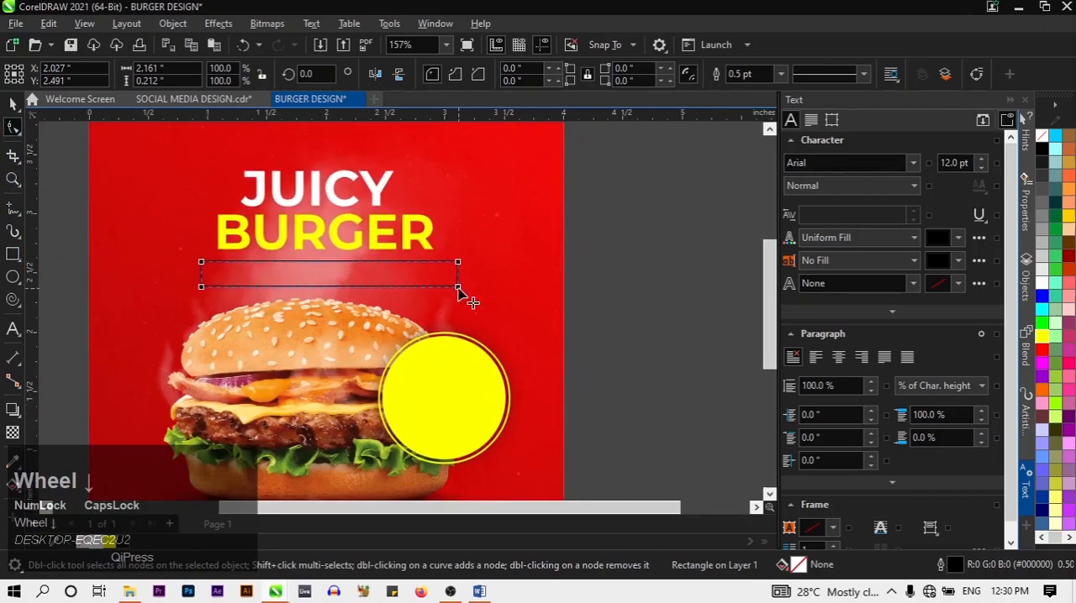
pyautogui.moveTo(457, 286); pyautogui.dragTo(317, 300)
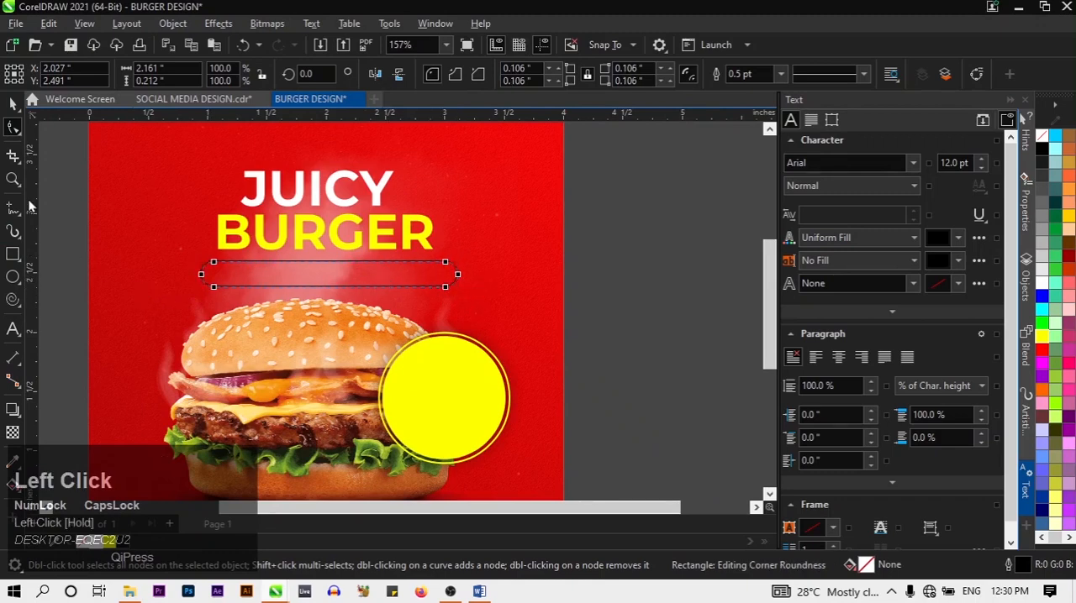
pyautogui.click(9, 107)
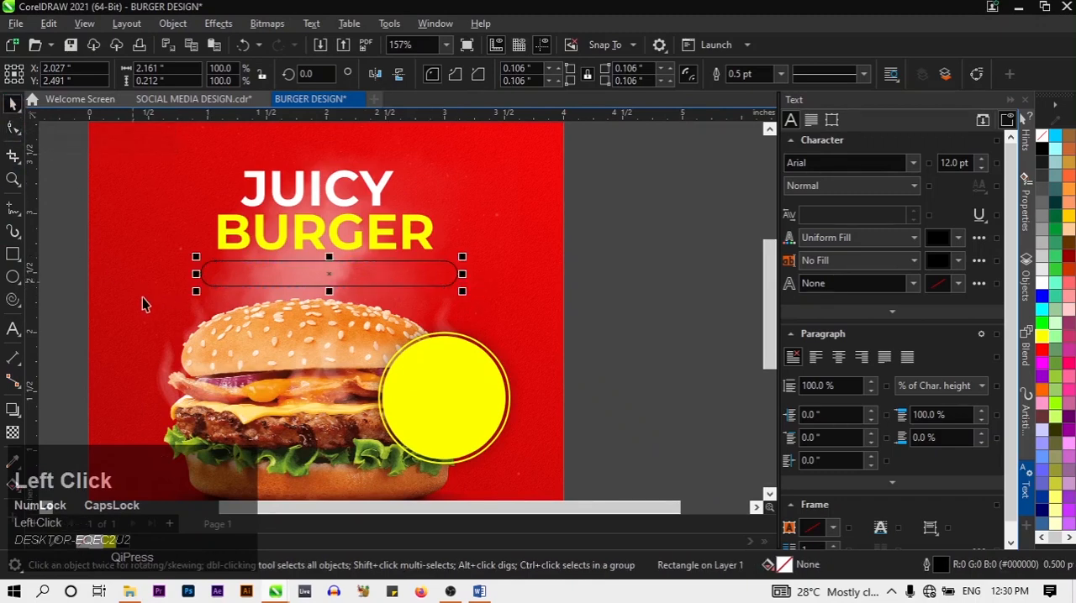
# Give the pill-shaped bar a white fill and a yellow outline 1.0 pt wide
pyautogui.click(100, 541)
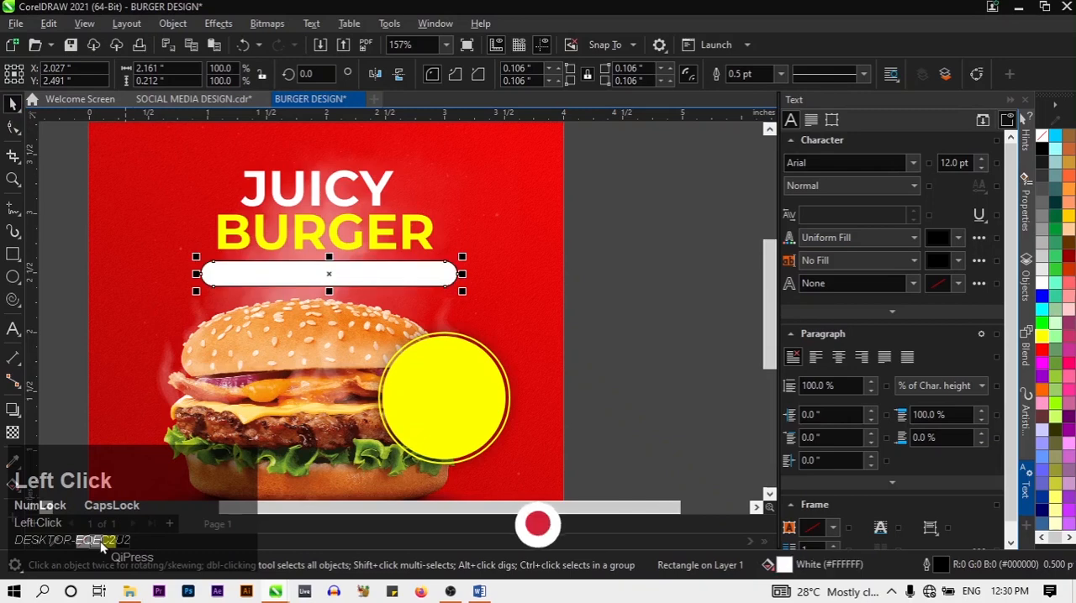
pyautogui.rightClick(105, 542)
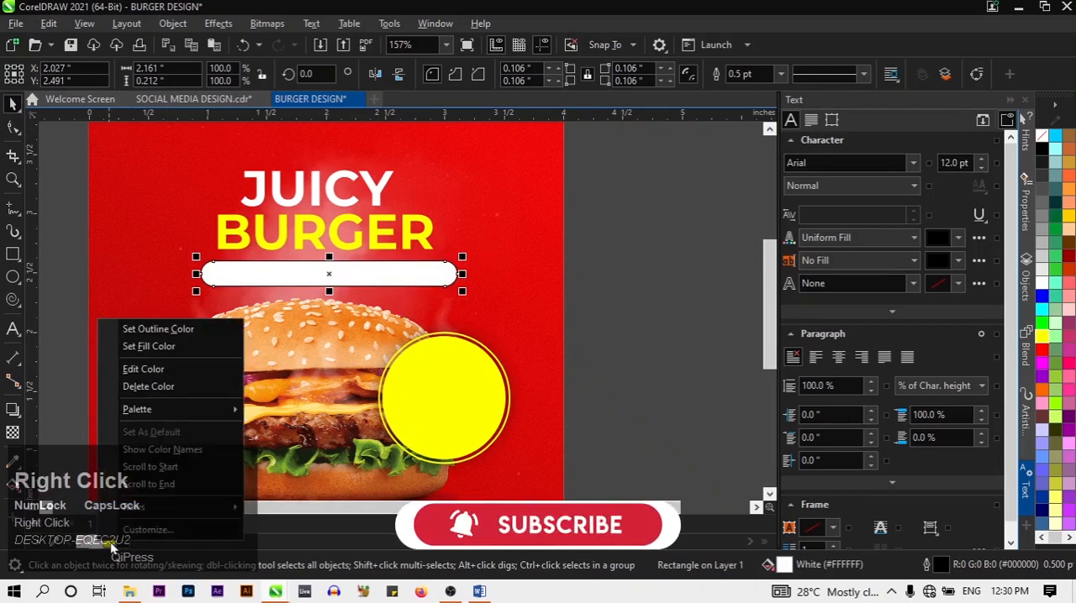
pyautogui.click(150, 332)
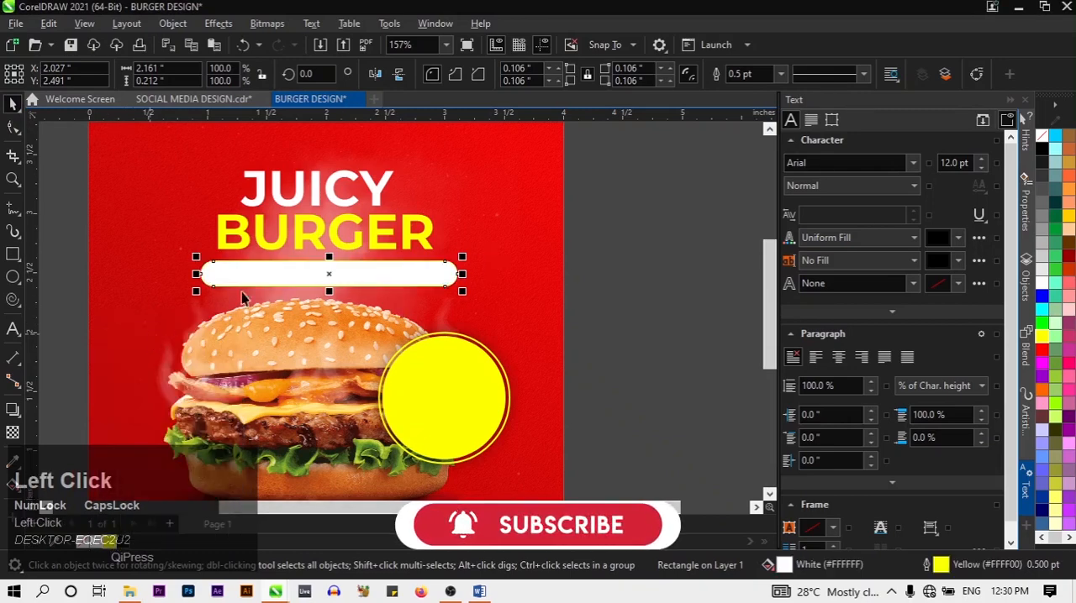
pyautogui.click(778, 75)
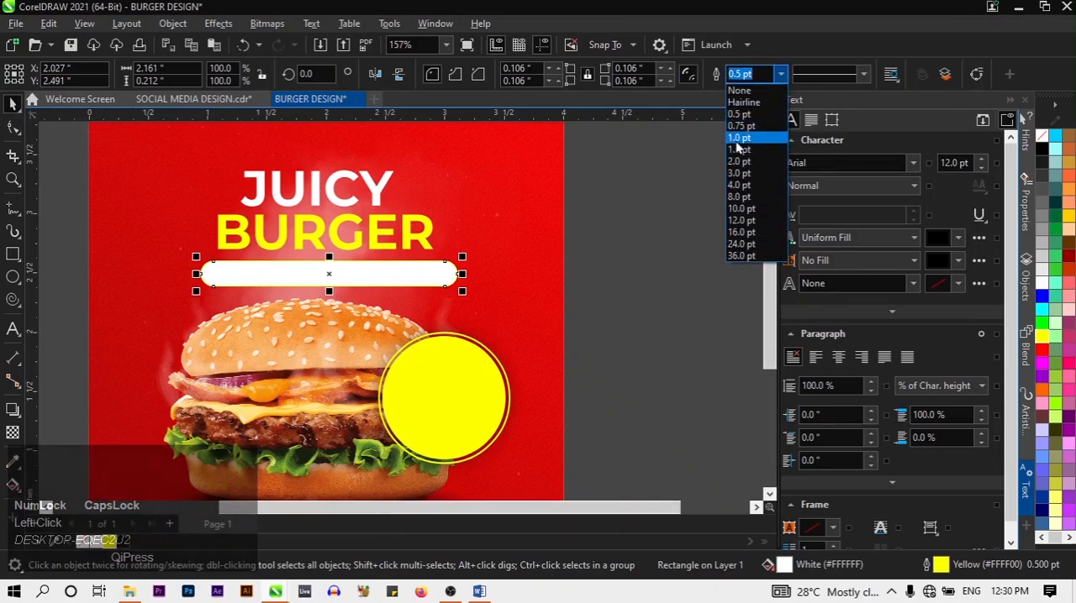
pyautogui.click(737, 148)
pyautogui.click(652, 281)
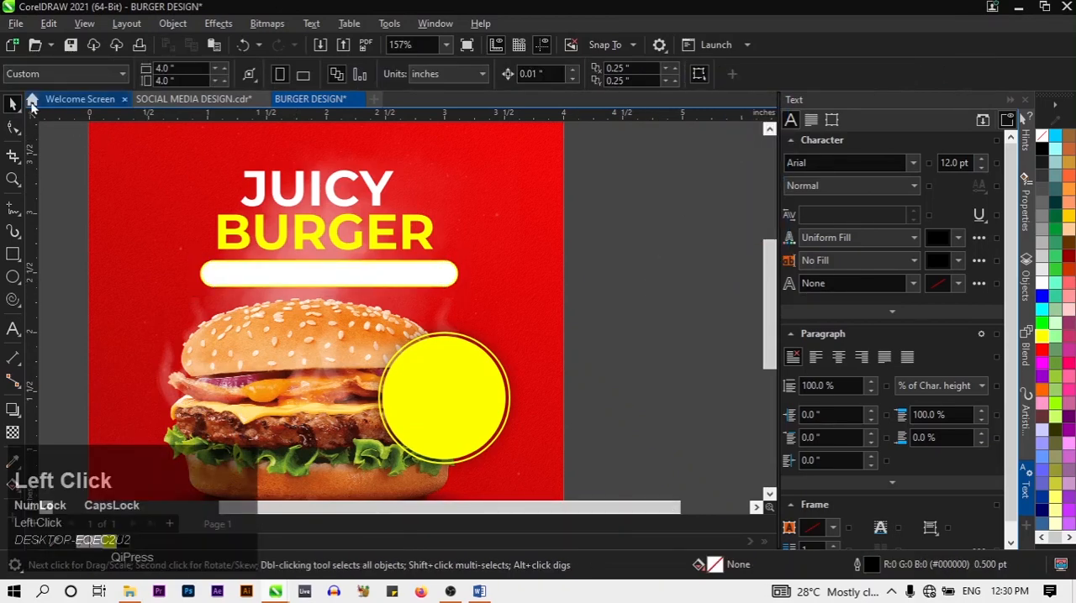
# Centre the white pill-shaped bar horizontally on the page and deselect it
pyautogui.click(386, 291)
pyautogui.click(372, 273)
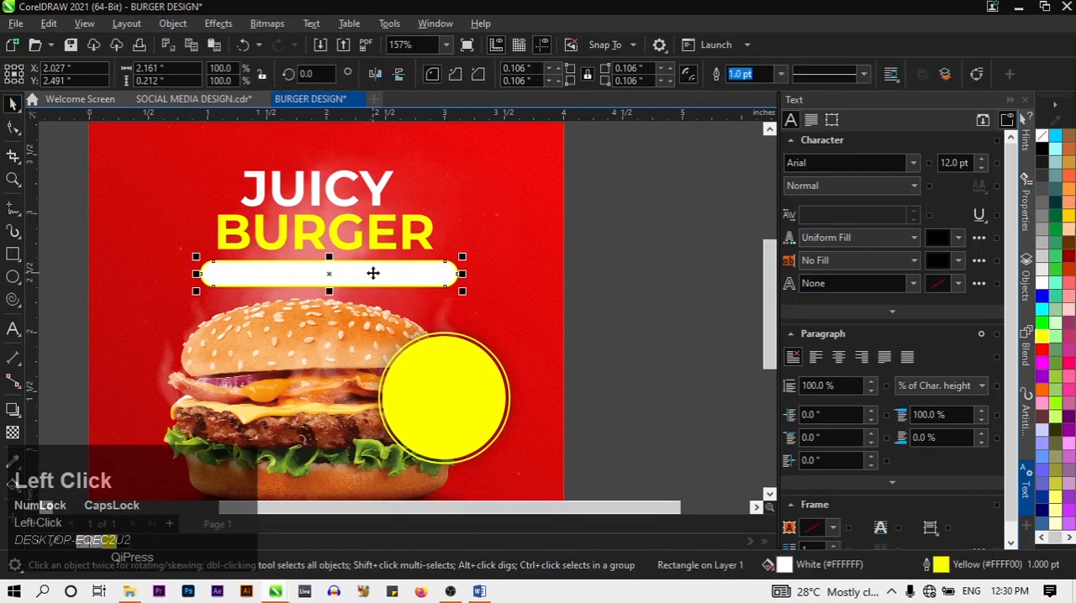
pyautogui.click(173, 24)
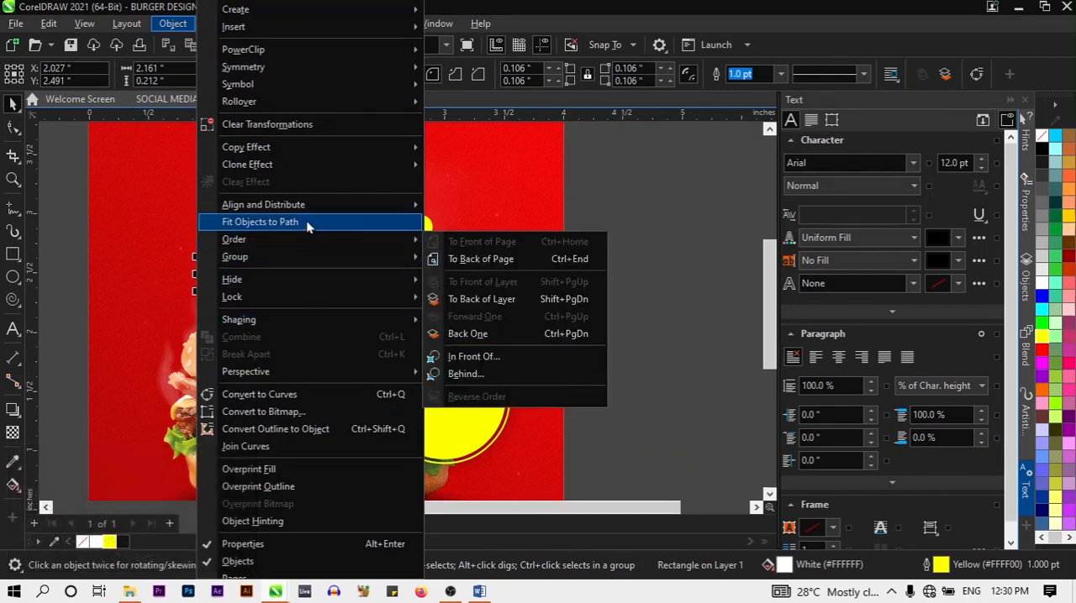
pyautogui.moveTo(306, 210)
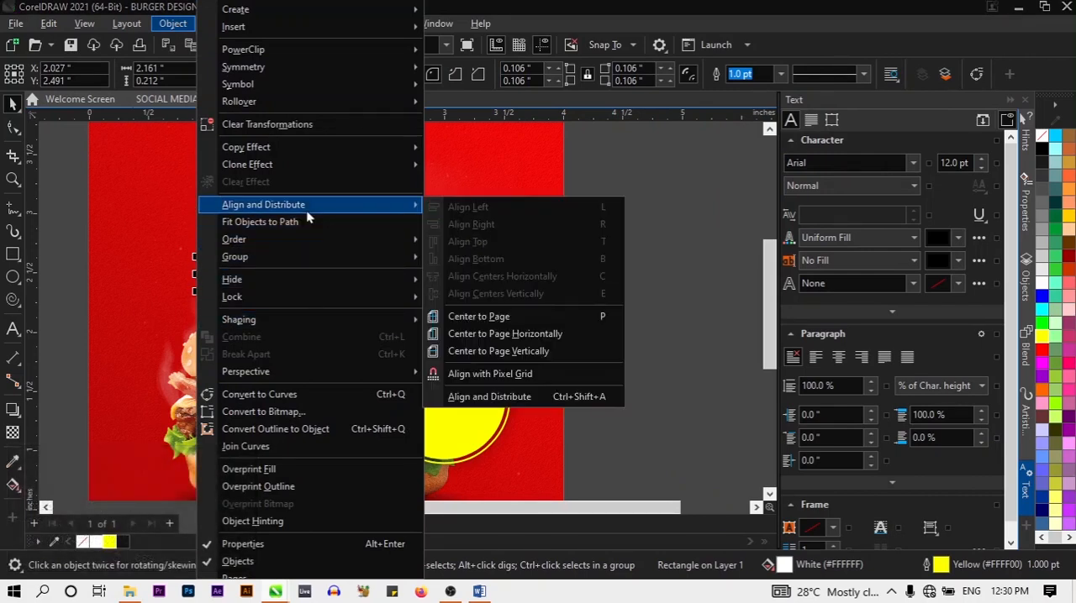
pyautogui.click(462, 349)
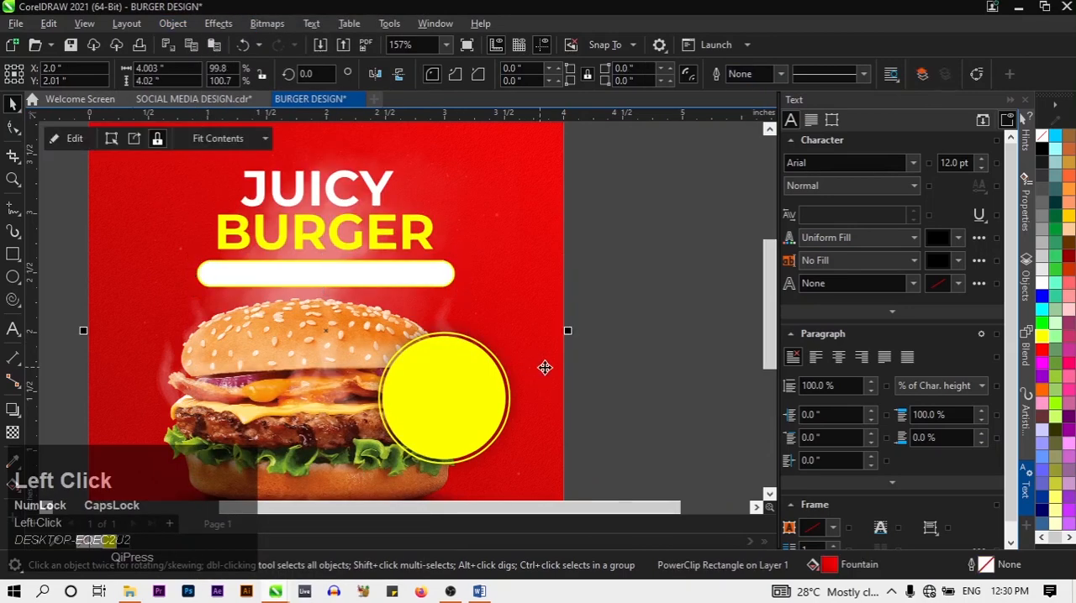
pyautogui.scroll(-3, 616, 399)
pyautogui.click(644, 410)
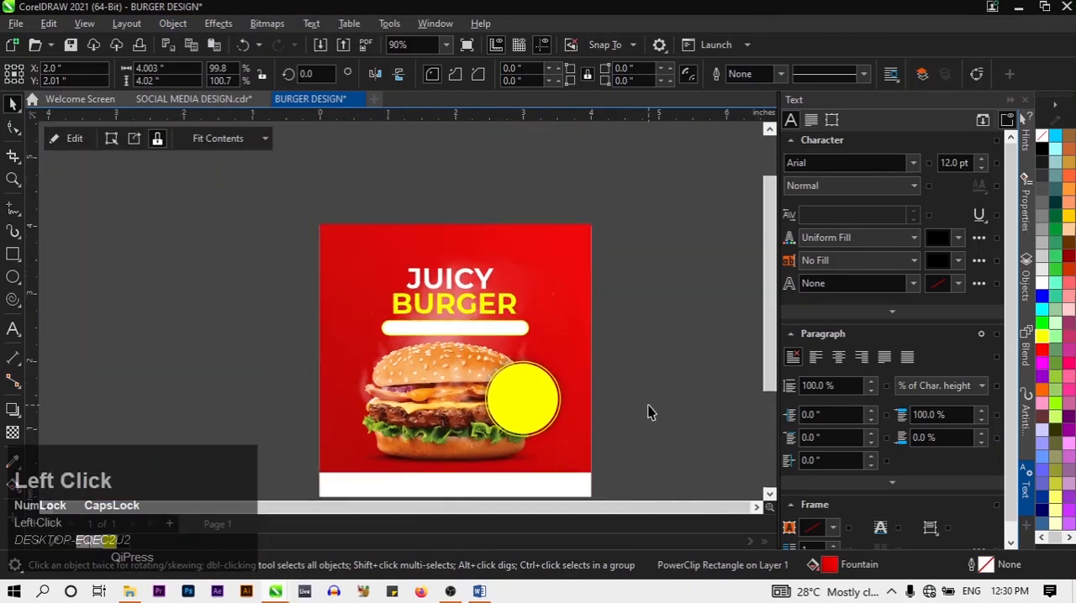
# Add the artistic text ORDER NOW on two lines in the empty area beside the page
pyautogui.moveTo(771, 372); pyautogui.dragTo(772, 395)
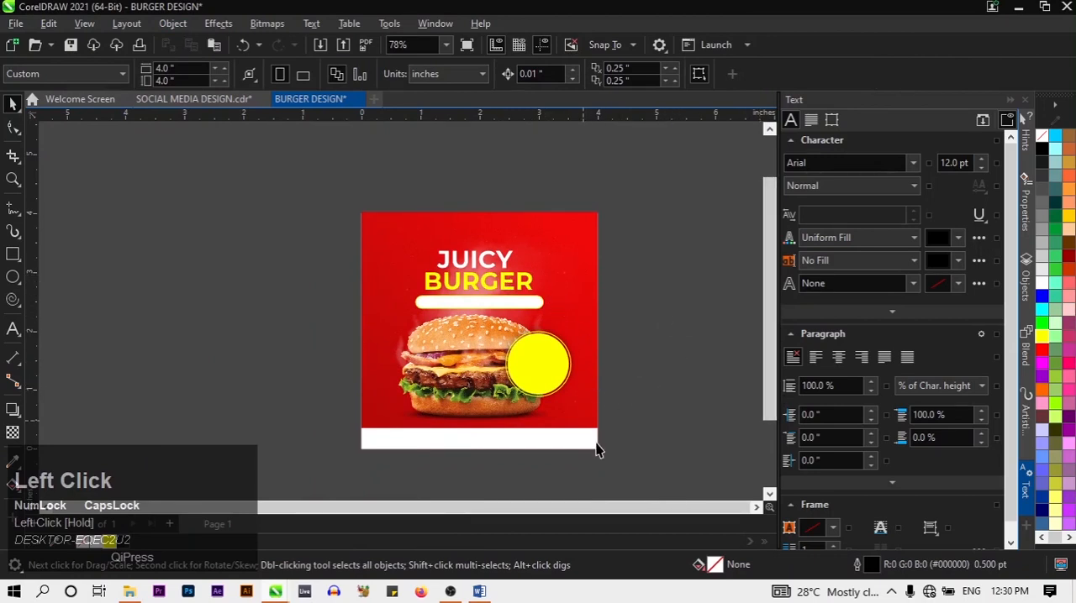
pyautogui.click(17, 331)
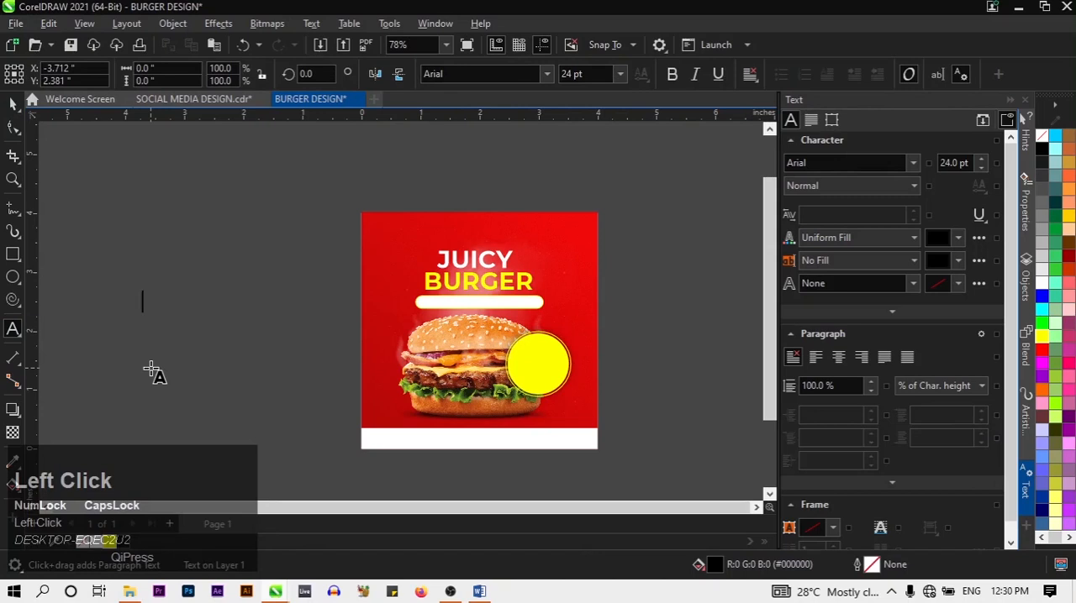
pyautogui.write('ORDER')
pyautogui.press('Return')
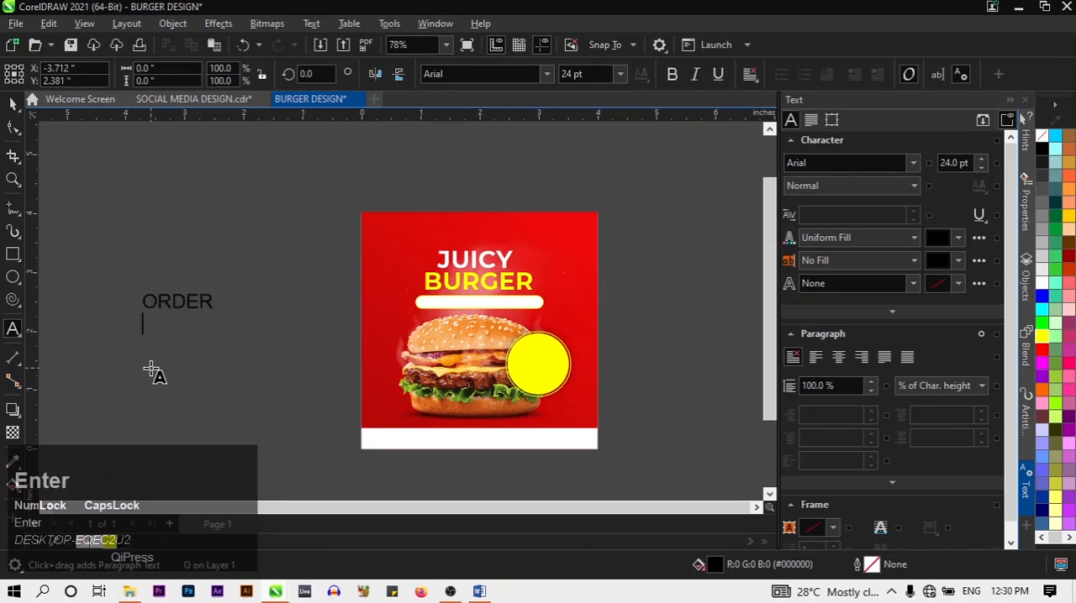
pyautogui.write('NOW')
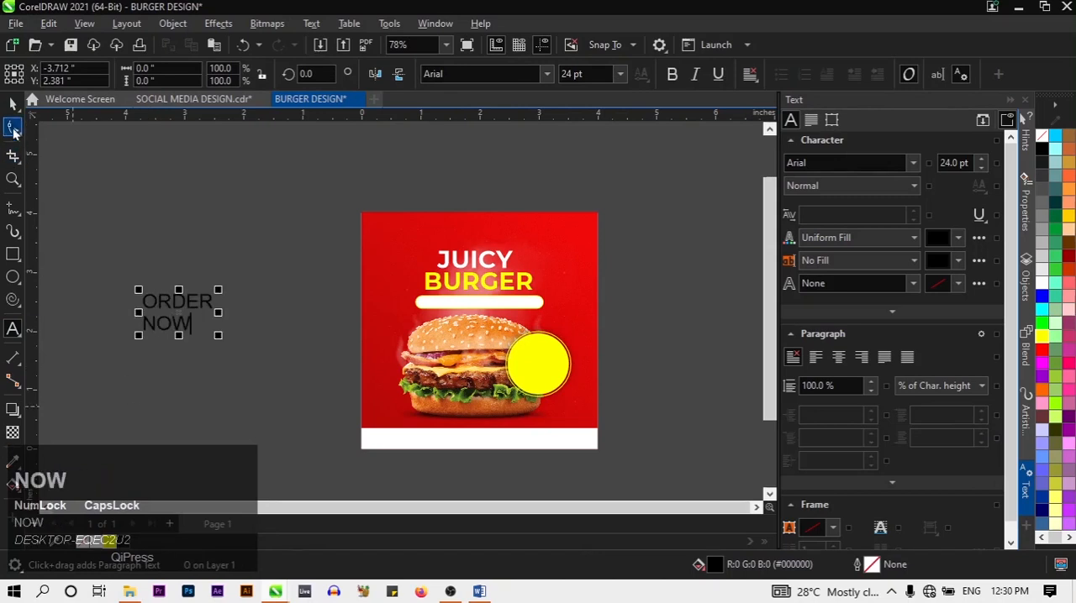
pyautogui.click(13, 103)
pyautogui.click(13, 329)
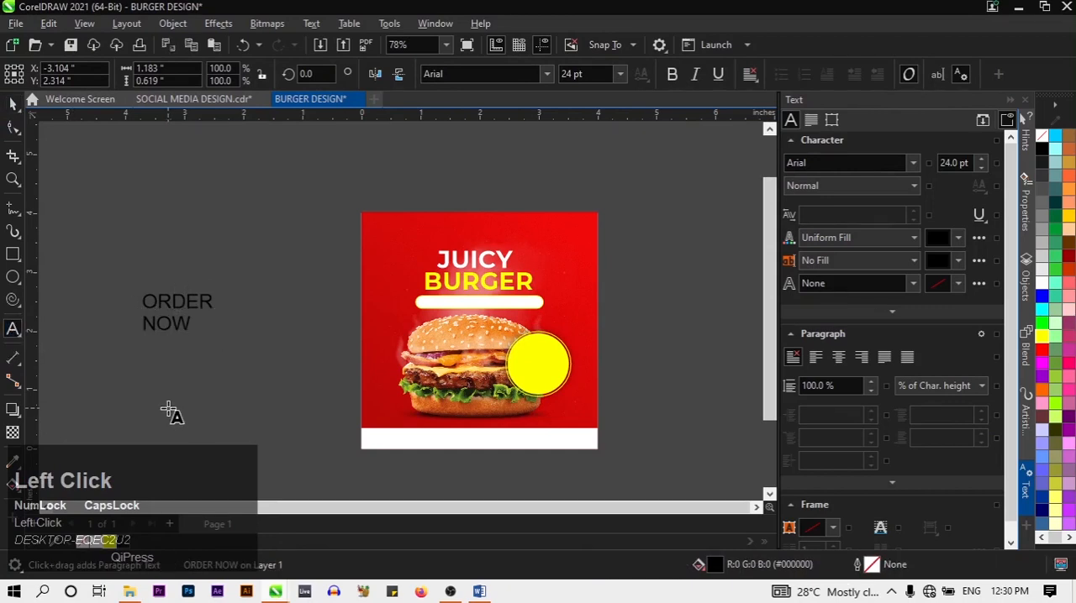
pyautogui.write('WW')
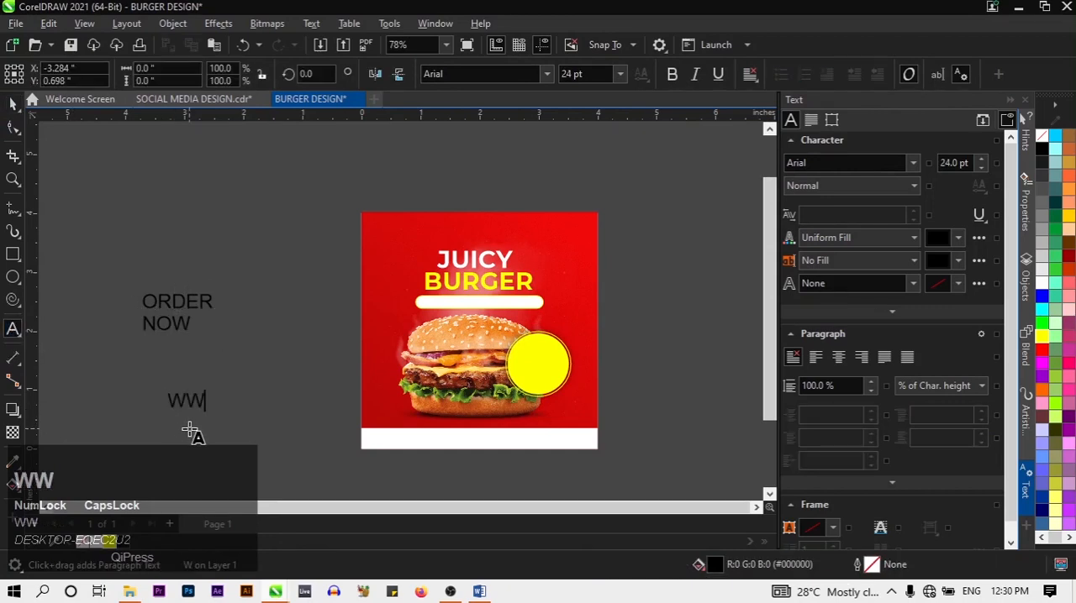
pyautogui.write('W.JUICYBURGER')
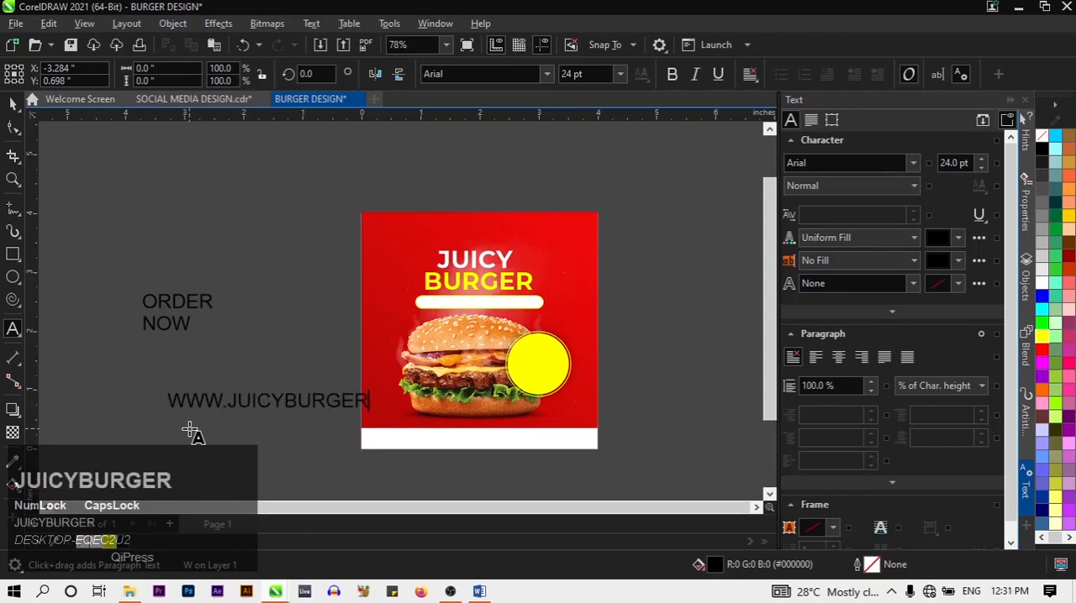
pyautogui.write('.NG')
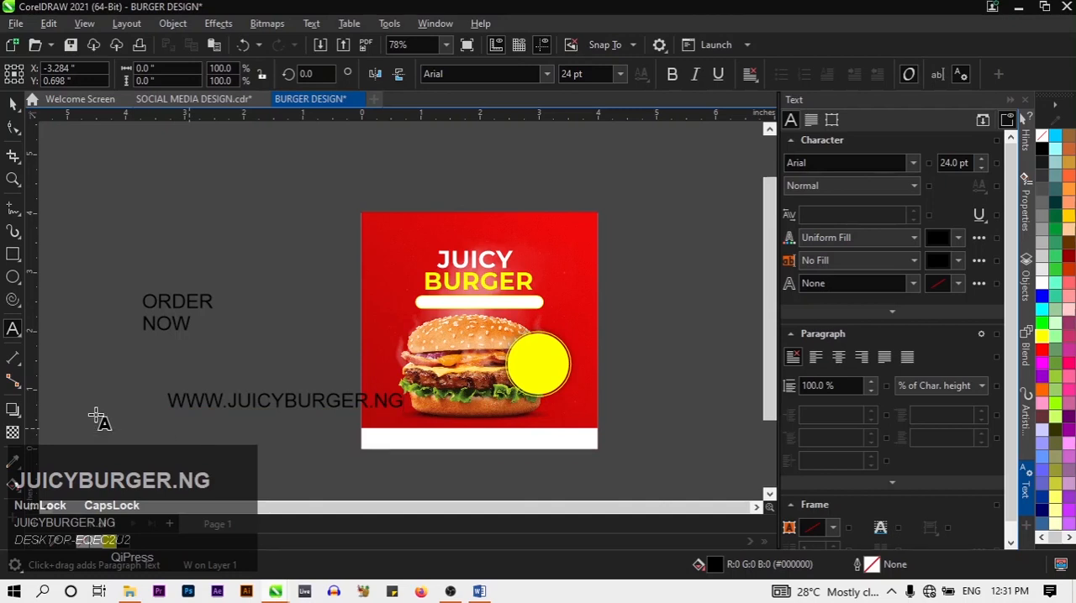
pyautogui.click(13, 106)
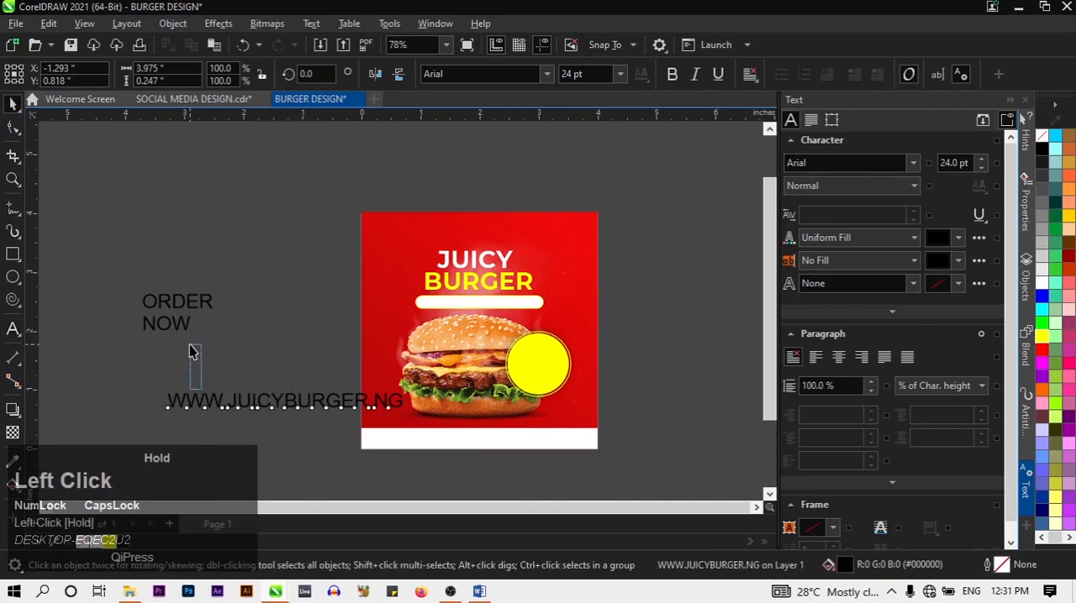
pyautogui.moveTo(183, 402); pyautogui.dragTo(143, 341)
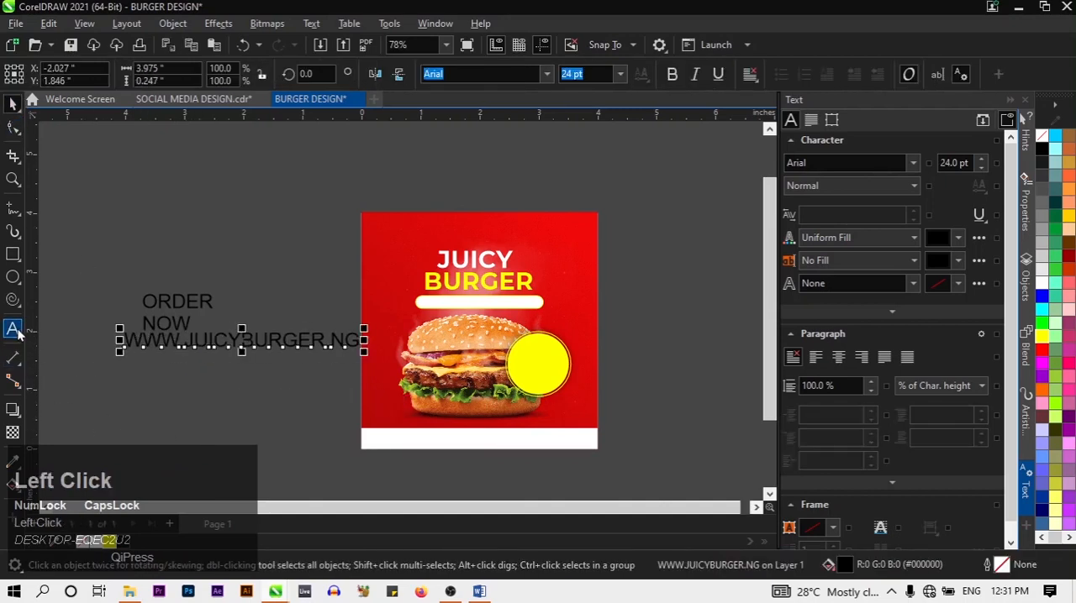
# Add the text line ENJOY BURGERS WHILE SPENDING LESS below the website address and deselect it
pyautogui.click(14, 329)
pyautogui.click(116, 384)
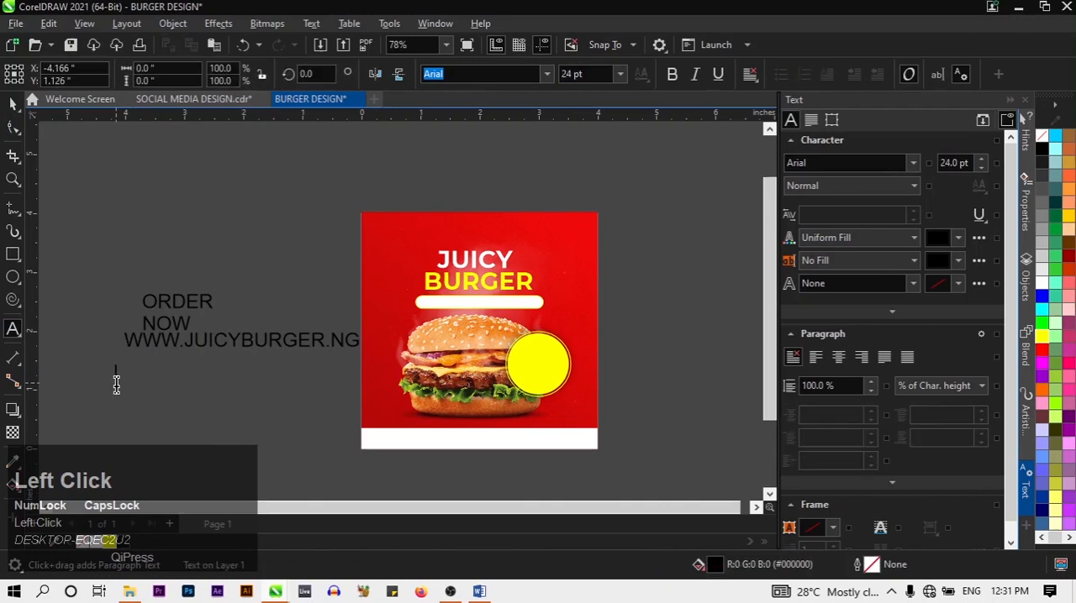
pyautogui.write('EN')
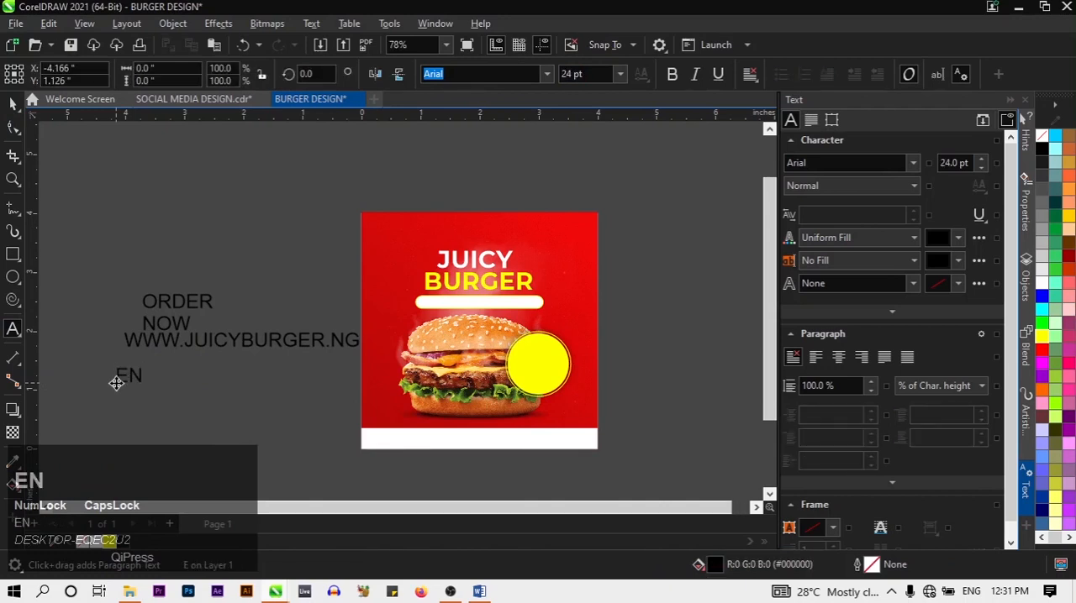
pyautogui.write('Y')
pyautogui.press('BackSpace')
pyautogui.write('J')
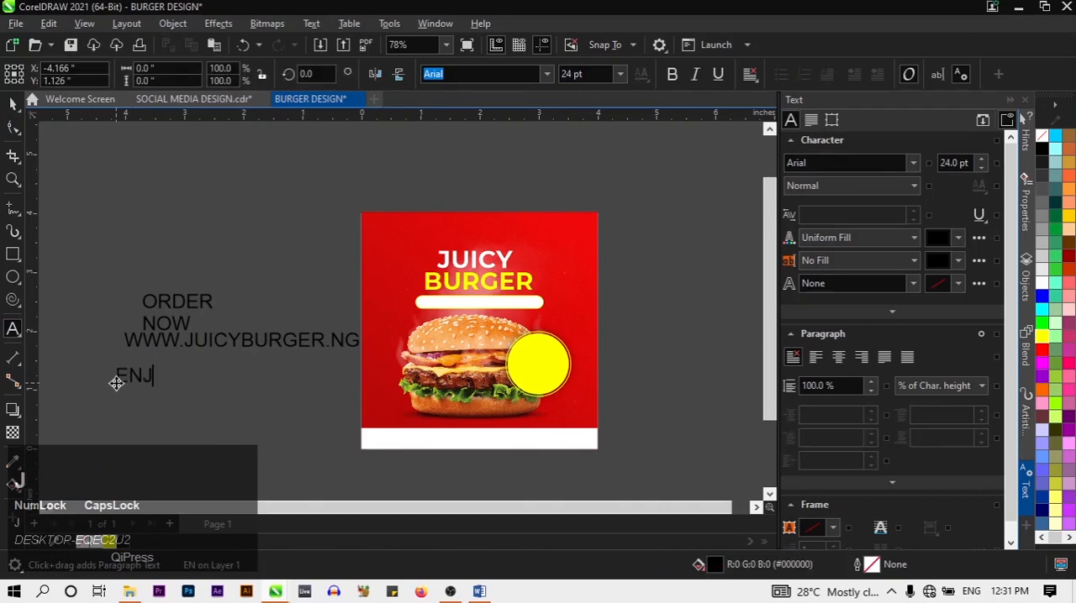
pyautogui.write('OY B')
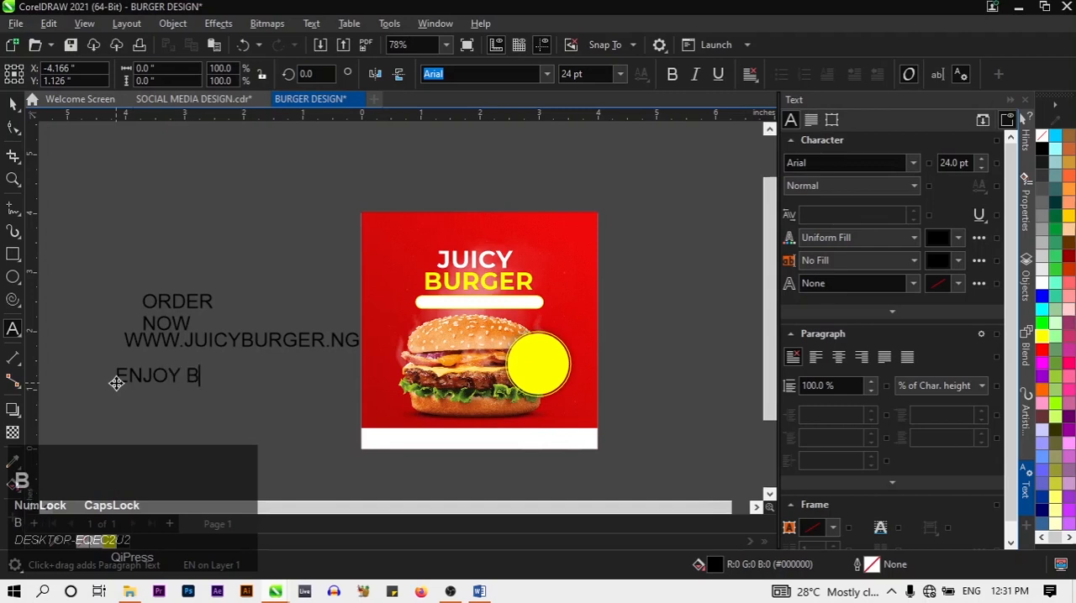
pyautogui.write('URGERS W')
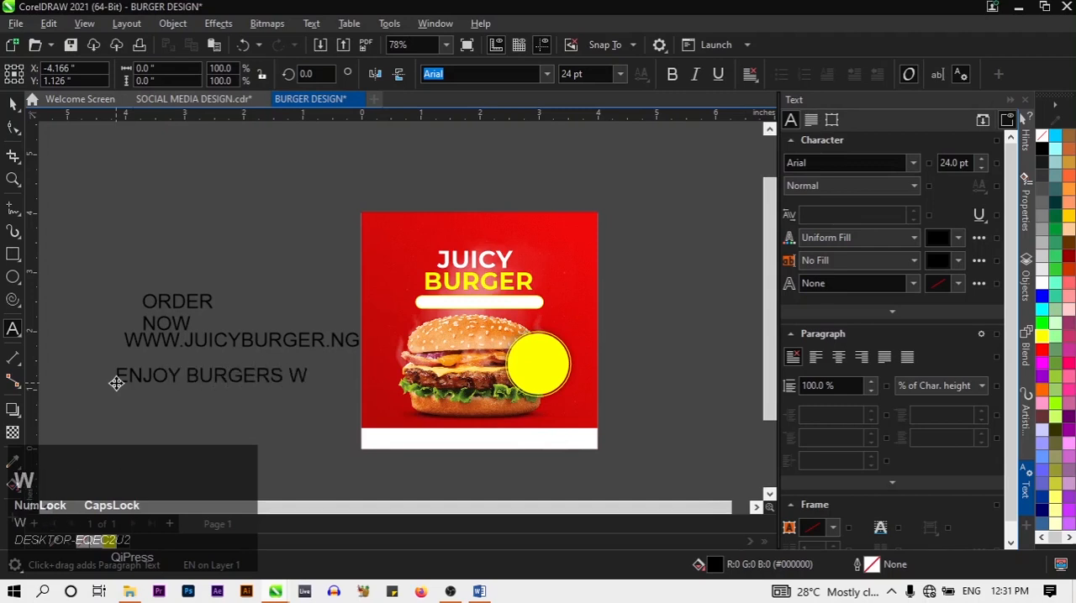
pyautogui.write('HILE SPE')
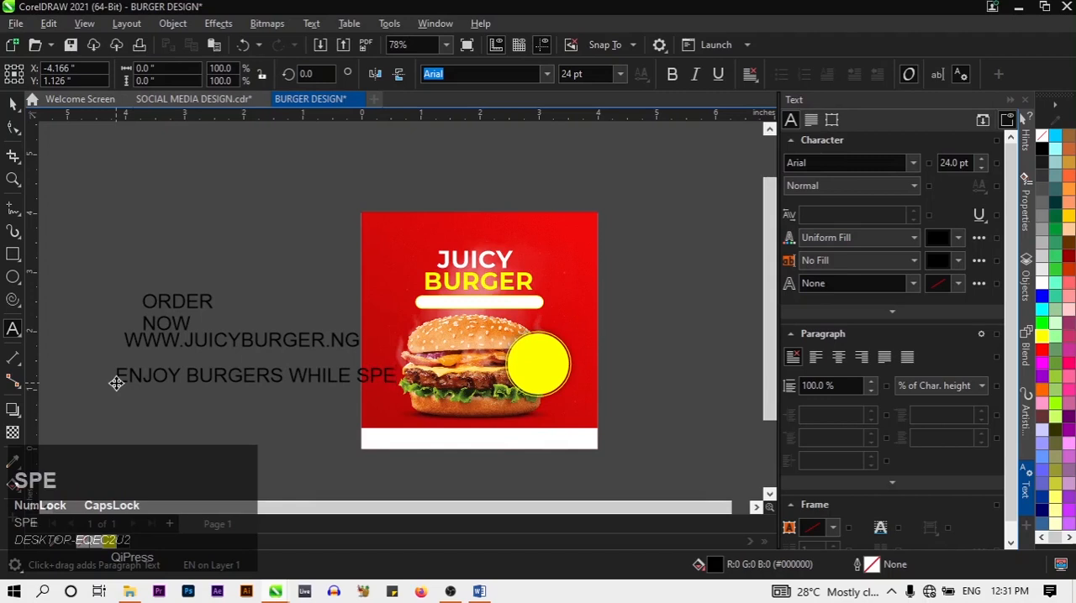
pyautogui.write('NDING')
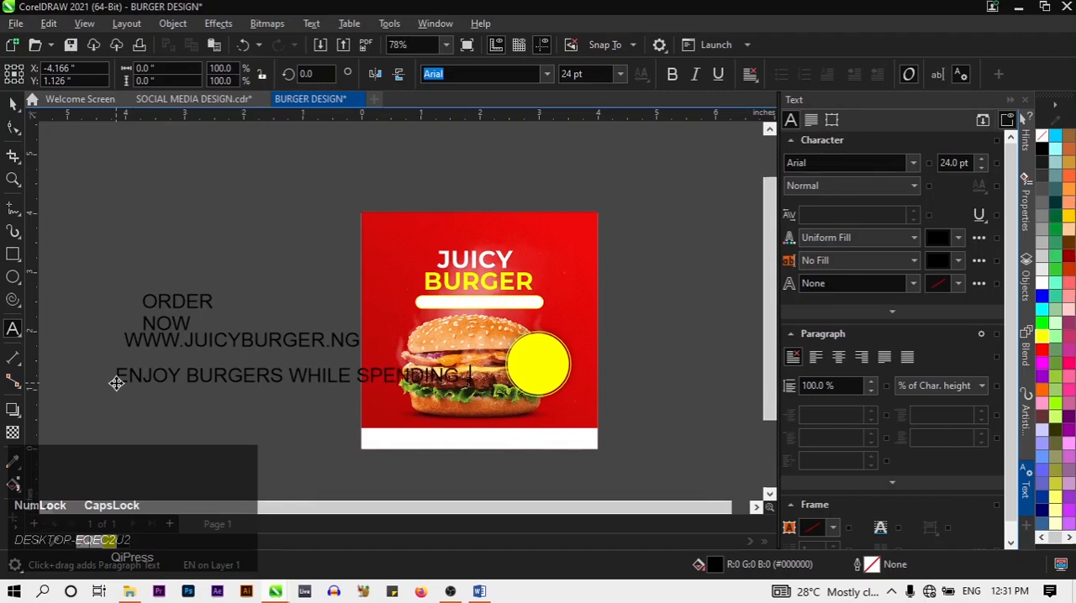
pyautogui.press('BackSpace')
pyautogui.write('LESS')
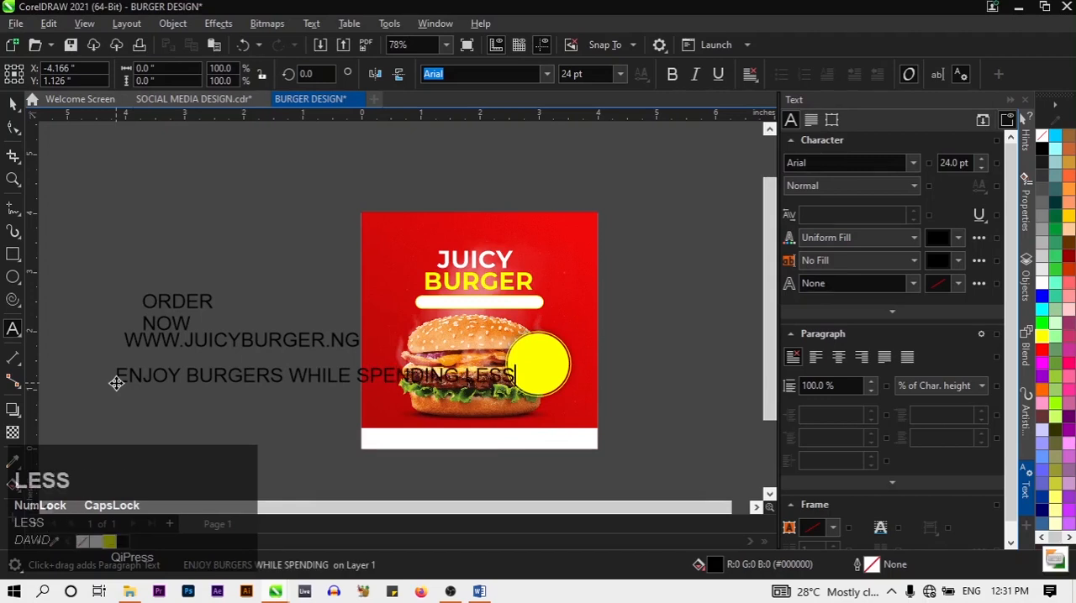
pyautogui.click(13, 103)
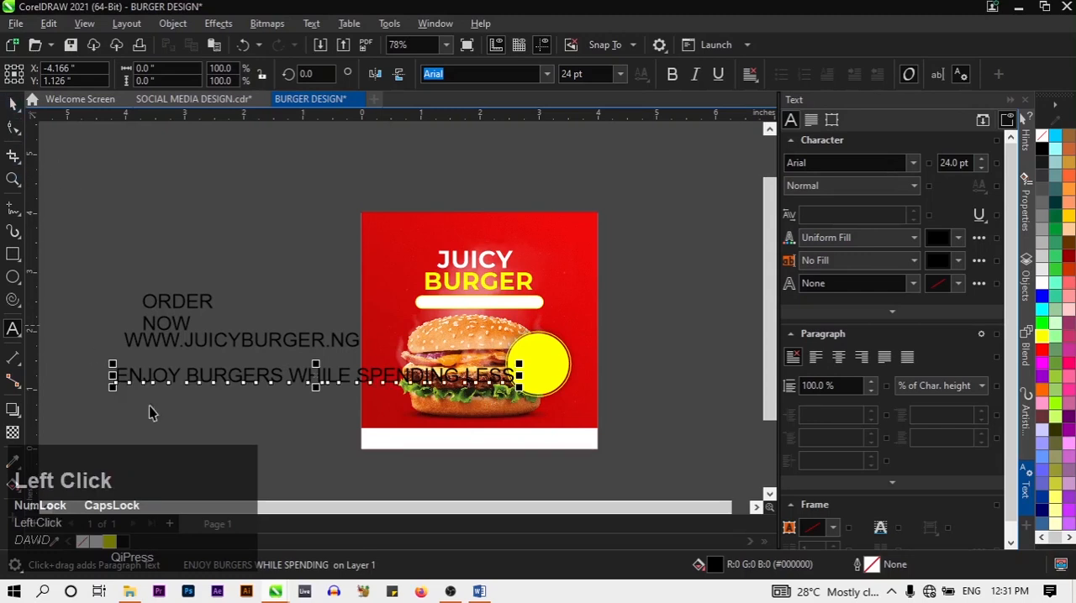
pyautogui.click(231, 444)
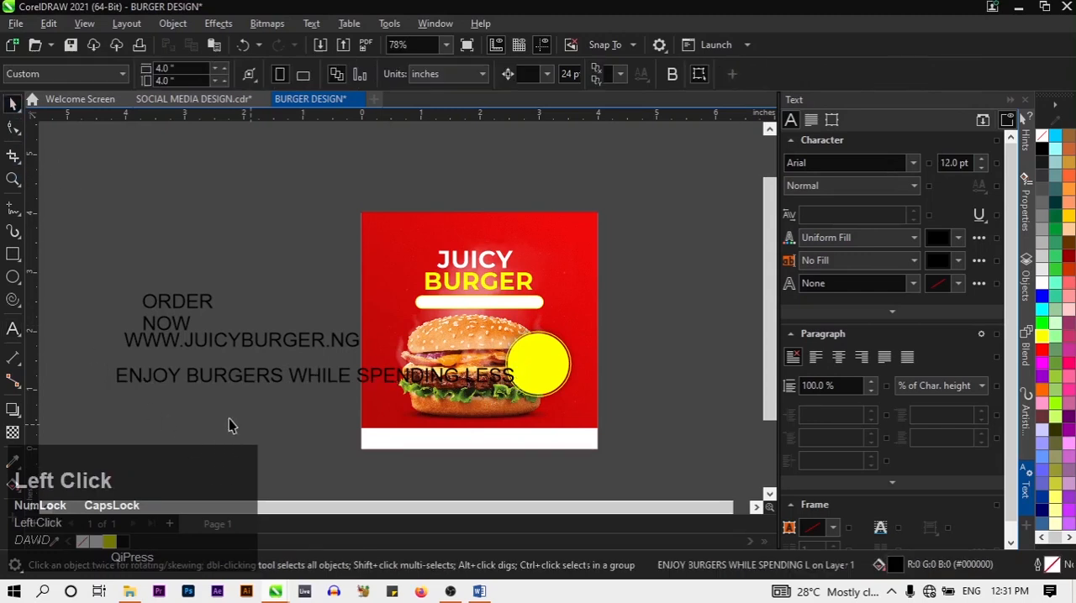
# Add the text 50% OFF on two lines below the ENJOY BURGERS line
pyautogui.click(13, 329)
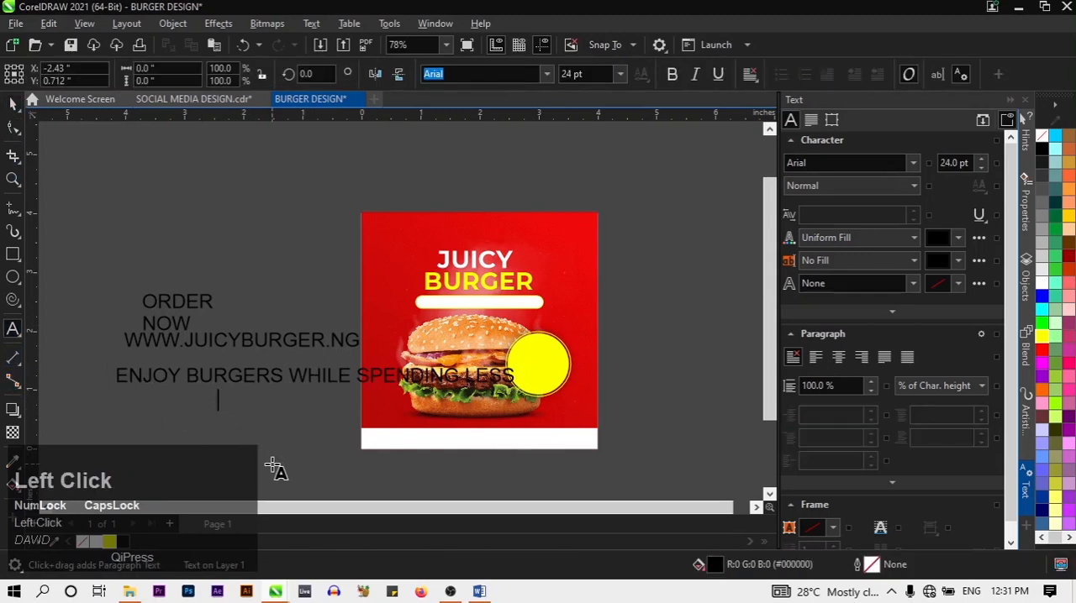
pyautogui.write('50')
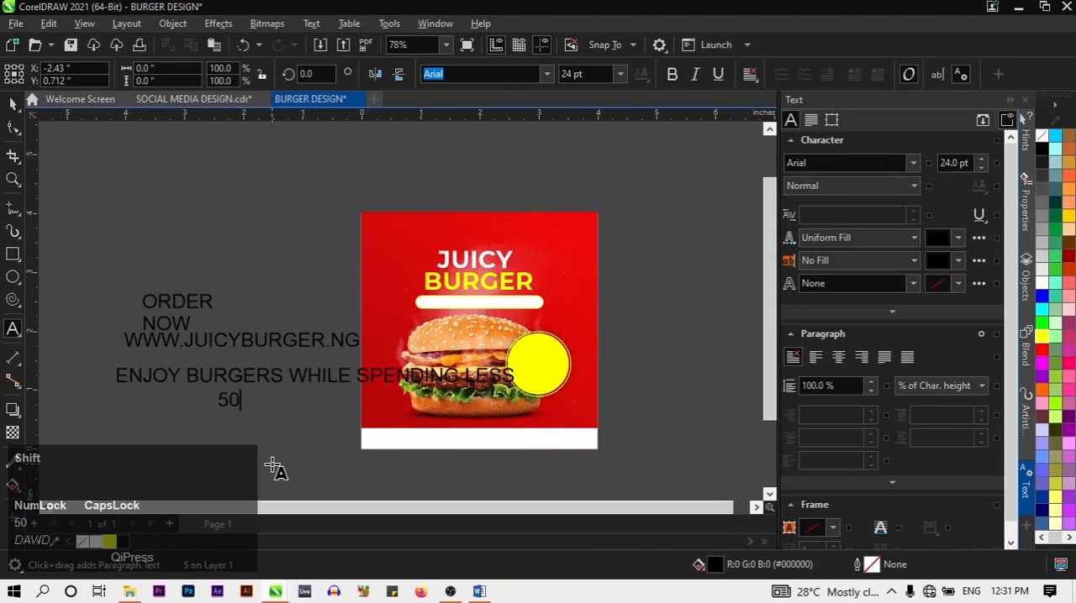
pyautogui.write('%')
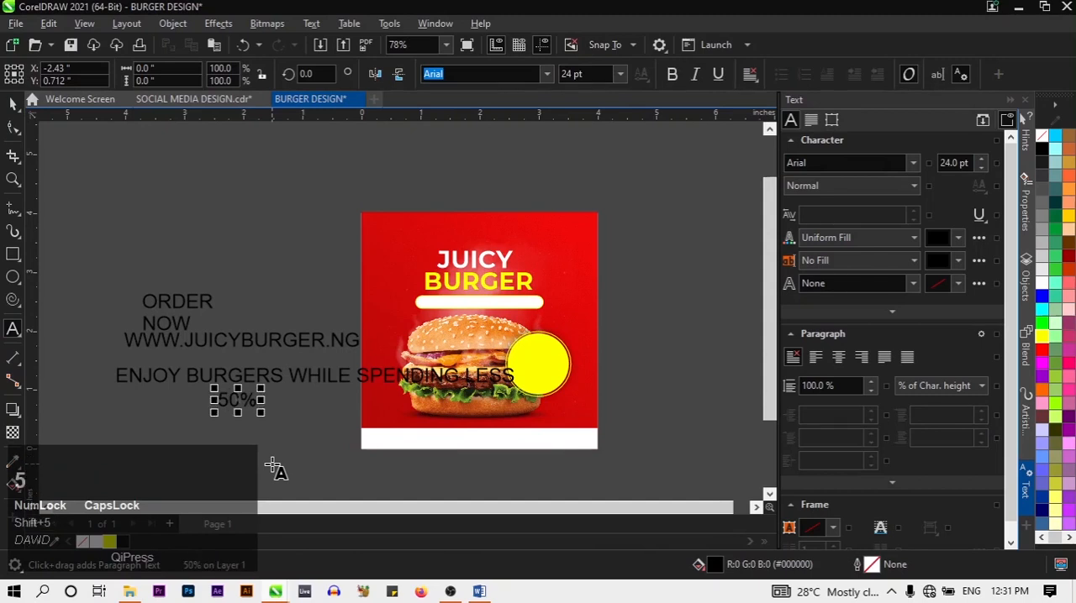
pyautogui.press('Return')
pyautogui.write('OFF')
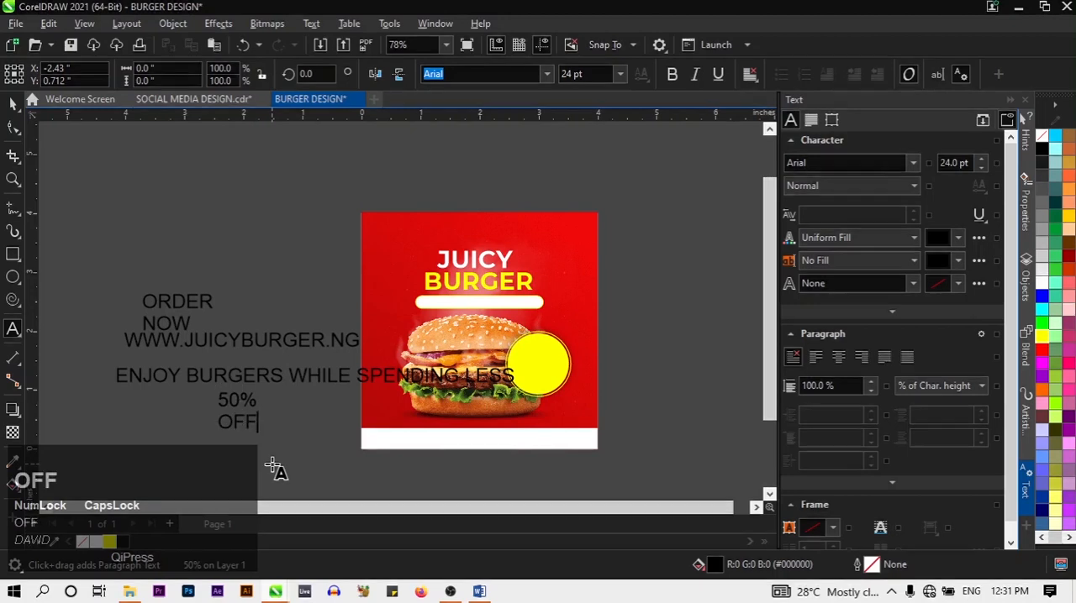
pyautogui.press('capslock')
pyautogui.click(5, 109)
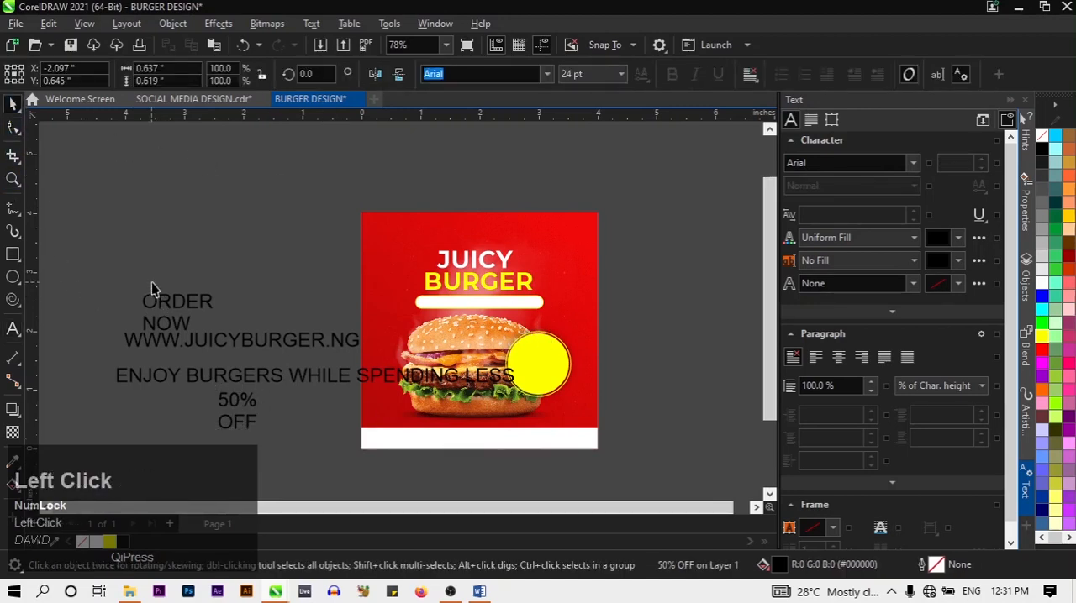
# Set the ORDER NOW text in Poppins Light and give it a yellow fill
pyautogui.click(157, 307)
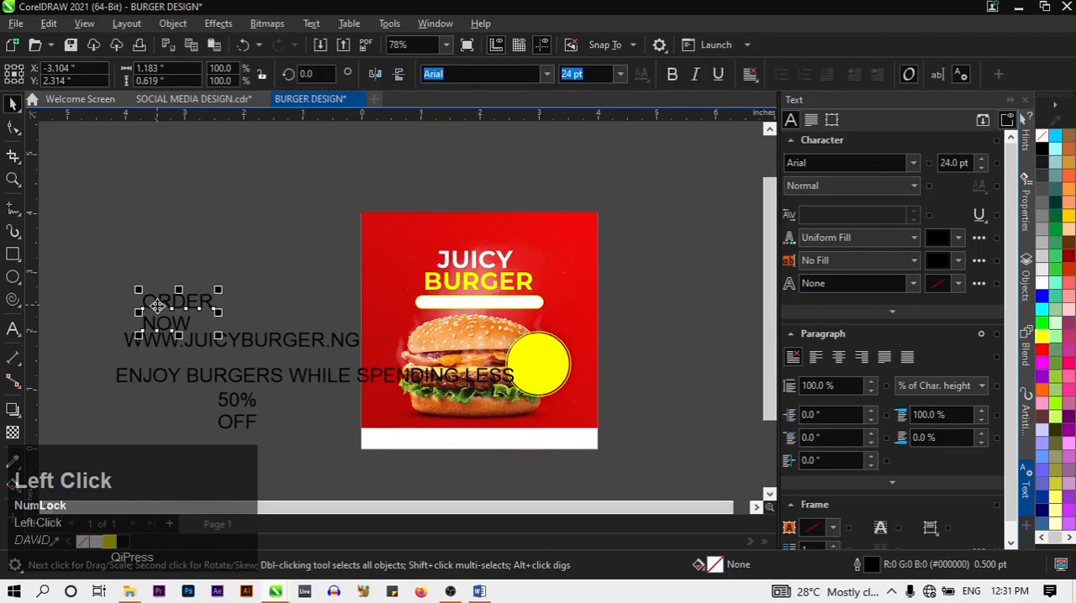
pyautogui.click(547, 75)
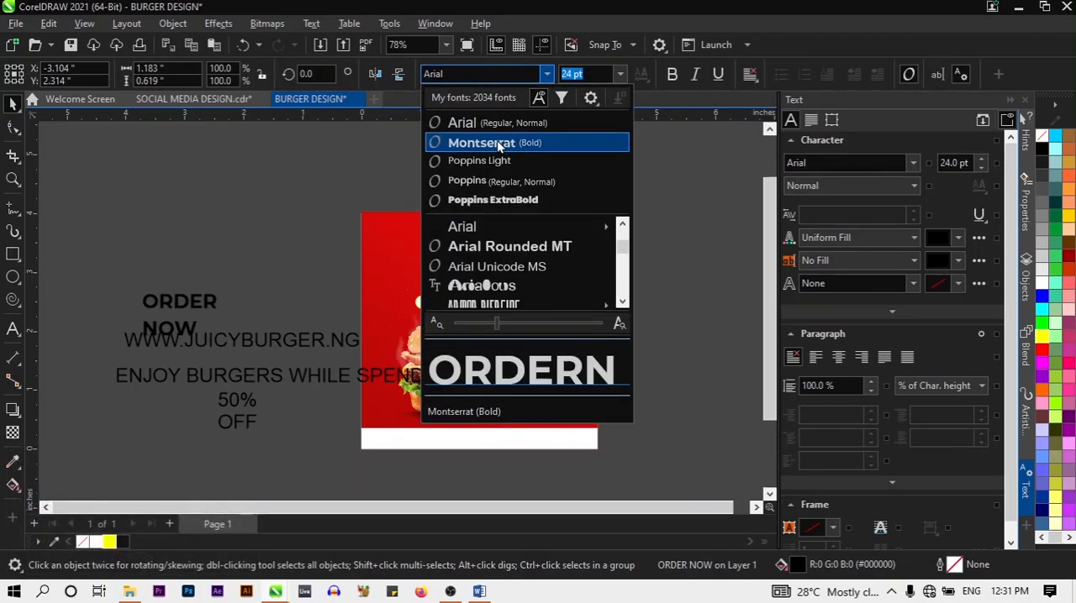
pyautogui.click(497, 164)
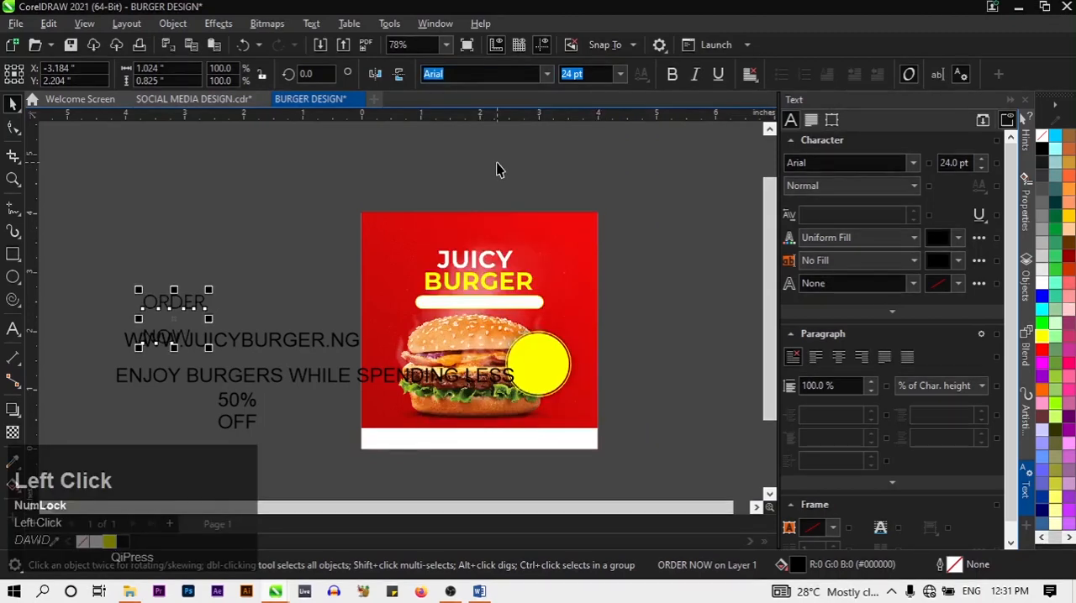
pyautogui.click(109, 542)
# Move the ORDER NOW text onto the upper-left corner of the red design and set its size to 8 pt
pyautogui.moveTo(211, 298); pyautogui.dragTo(437, 231)
pyautogui.moveTo(204, 305); pyautogui.dragTo(426, 236)
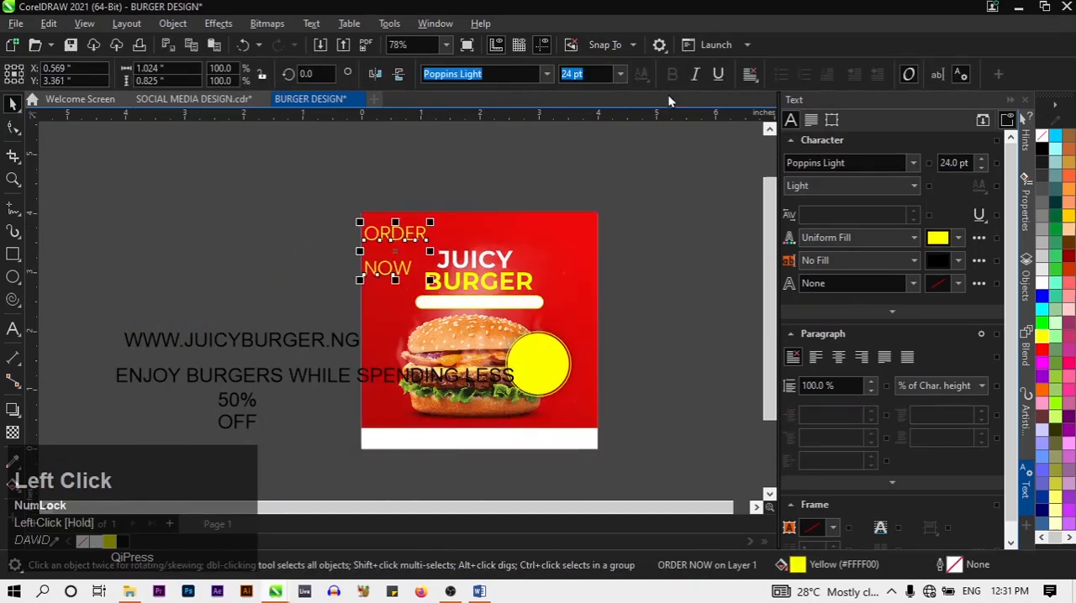
pyautogui.click(617, 78)
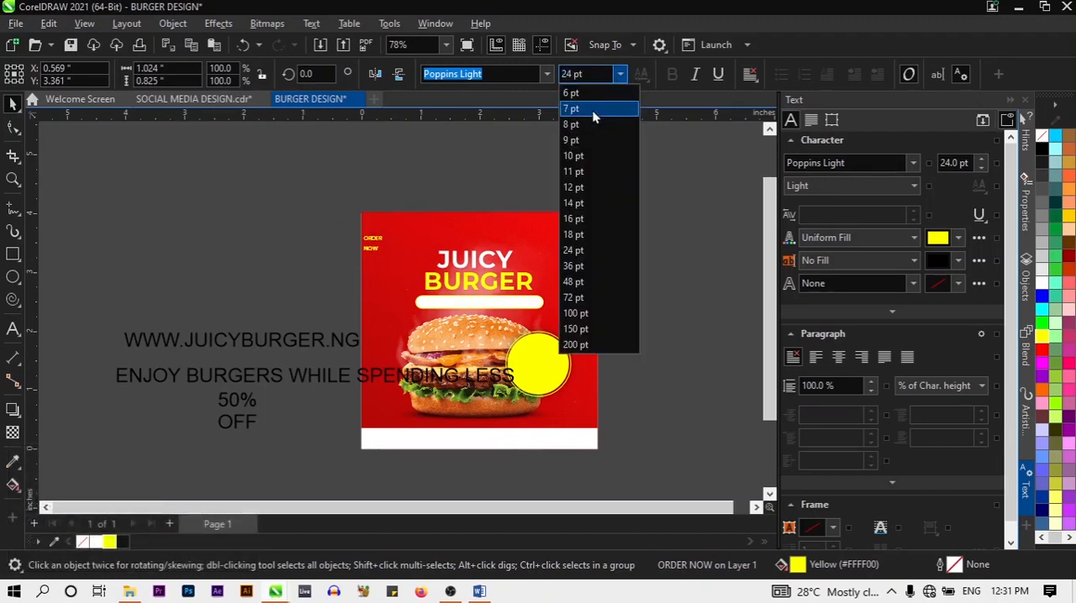
pyautogui.click(591, 125)
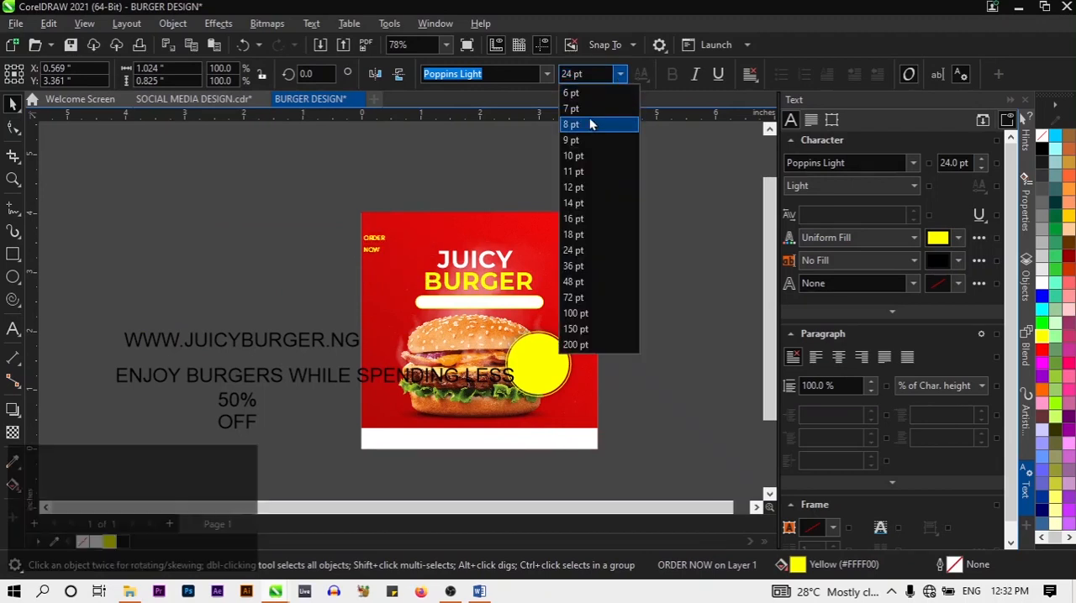
# Shift the ORDER NOW text slightly inward from the design's left edge and set its size to 9 pt
pyautogui.click(444, 156)
pyautogui.scroll(2, 401, 225)
pyautogui.click(395, 243)
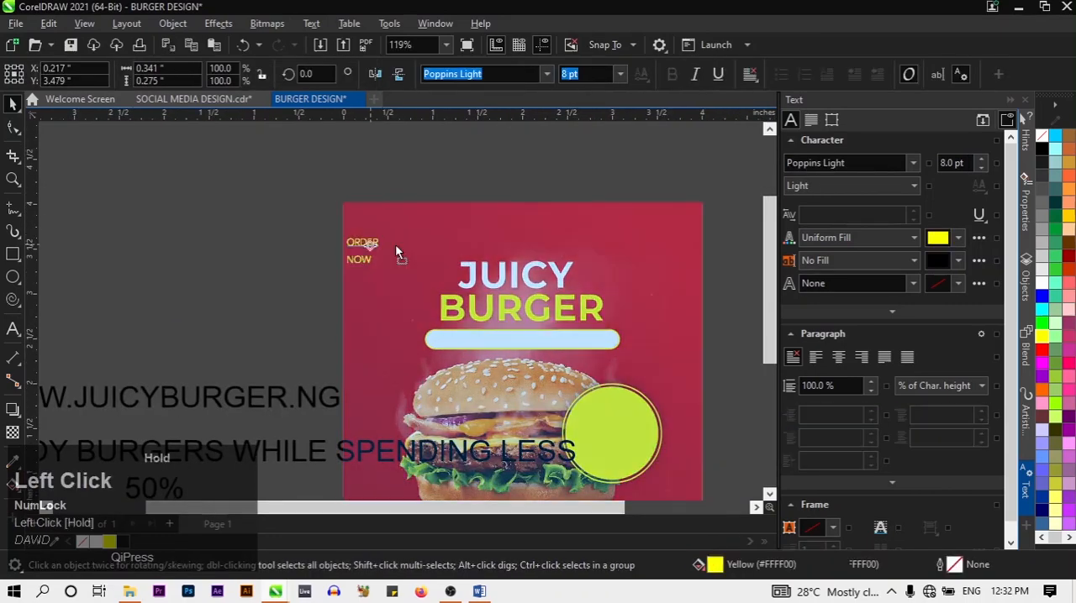
pyautogui.click(620, 74)
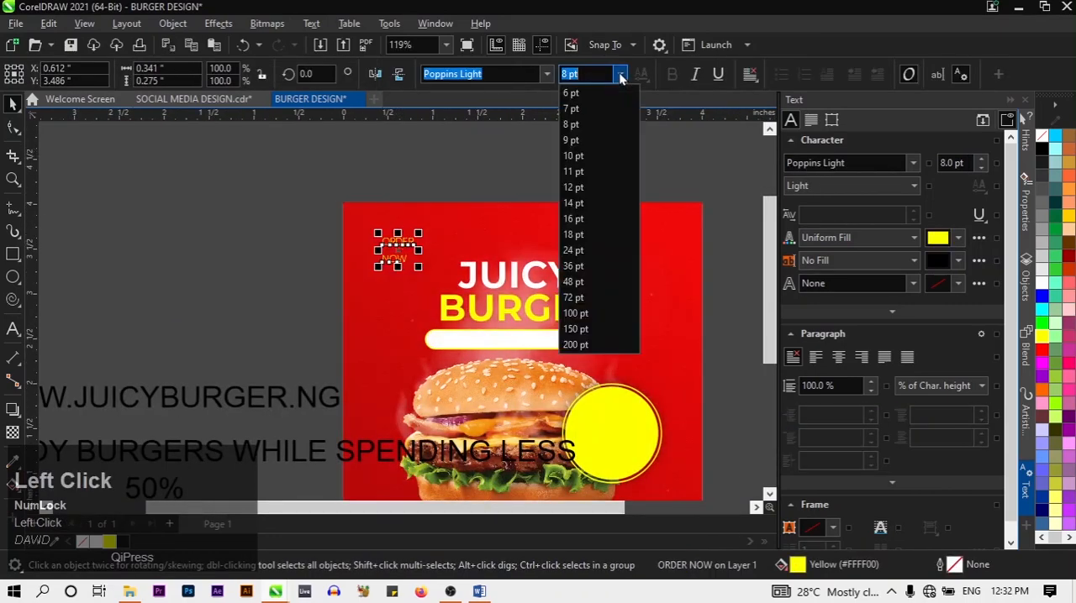
pyautogui.click(603, 145)
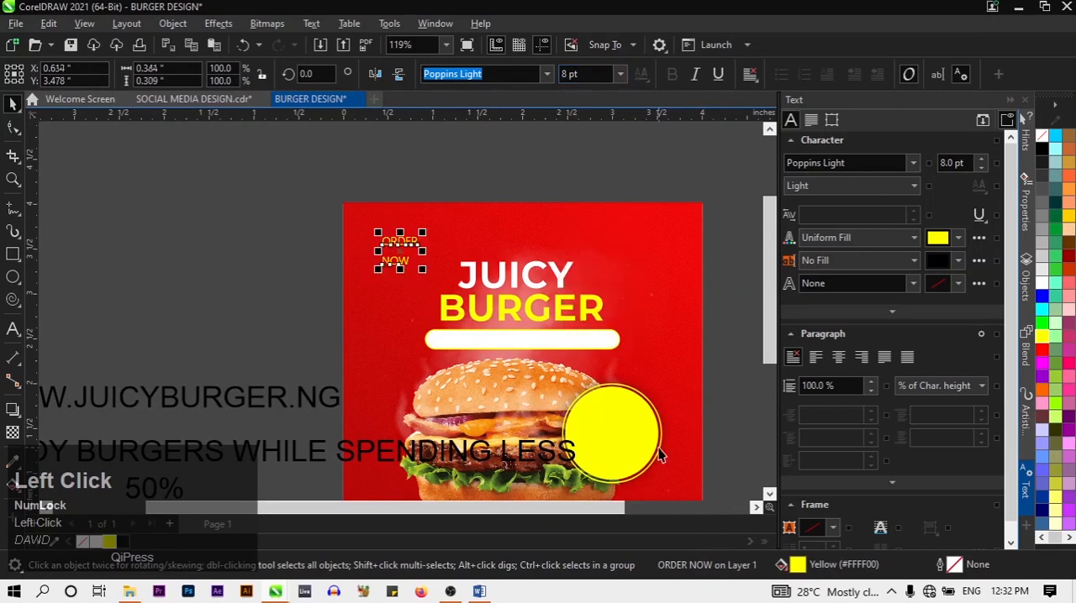
# Tighten the line spacing of the ORDER NOW text with the Shape tool to about 60% of character height
pyautogui.click(13, 132)
pyautogui.moveTo(372, 270); pyautogui.dragTo(359, 262)
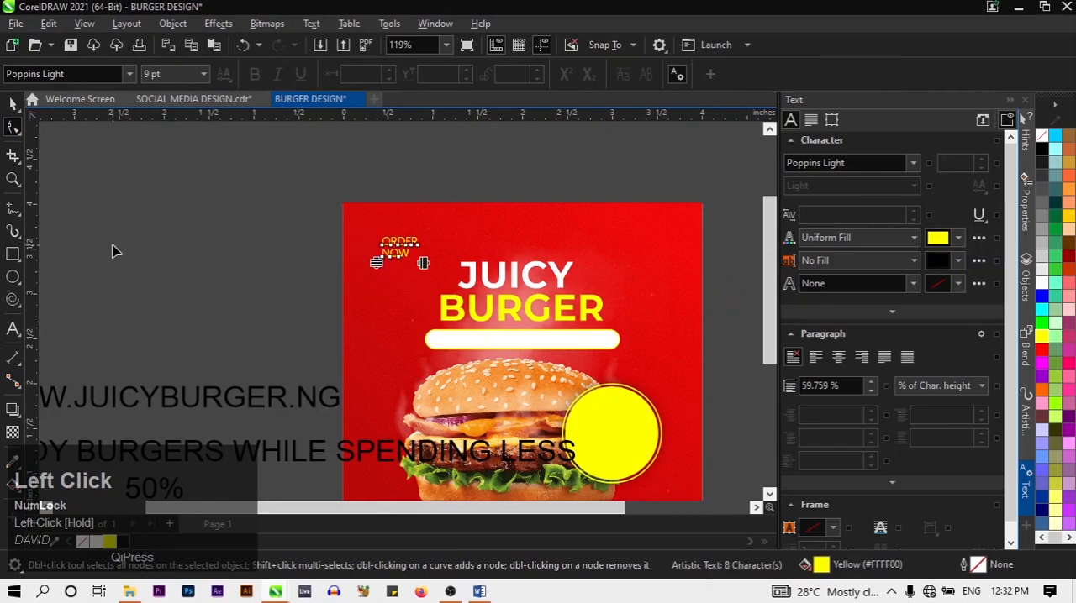
pyautogui.click(13, 104)
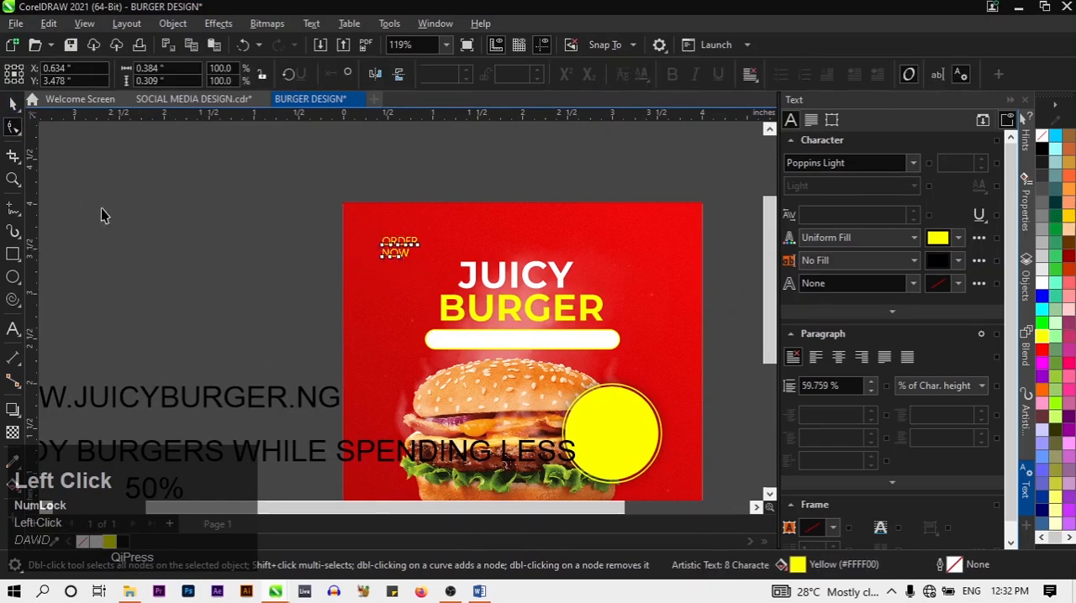
pyautogui.click(101, 210)
# Move the ORDER NOW text slightly closer to the design's upper-left corner and set its size to 10 pt
pyautogui.click(406, 262)
pyautogui.moveTo(396, 260); pyautogui.dragTo(392, 251)
pyautogui.click(260, 292)
pyautogui.click(390, 245)
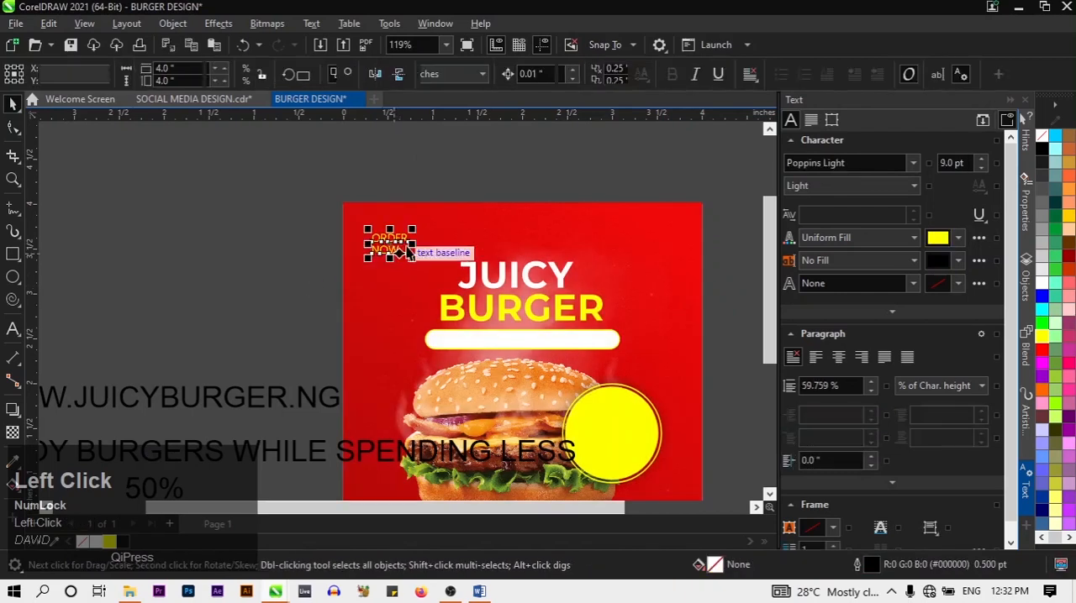
pyautogui.click(622, 75)
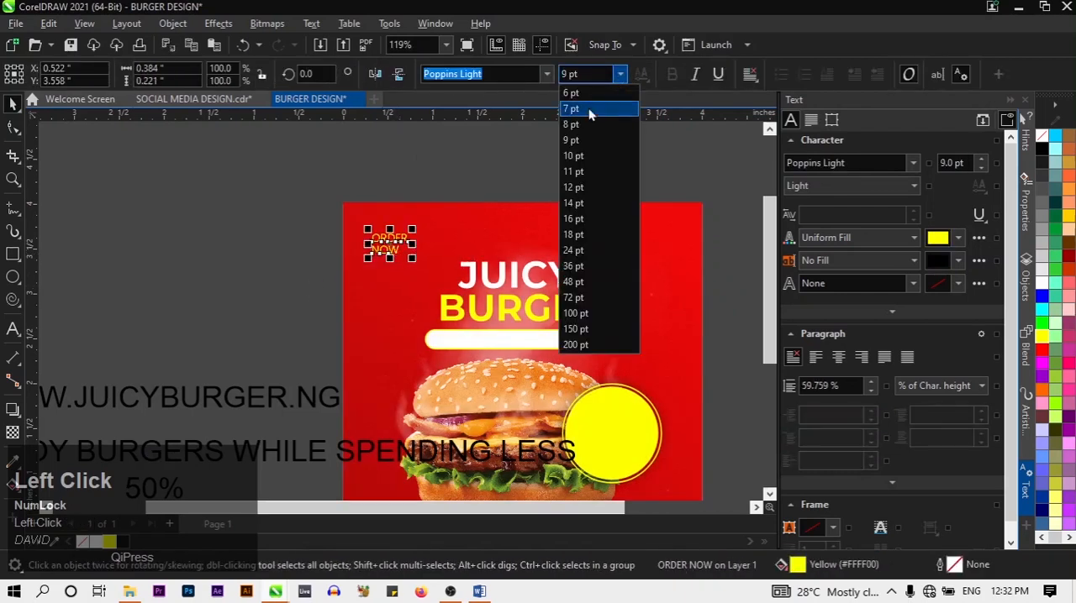
pyautogui.click(577, 157)
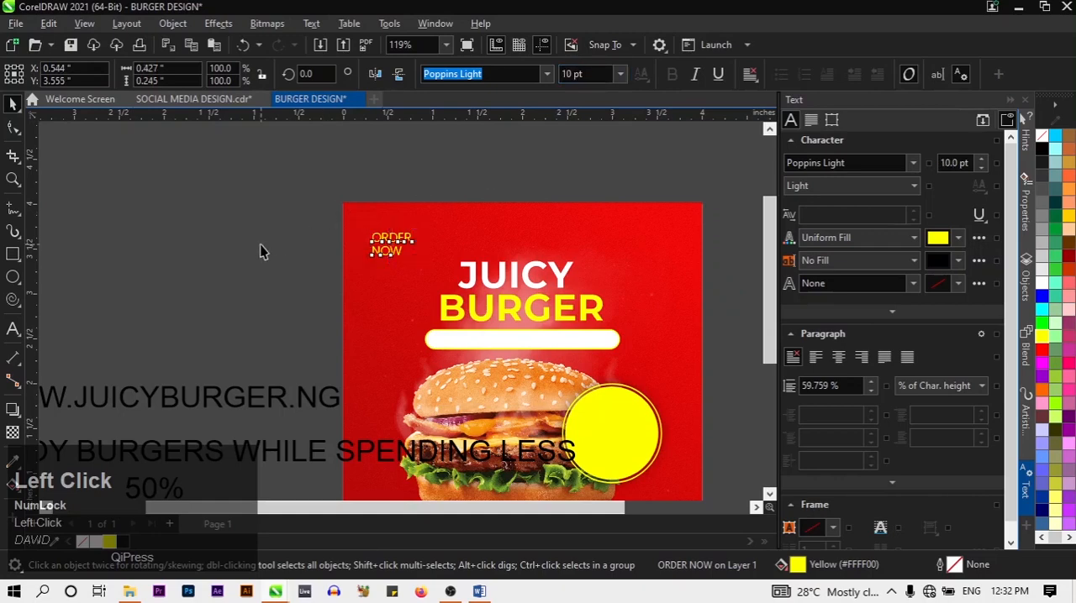
pyautogui.click(260, 245)
# Set the ENJOY BURGERS WHILE SPENDING LESS text in Montserrat Bold at 9 pt
pyautogui.scroll(-2, 287, 254)
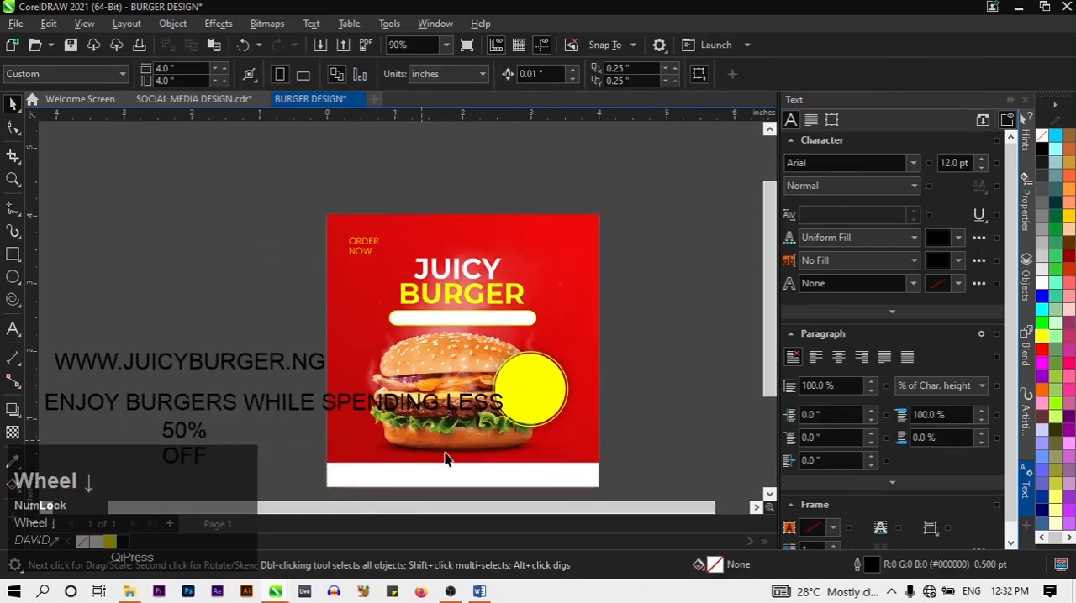
pyautogui.scroll(-1, 445, 458)
pyautogui.click(390, 418)
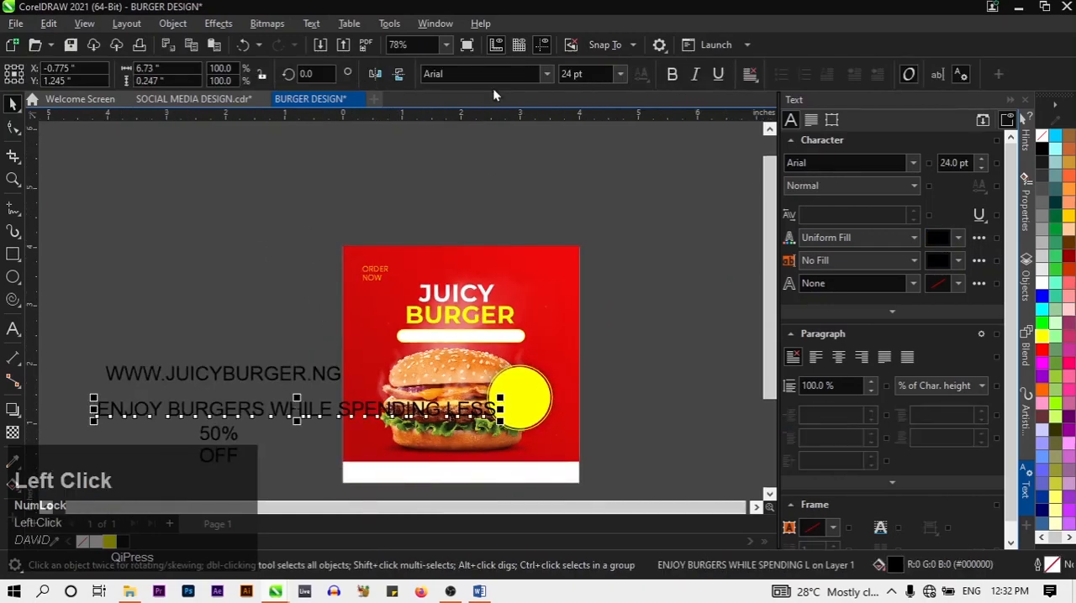
pyautogui.click(547, 75)
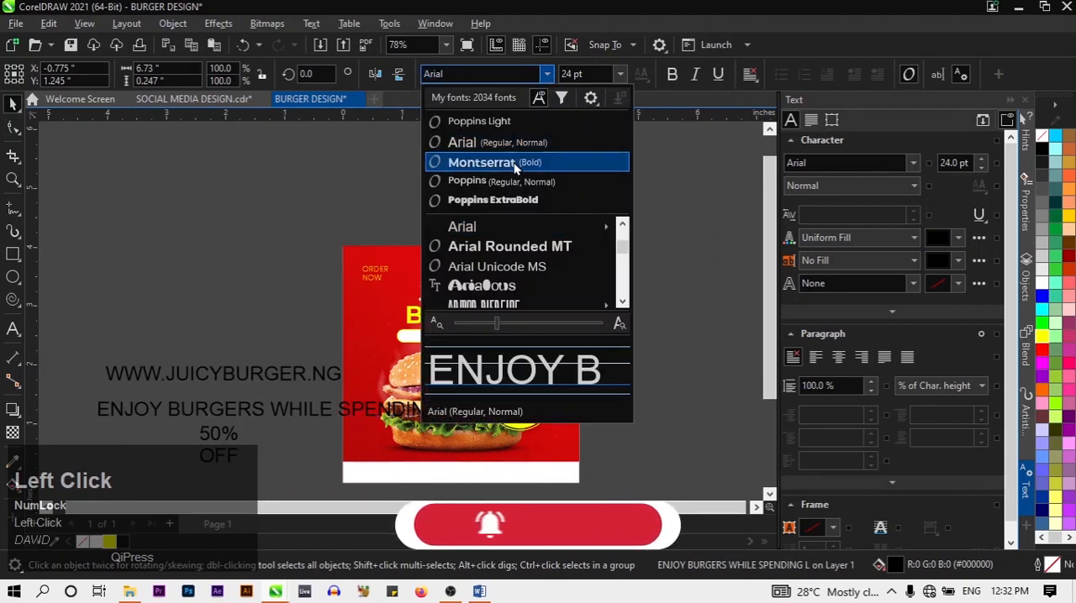
pyautogui.click(514, 163)
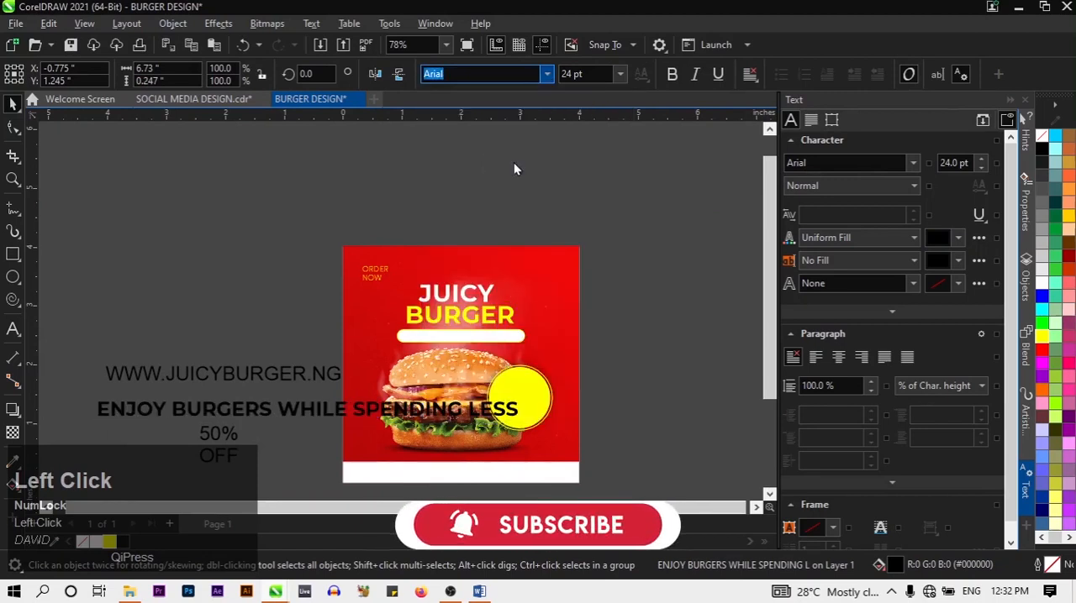
pyautogui.click(613, 80)
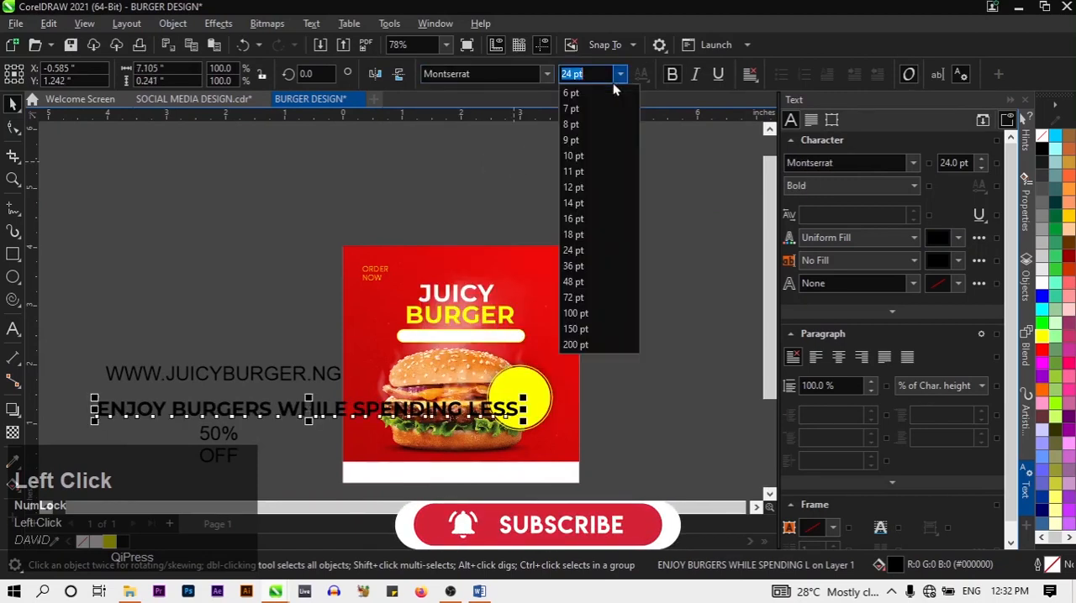
pyautogui.click(577, 141)
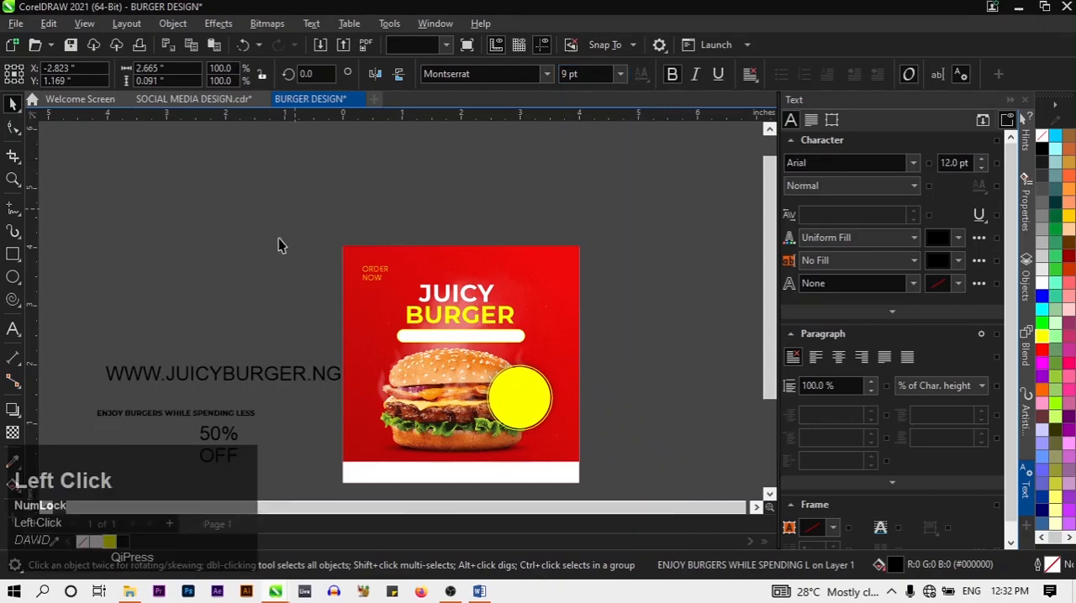
# Move the ENJOY BURGERS line into the white strip along the design's lower edge and nudge it down to centre it
pyautogui.click(255, 397)
pyautogui.moveTo(254, 418); pyautogui.dragTo(546, 473)
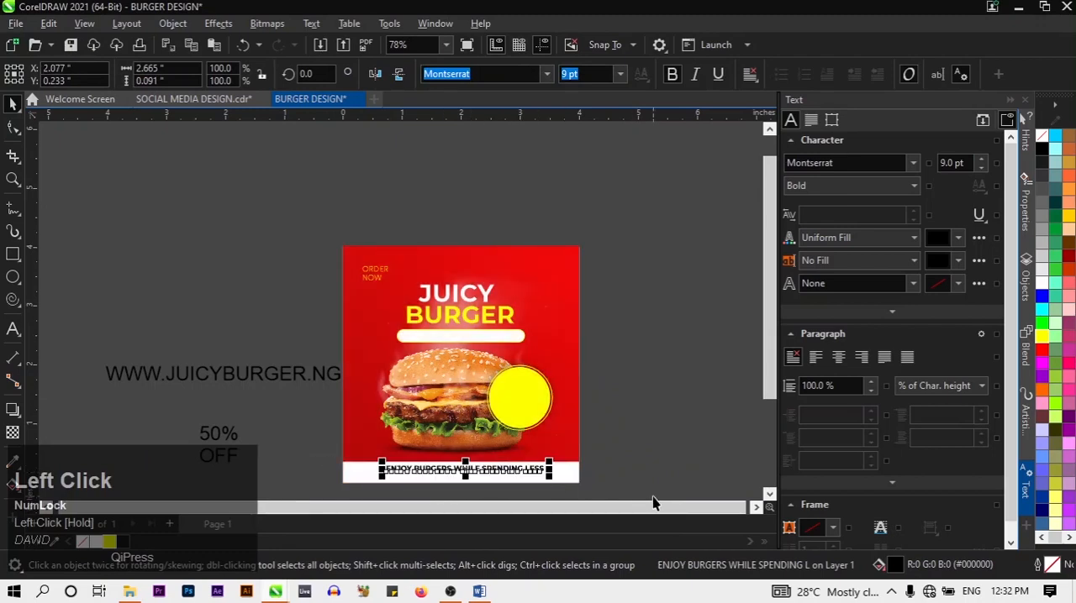
pyautogui.press('Down')
pyautogui.press('Down')
pyautogui.press('Down')
pyautogui.press('Down')
pyautogui.press('Down')
pyautogui.press('Down')
pyautogui.press('Down')
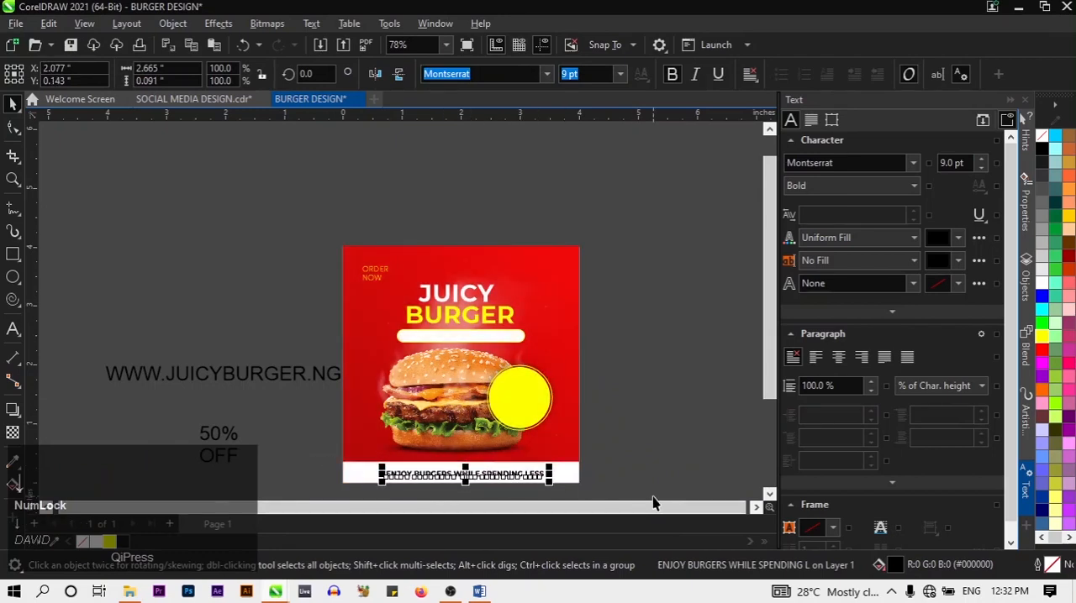
pyautogui.click(670, 447)
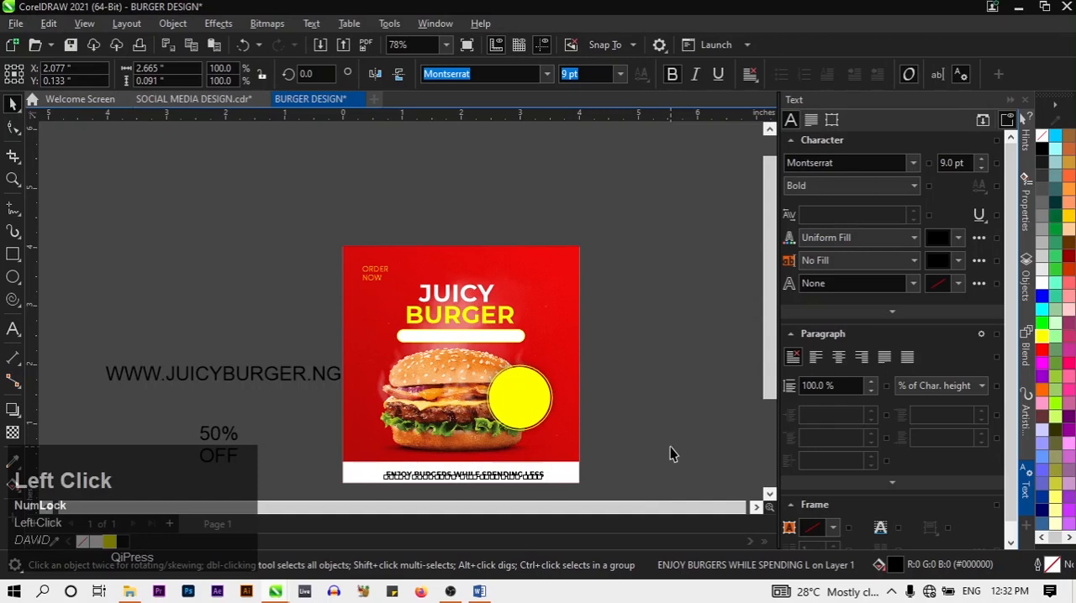
pyautogui.click(307, 380)
pyautogui.click(551, 74)
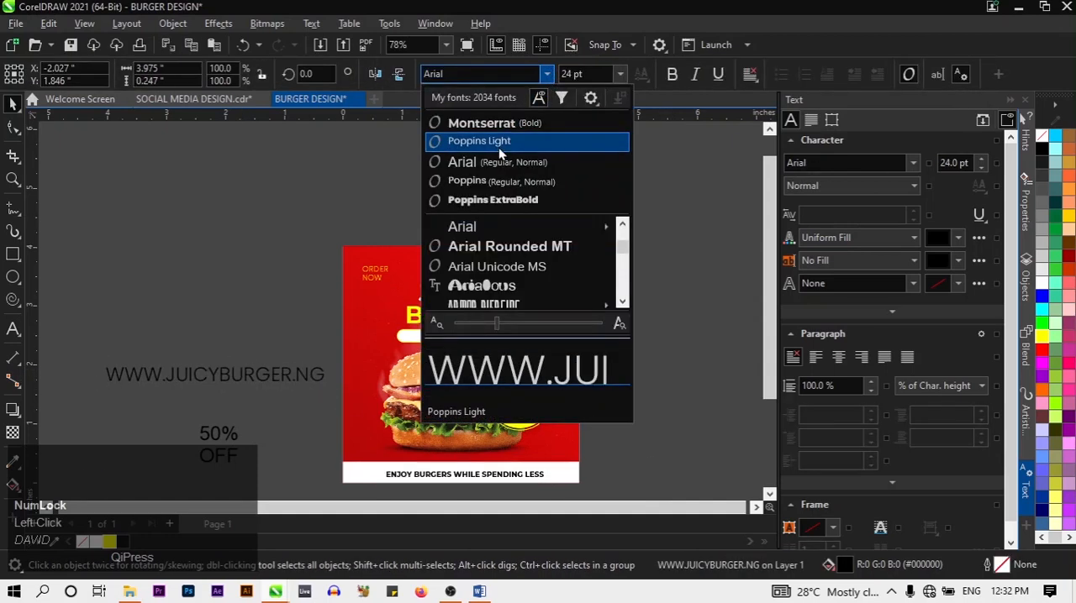
pyautogui.click(498, 143)
pyautogui.click(567, 74)
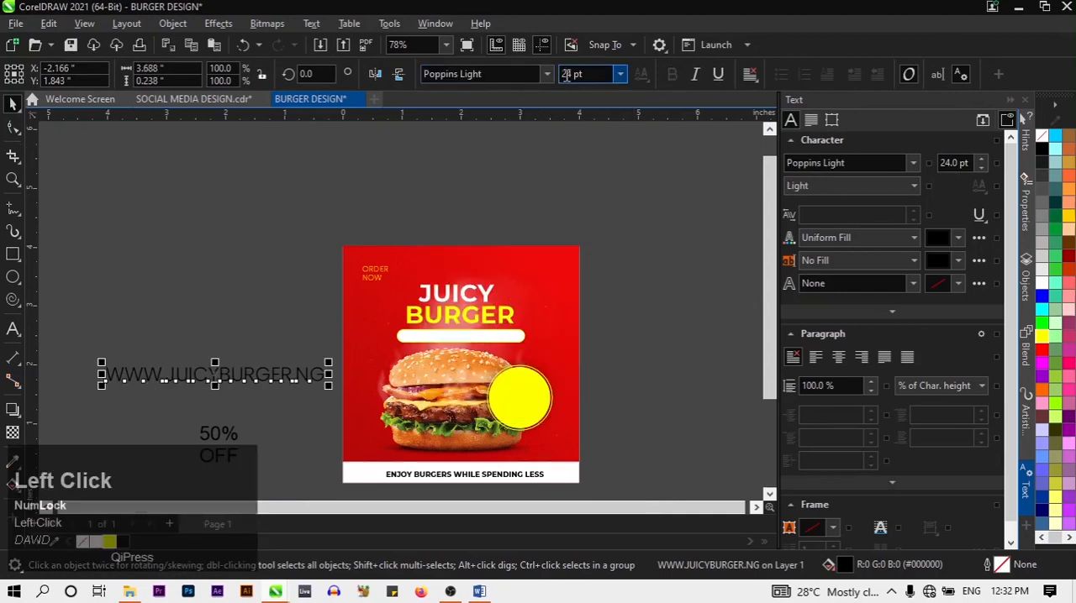
pyautogui.click(620, 76)
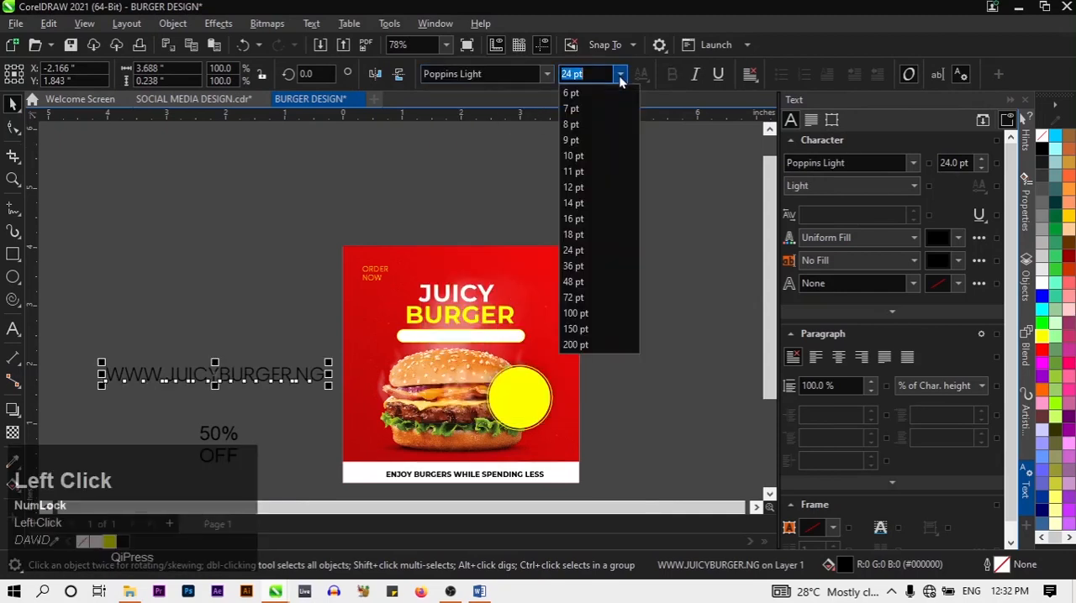
pyautogui.click(590, 153)
# Move the website address into the white pill-shaped bar below BURGER and nudge it towards the bar's centre
pyautogui.click(192, 386)
pyautogui.moveTo(189, 381); pyautogui.dragTo(488, 340)
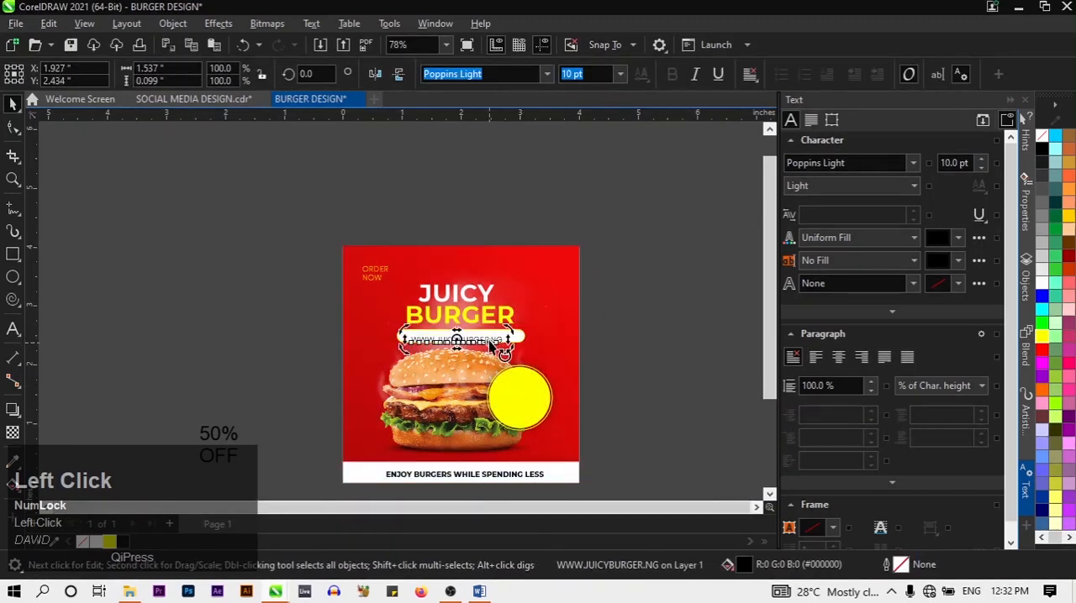
pyautogui.scroll(3, 503, 345)
pyautogui.click(475, 339)
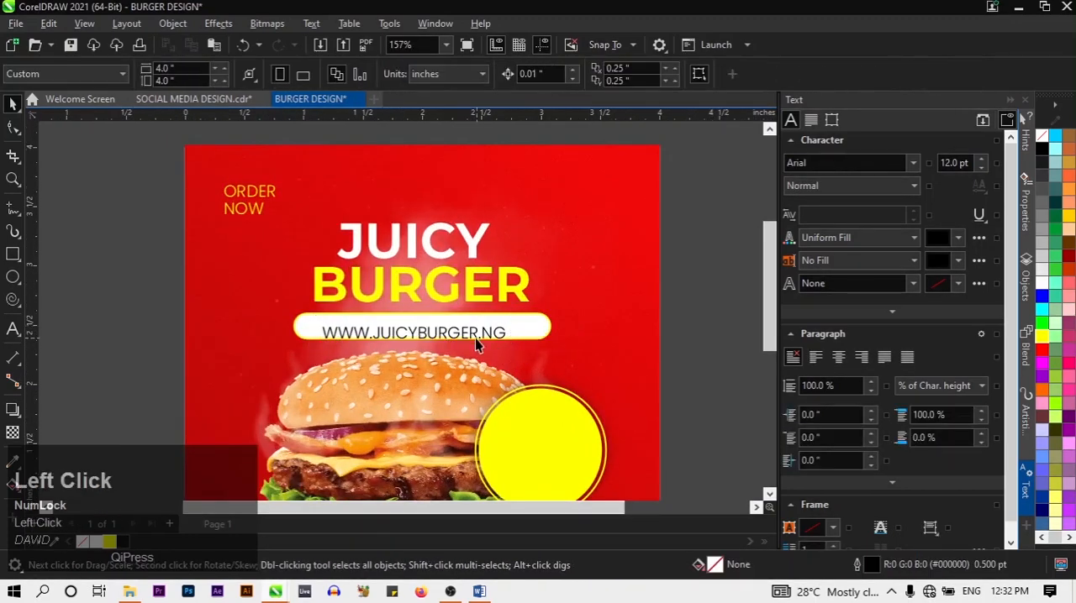
pyautogui.press('Up')
pyautogui.press('Up')
pyautogui.press('Up')
pyautogui.press('Up')
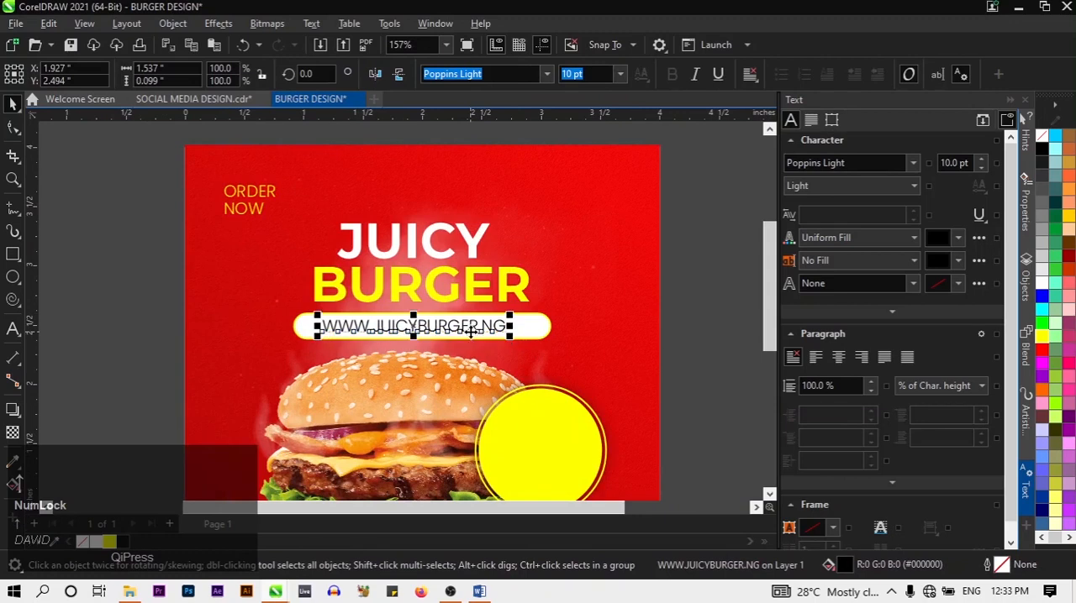
pyautogui.press('Right')
pyautogui.press('Right')
pyautogui.press('Right')
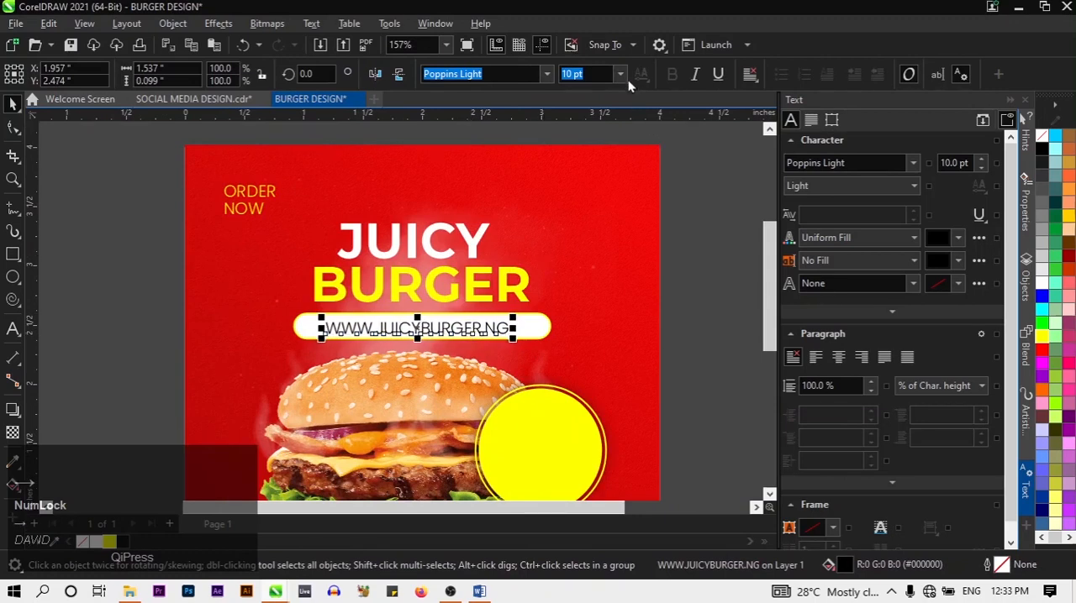
# Reduce the website address to 9 pt and nudge it back to the middle of the pill-shaped bar
pyautogui.click(621, 74)
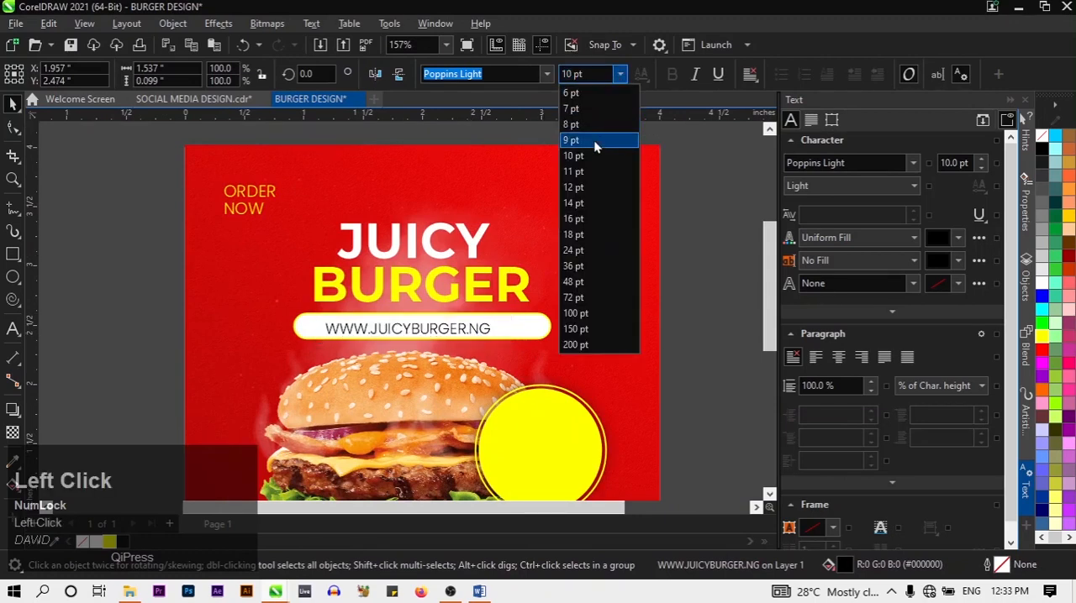
pyautogui.click(595, 144)
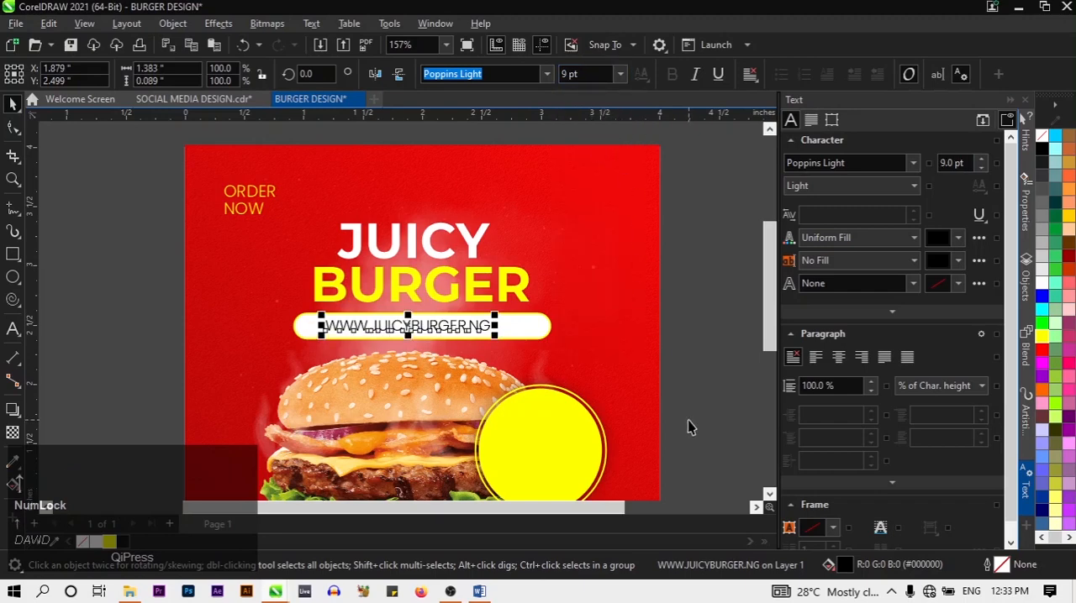
pyautogui.press('Down')
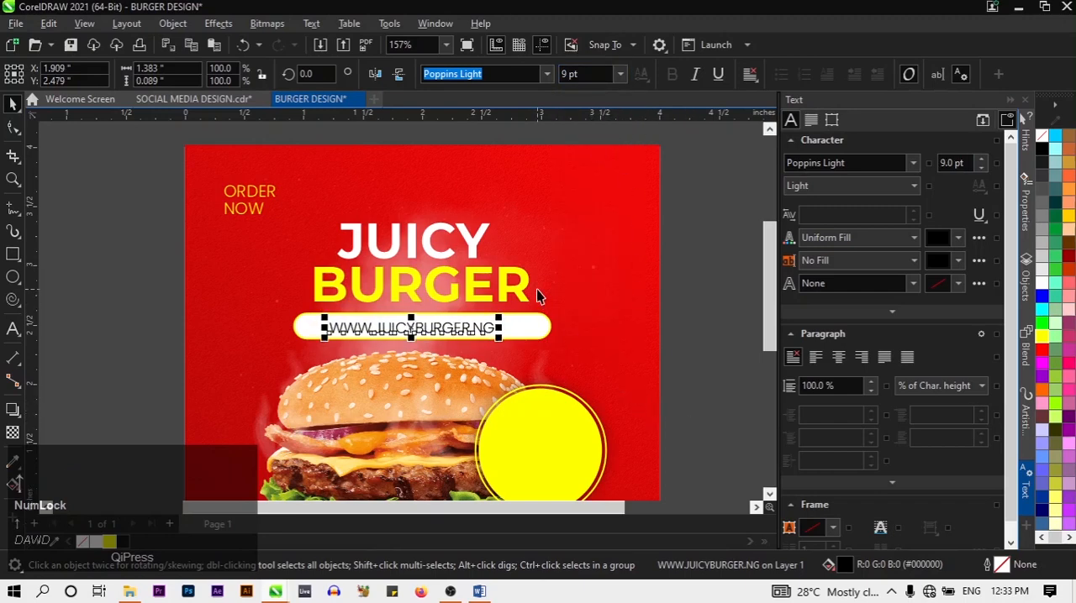
pyautogui.press('Right')
pyautogui.press('Right')
pyautogui.press('Right')
pyautogui.press('Right')
# Set the two-line 50% OFF text beside the design in Poppins Light
pyautogui.scroll(-1, 683, 418)
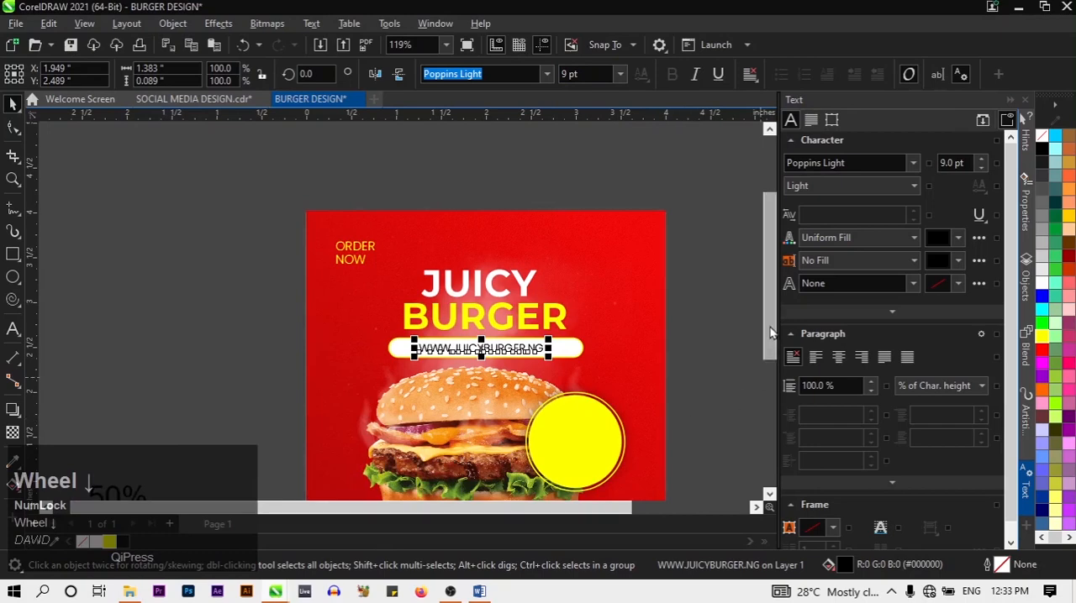
pyautogui.moveTo(770, 331); pyautogui.dragTo(770, 387)
pyautogui.click(586, 433)
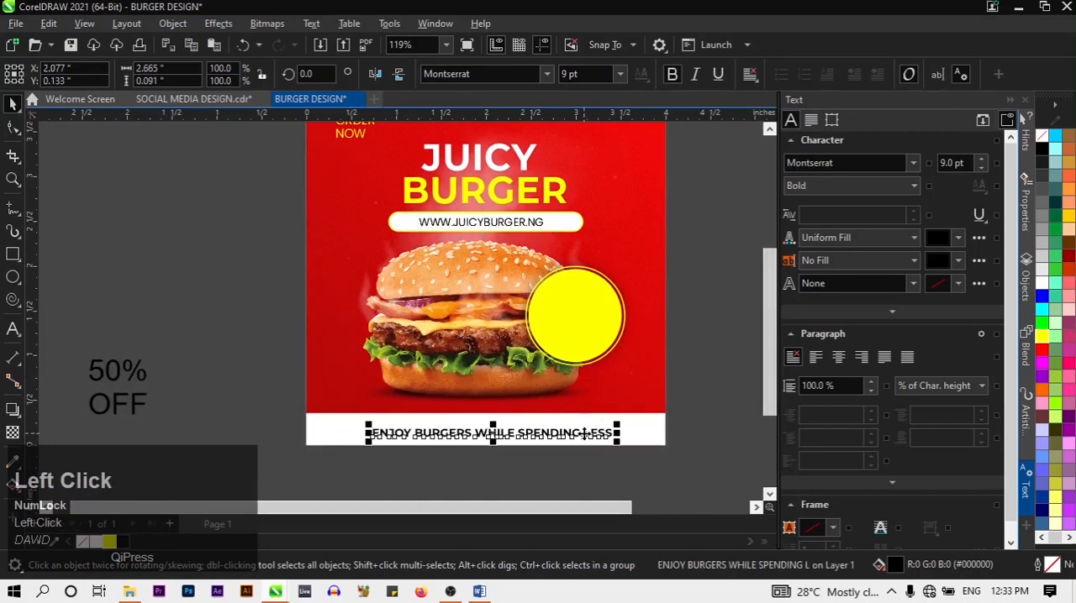
pyautogui.click(115, 390)
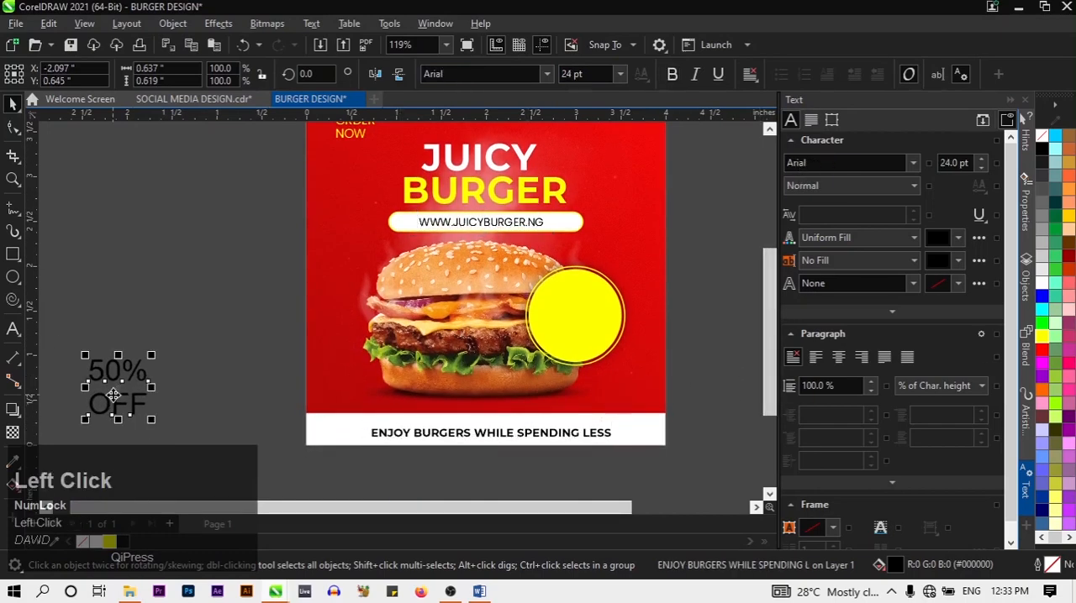
pyautogui.click(547, 74)
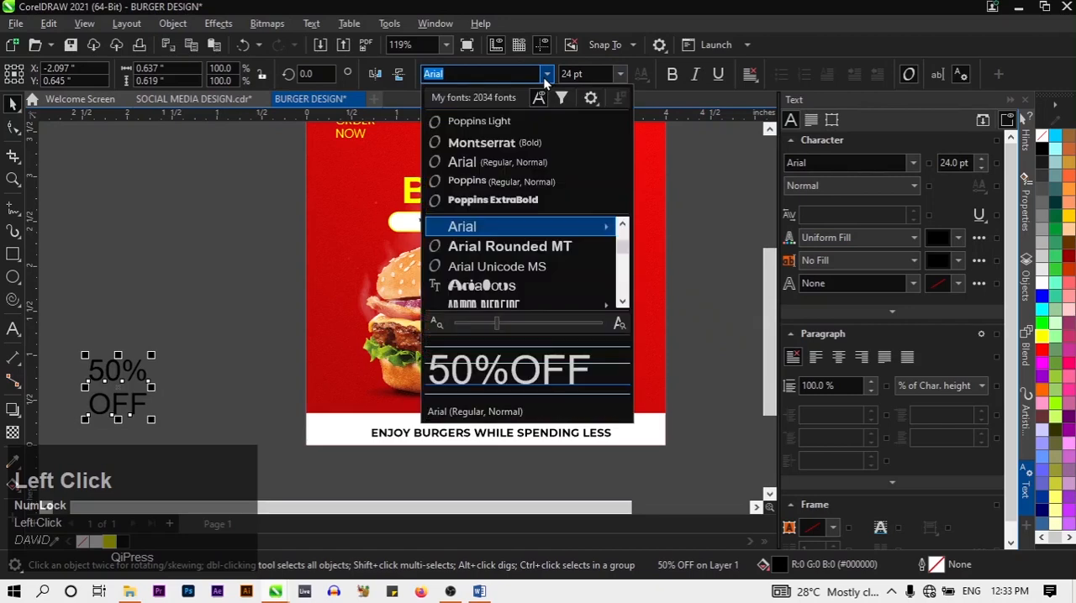
pyautogui.click(512, 124)
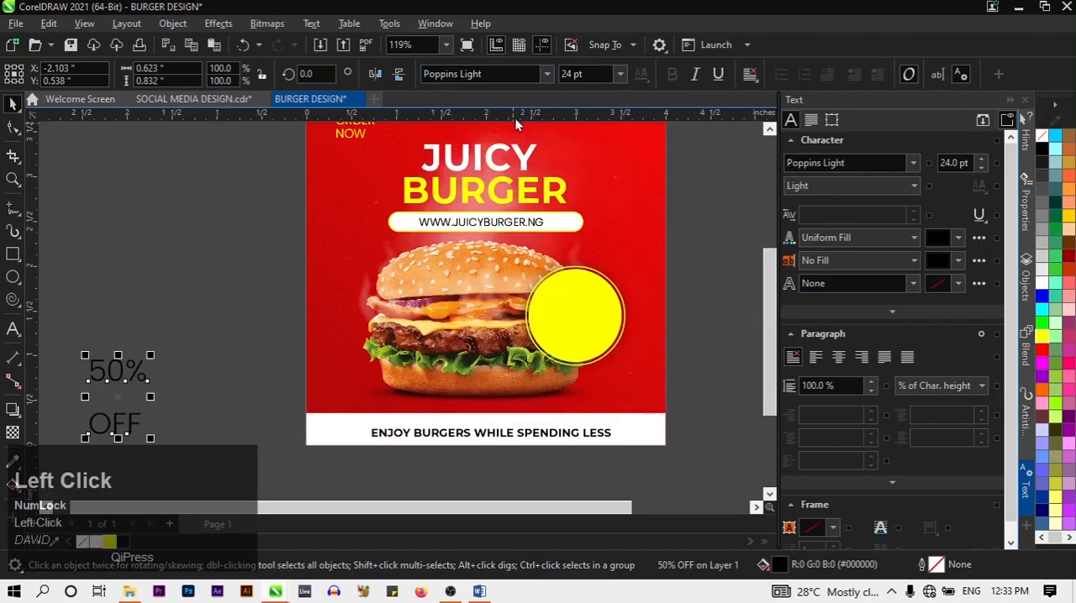
# Set the two-line 50% OFF text in Poppins Bold
pyautogui.click(546, 74)
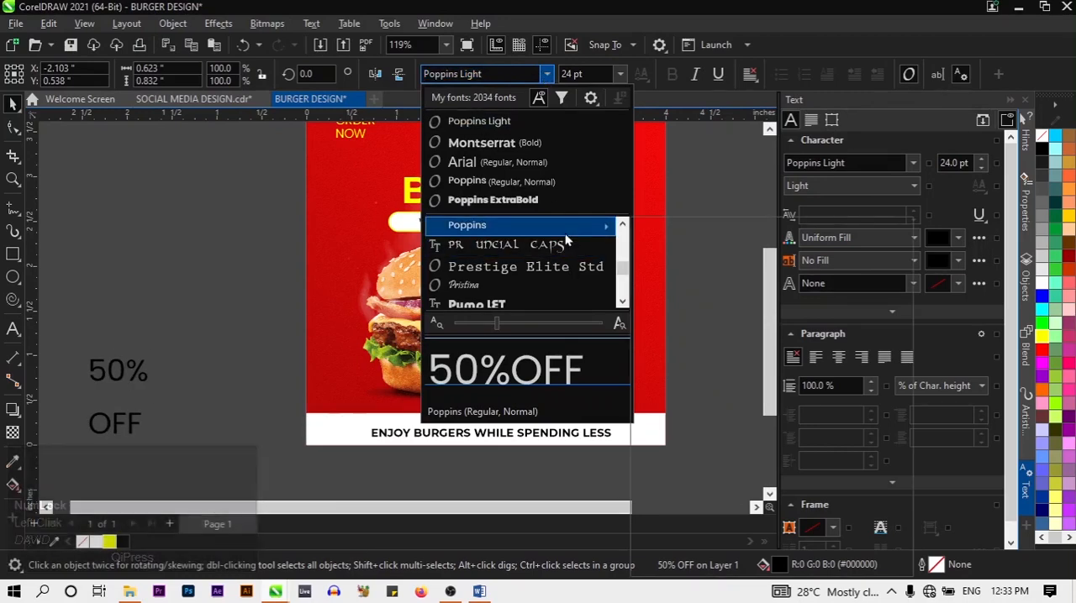
pyautogui.moveTo(565, 238)
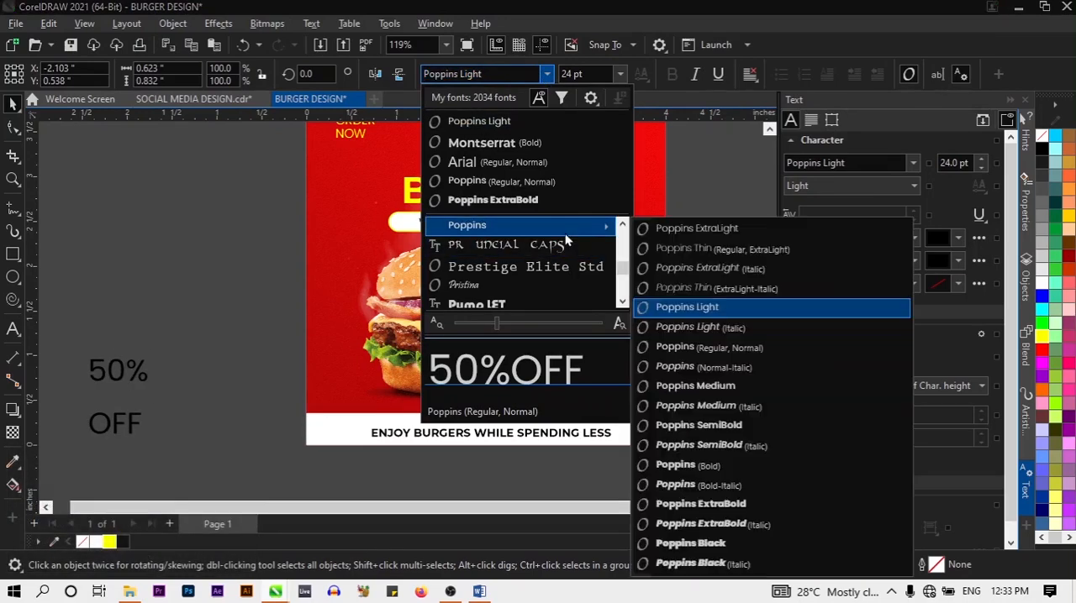
pyautogui.click(677, 466)
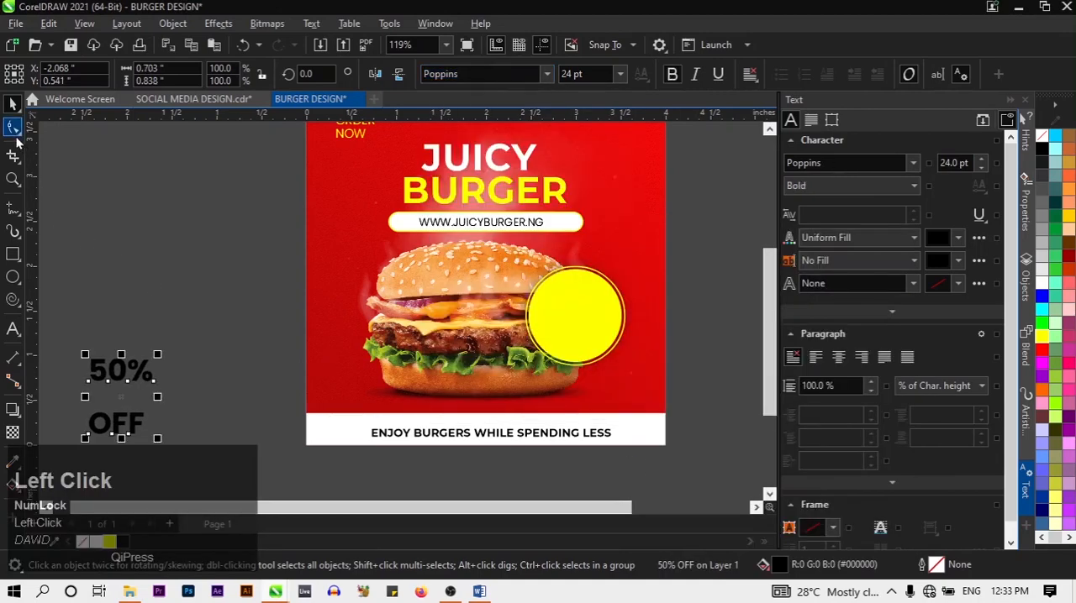
# Tighten the line spacing of the 50% OFF text to about 48.7% and move it onto the yellow badge
pyautogui.click(13, 127)
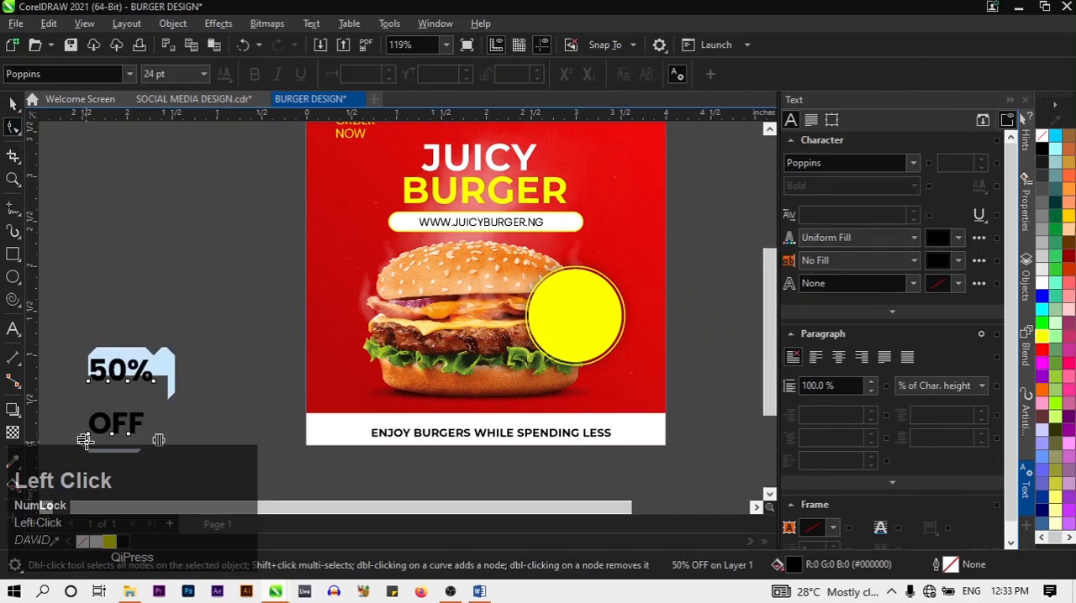
pyautogui.moveTo(85, 440); pyautogui.dragTo(459, 395)
pyautogui.click(14, 106)
pyautogui.moveTo(131, 382); pyautogui.dragTo(638, 359)
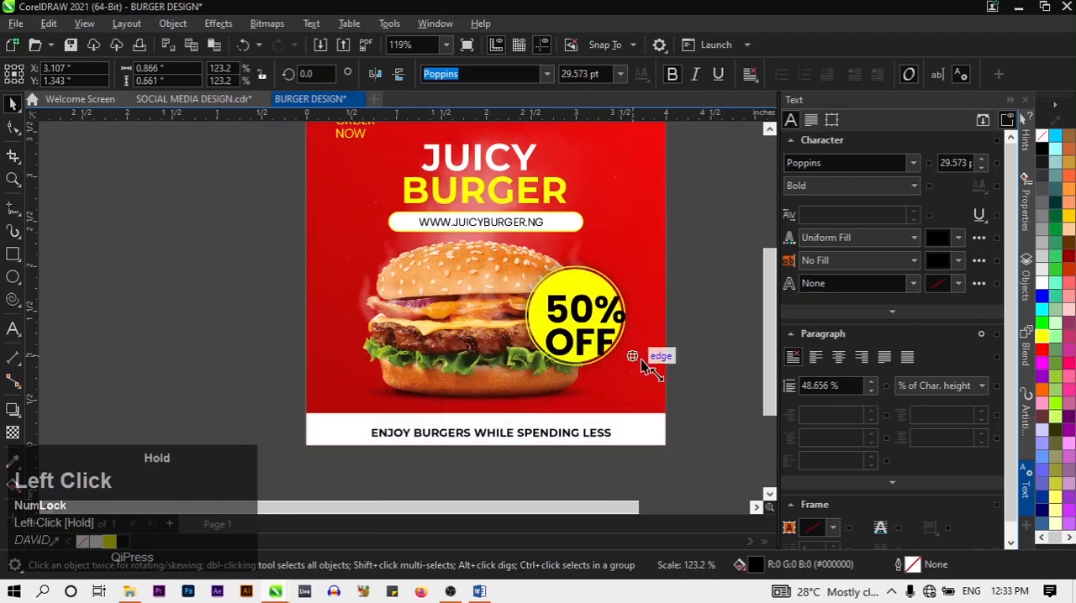
# Undo the enlargement of the 50% OFF text on the yellow badge
pyautogui.moveTo(579, 337); pyautogui.dragTo(574, 336)
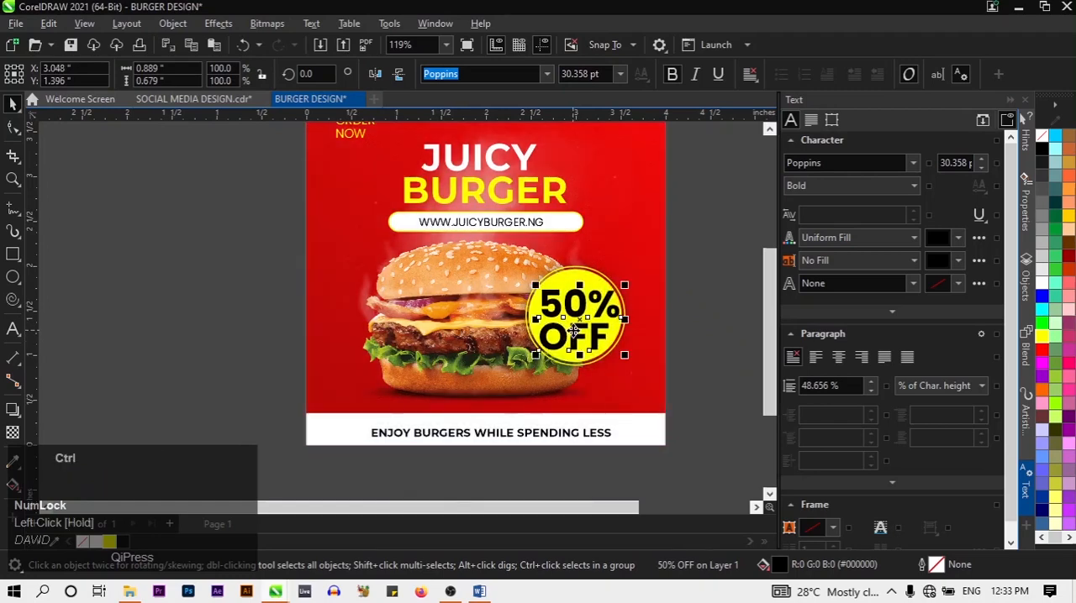
pyautogui.hotkey('ctrl', 'z')
pyautogui.click(682, 363)
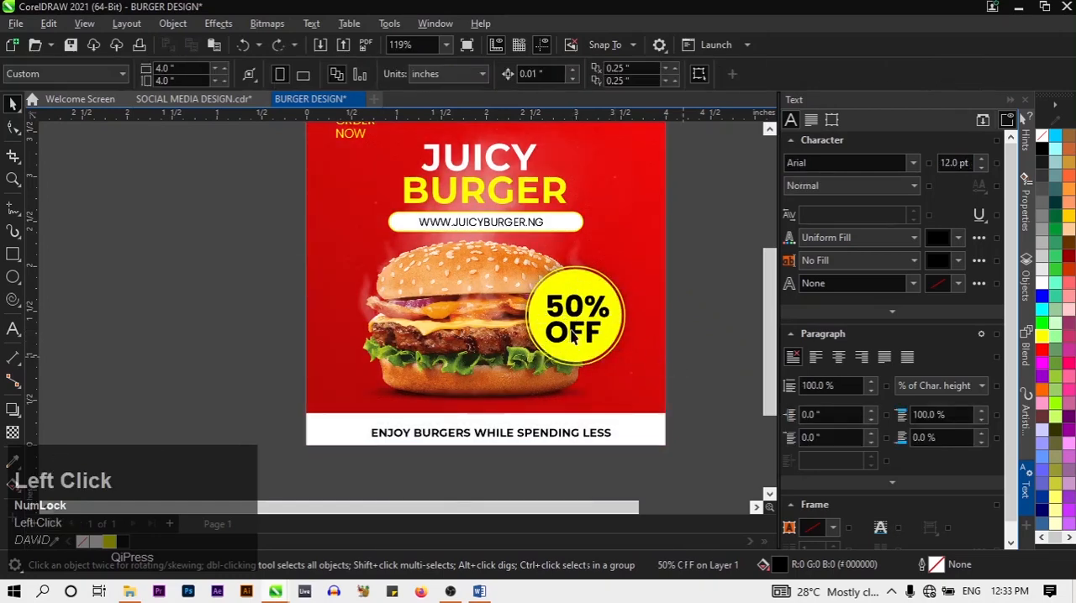
# Reduce only the word OFF on the yellow badge to 18 pt
pyautogui.scroll(1, 578, 335)
pyautogui.click(99, 370)
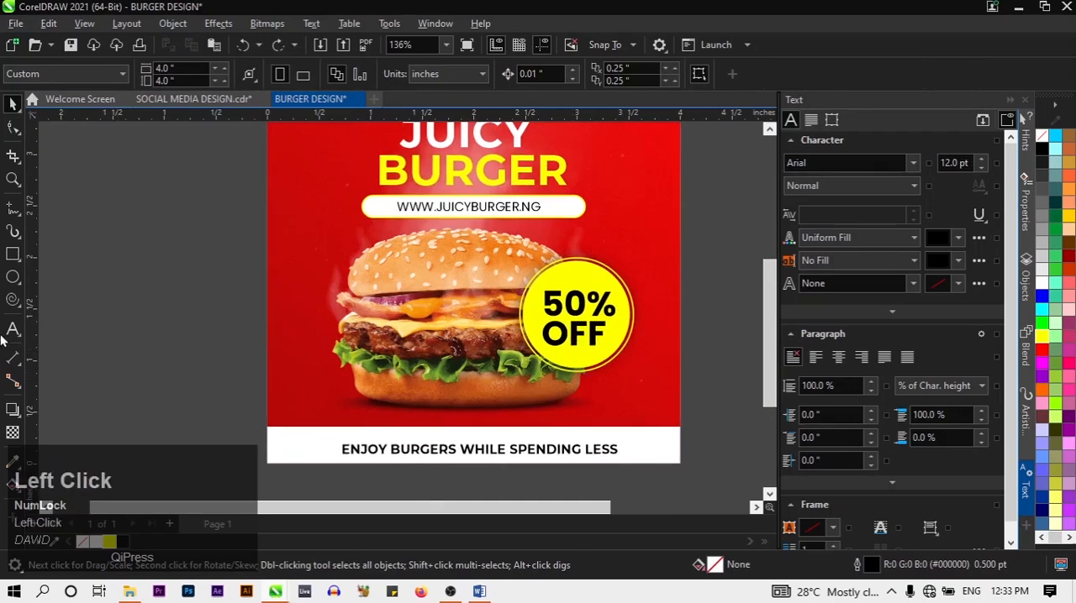
pyautogui.click(10, 331)
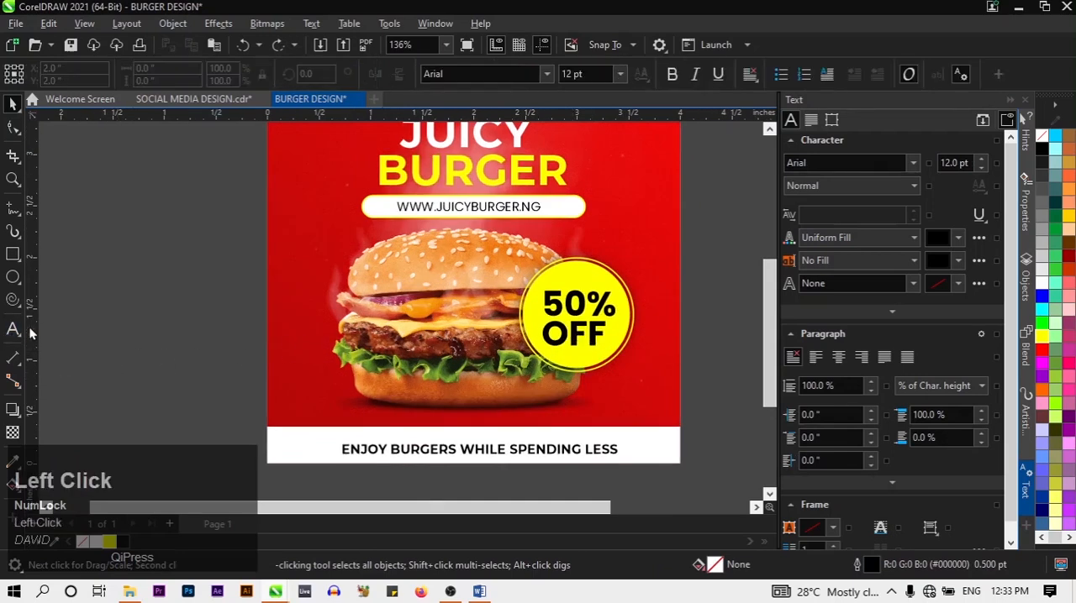
pyautogui.click(599, 332)
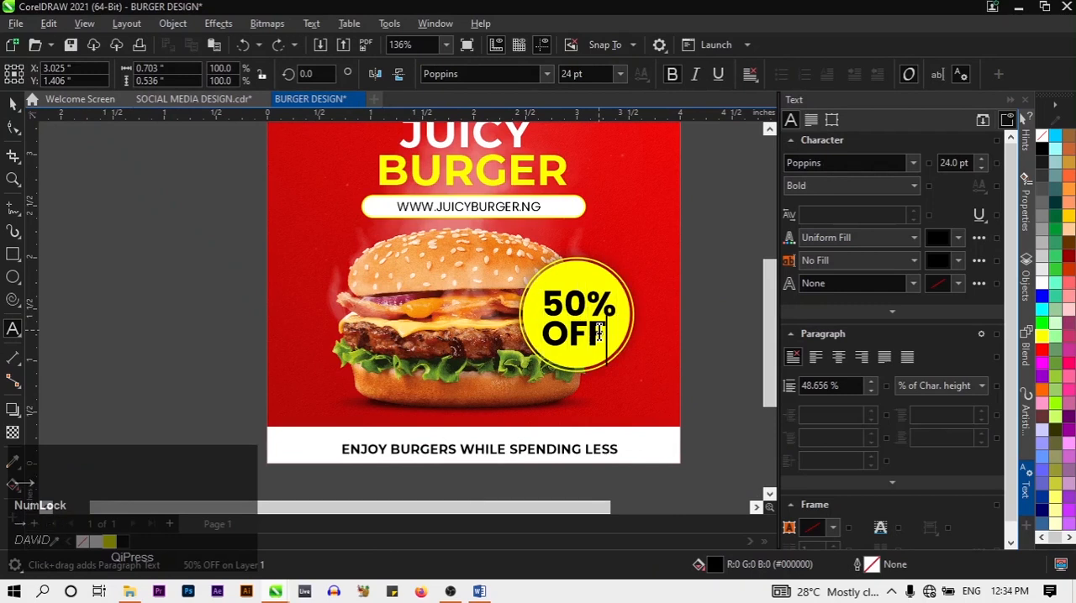
pyautogui.click(598, 333)
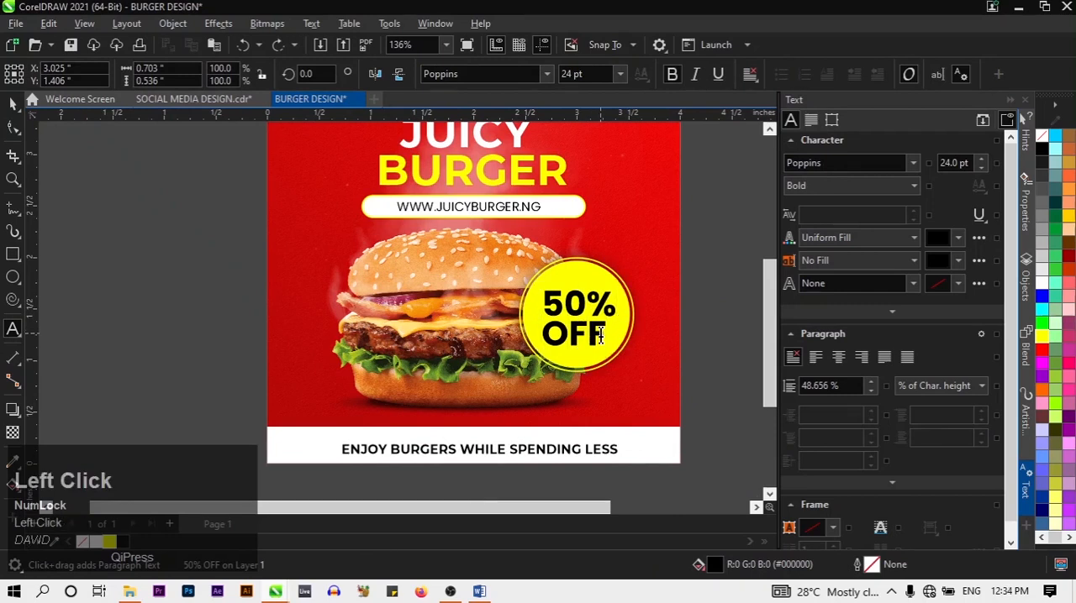
pyautogui.moveTo(600, 335); pyautogui.dragTo(542, 336)
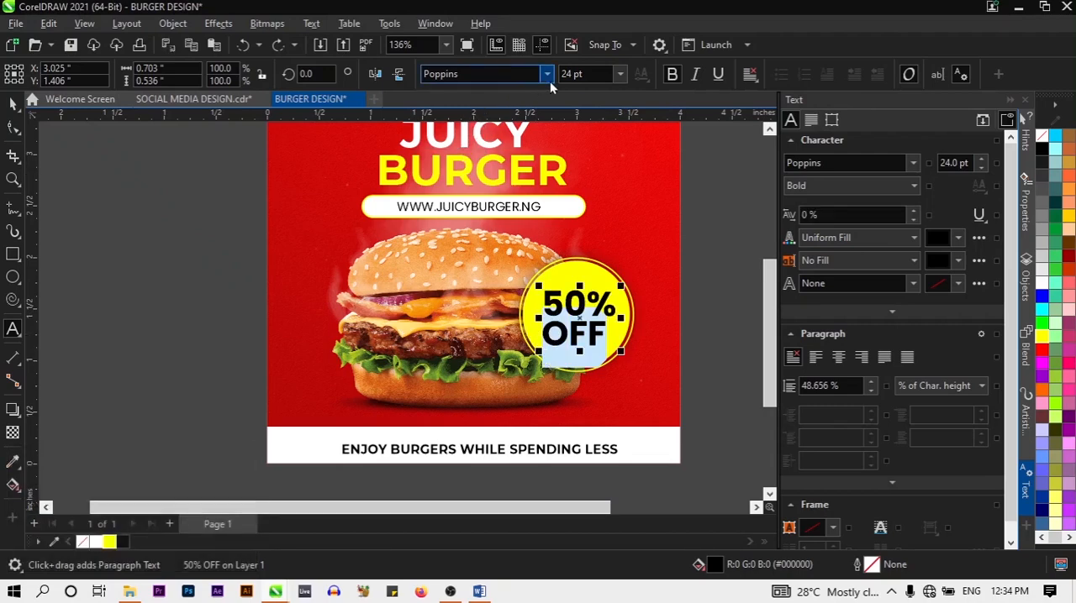
pyautogui.click(619, 76)
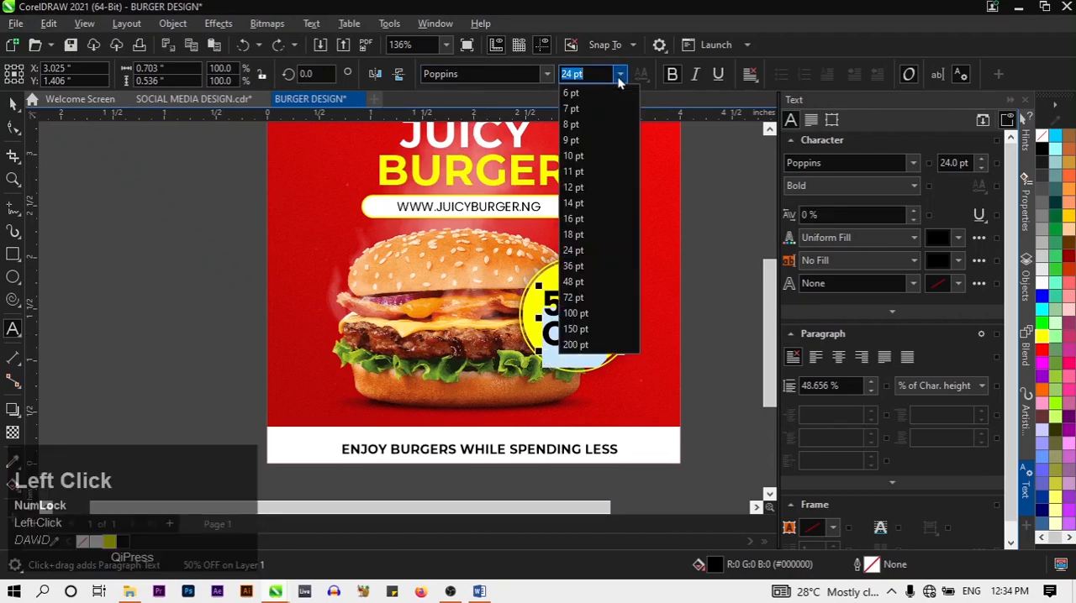
pyautogui.click(579, 238)
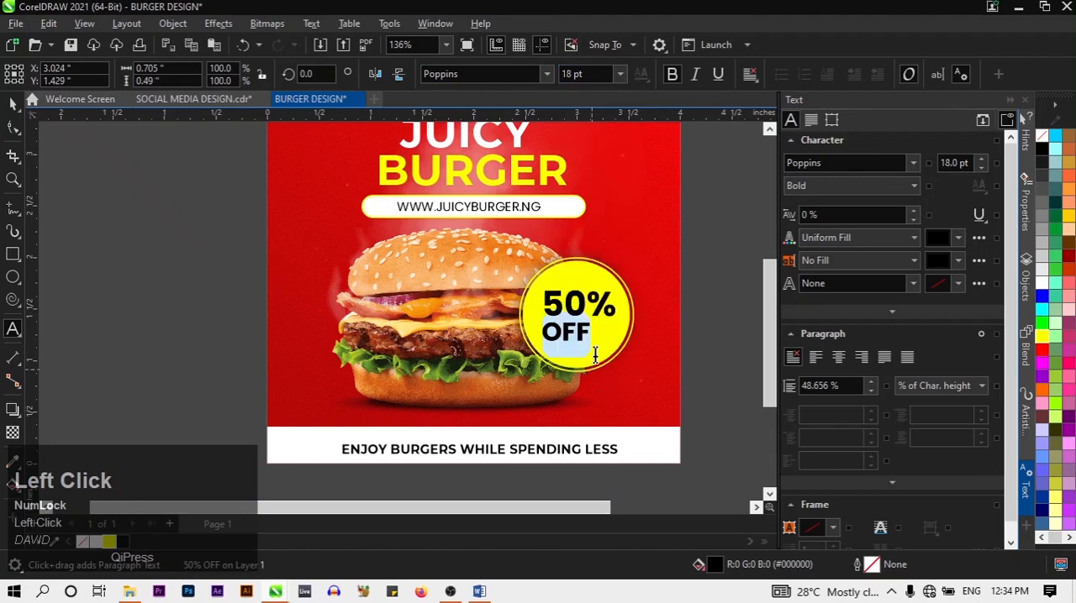
# Centre-align both lines of the 50% OFF text
pyautogui.hotkey('ctrl', 'a')
pyautogui.click(312, 24)
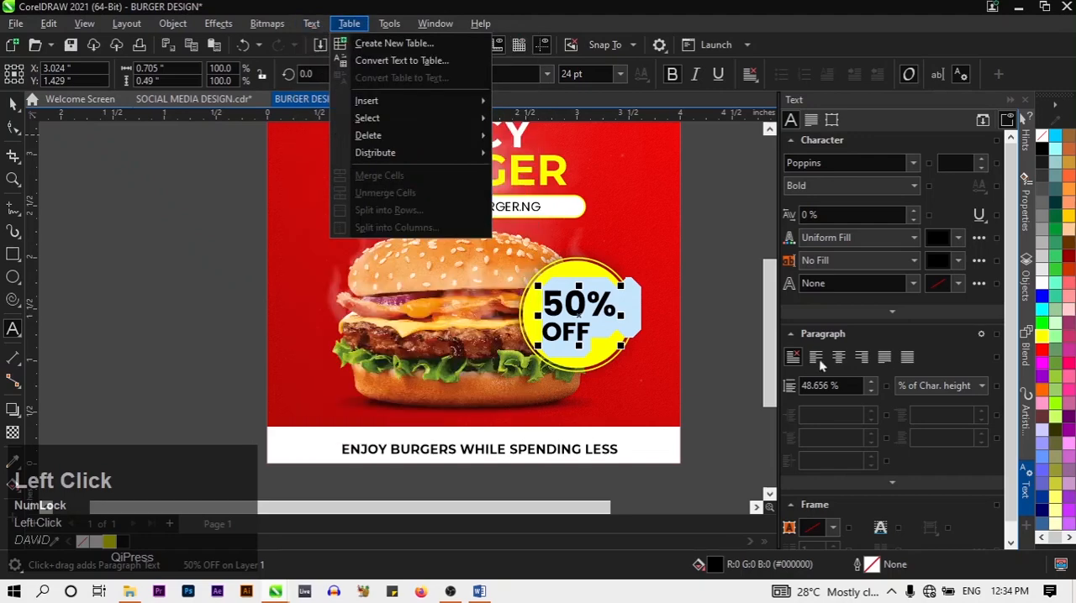
pyautogui.click(841, 358)
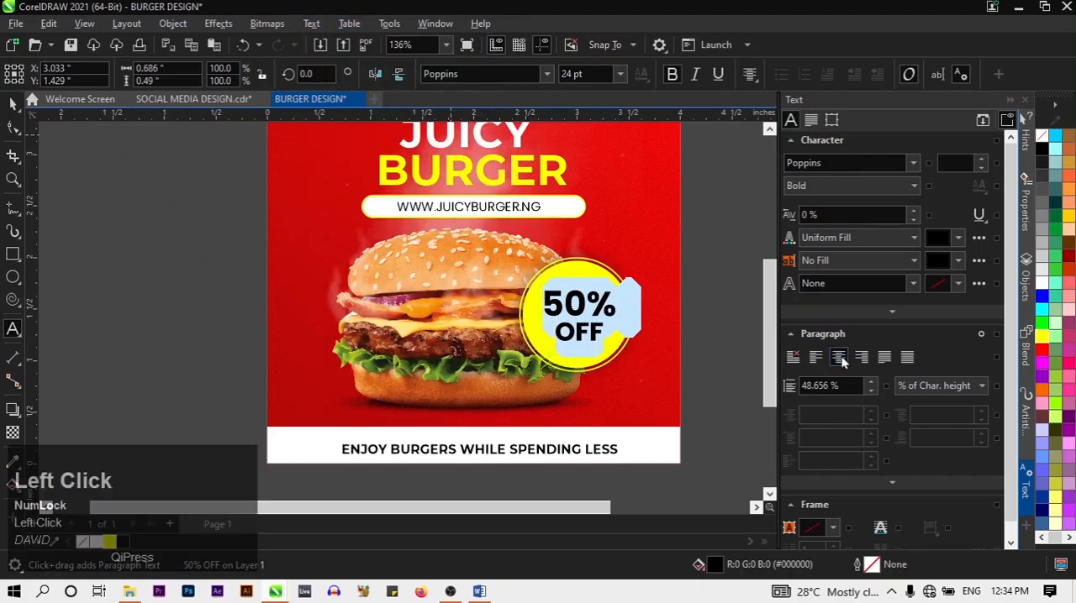
pyautogui.click(7, 105)
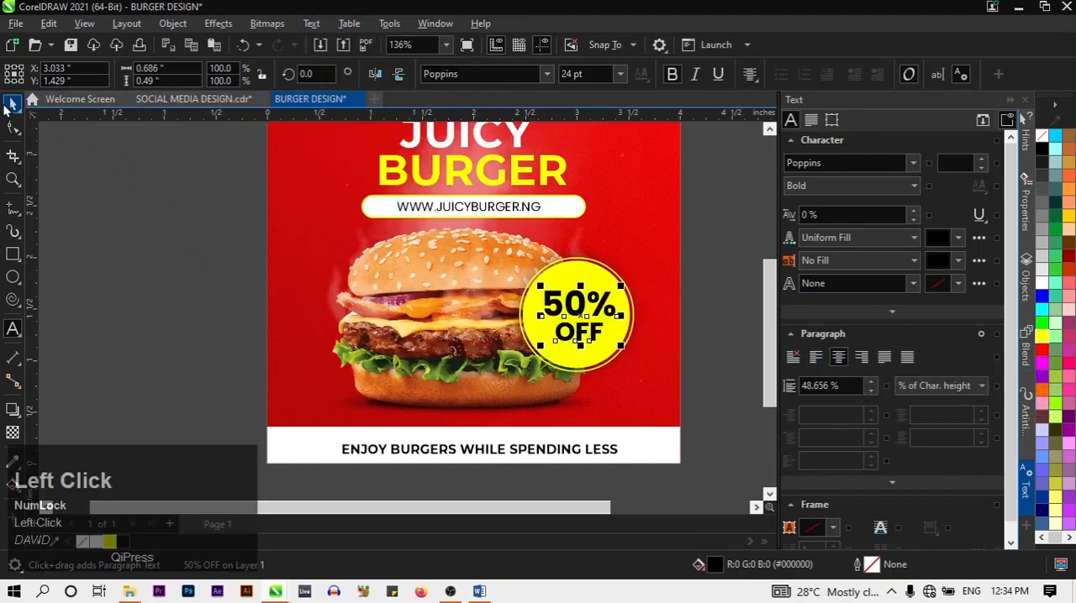
pyautogui.click(86, 233)
# Reposition the 50% OFF text towards the middle of the yellow badge with small nudges
pyautogui.click(559, 311)
pyautogui.moveTo(559, 311); pyautogui.dragTo(551, 318)
pyautogui.doubleClick(552, 317)
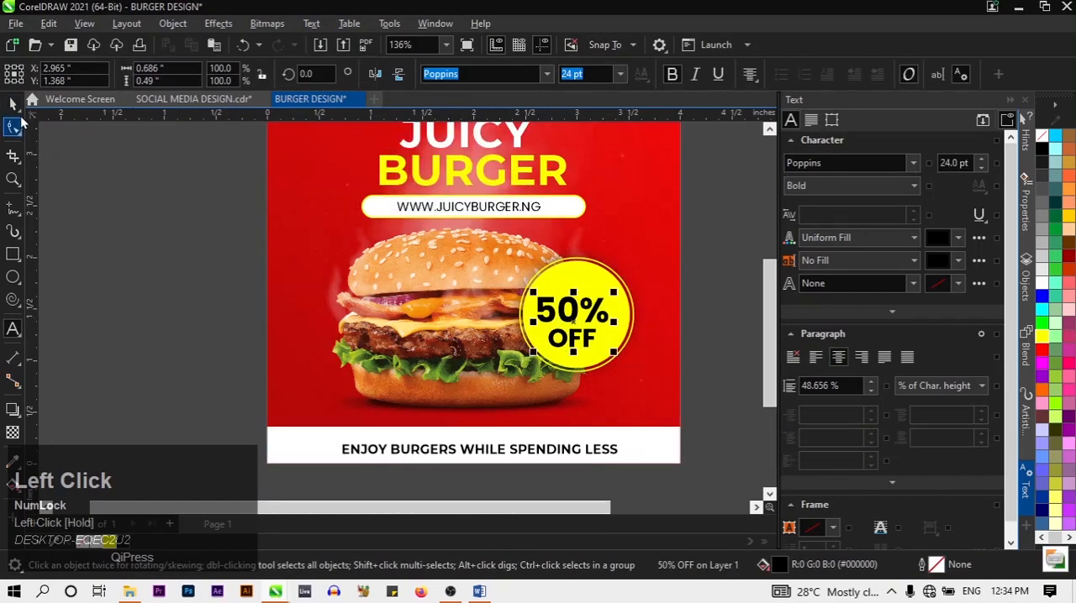
pyautogui.click(13, 102)
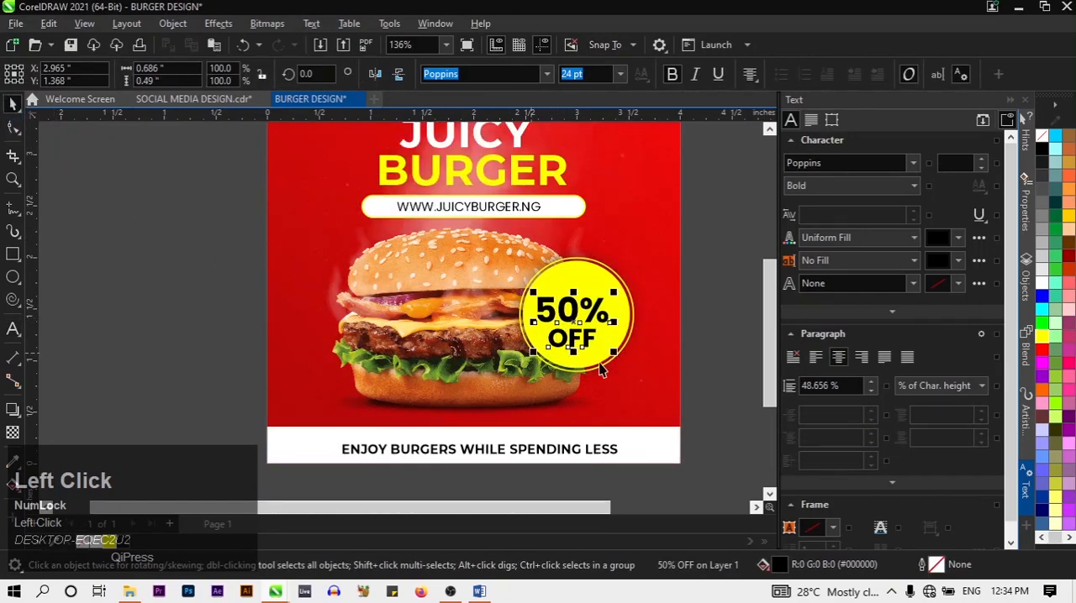
pyautogui.press('Right')
pyautogui.press('Right')
pyautogui.press('Up')
pyautogui.press('Up')
pyautogui.press('Up')
pyautogui.press('Right')
pyautogui.press('Right')
pyautogui.press('Right')
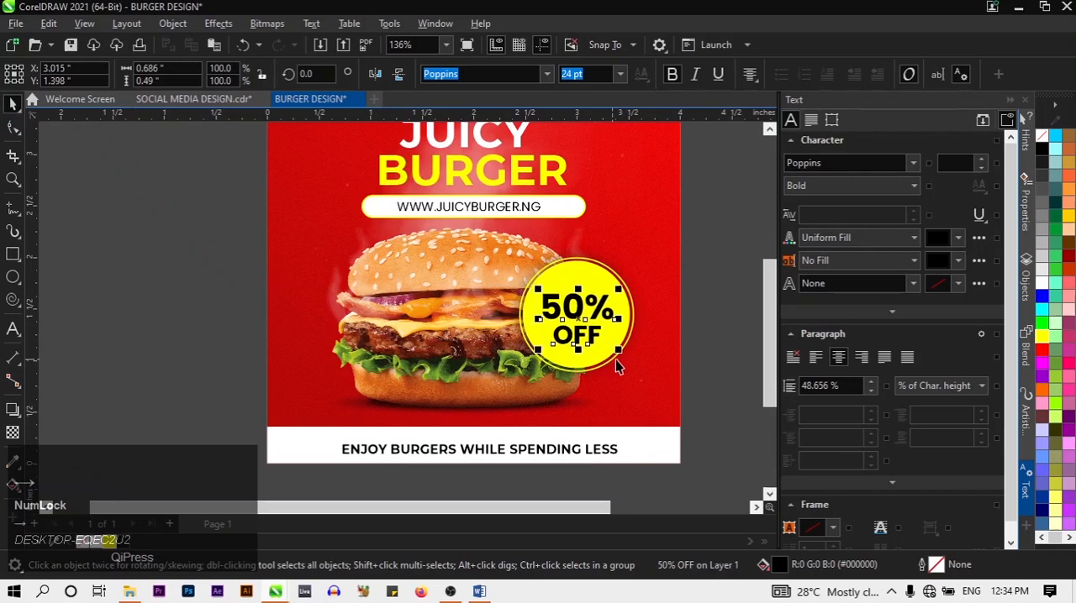
# Enlarge the 50% OFF text to about 113% and nudge it back to the badge's centre
pyautogui.moveTo(619, 353); pyautogui.dragTo(631, 360)
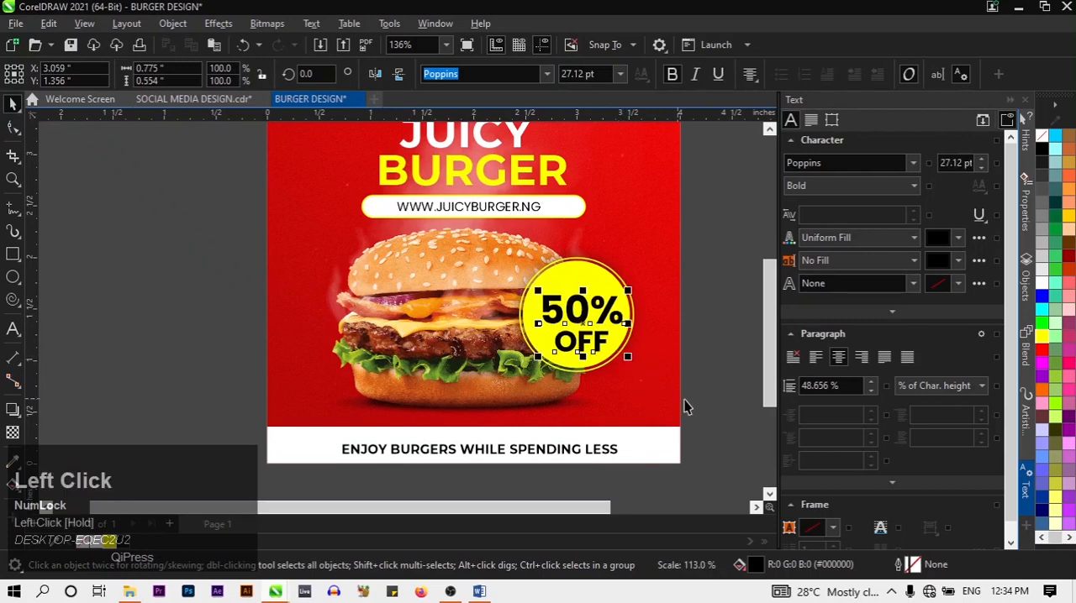
pyautogui.press('Left')
pyautogui.press('Left')
pyautogui.press('Up')
pyautogui.press('Up')
pyautogui.press('Up')
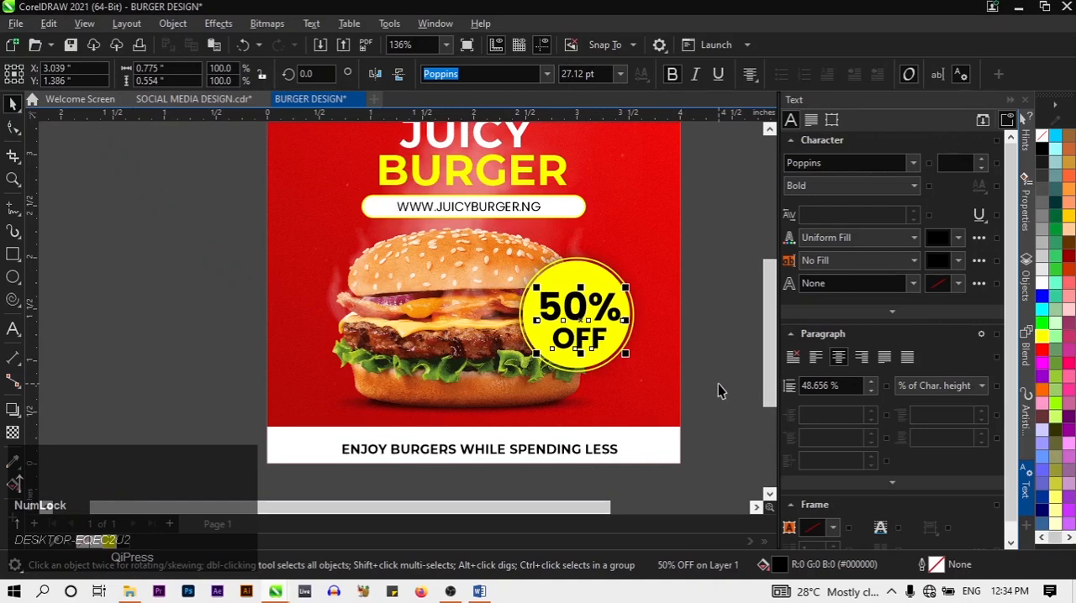
pyautogui.click(718, 384)
# Nudge the ENJOY BURGERS WHILE SPENDING LESS slogan left and up within the white bar
pyautogui.scroll(-3, 701, 375)
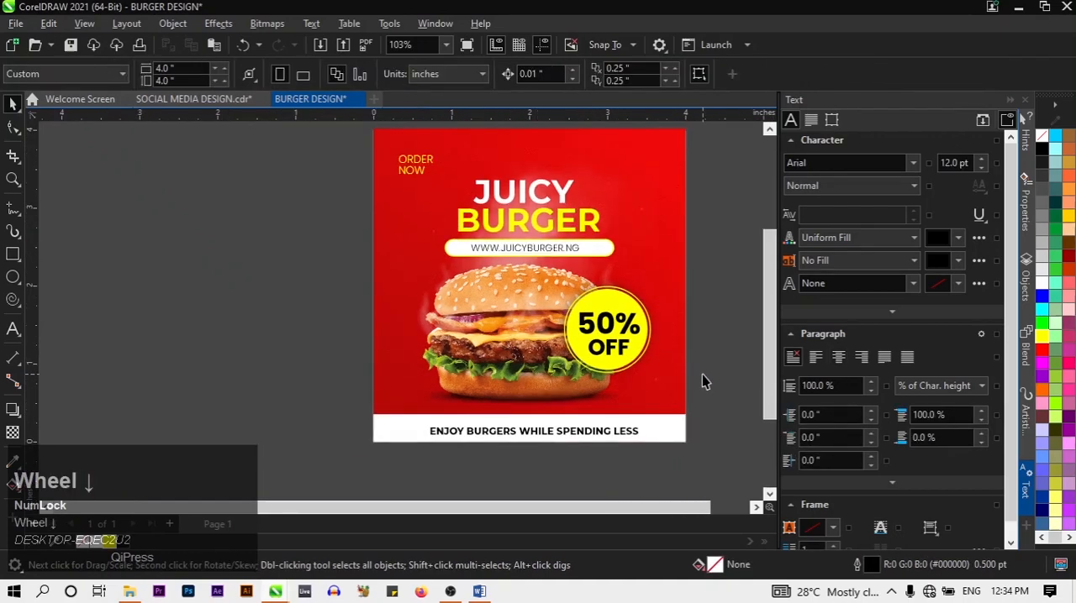
pyautogui.click(589, 435)
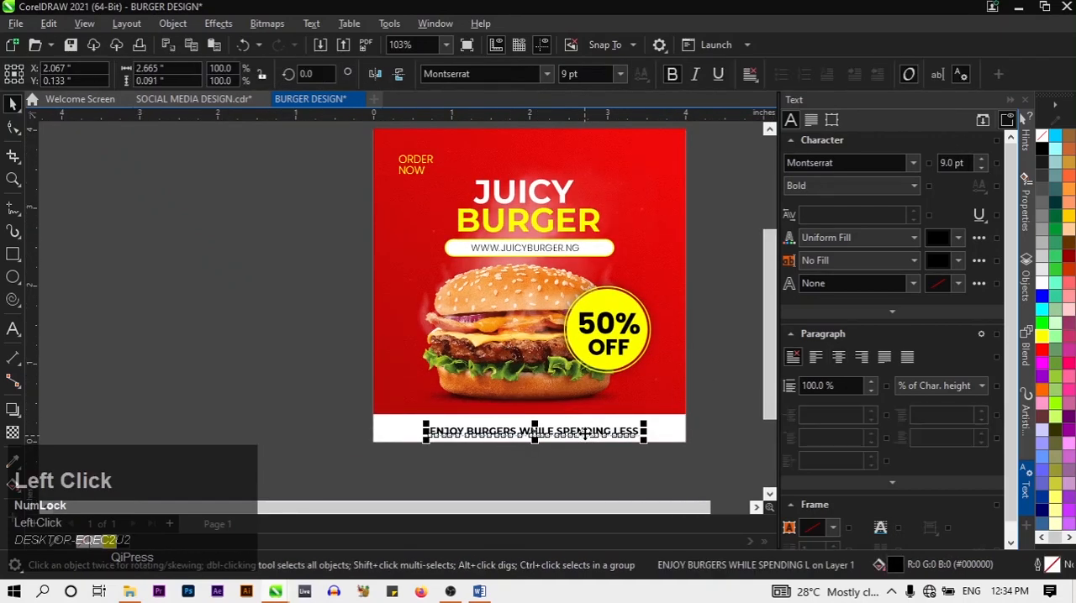
pyautogui.press('Left')
pyautogui.press('Left')
pyautogui.press('Left')
pyautogui.press('Left')
pyautogui.press('Up')
pyautogui.press('Up')
pyautogui.press('Up')
pyautogui.press('Up')
pyautogui.press('Up')
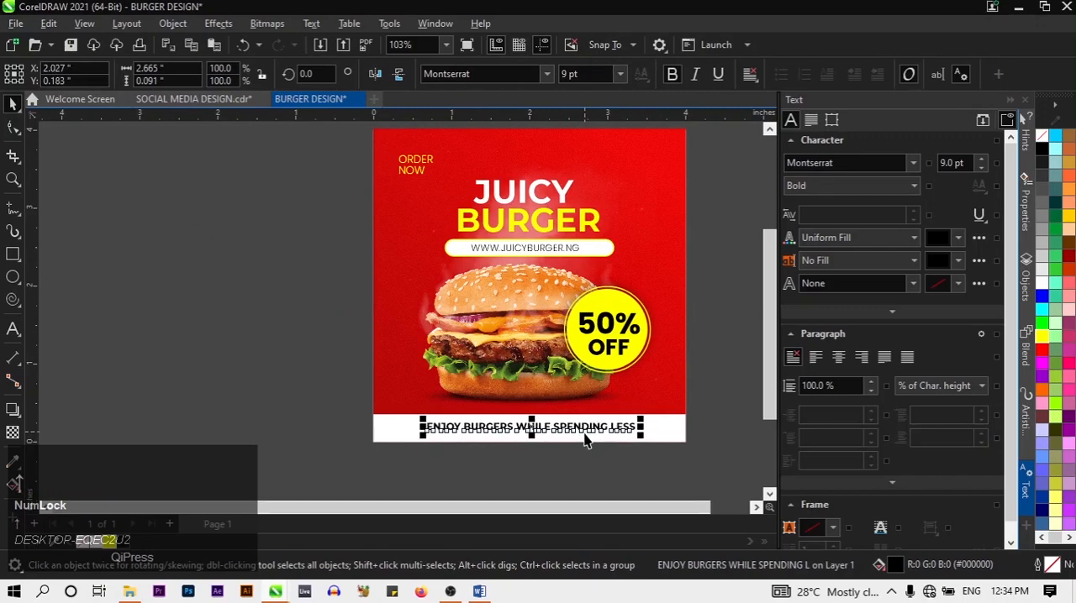
pyautogui.press('Up')
pyautogui.press('Up')
pyautogui.press('Down')
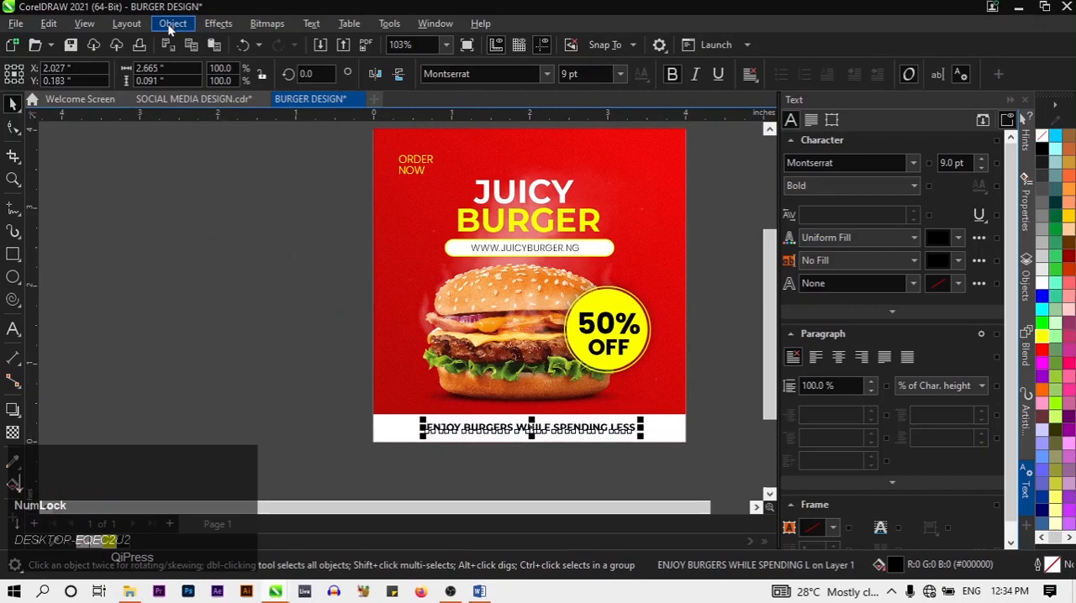
# Centre the slogan horizontally on the page
pyautogui.click(171, 25)
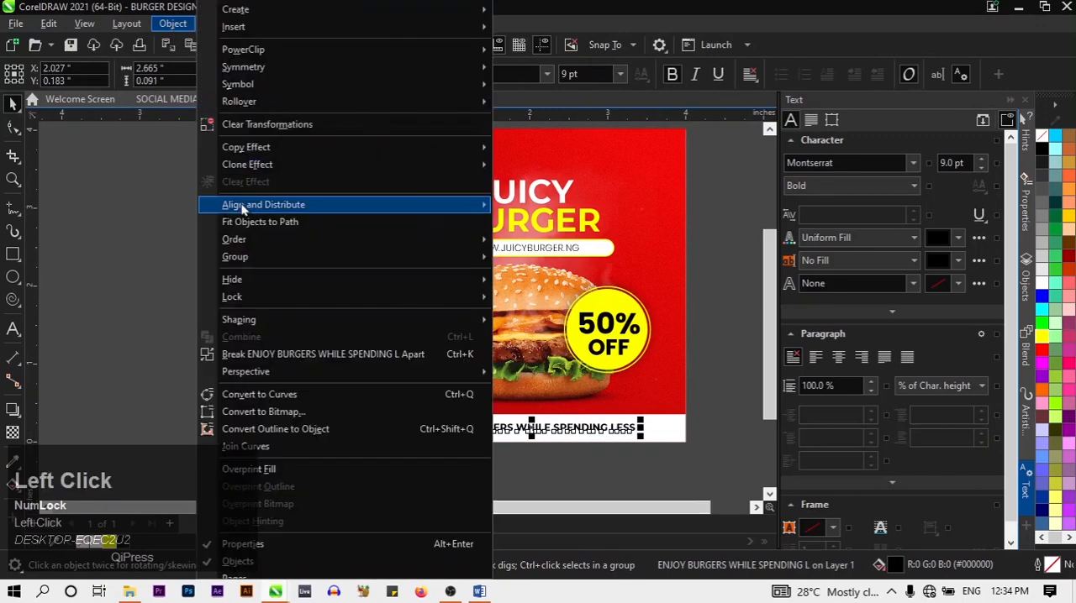
pyautogui.moveTo(242, 205)
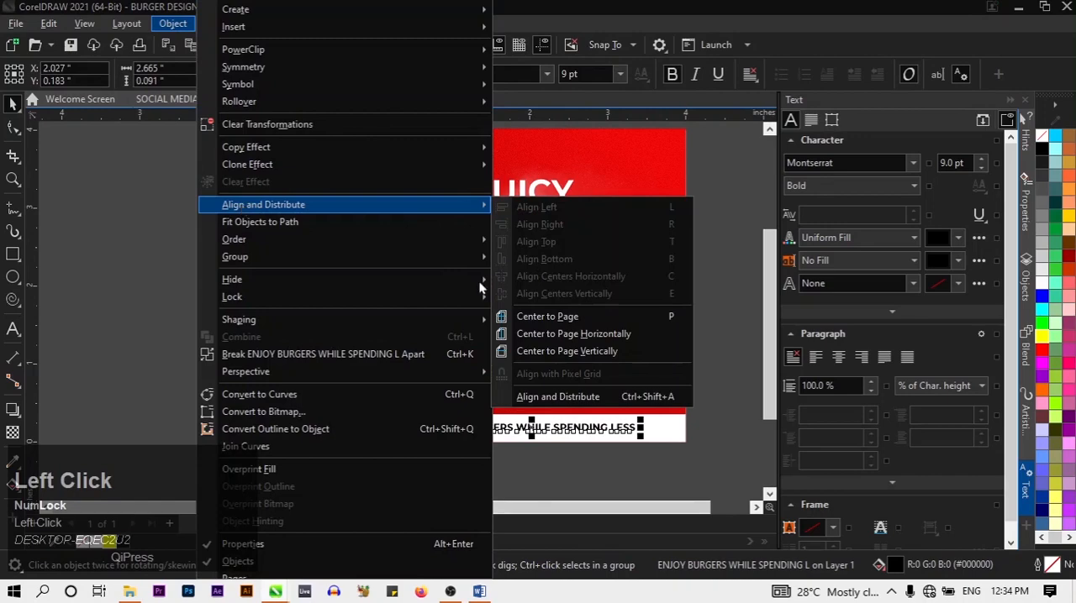
pyautogui.click(591, 335)
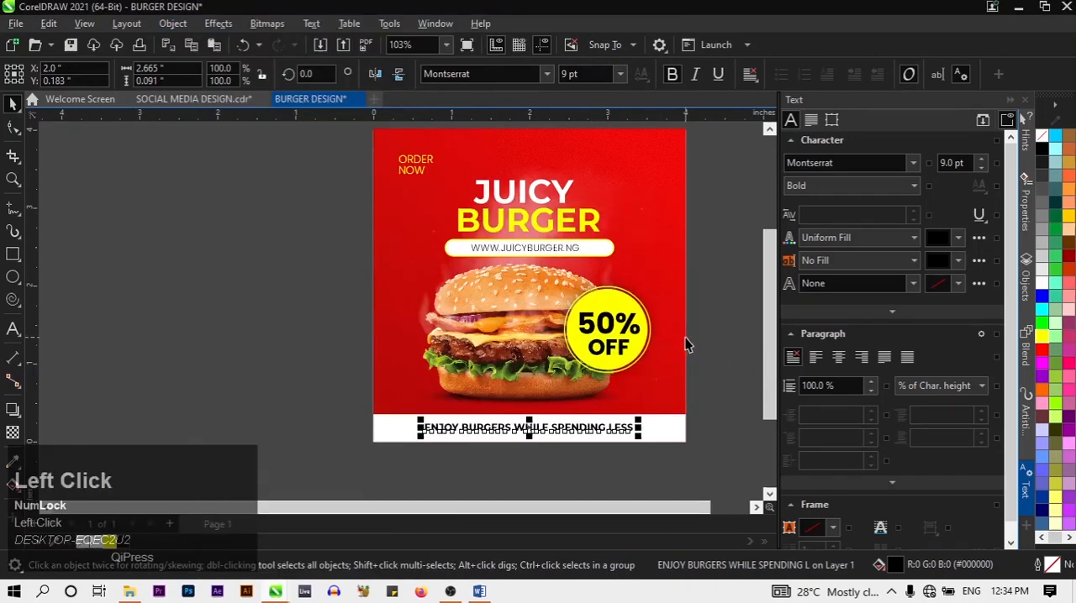
pyautogui.click(557, 248)
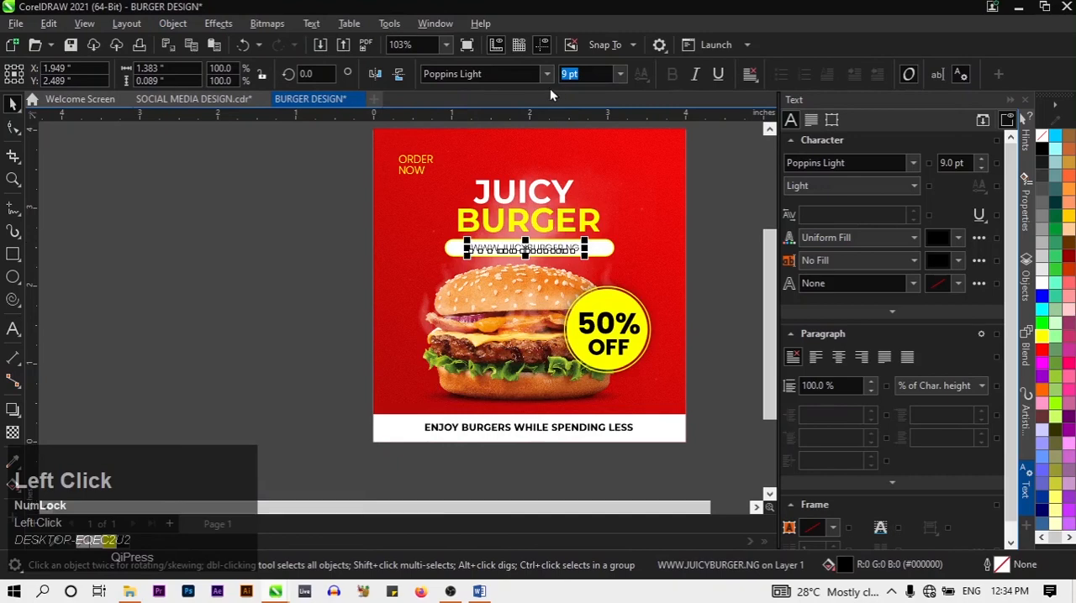
pyautogui.click(538, 79)
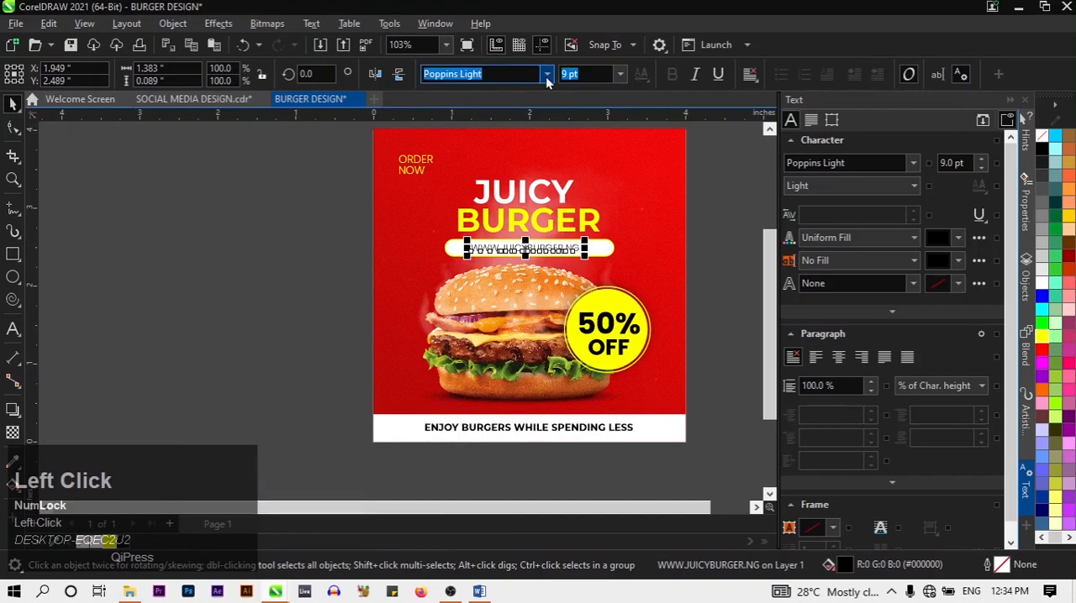
pyautogui.click(547, 76)
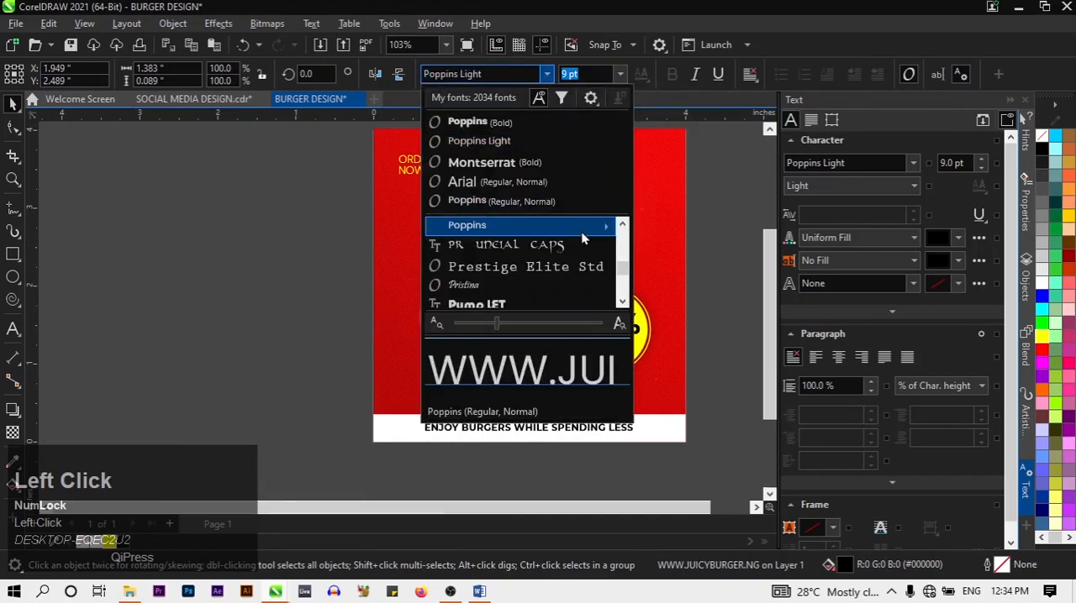
pyautogui.moveTo(580, 231)
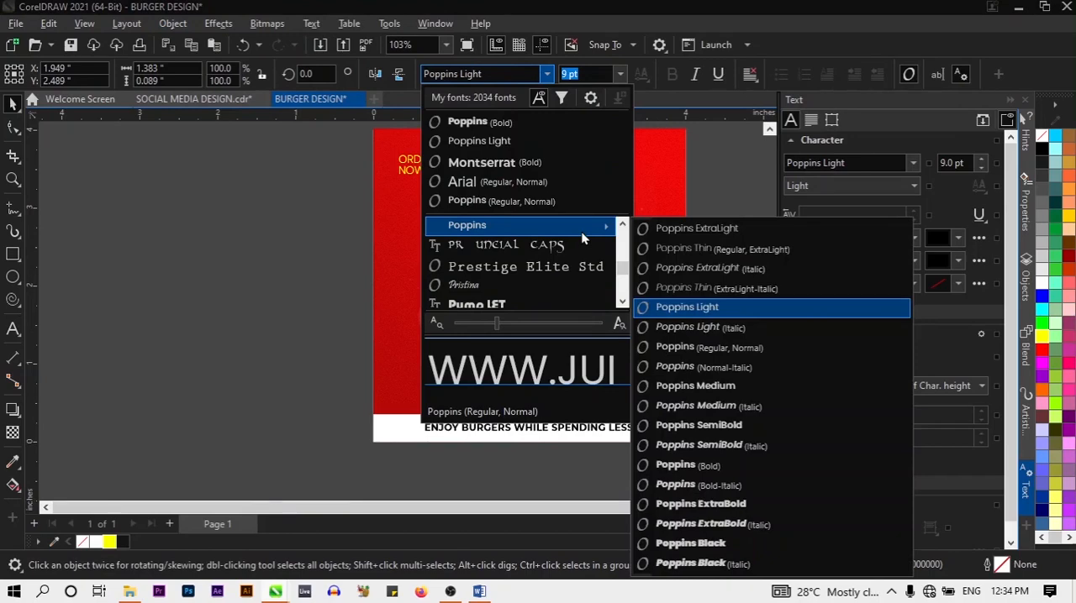
pyautogui.click(835, 395)
pyautogui.click(757, 407)
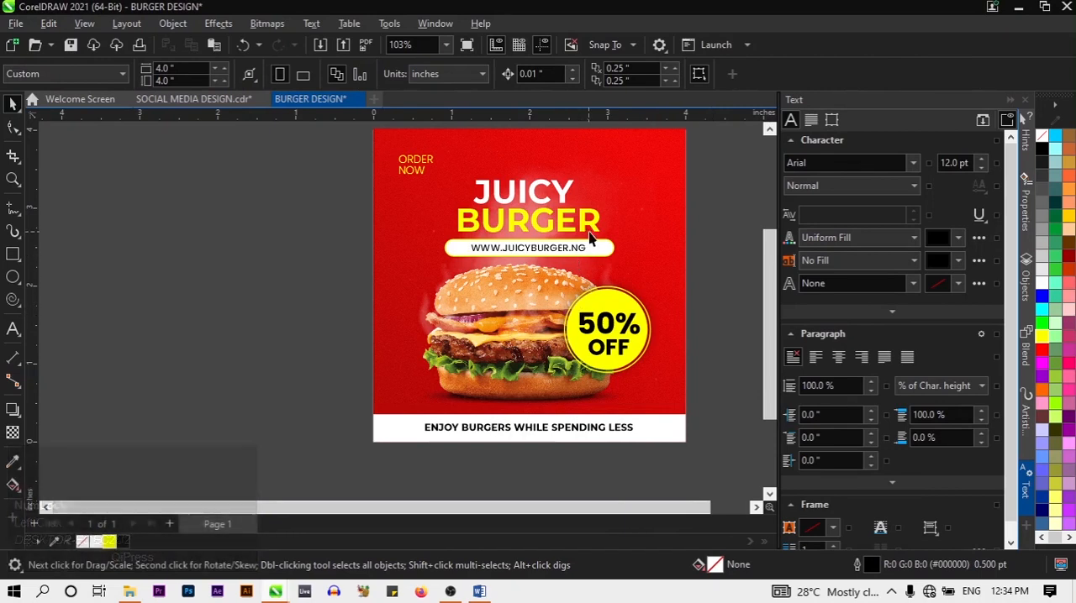
pyautogui.click(576, 251)
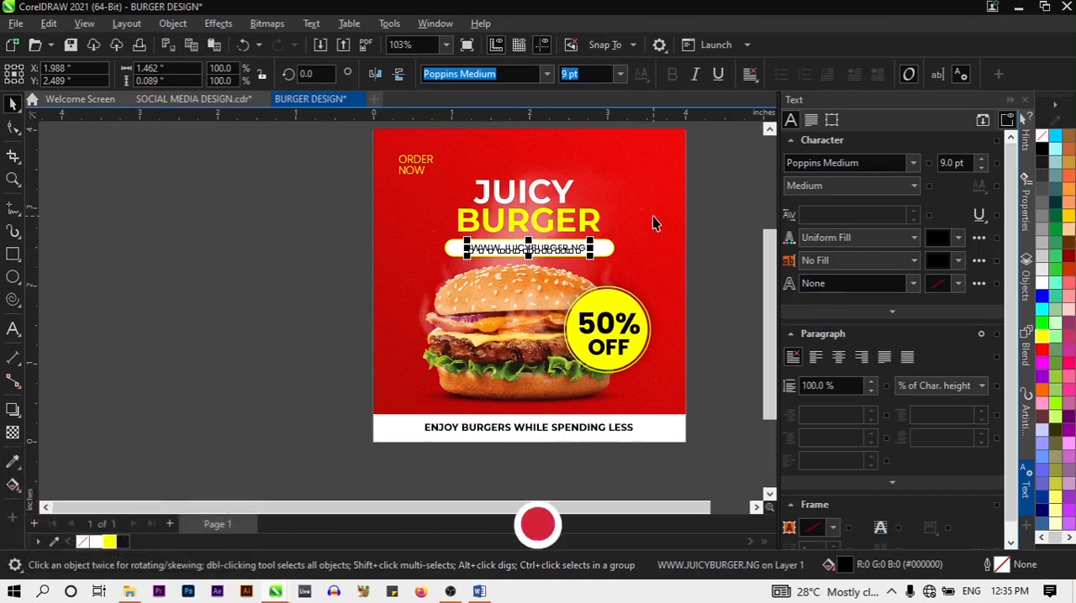
pyautogui.scroll(1, 643, 226)
pyautogui.scroll(1, 578, 258)
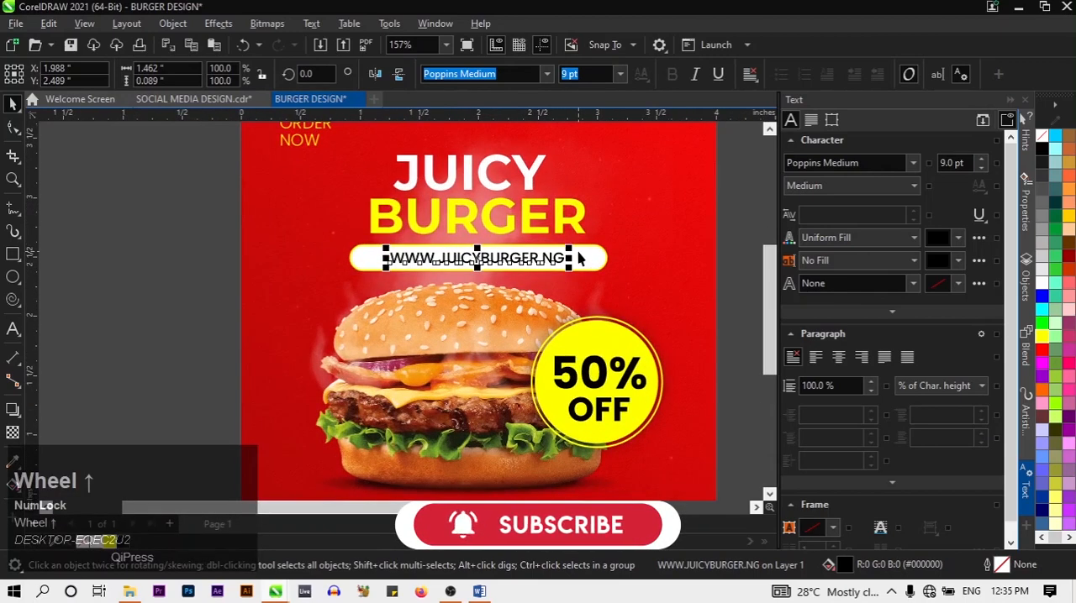
pyautogui.scroll(1, 578, 258)
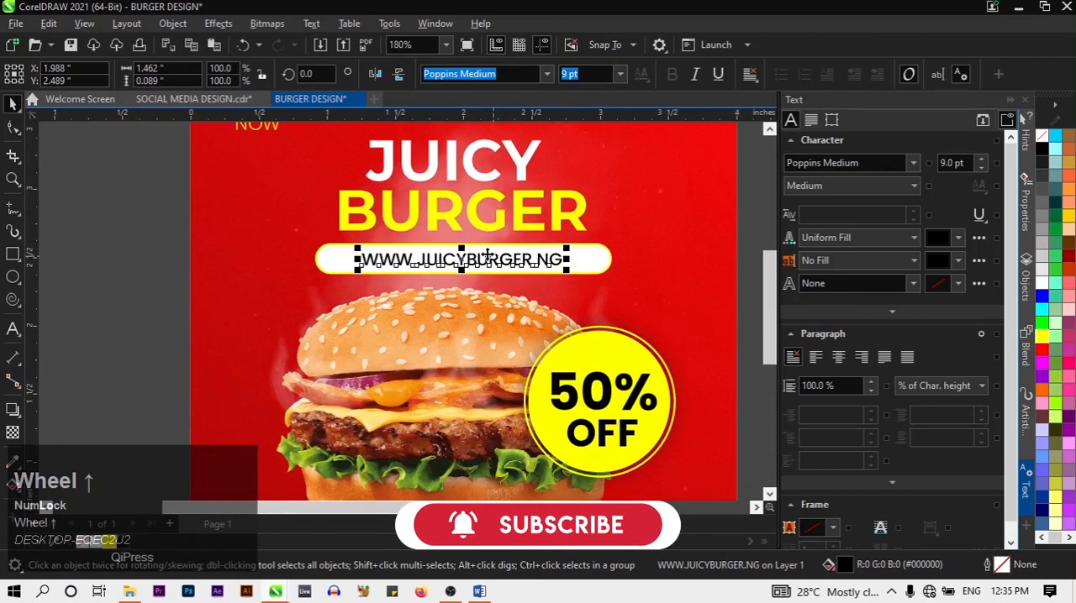
pyautogui.click(13, 130)
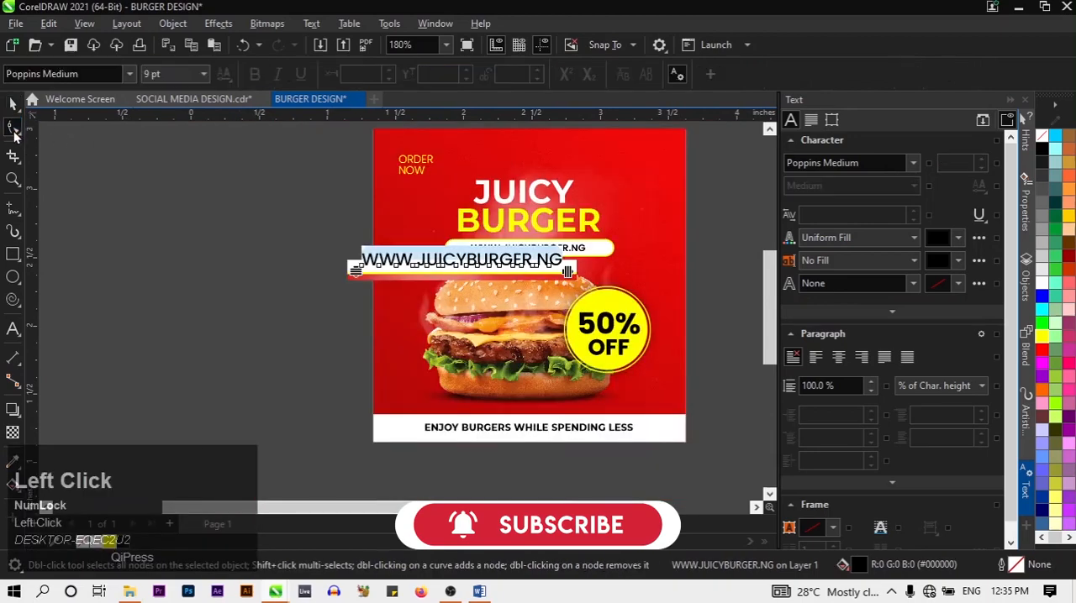
pyautogui.moveTo(569, 272); pyautogui.dragTo(593, 274)
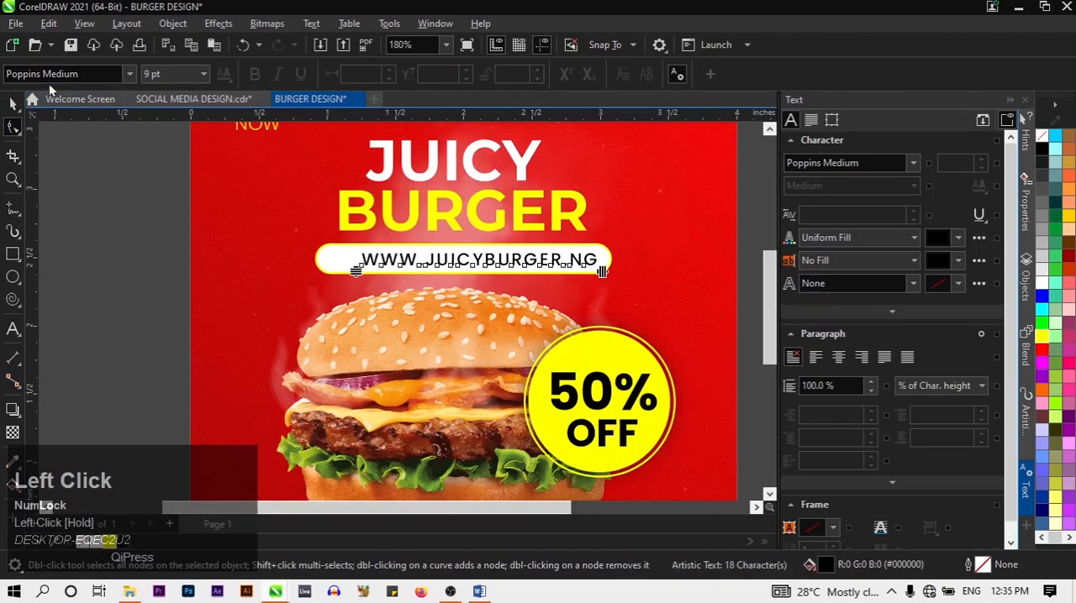
pyautogui.click(15, 104)
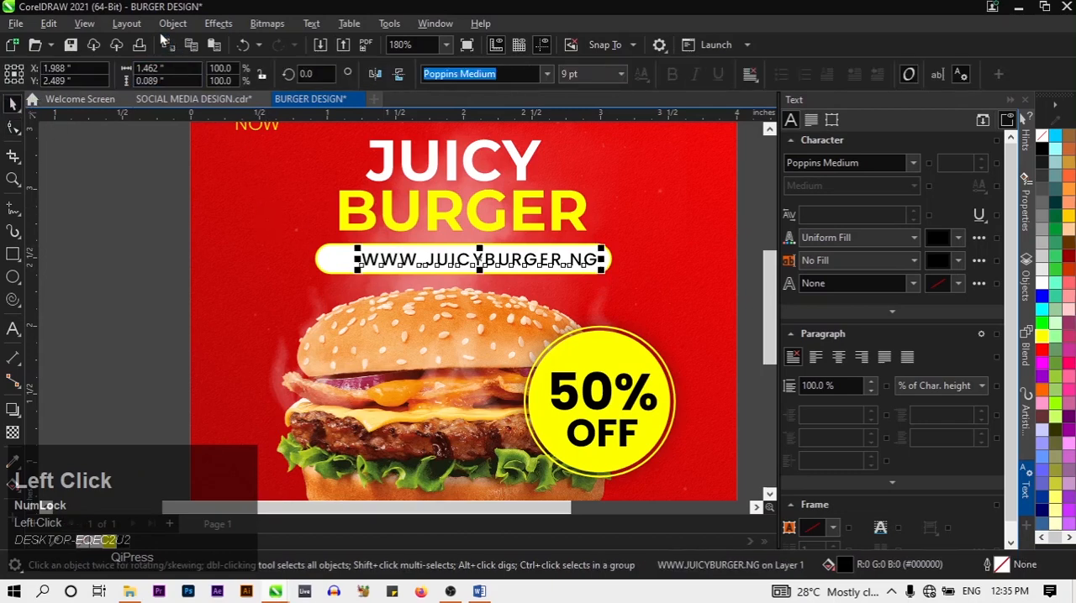
pyautogui.click(172, 23)
pyautogui.moveTo(228, 214)
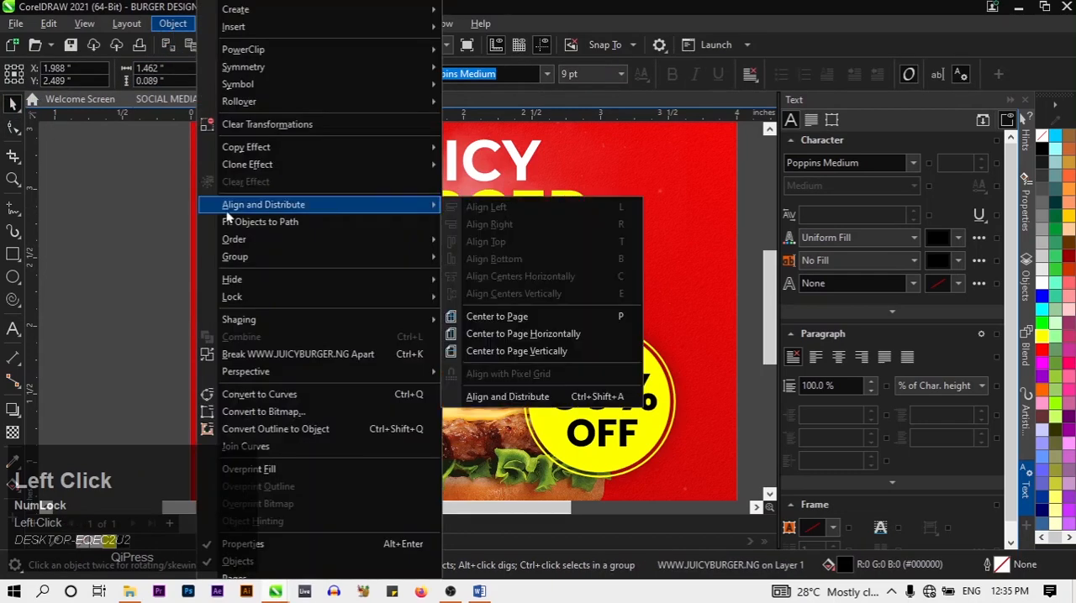
pyautogui.click(494, 342)
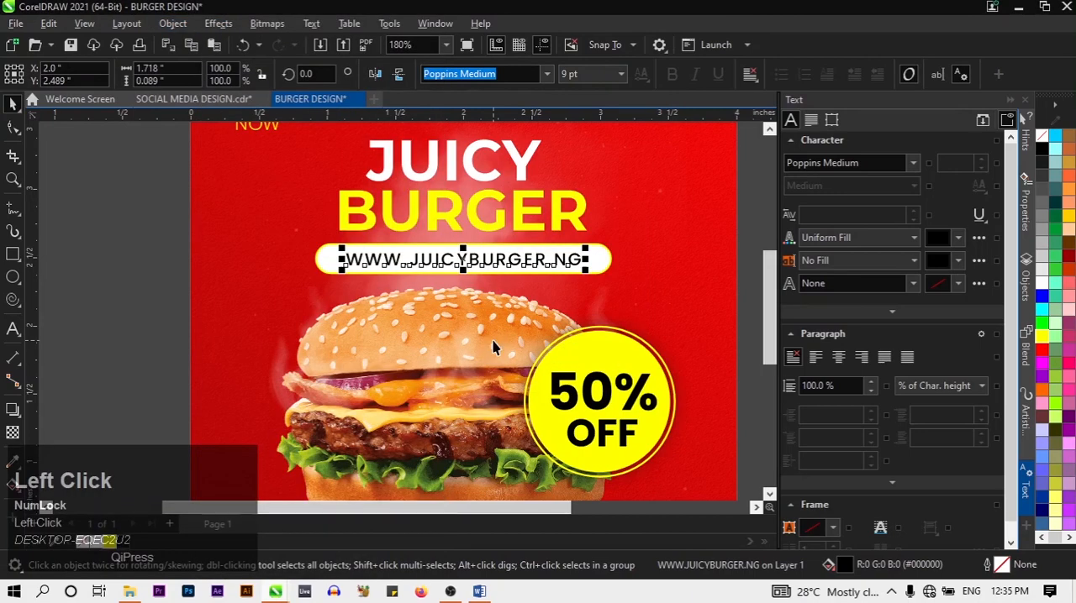
pyautogui.click(168, 324)
# Fit the whole burger design in the view to review the spacing and alignment of its texts
pyautogui.scroll(-4, 207, 347)
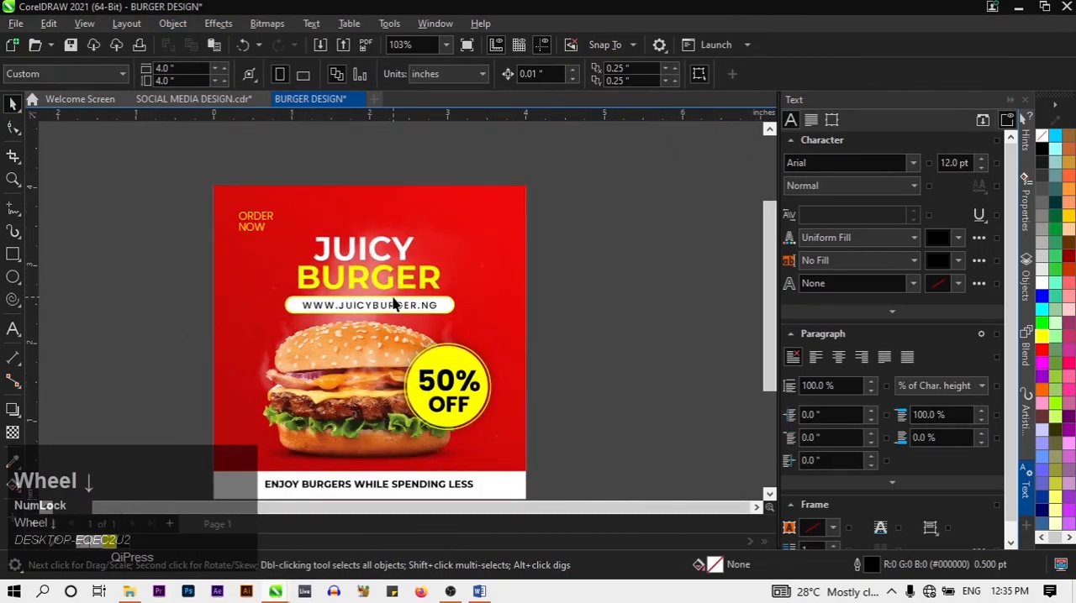
pyautogui.click(393, 306)
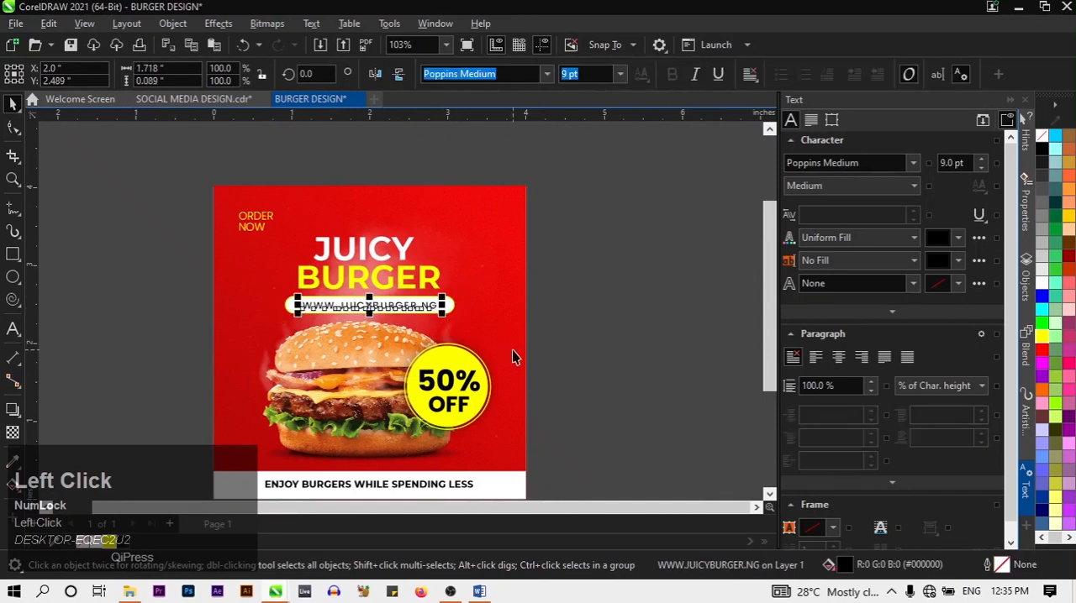
pyautogui.click(624, 390)
pyautogui.scroll(-1, 582, 418)
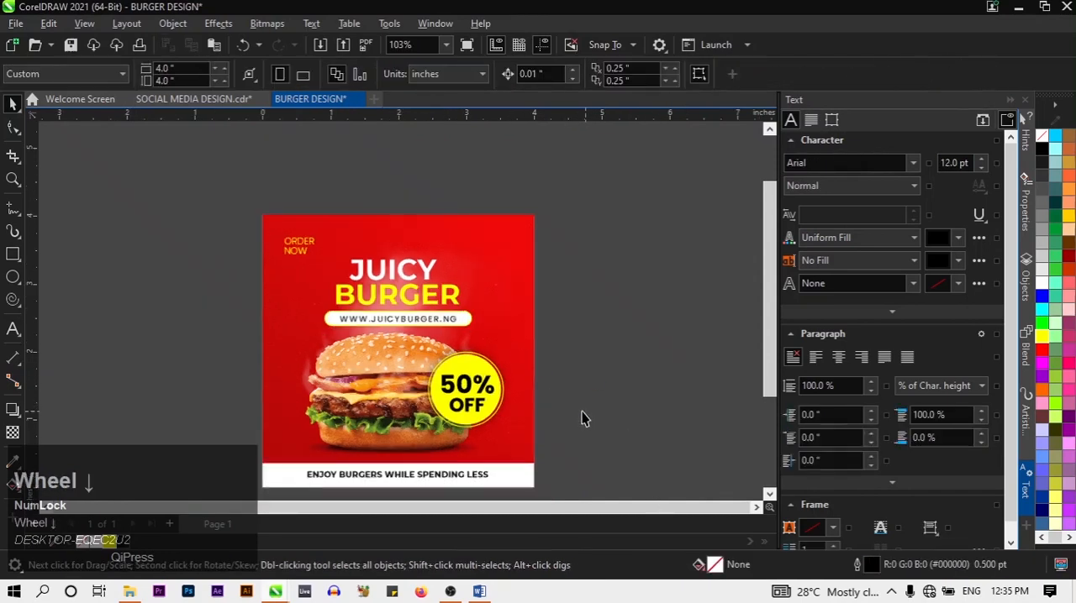
pyautogui.scroll(-1, 539, 384)
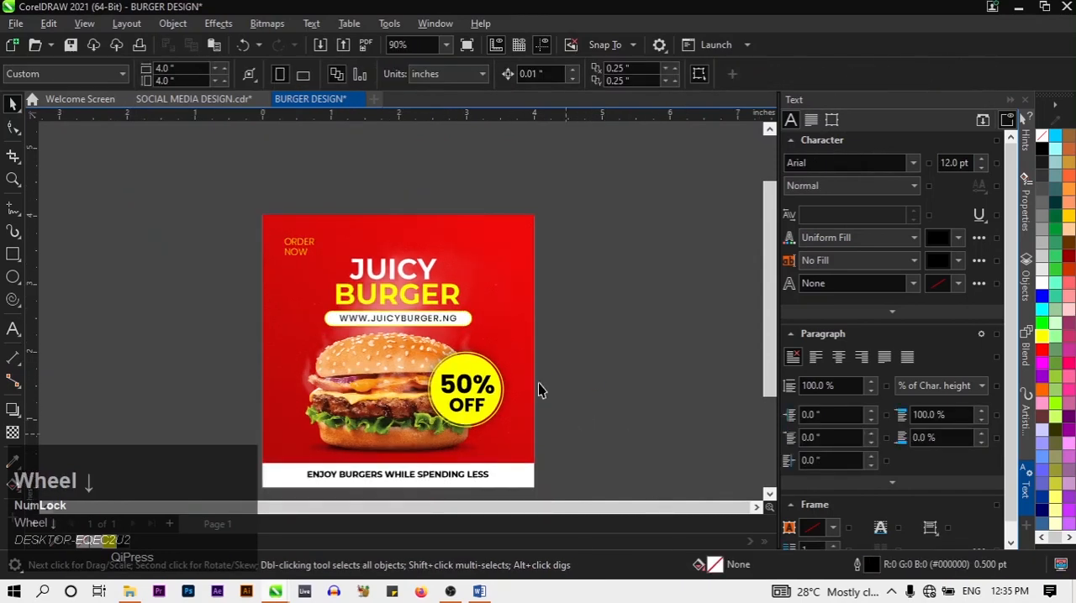
pyautogui.click(84, 24)
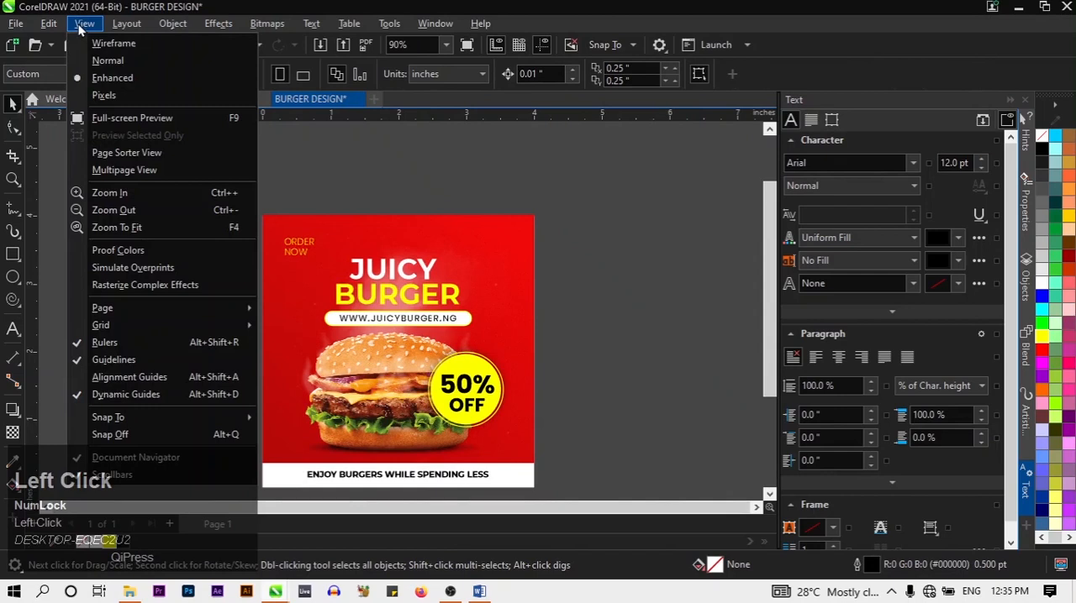
pyautogui.click(181, 230)
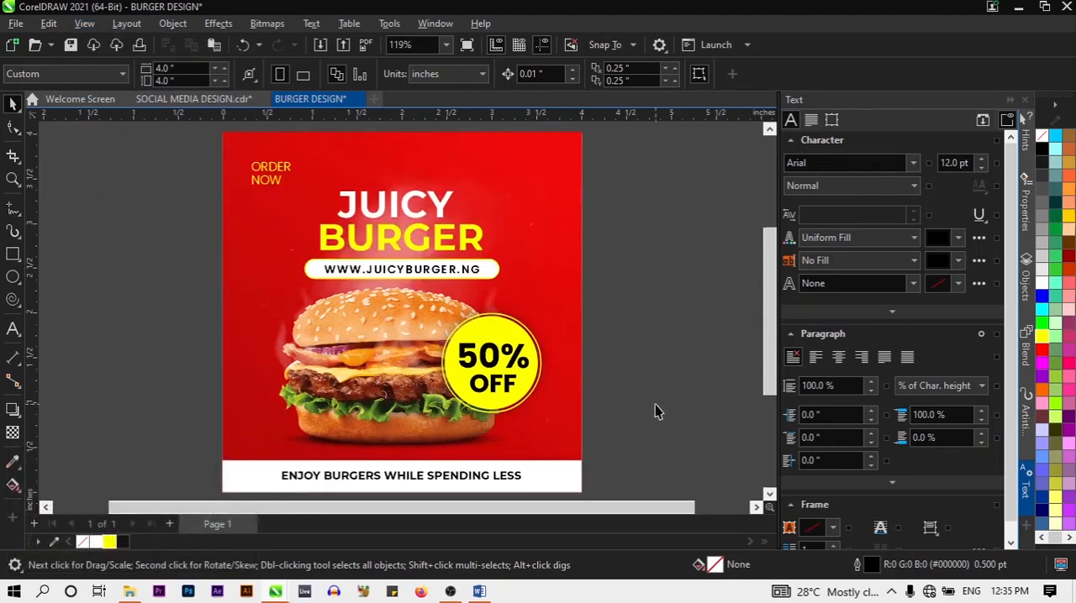
# Switch between the SOCIAL MEDIA DESIGN and BURGER DESIGN documents to compare them, finishing on BURGER DESIGN
pyautogui.click(215, 102)
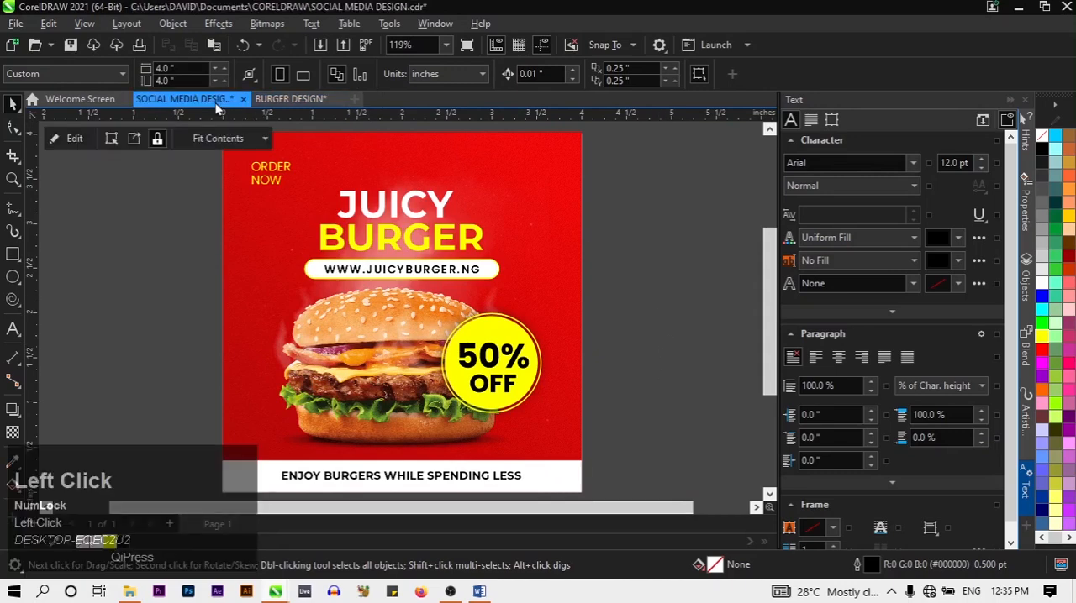
pyautogui.click(306, 100)
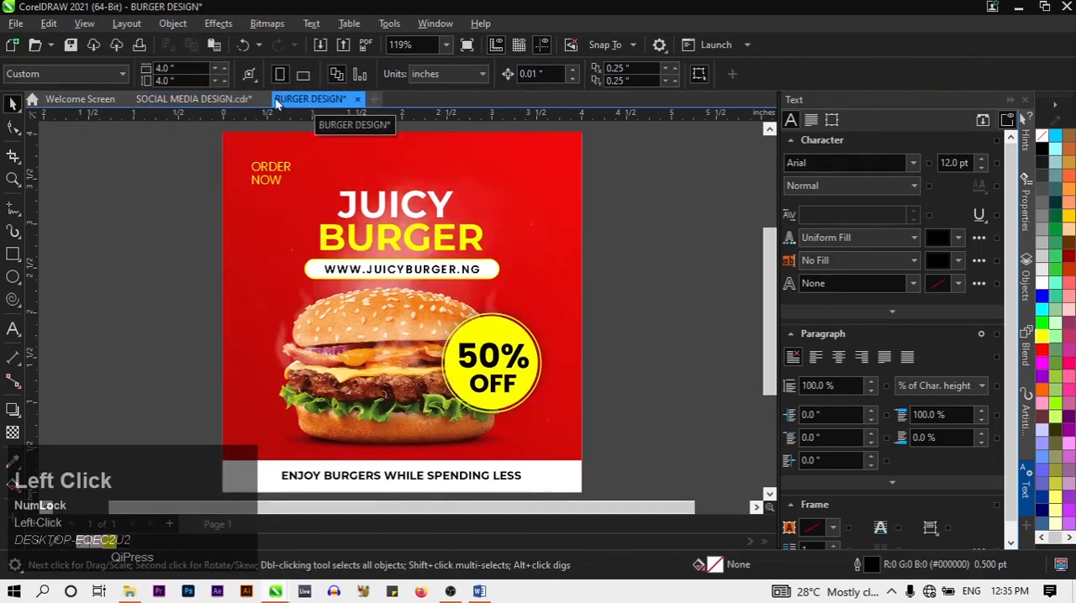
pyautogui.click(215, 101)
pyautogui.click(263, 104)
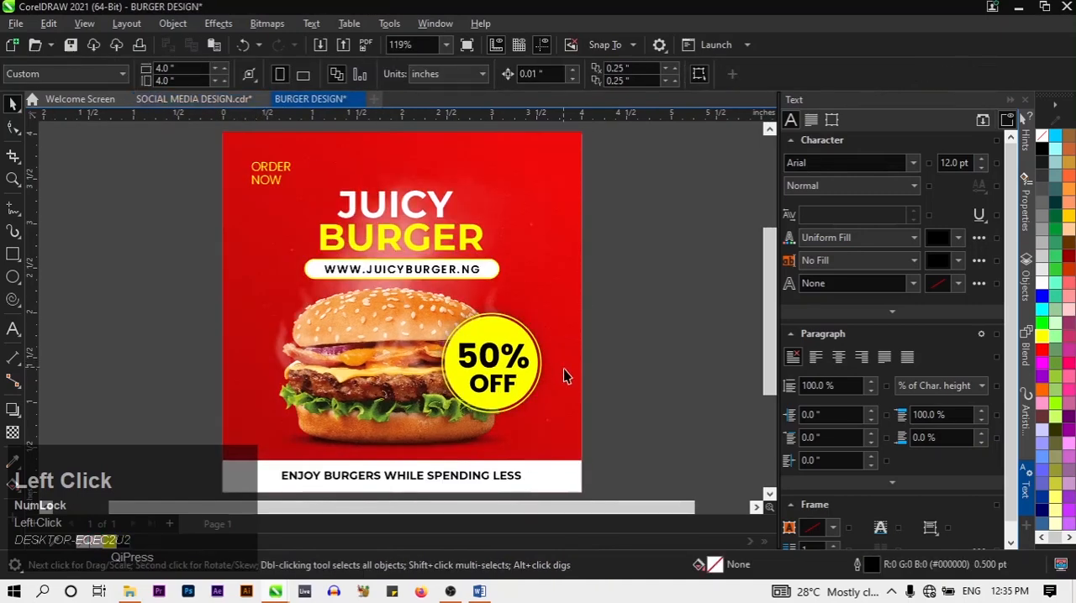